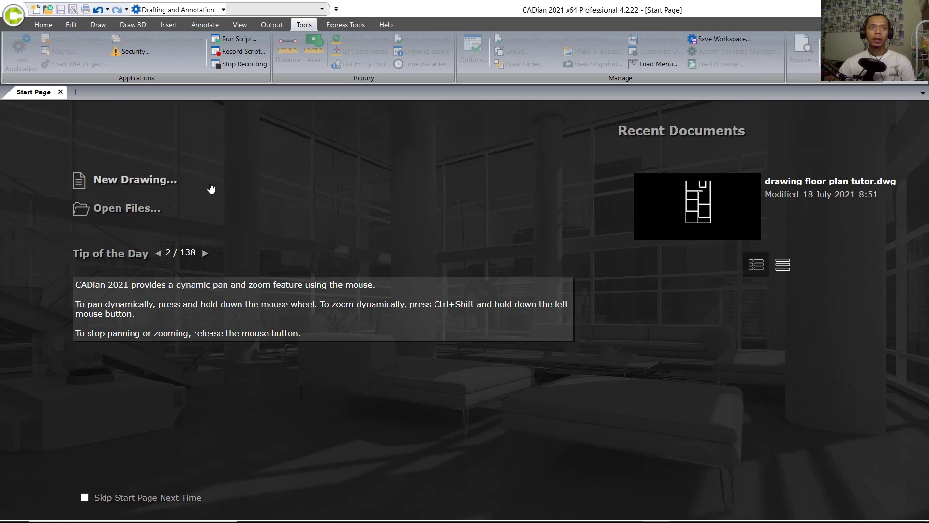
Step: Create a new drawing and set its insertion scale units to Millimeters
left_click(131, 186)
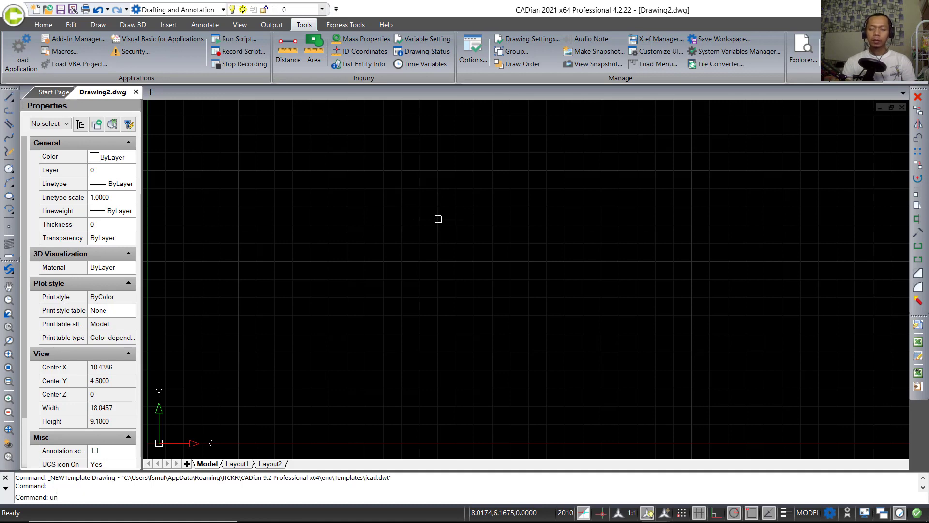
type("its")
key("Return")
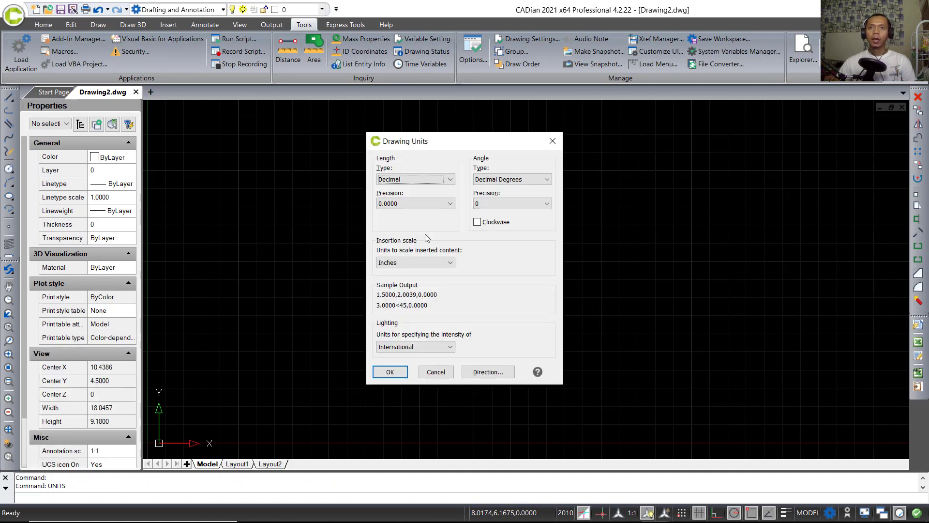
left_click(402, 264)
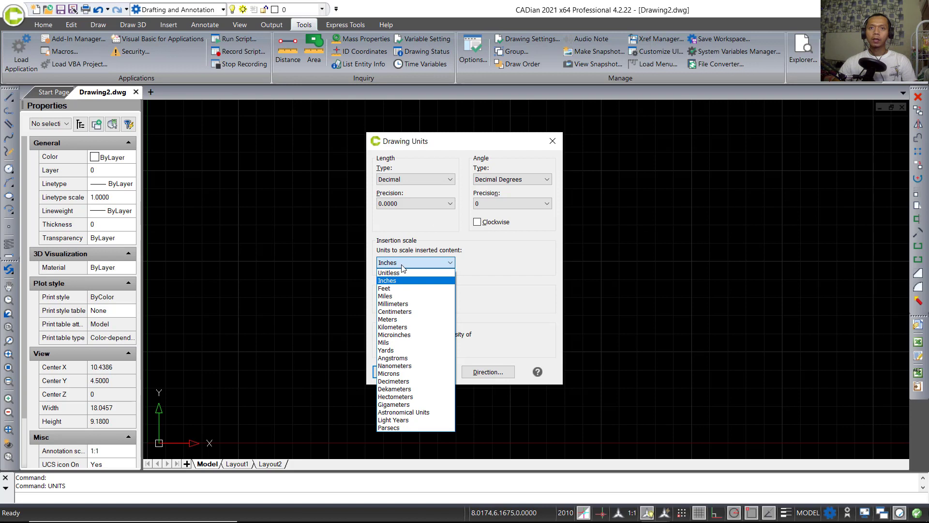
left_click(392, 304)
left_click(392, 372)
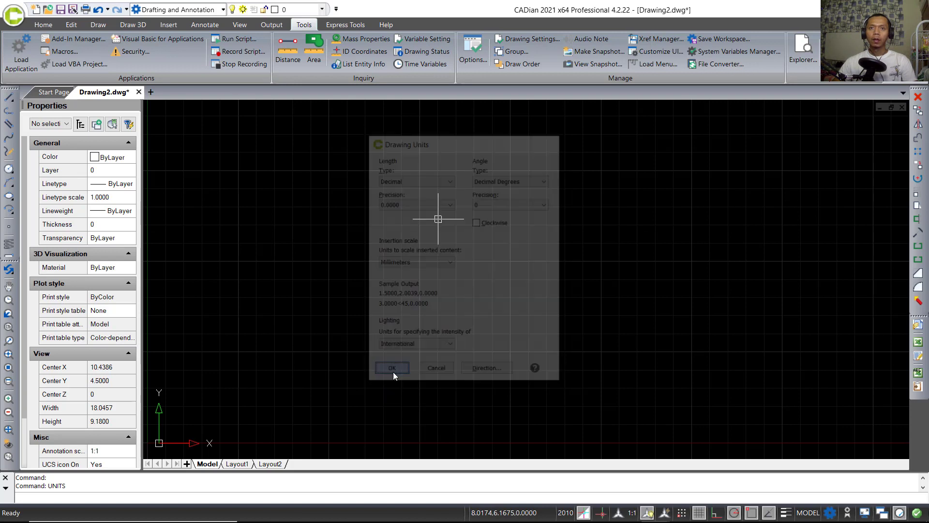
Step: Set the default source content units and target drawing units to Millimeters in the user preferences
type("OP")
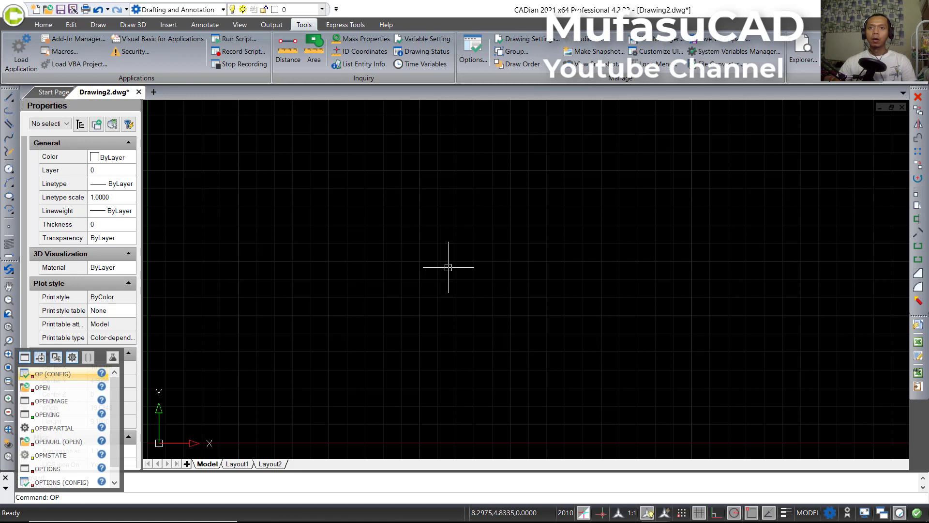
key("Return")
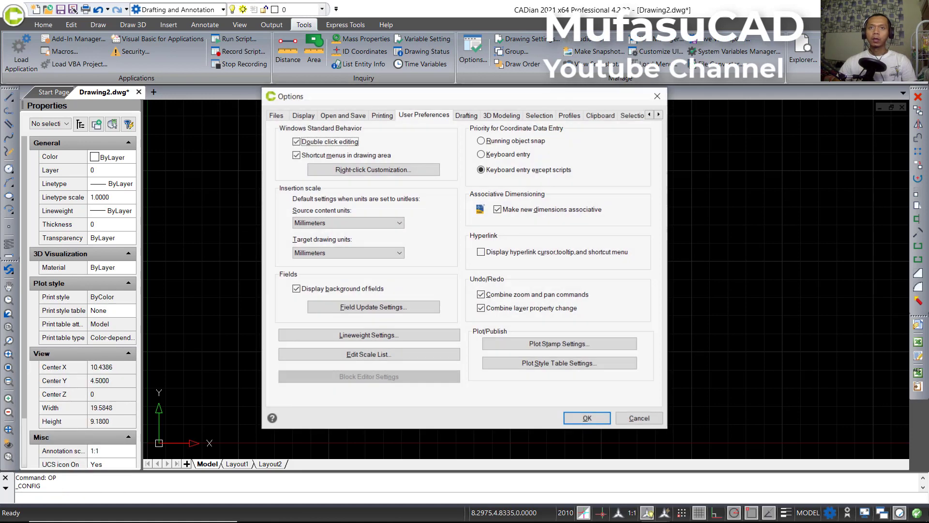
left_click(425, 115)
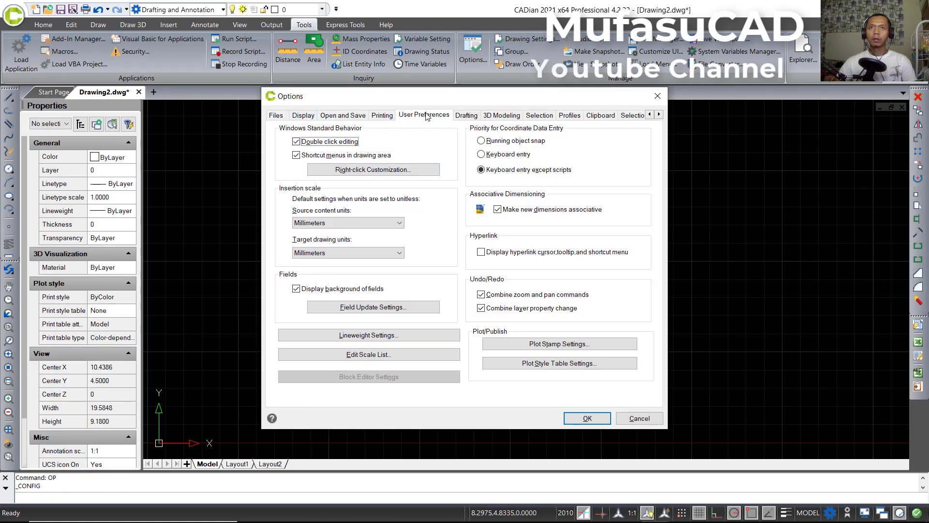
left_click(342, 224)
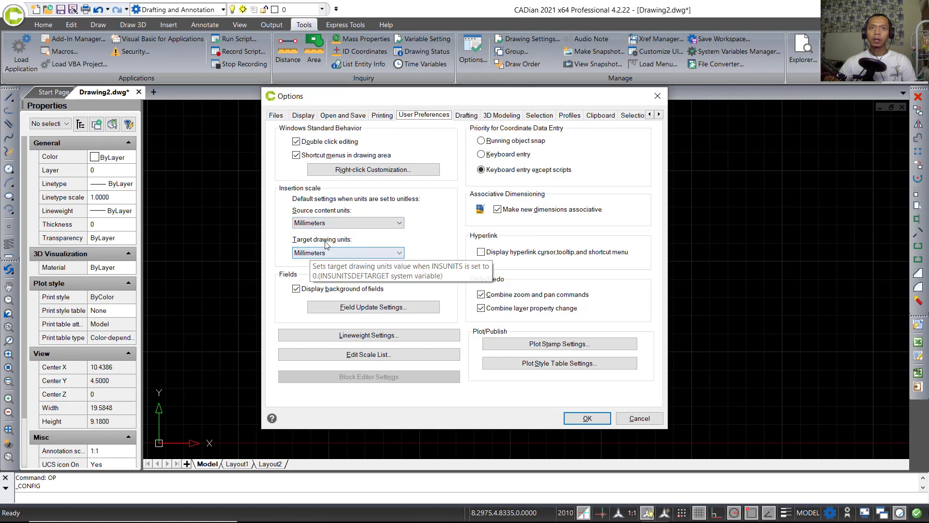
left_click(332, 255)
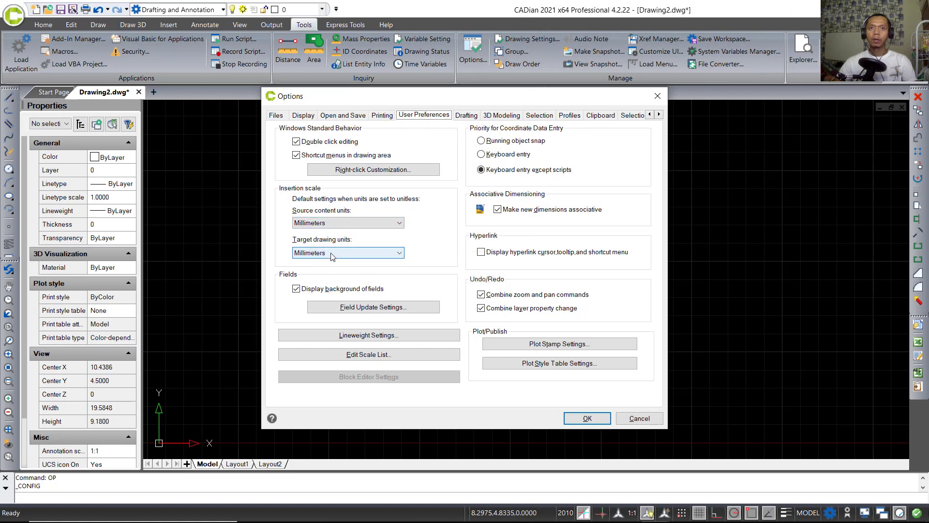
left_click(586, 419)
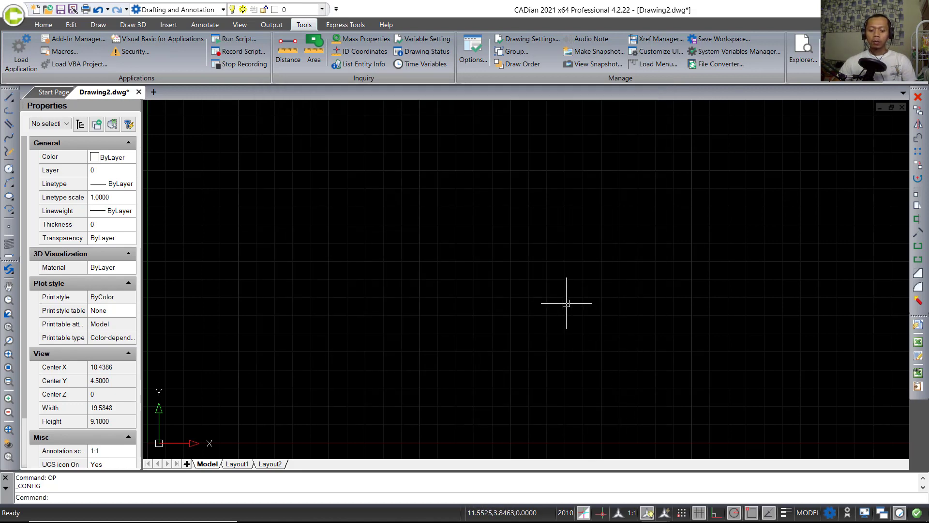
Step: Enable all object snap modes in the drafting settings
type("DS")
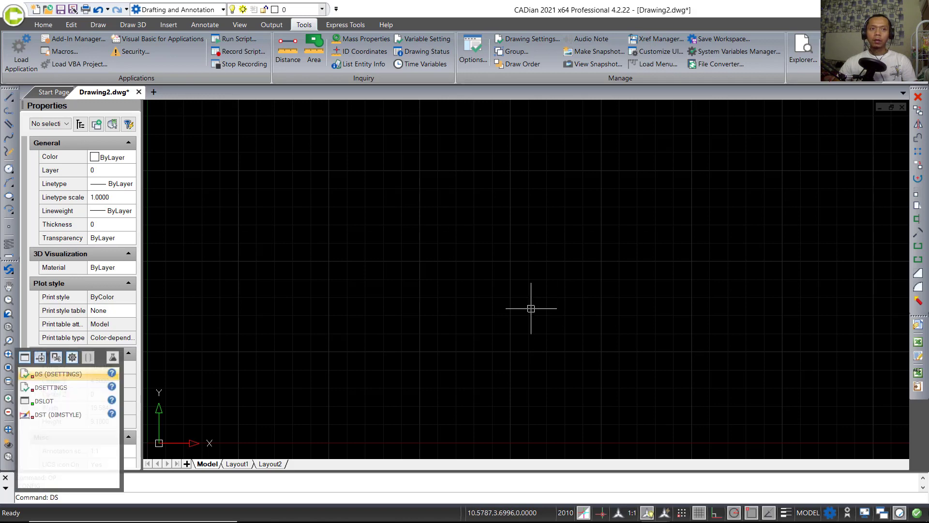
key("Return")
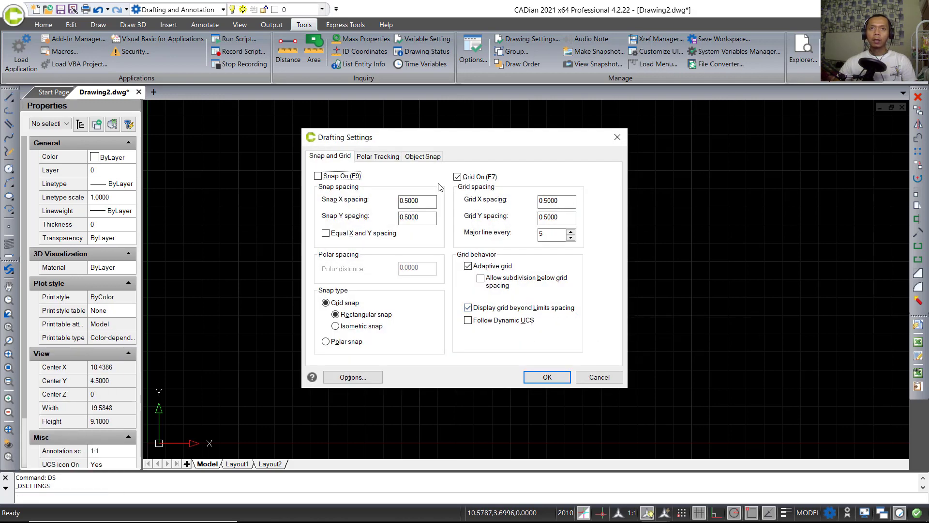
left_click(422, 156)
left_click(518, 206)
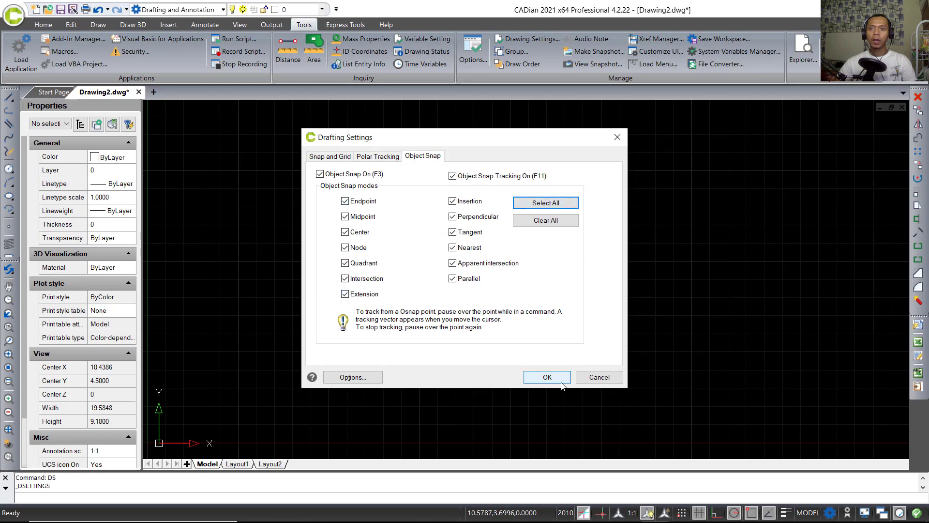
left_click(547, 377)
Step: Draw a vertical line 10500 mm long upward, starting just to the right of the origin
scroll(486, 279, "down", 10)
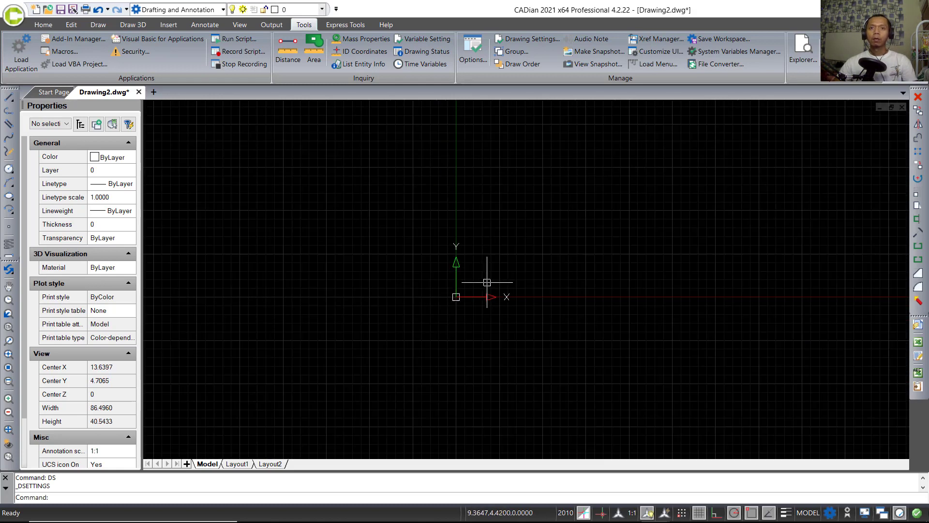
middle_click_drag(608, 231, 446, 318)
type("l")
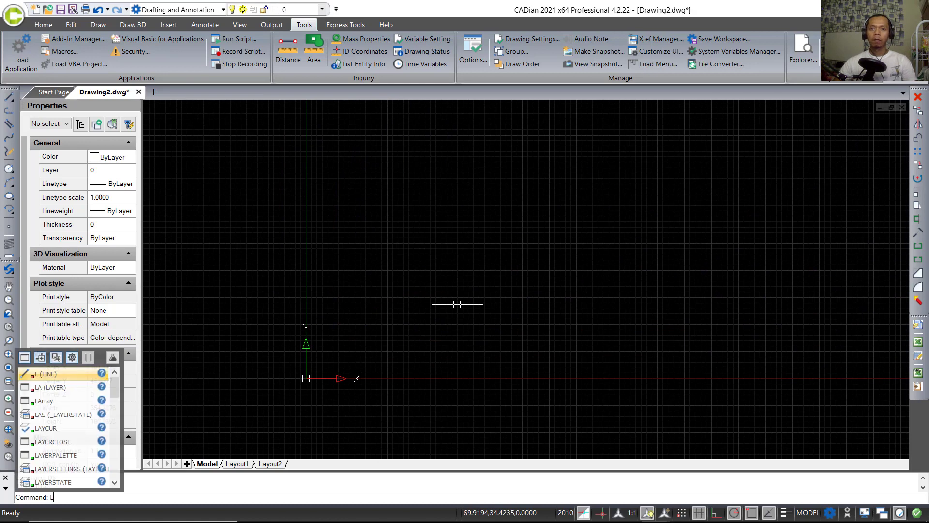
key("Return")
left_click(459, 364)
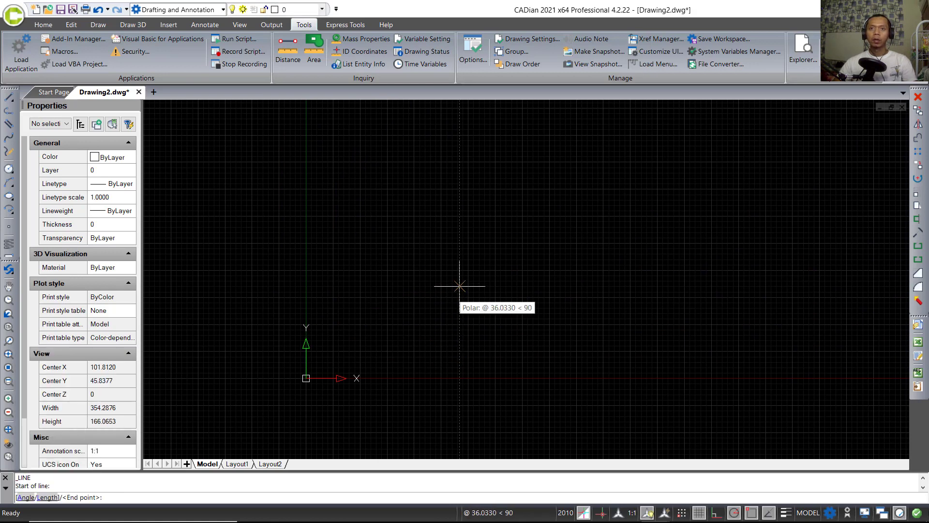
type("1")
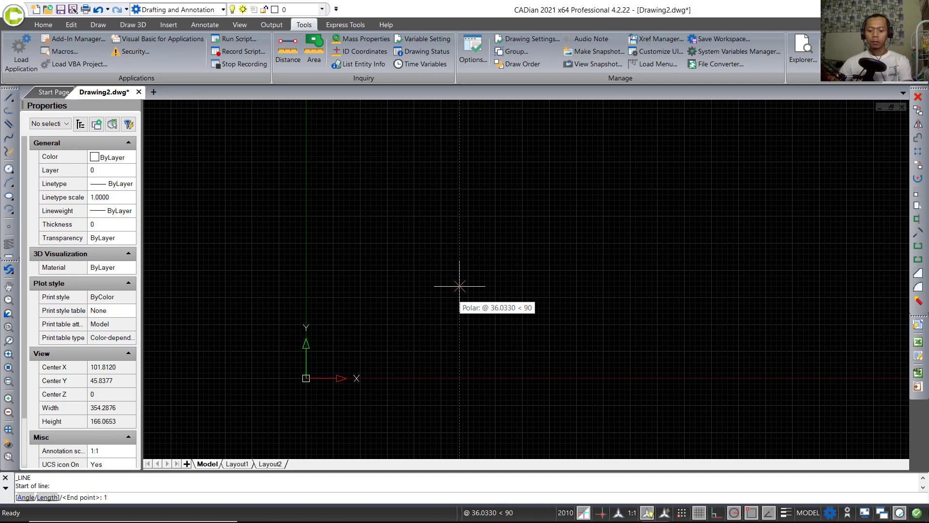
type("0500")
key("Return")
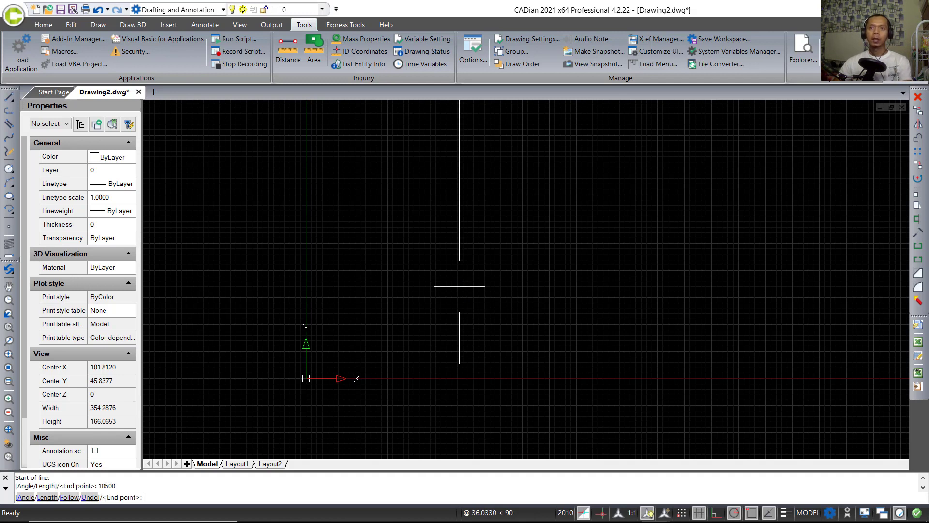
Step: Continue the outline with a 6000 mm horizontal line to the right from the upper end of the vertical line
scroll(554, 276, "down", 3)
scroll(436, 405, "down", 3)
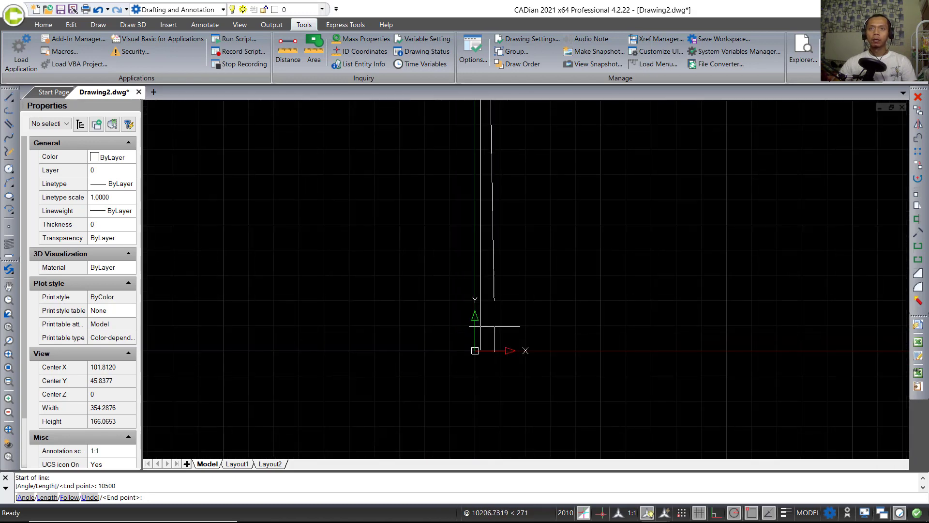
scroll(494, 341, "down", 2)
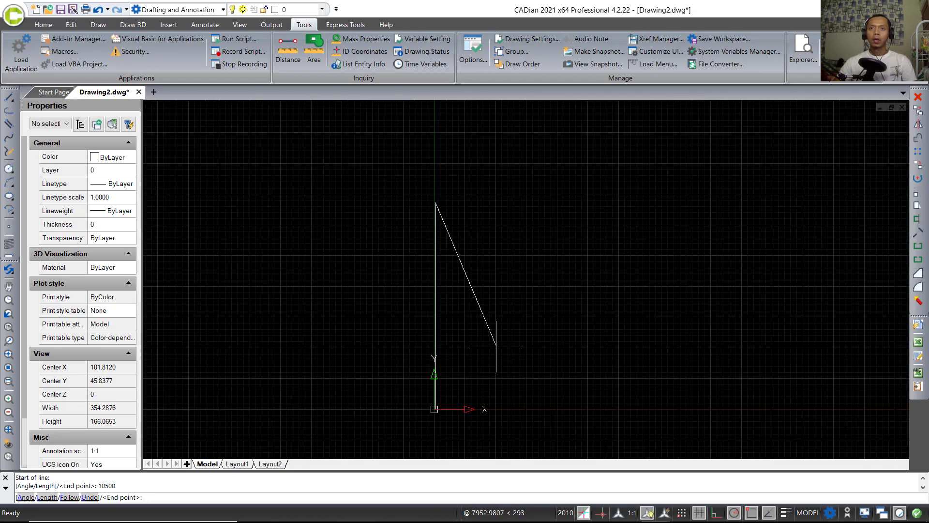
scroll(460, 373, "up", 5)
scroll(463, 374, "down", 4)
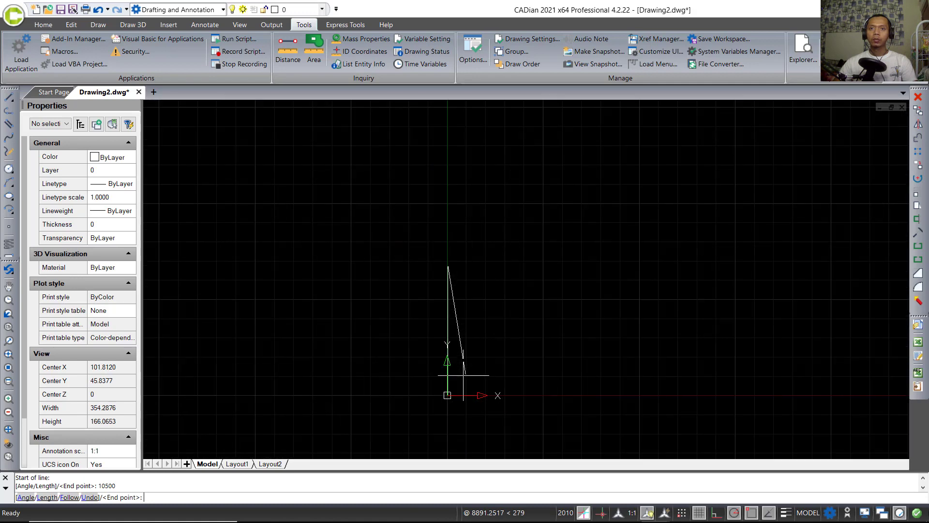
scroll(463, 374, "up", 3)
scroll(463, 374, "down", 3)
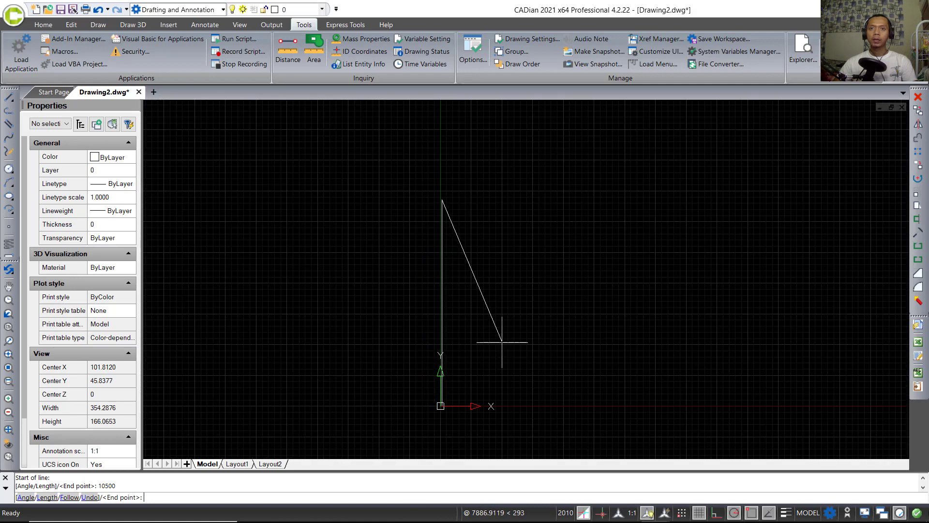
mouse_move(503, 341)
middle_mouse_down()
mouse_move(522, 317)
mouse_move(505, 354)
mouse_move(516, 343)
middle_mouse_up()
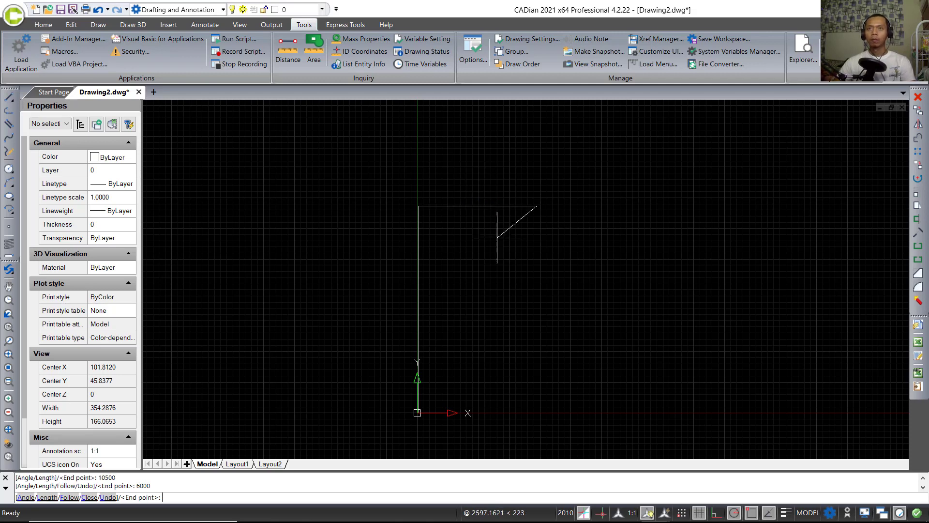
key("Return")
Step: Draw the outline's right edge 10500 mm downward and close the rectangle
type("1")
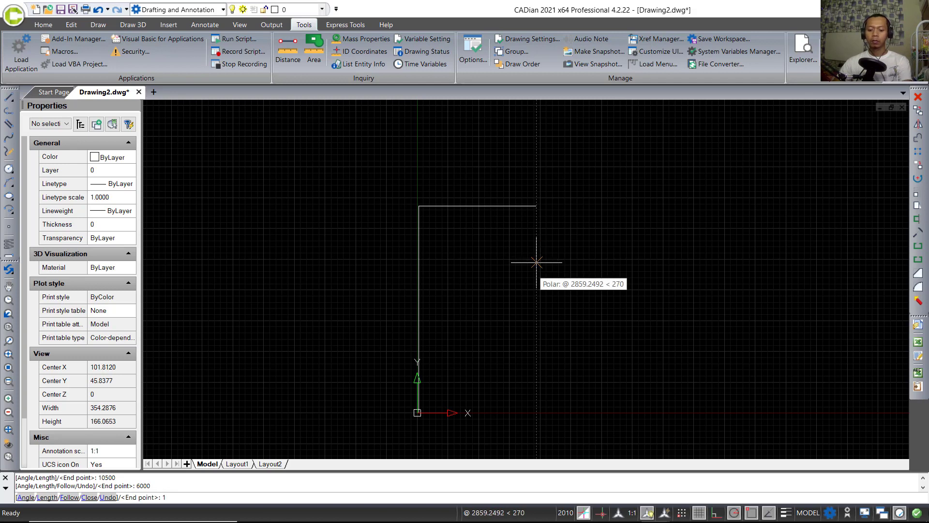
type("0500")
key("Return")
type("c")
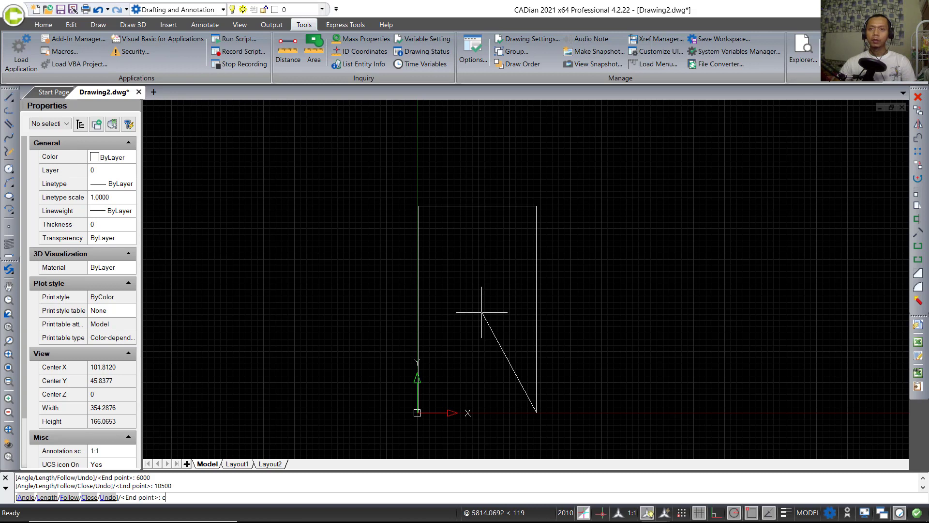
key("Return")
Step: Move the whole rectangle horizontally to the right, clear of the origin
mouse_move(484, 317)
middle_mouse_down()
mouse_move(509, 317)
mouse_move(489, 318)
middle_mouse_up()
type("m")
key("Return")
left_click(536, 154)
left_click(310, 446)
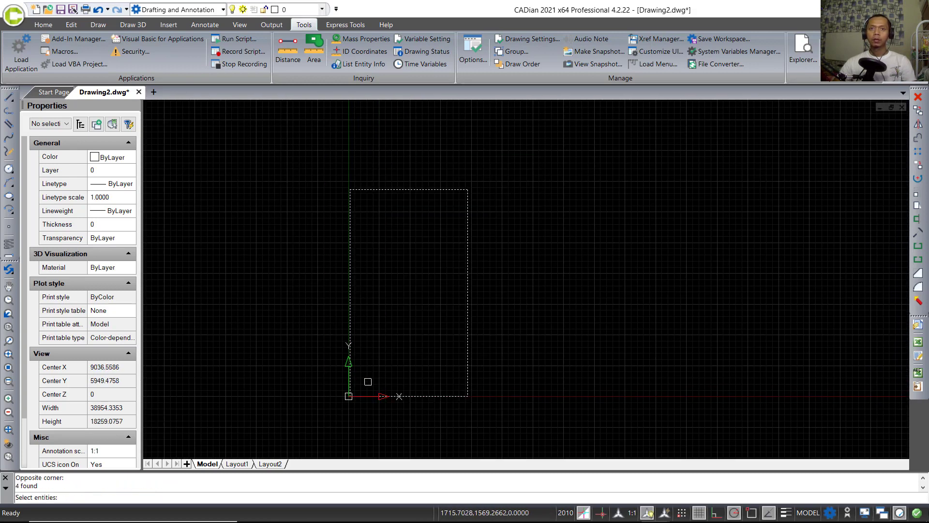
key("Return")
left_click(413, 296)
left_click(566, 296)
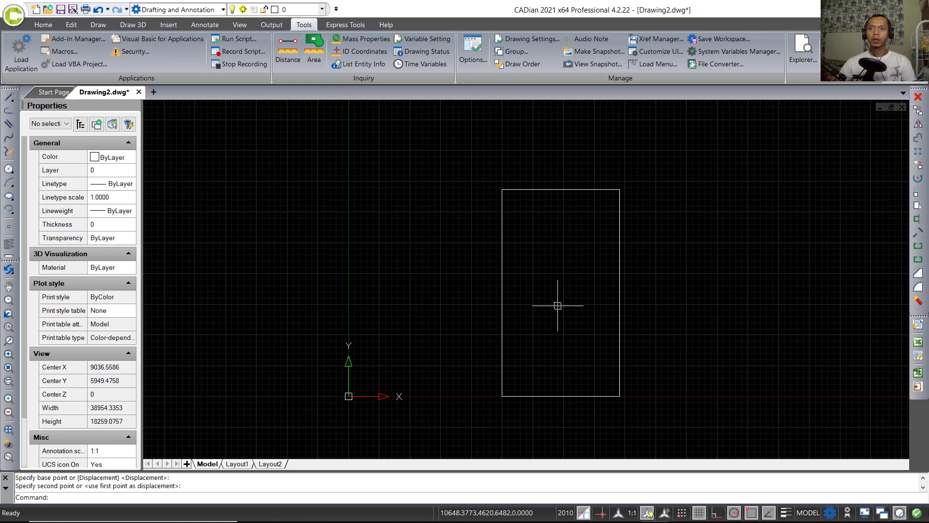
Step: Turn off the drawing grid display
middle_click_drag(560, 314, 494, 310)
scroll(484, 368, "up", 4)
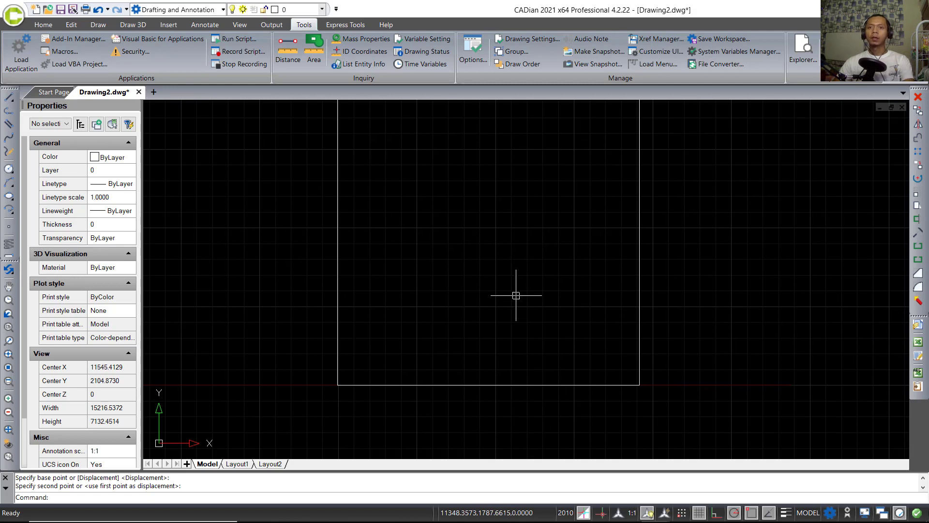
key("F7")
Step: Copy the rectangle's bottom edge straight upward at distances of 1200 and 2800 mm
type("CO")
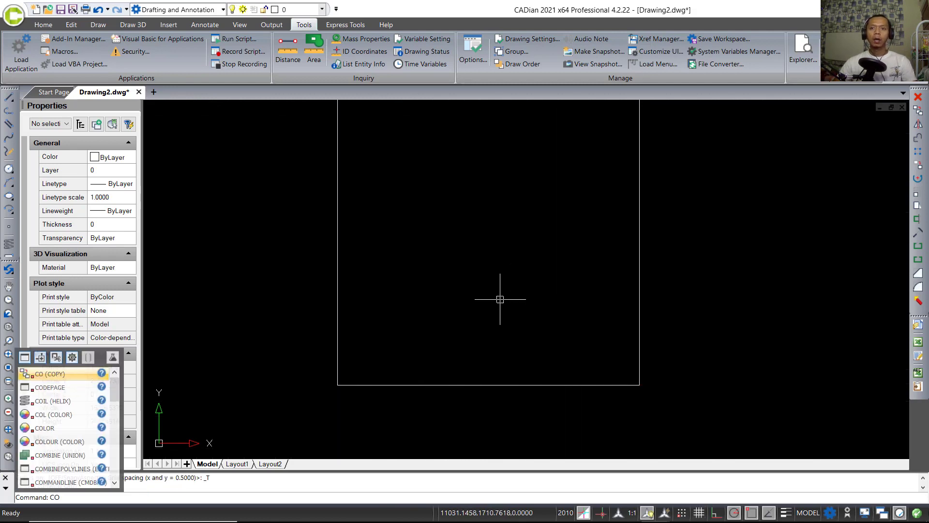
key("Return")
left_click(525, 337)
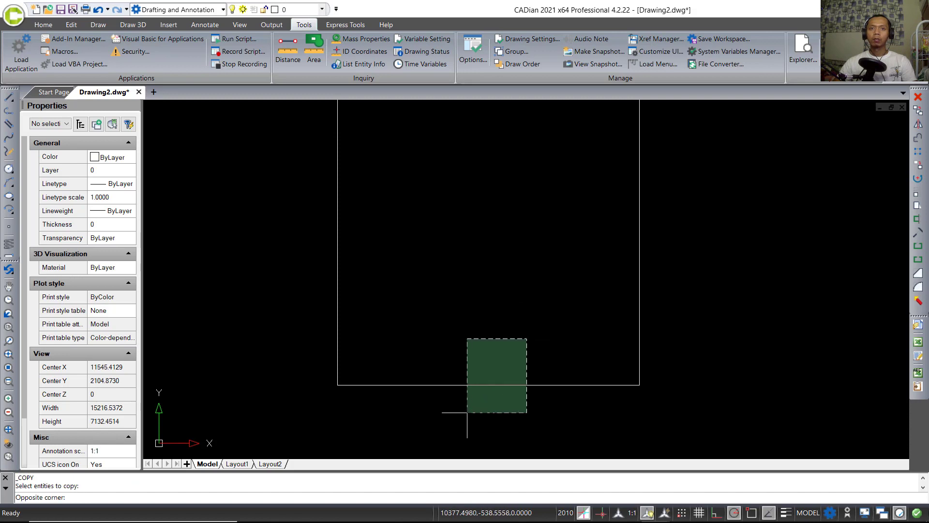
left_click(467, 410)
key("Return")
left_click(698, 333)
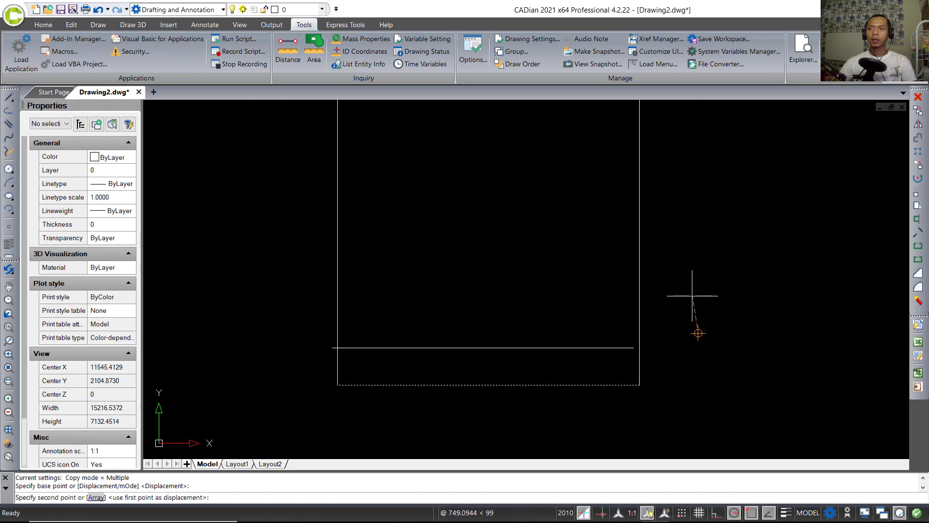
type("1200")
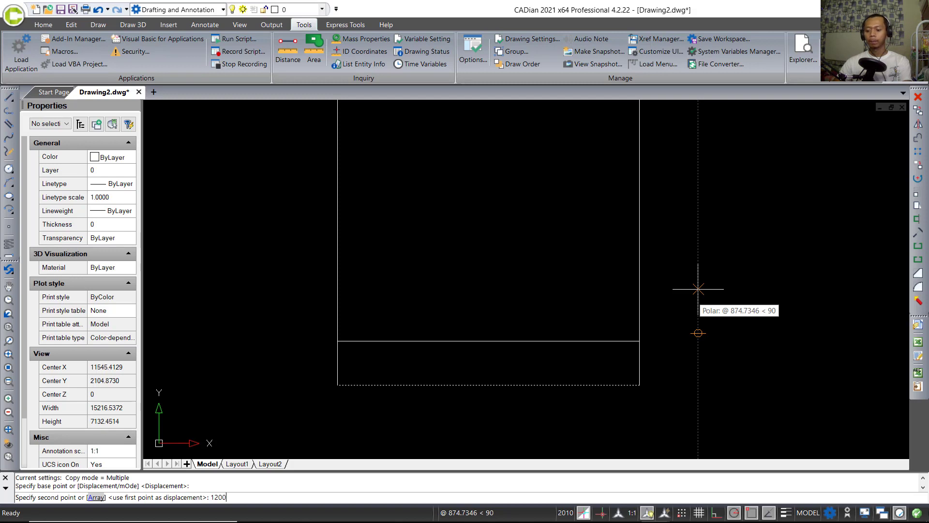
key("Return")
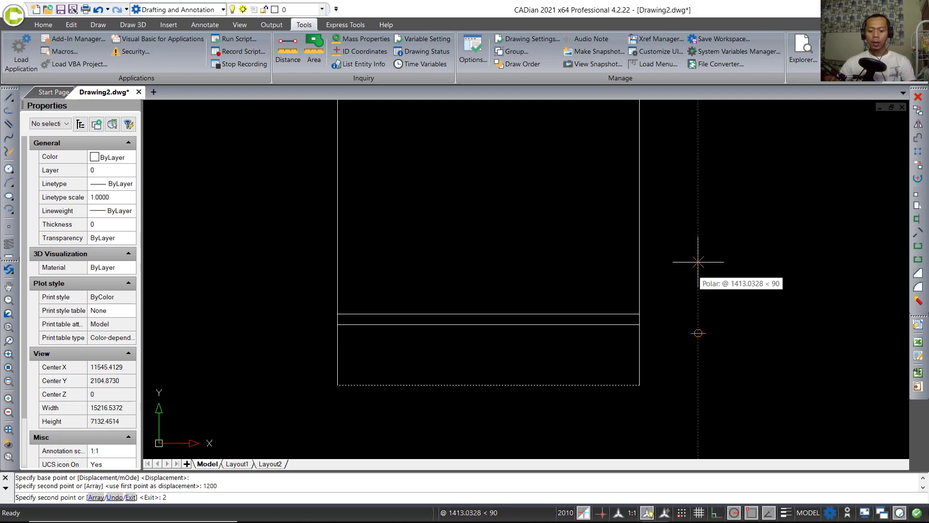
key("Return")
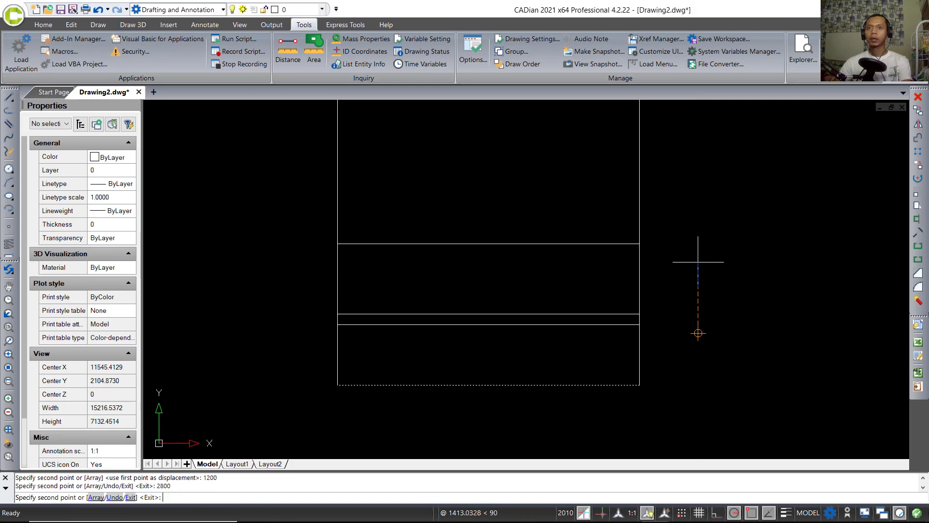
key("Escape")
scroll(525, 299, "down", 2)
scroll(525, 299, "down", 2)
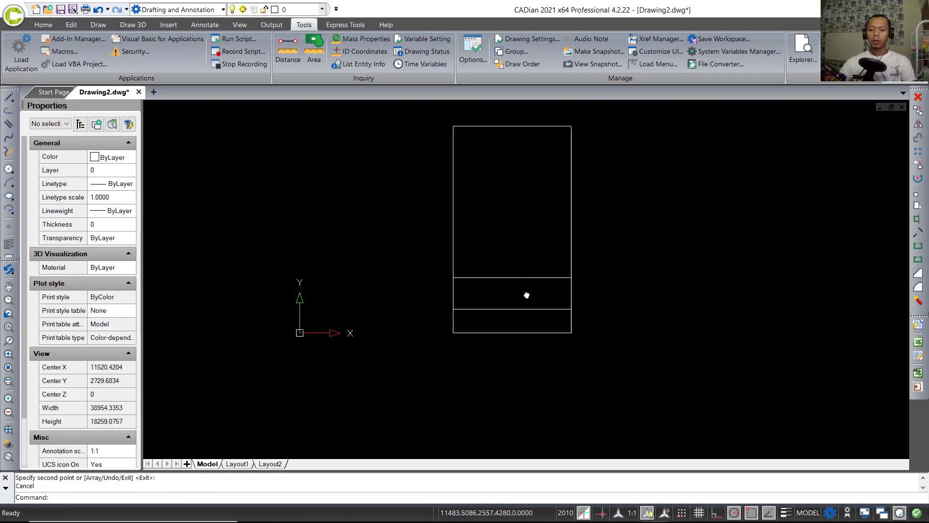
Step: Draw a vertical line from the midpoint of the outline's bottom edge to the midpoint of its top edge
middle_click_drag(524, 294, 512, 317)
type("l")
key("Return")
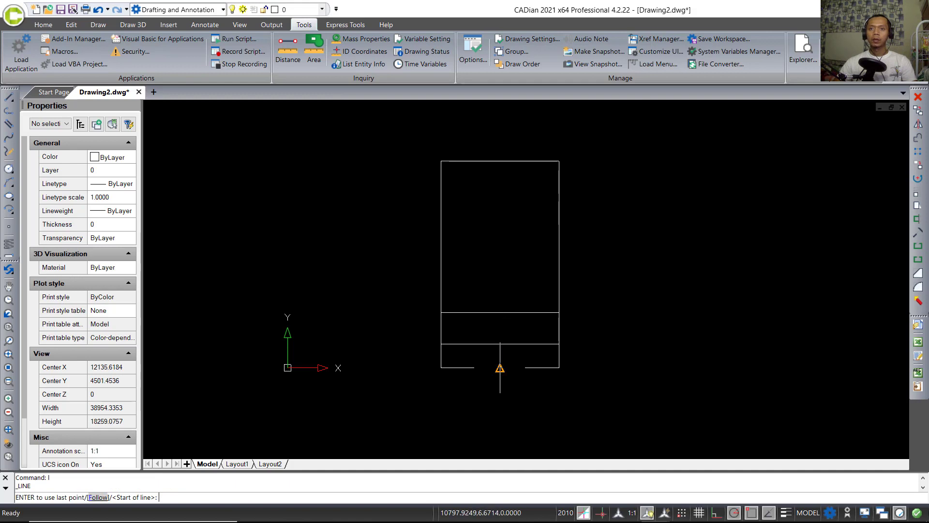
left_click(500, 368)
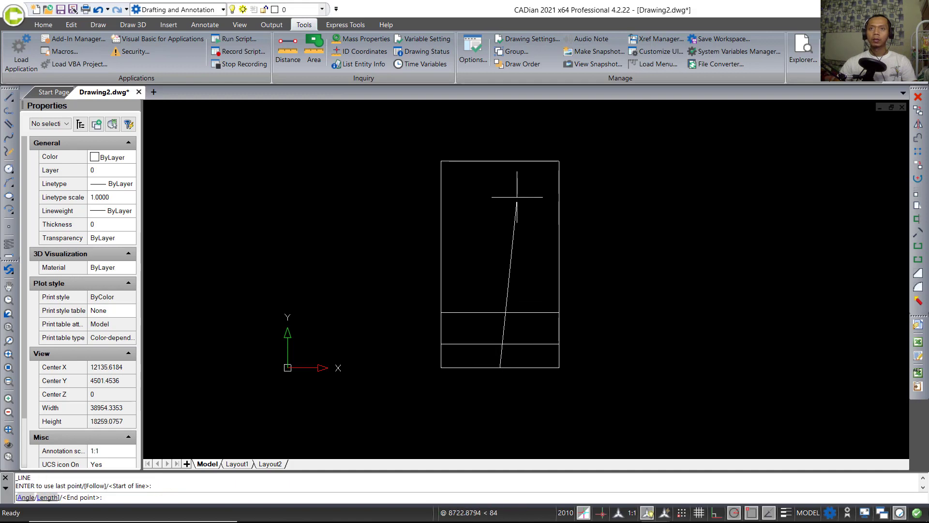
left_click(500, 161)
key("Return")
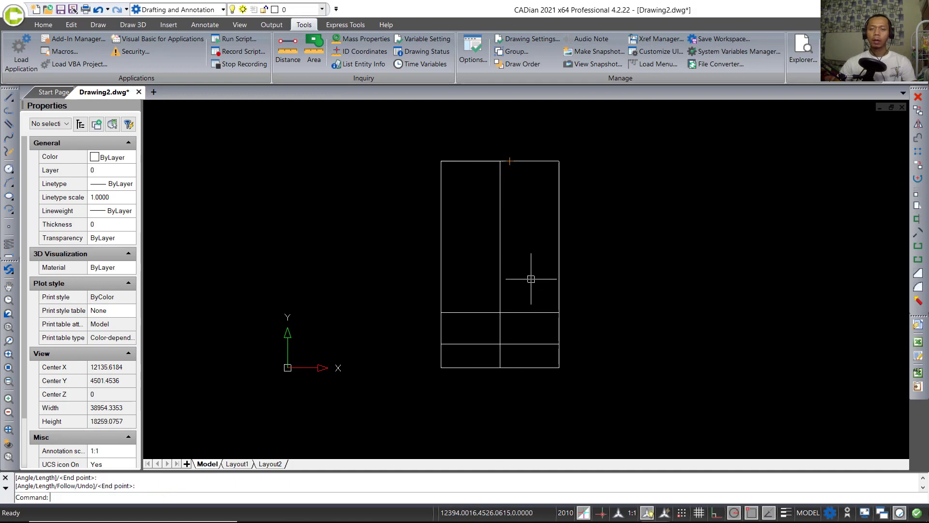
Step: Trim the lower division line left of the centre line and the upper division line right of it
key("Return")
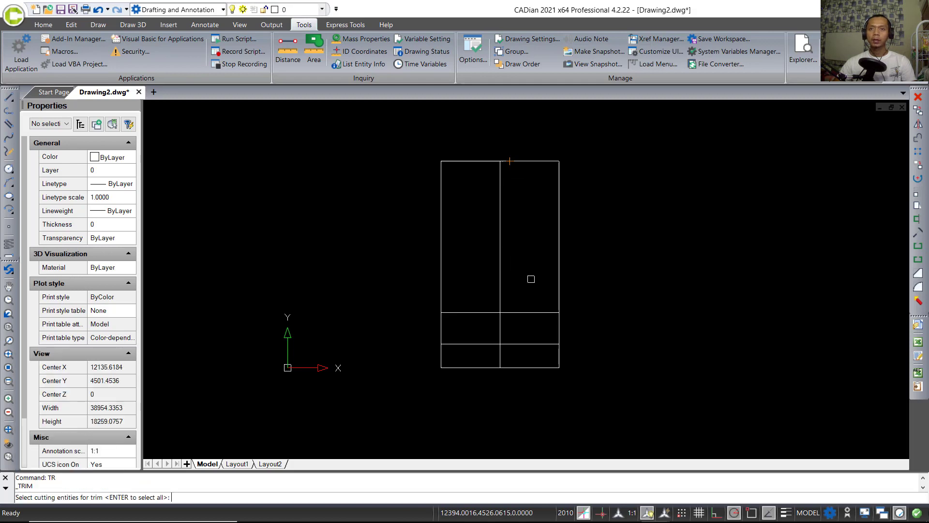
left_click(469, 343)
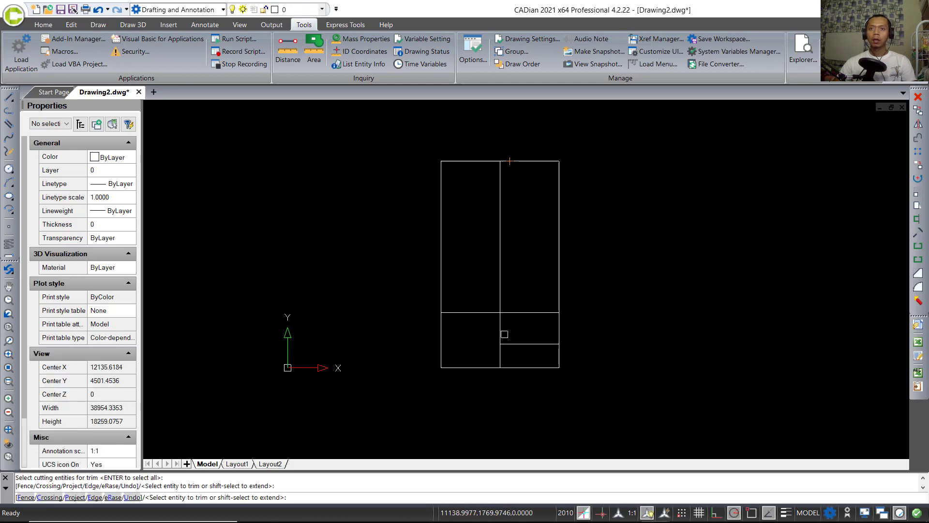
left_click(539, 312)
key("Return")
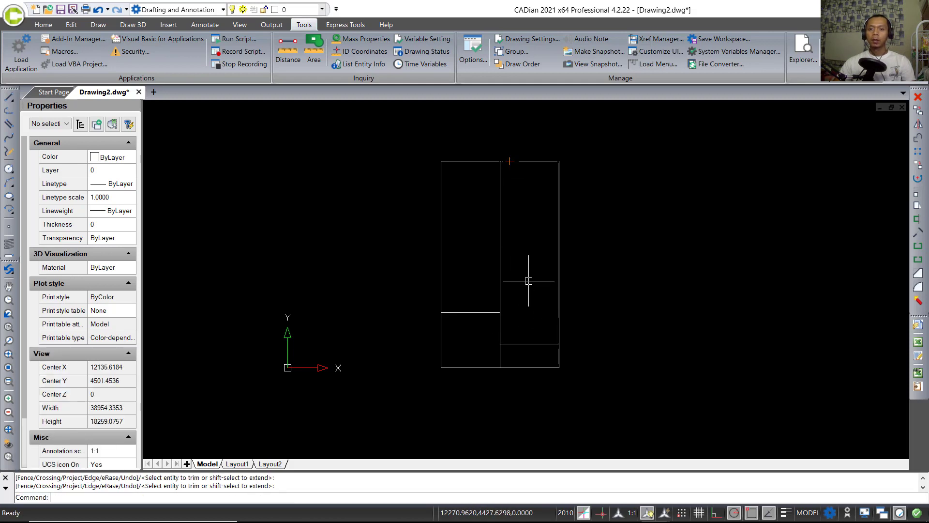
Step: Copy the left half's horizontal division line straight upward at distances of 2700 and 4700 mm
type("CO")
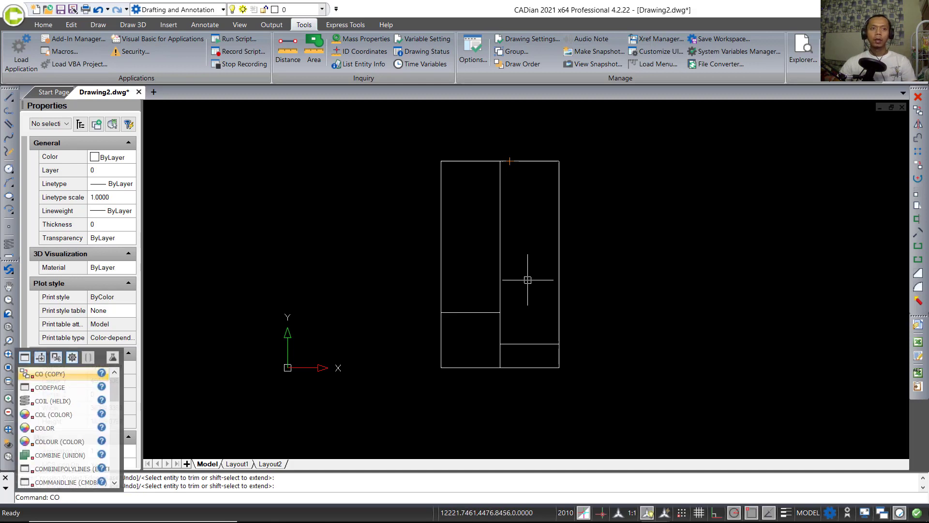
key("Return")
left_click(486, 290)
left_click(469, 335)
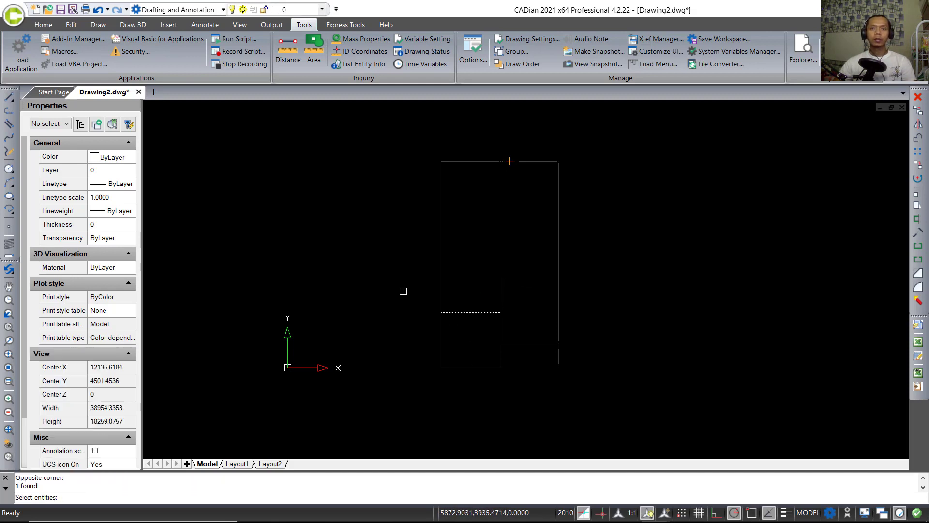
key("Return")
left_click(374, 274)
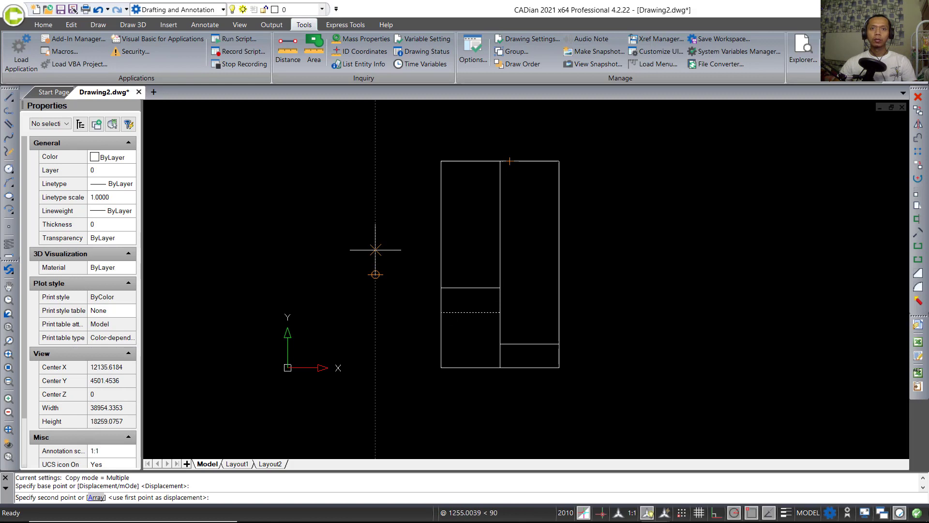
type("270")
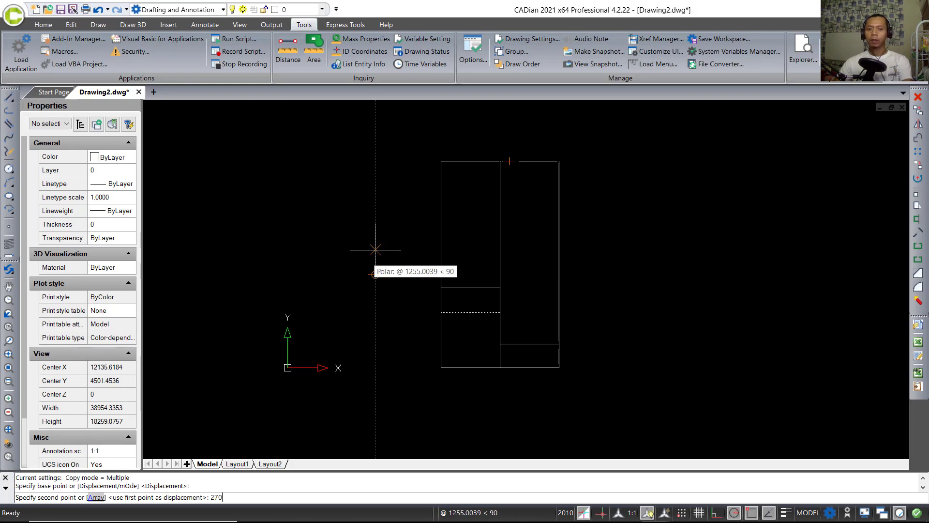
type("0")
key("Return")
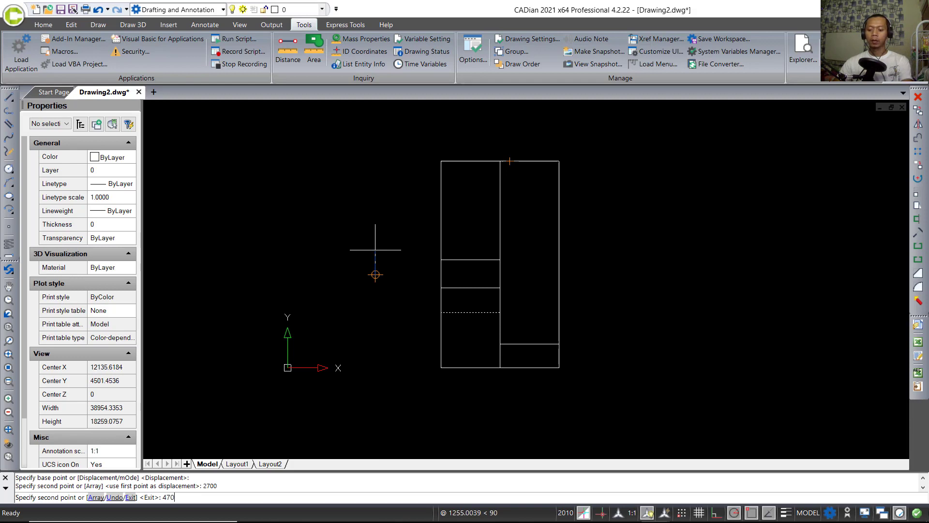
type("4700")
key("Return")
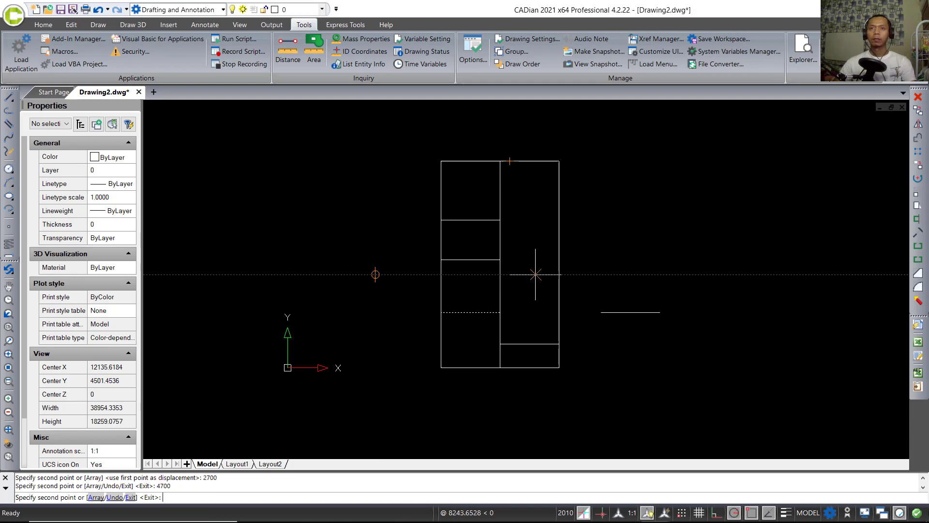
key("Escape")
Step: Extend the uppermost left division line to the outline's right edge and trim the centre line above it
scroll(485, 224, "up", 2)
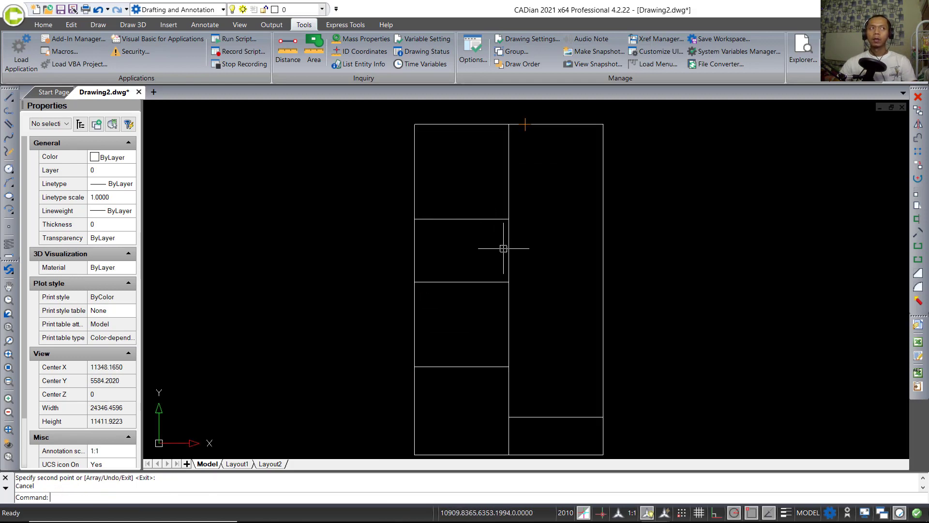
middle_click_drag(540, 272, 509, 286)
type("t")
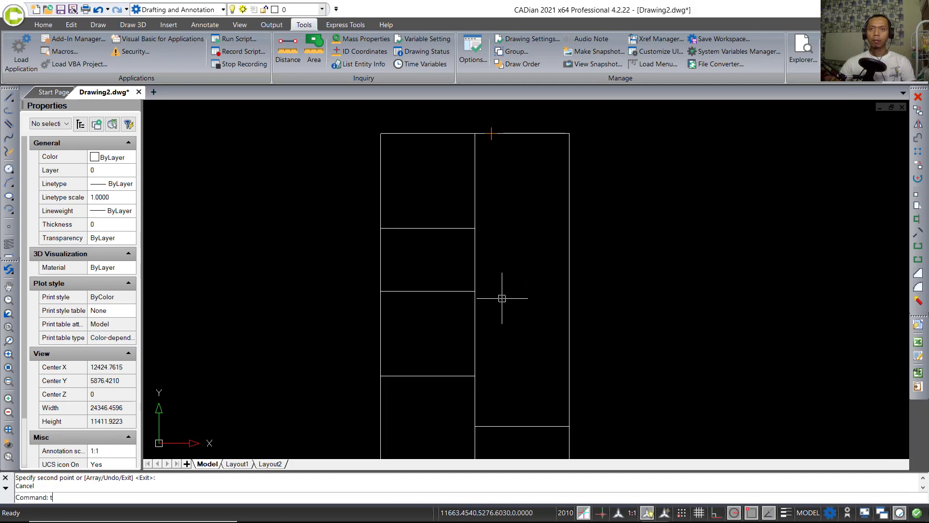
type("r")
key("Return")
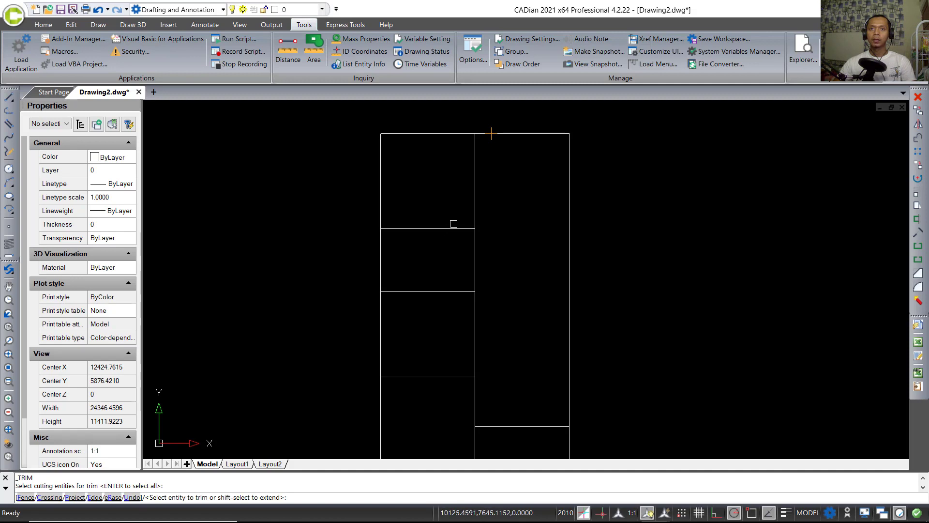
left_click(464, 228, "shift")
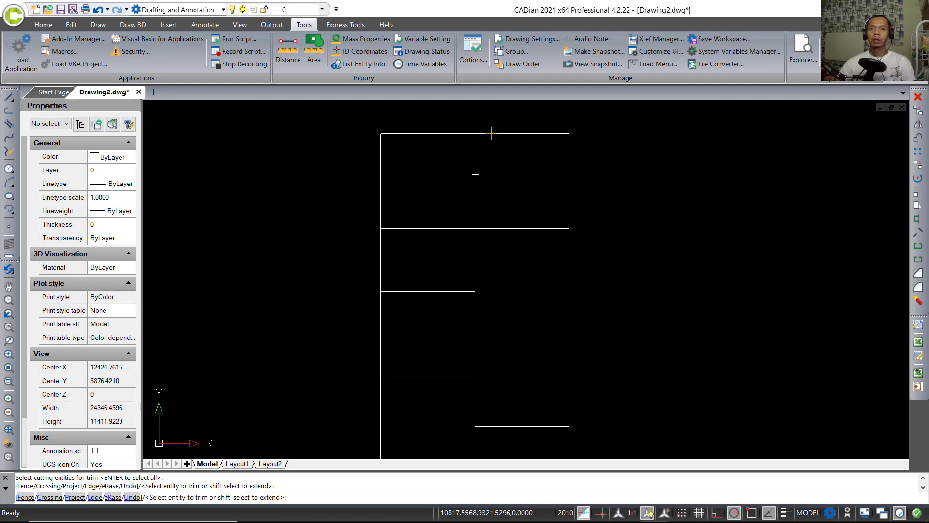
left_click(475, 171)
key("Escape")
Step: Copy the right half's lower division line 3300 mm straight upward
middle_click_drag(537, 333, 529, 305)
type("CO")
key("Return")
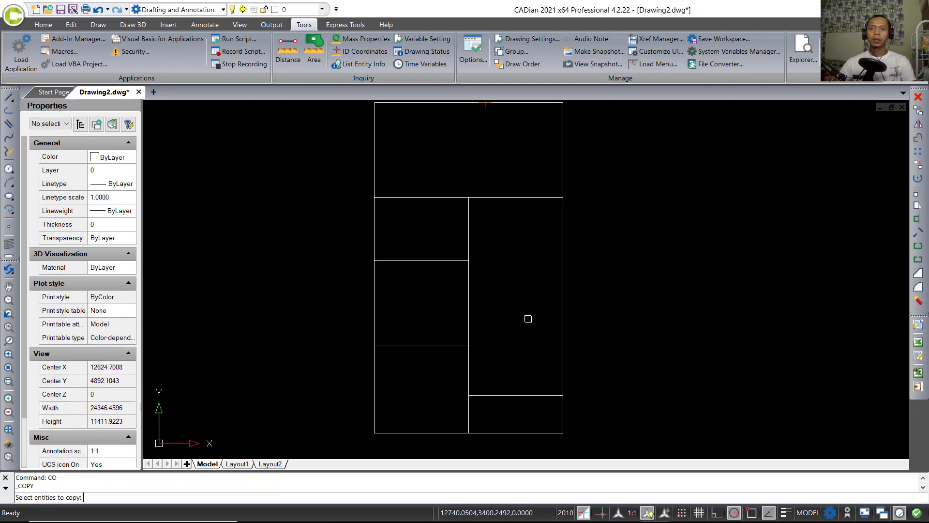
left_click(537, 363)
left_click(479, 430)
key("Return")
left_click(608, 361)
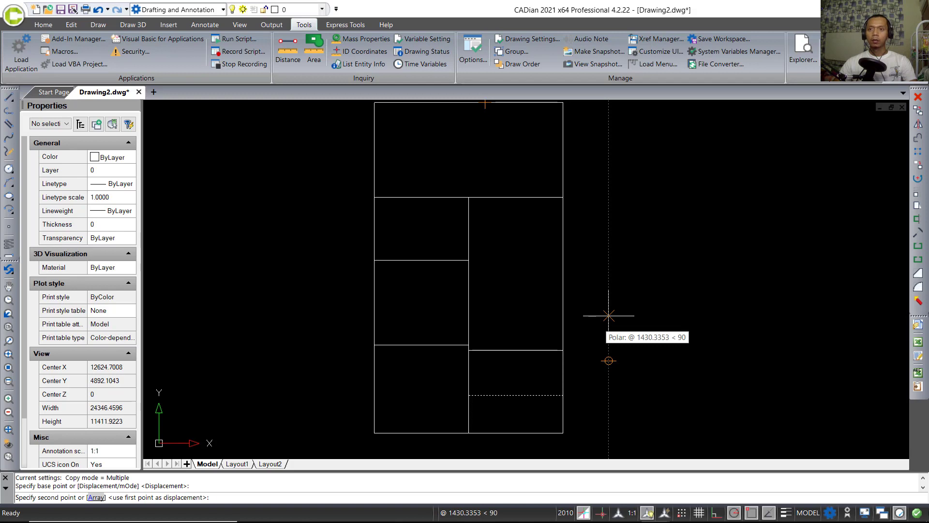
type("3300")
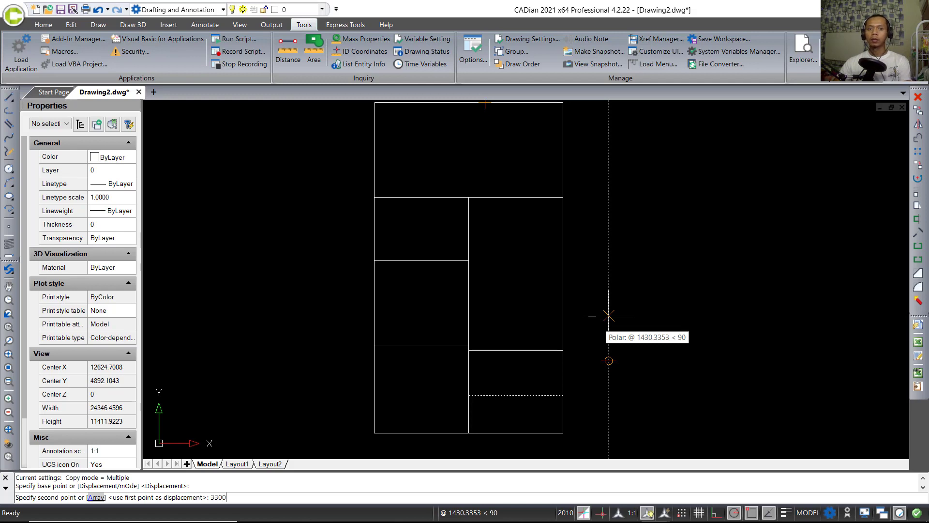
key("Return")
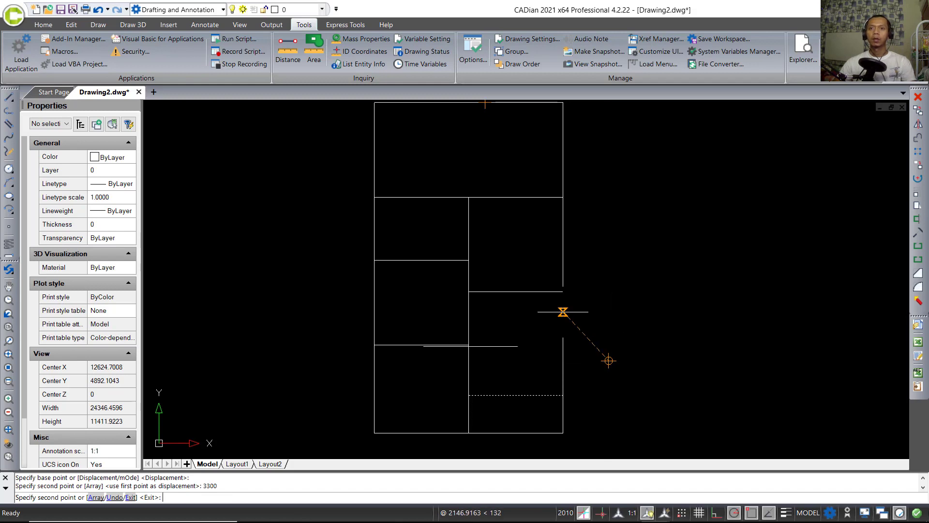
key("Escape")
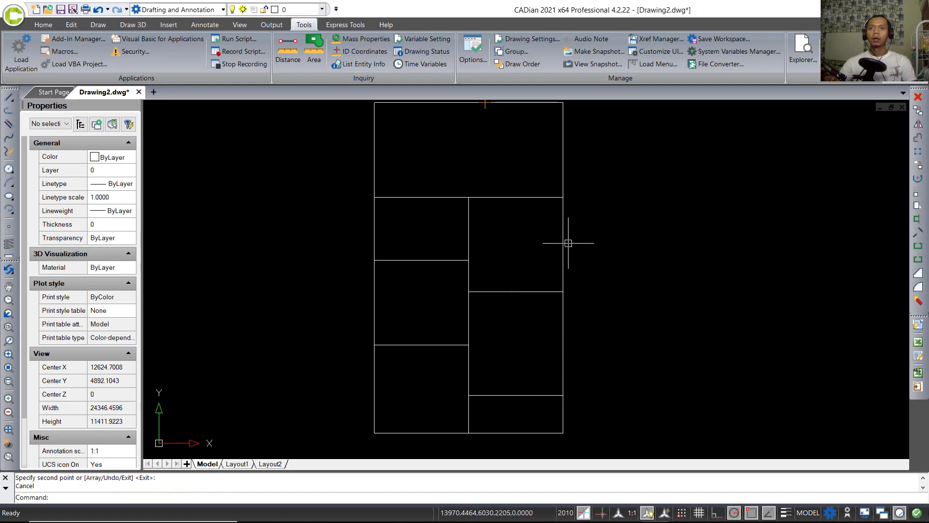
Step: Copy the outline's right edge 2700 mm horizontally to the left
mouse_move(569, 264)
middle_mouse_down()
mouse_move(565, 288)
mouse_move(544, 276)
middle_mouse_up()
middle_click_drag(498, 230, 489, 242)
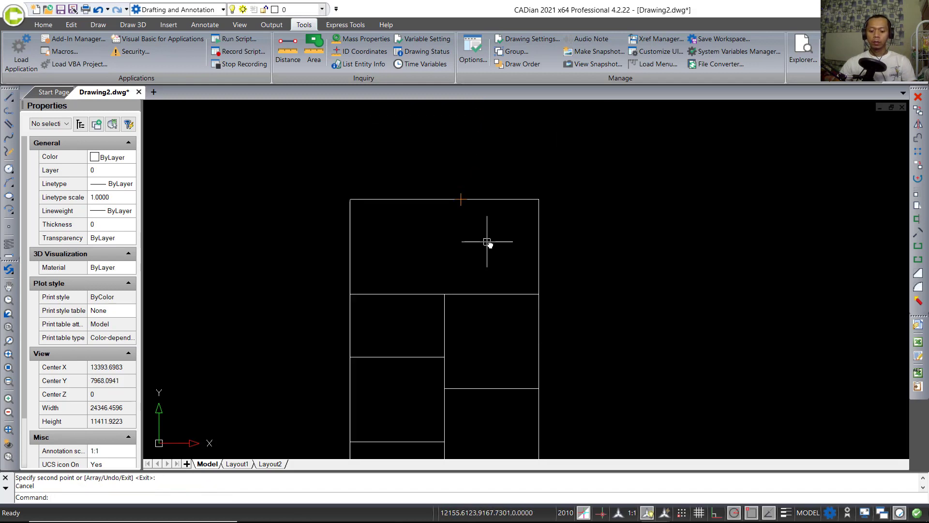
type("CO")
key("Return")
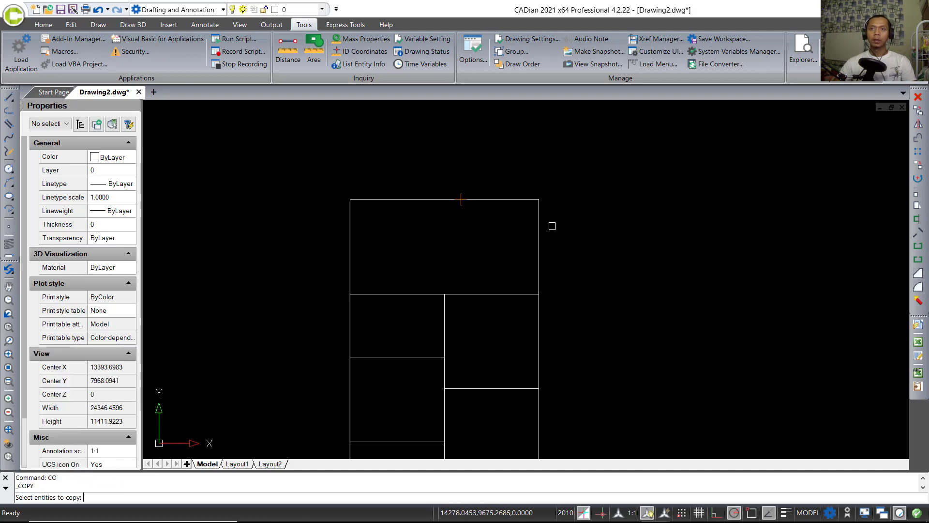
left_click(559, 222)
left_click(508, 257)
key("Return")
left_click(658, 240)
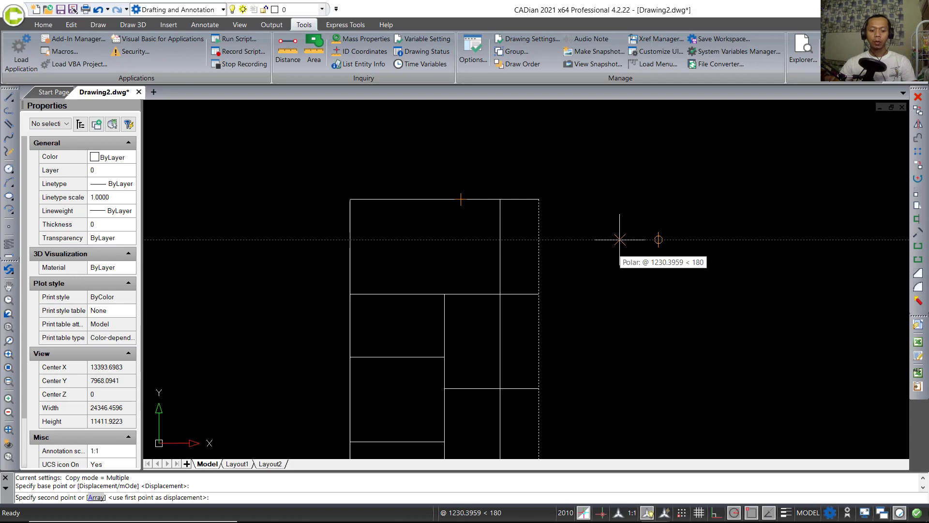
type("2")
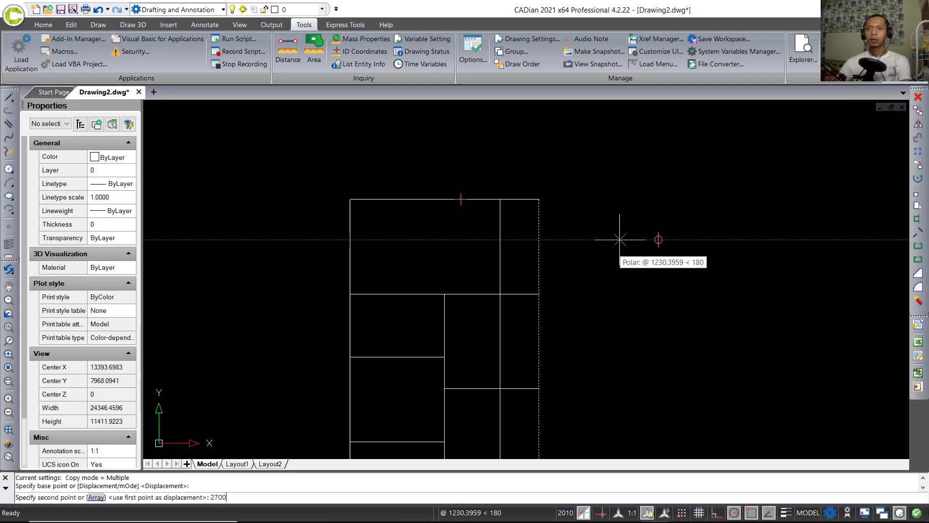
type("700")
key("Return")
key("Return")
Step: Copy the outline's top edge 2000 mm straight down
middle_click_drag(533, 215, 532, 194)
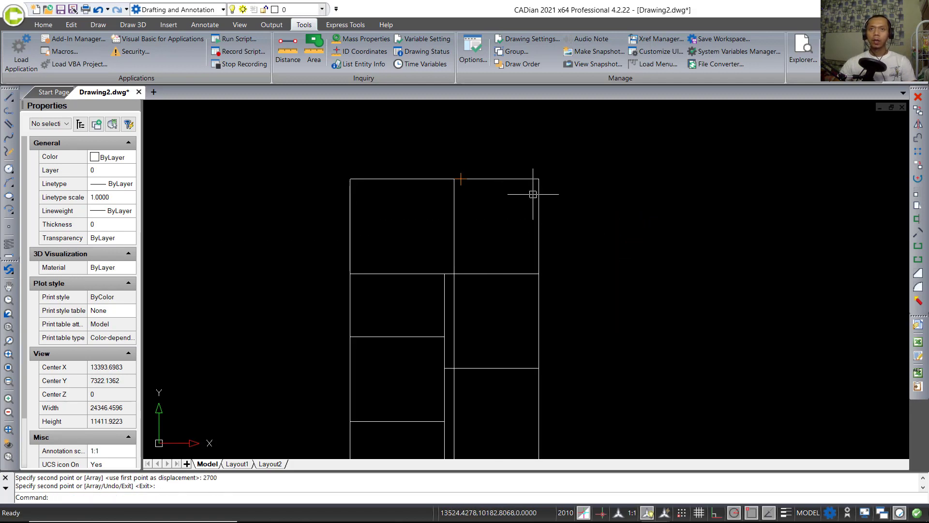
key("Return")
left_click(508, 150)
left_click(466, 226)
key("Return")
left_click(603, 160)
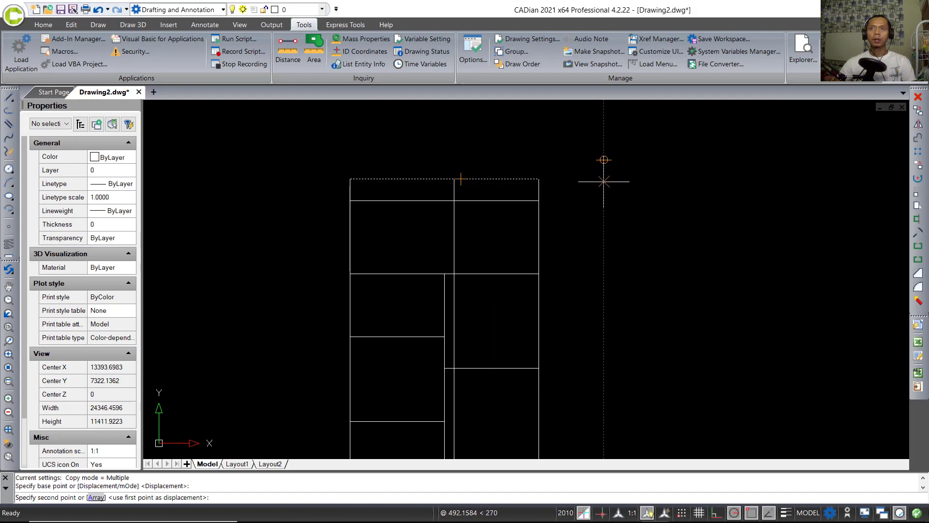
type("200")
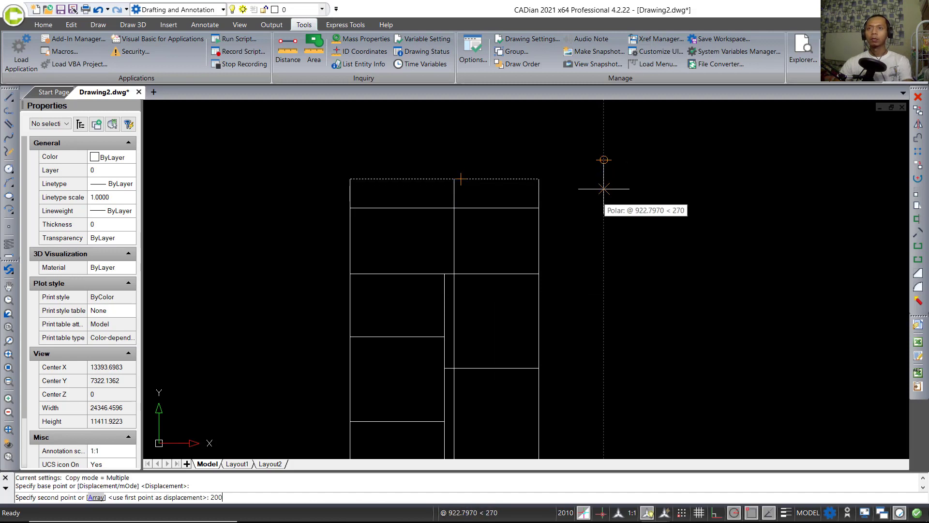
type("0")
key("Return")
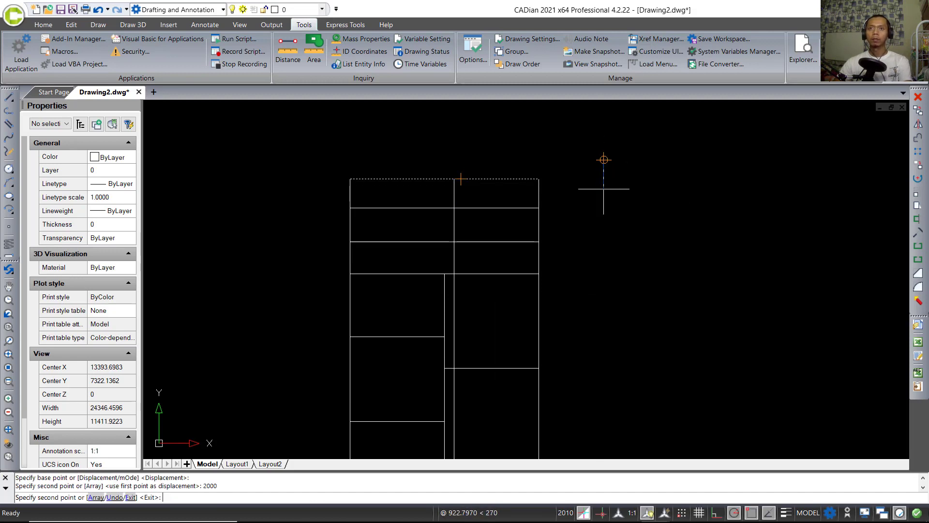
key("Escape")
Step: Trim the two copied edges to enclose only the upper-right room, and delete the leftover vertical line below it
middle_click_drag(614, 305, 610, 281)
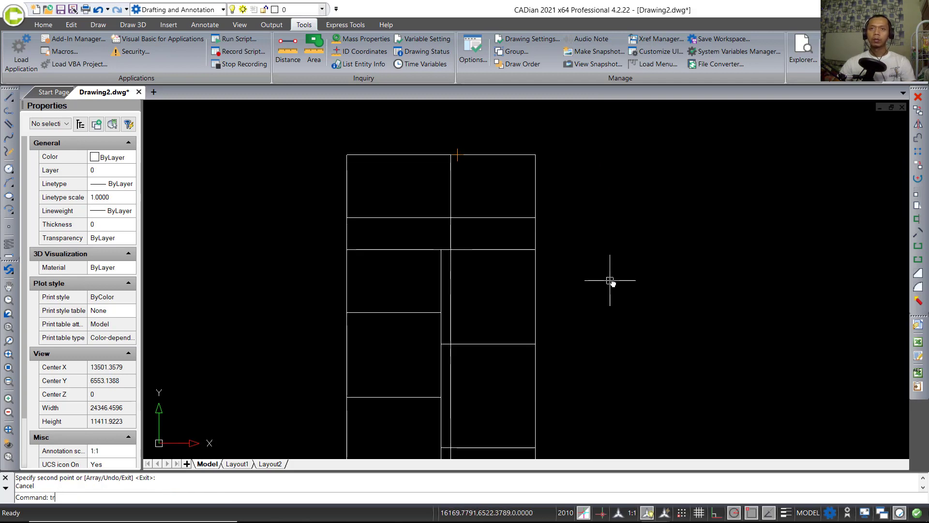
type("tr")
key("Return")
key("Return")
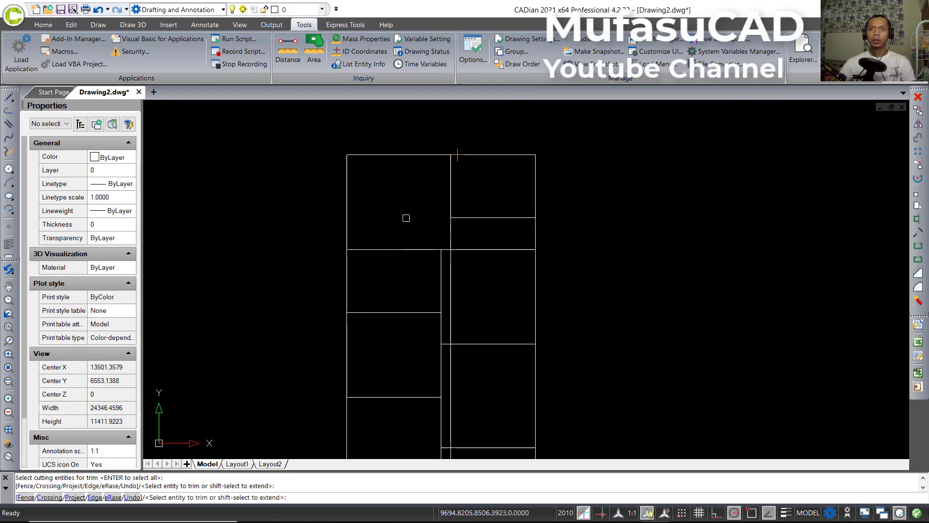
left_click(450, 231)
key("Return")
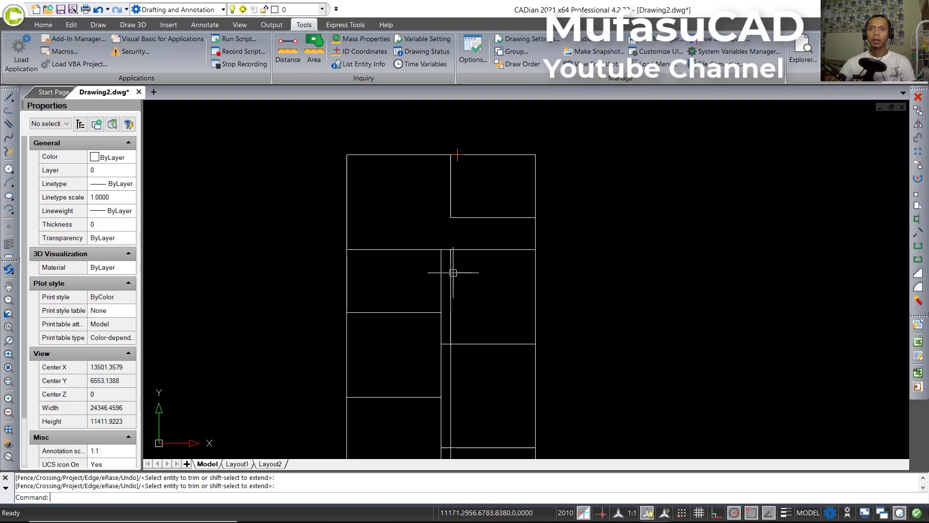
left_click(451, 269)
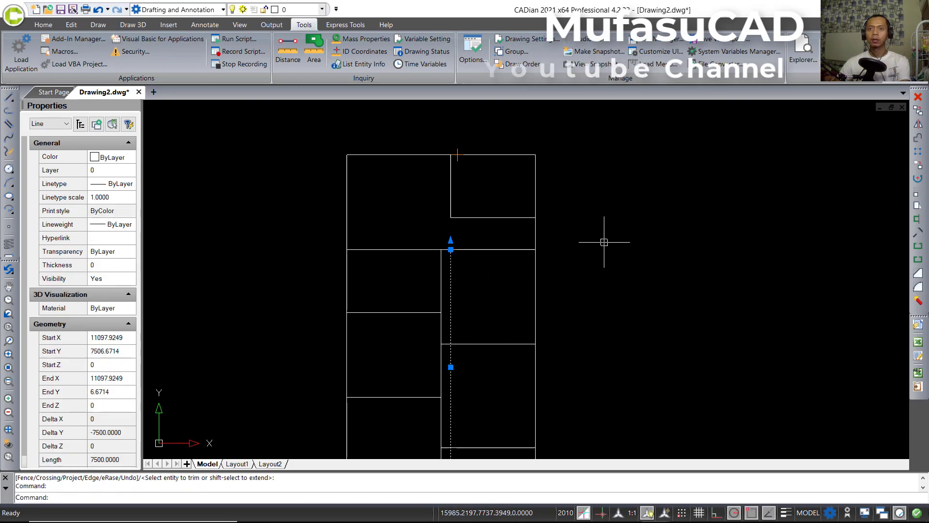
key("Delete")
Step: Trim away the outline's lower side edges beside the two bottom rooms and the centre line segment between the lowest division lines
middle_click_drag(527, 308, 531, 250)
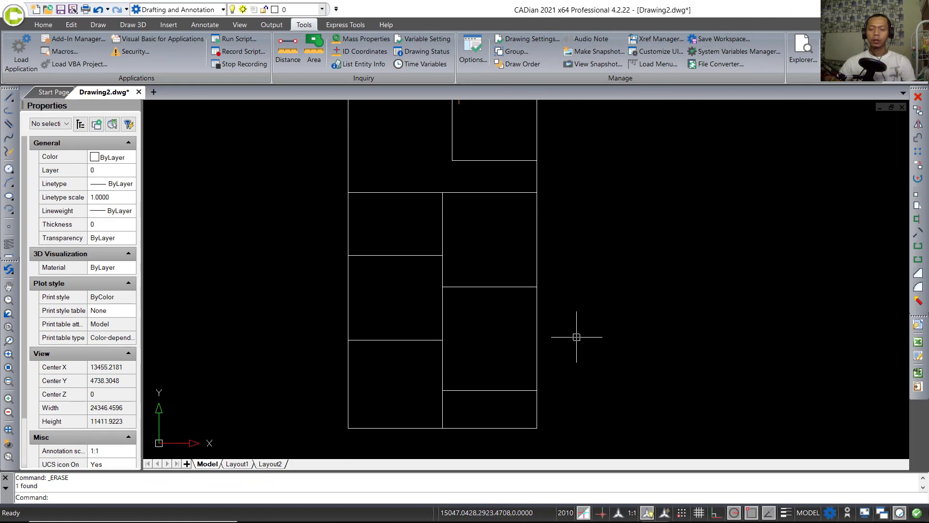
type("tr")
key("Return")
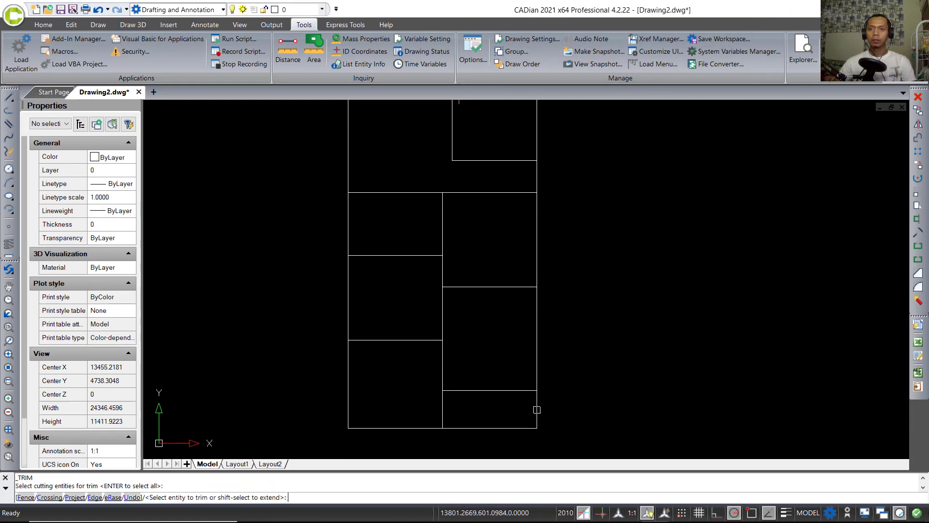
left_click(537, 409)
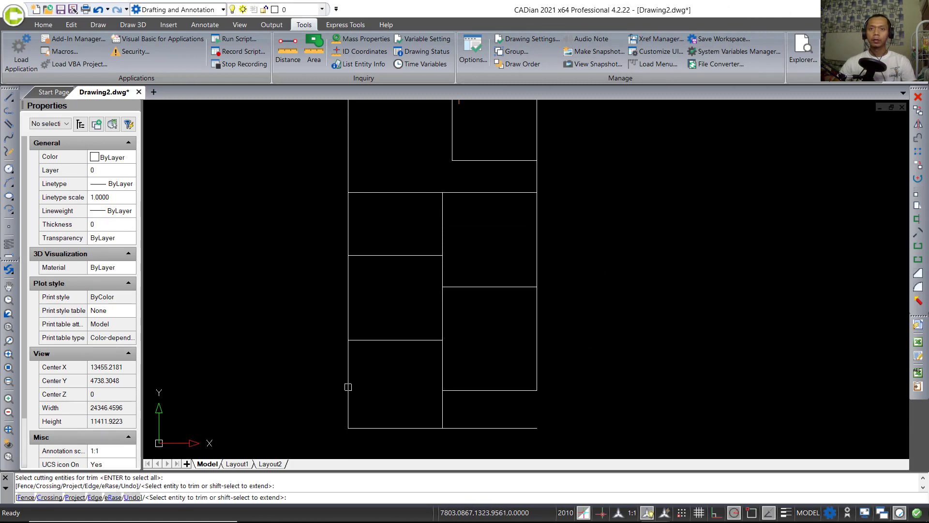
left_click(348, 386)
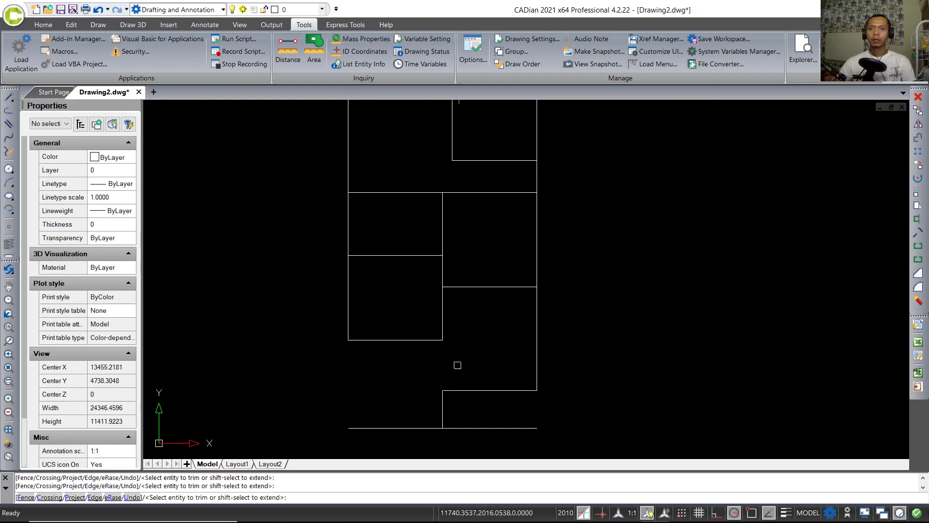
key("Escape")
Step: Draw a separate 1200 mm vertical line from the lowest right division's outer end down to the bottom edge
type("l")
key("Return")
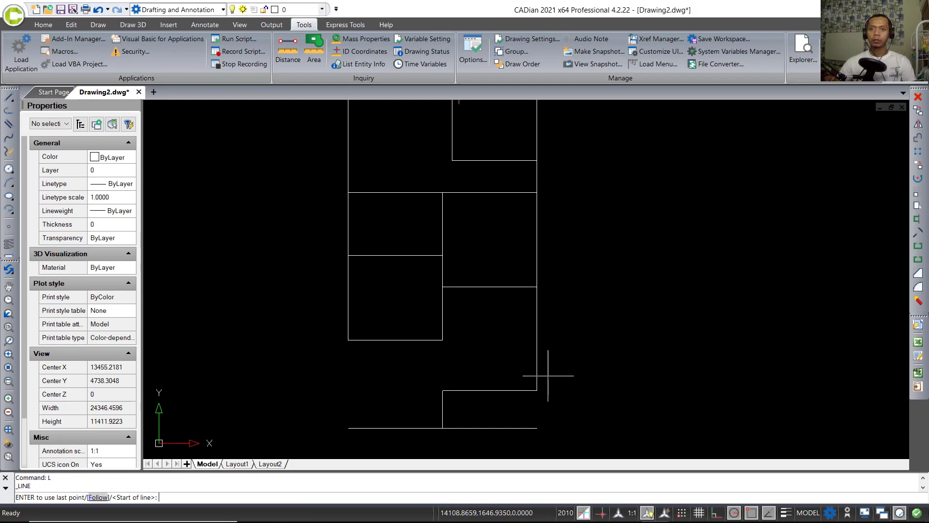
left_click(538, 389)
left_click(537, 428)
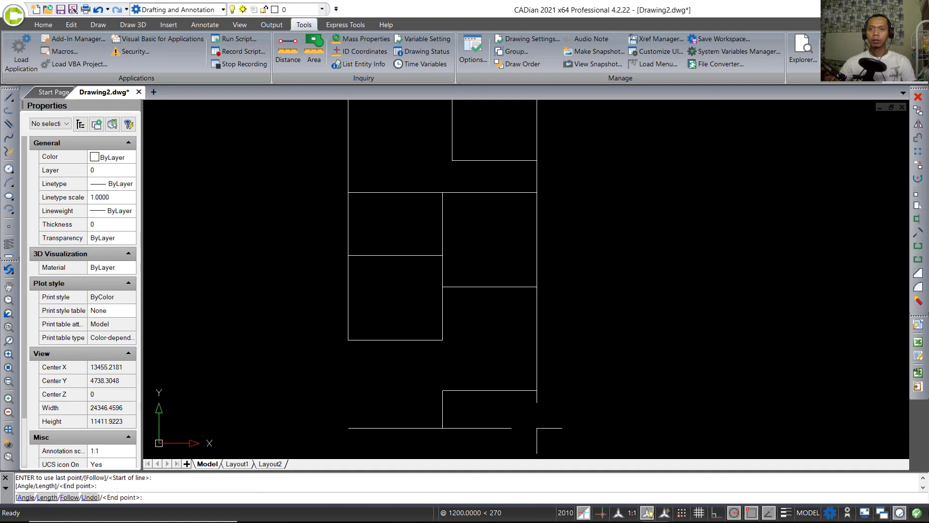
key("Return")
Step: Draw a 1600 mm line closing the centre line's gap, and another closing the left edge up to the lowest left division
key("Return")
left_click(442, 390)
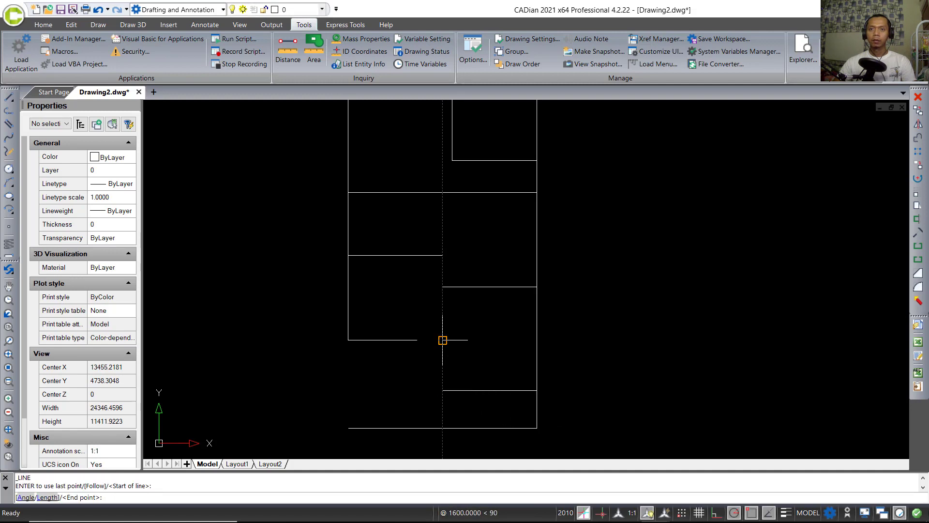
left_click(443, 340)
key("Return")
key("Return")
left_click(348, 428)
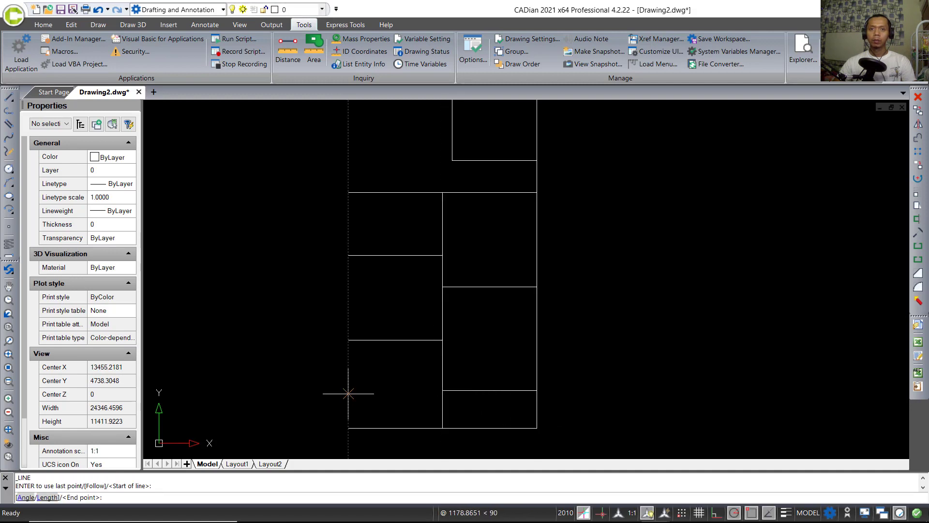
left_click(348, 345)
key("Return")
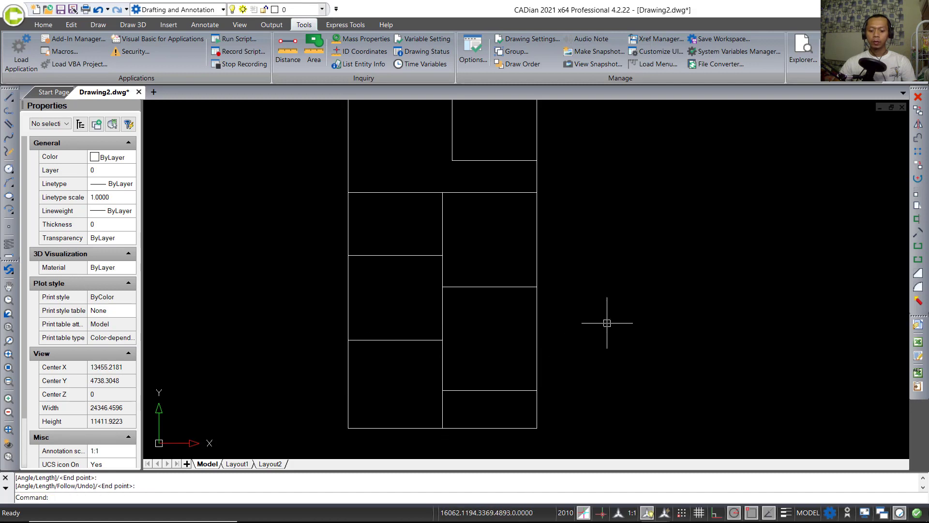
Step: Join the top edge, upper side edges, lowest division lines and the centre segment linking them into one stepped outline polyline
type("j")
key("Return")
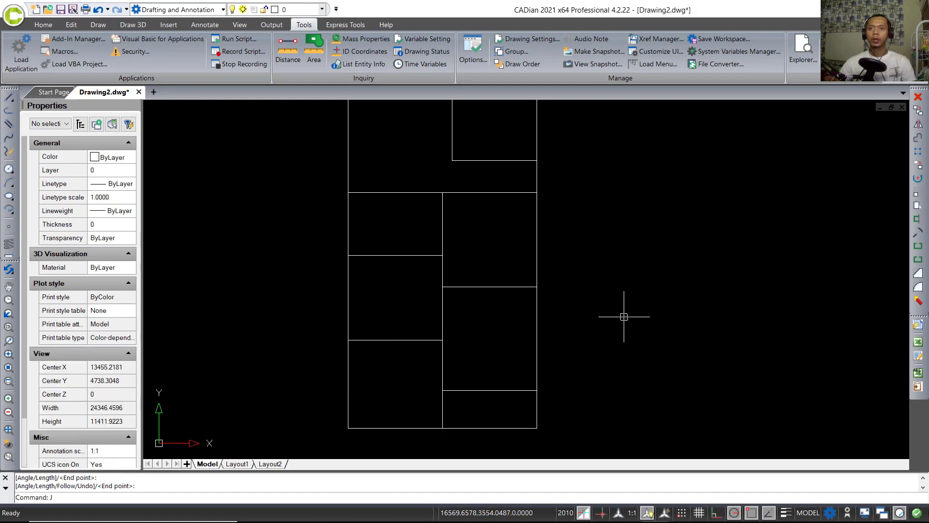
left_click(600, 316)
left_click(522, 363)
left_click(492, 372)
left_click(477, 395)
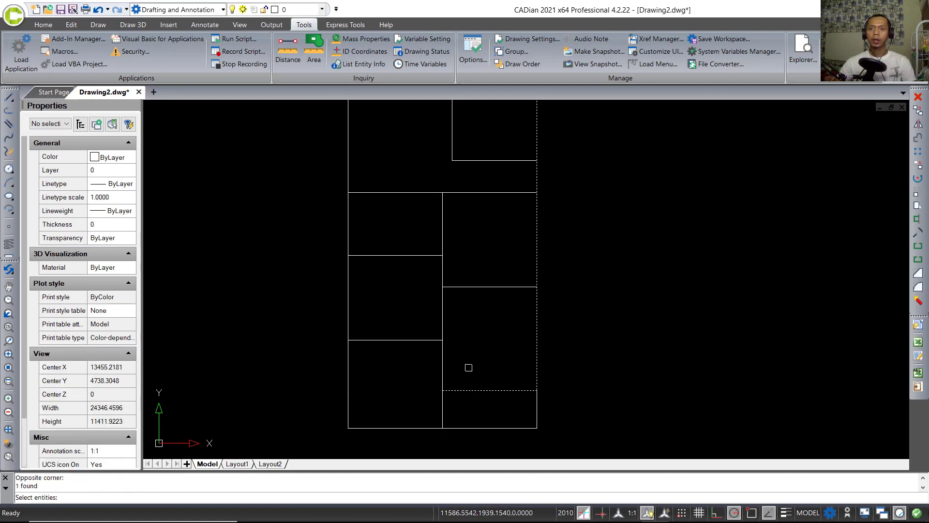
left_click(466, 367)
left_click(408, 365)
left_click(409, 328)
left_click(356, 394)
left_click(373, 311)
left_click(315, 294)
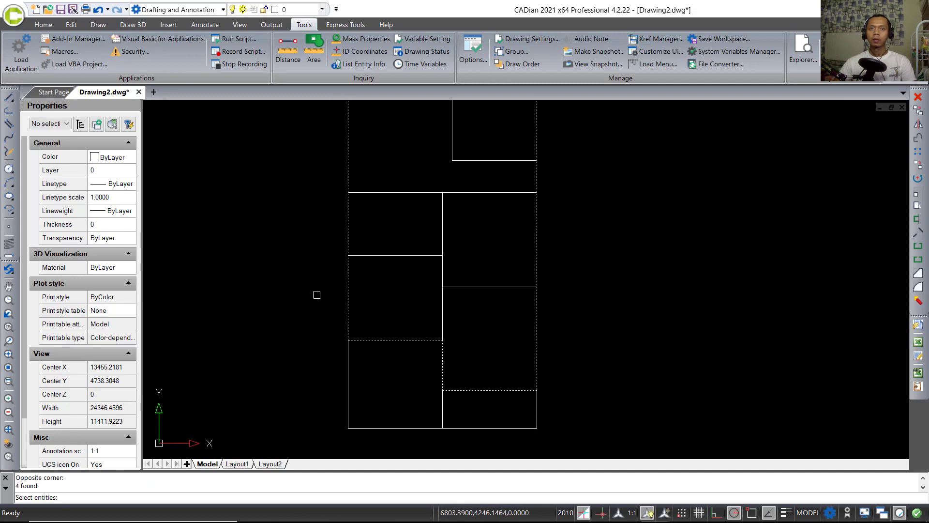
scroll(433, 272, "down", 3)
left_click(420, 184)
left_click(372, 232)
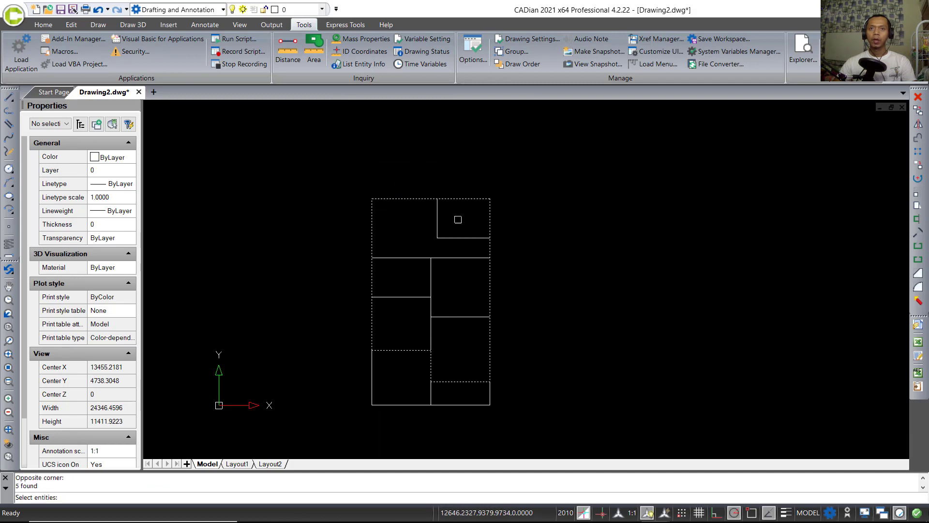
key("Return")
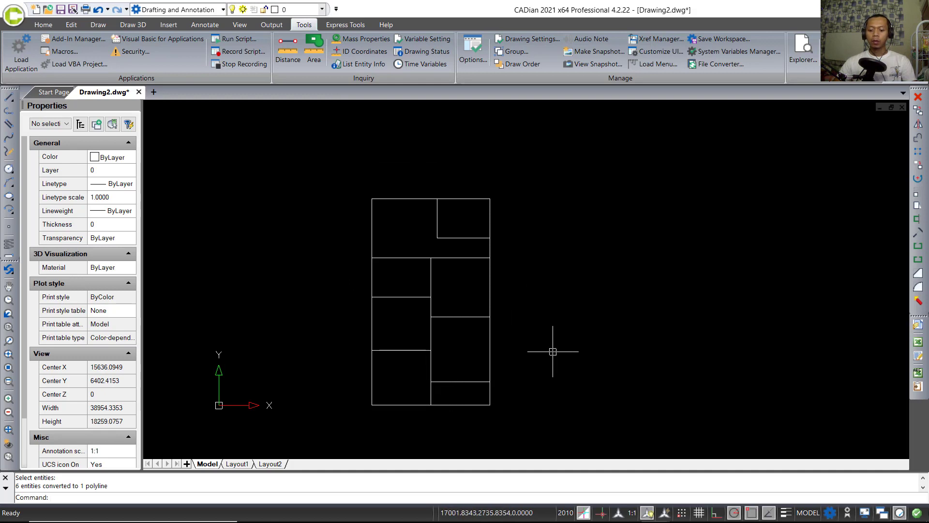
Step: Offset the joined stepped outline 150 mm inward to form the outer walls
type("off")
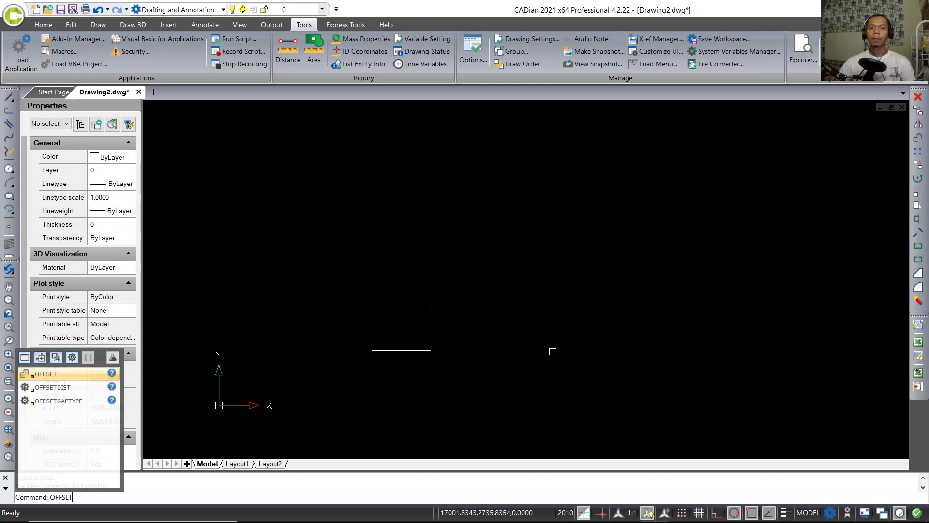
type("set")
key("Return")
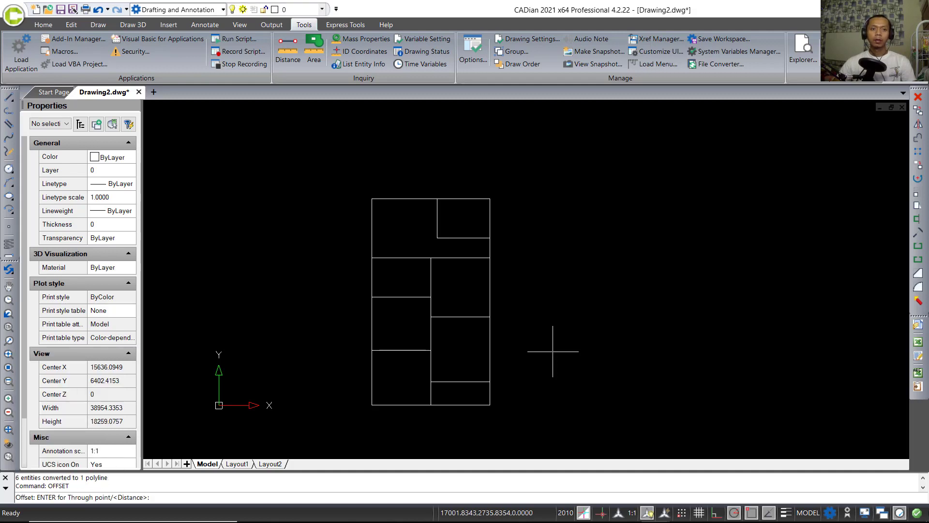
type("1")
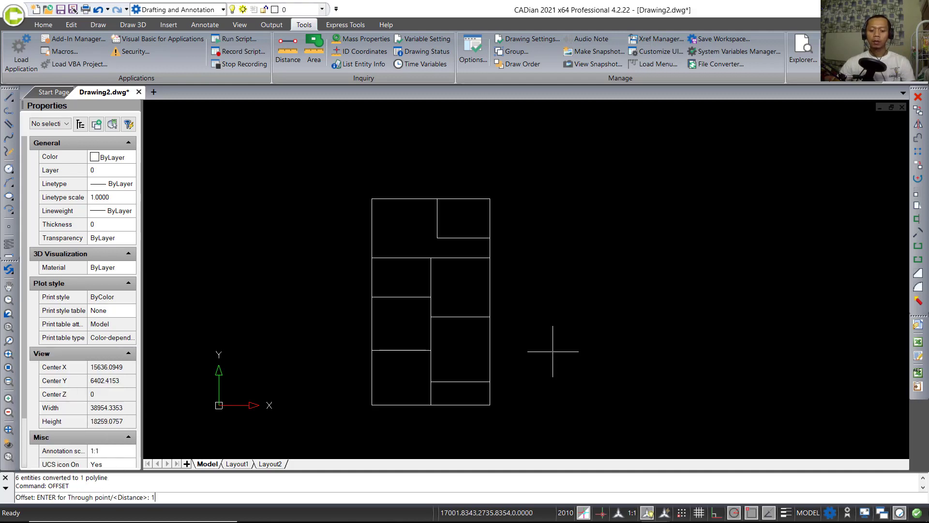
type("50")
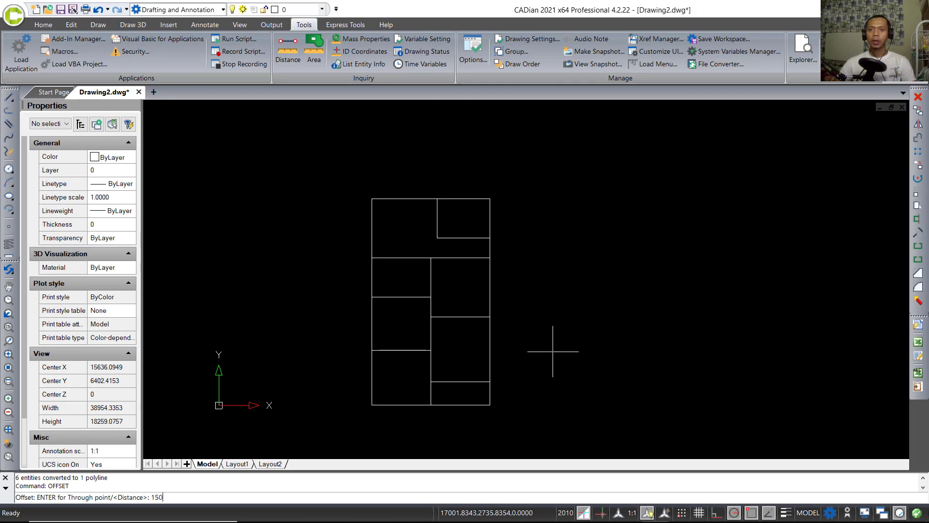
key("Return")
left_click(466, 382)
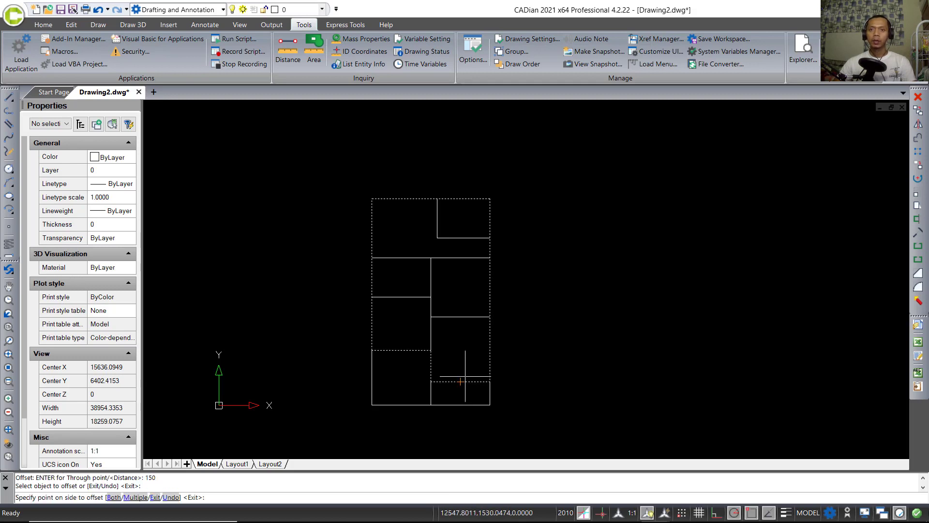
left_click(461, 359)
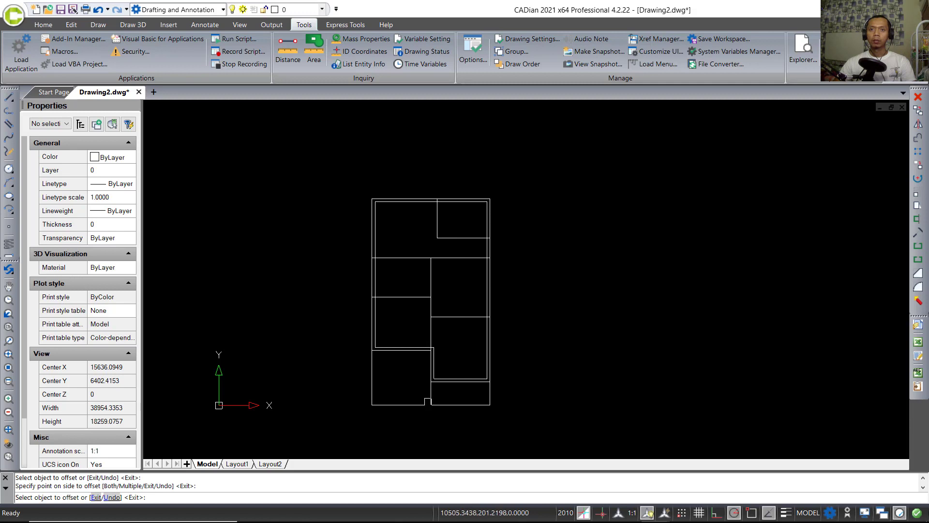
Step: Offset the right half's middle division line 150 mm downward and the vertical centre line 150 mm to the right
scroll(438, 304, "up", 2)
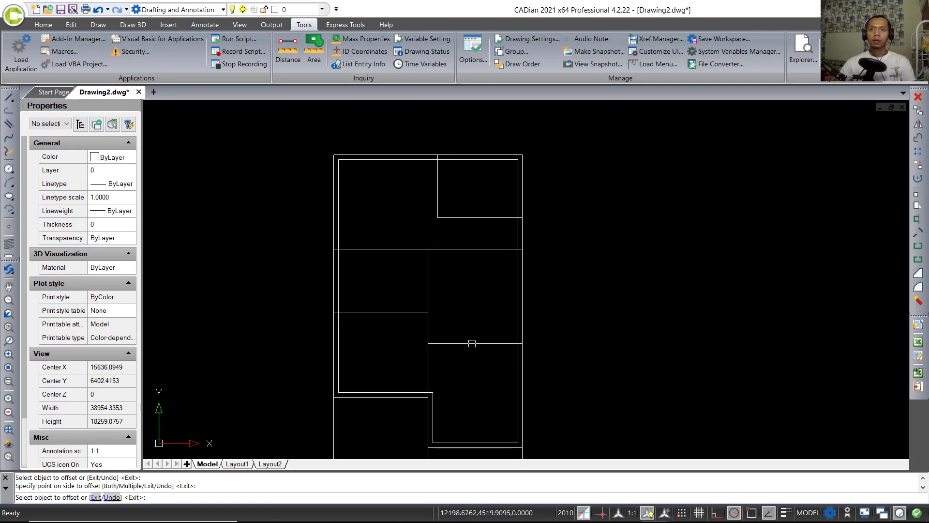
left_click(475, 343)
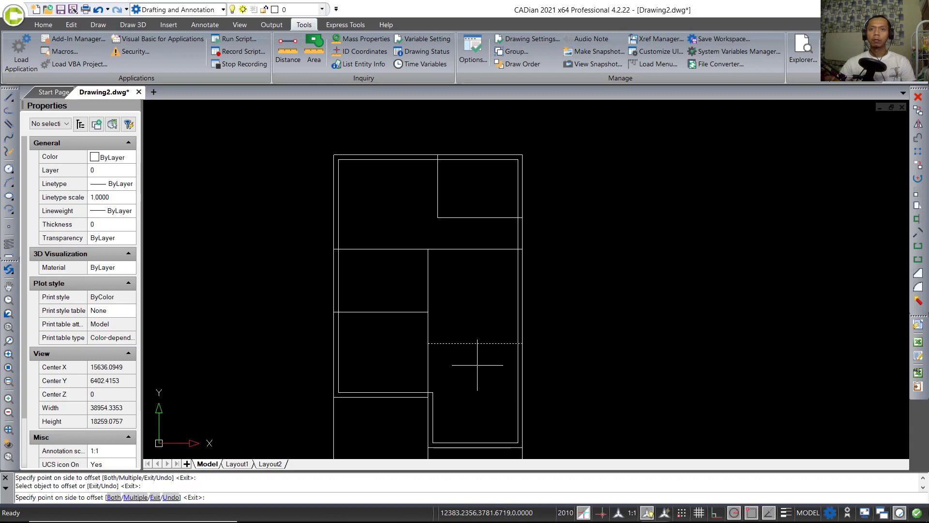
left_click(478, 373)
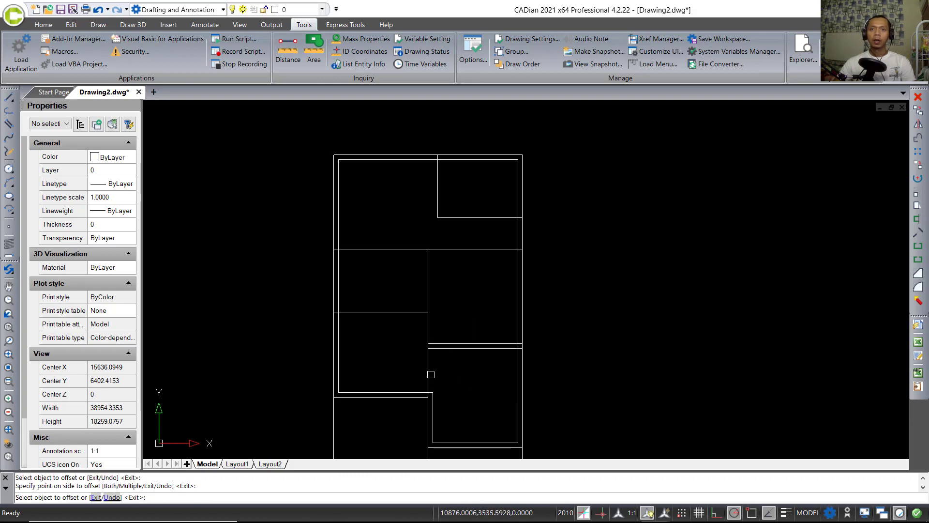
left_click(429, 371)
left_click(442, 370)
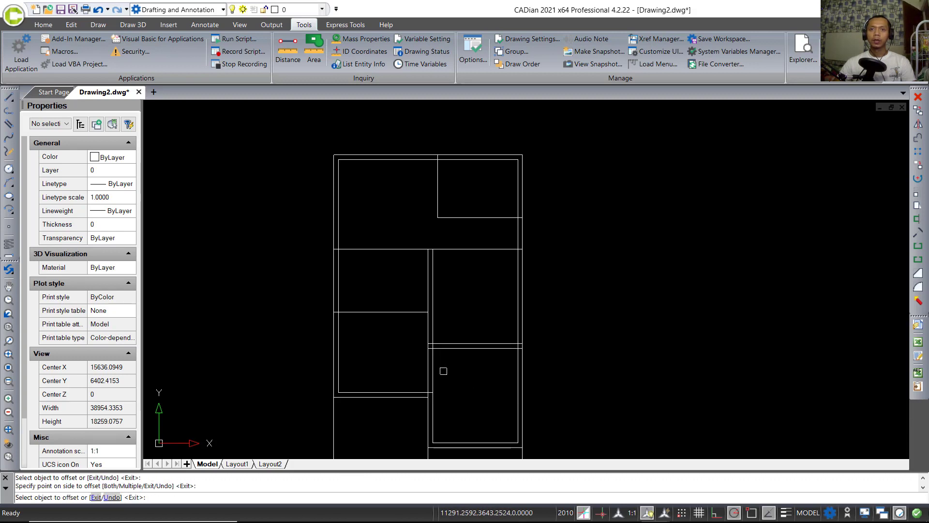
Step: Offset the left half's upper division line and the full-width division line 150 mm upward
left_click(389, 312)
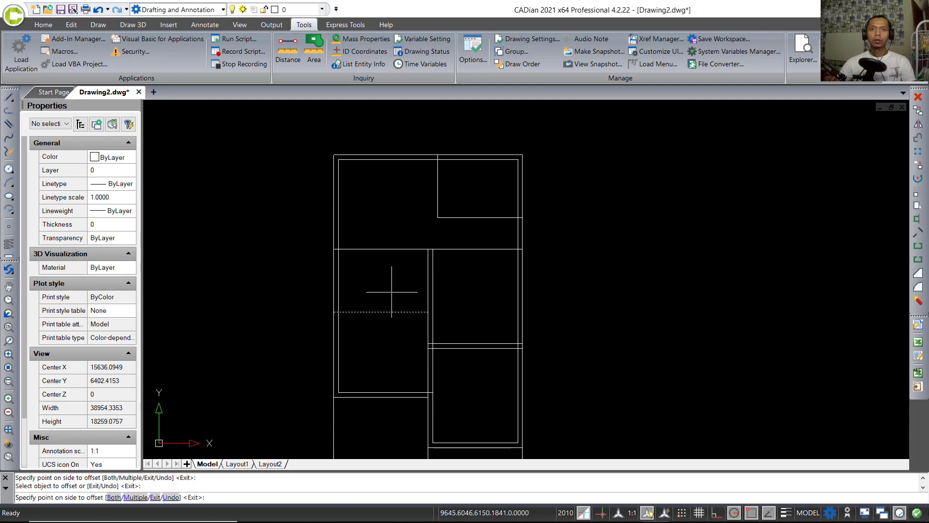
left_click(398, 266)
left_click(402, 249)
left_click(401, 231)
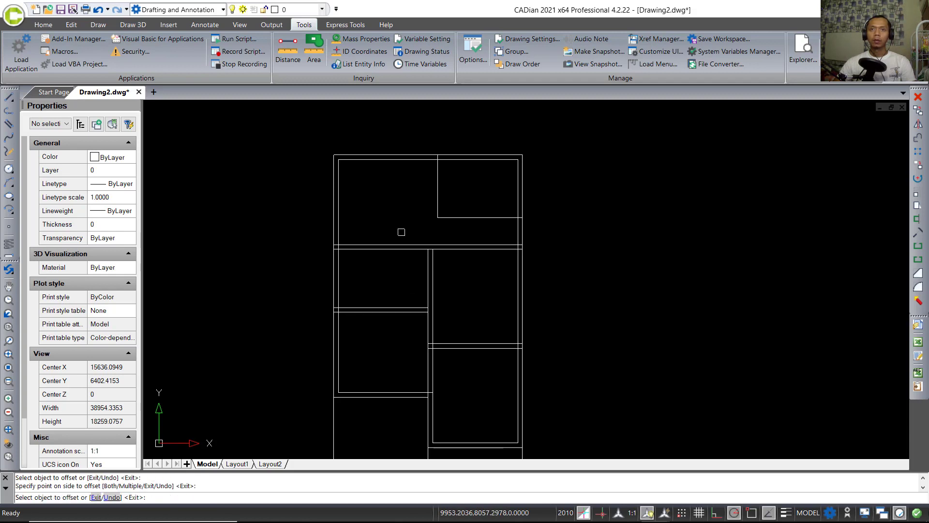
Step: Offset the upper-right room's bottom and left lines 150 mm into the room
left_click(458, 217)
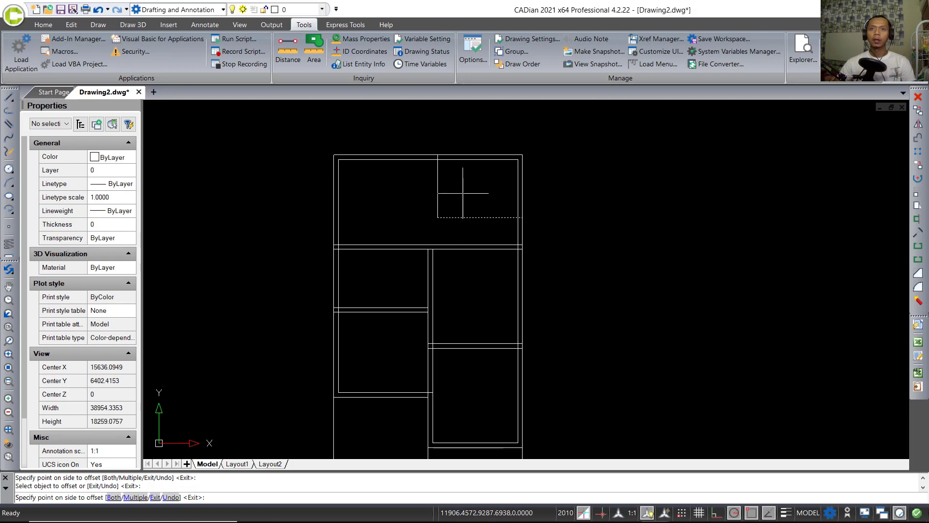
left_click(449, 194)
left_click(438, 189)
left_click(467, 197)
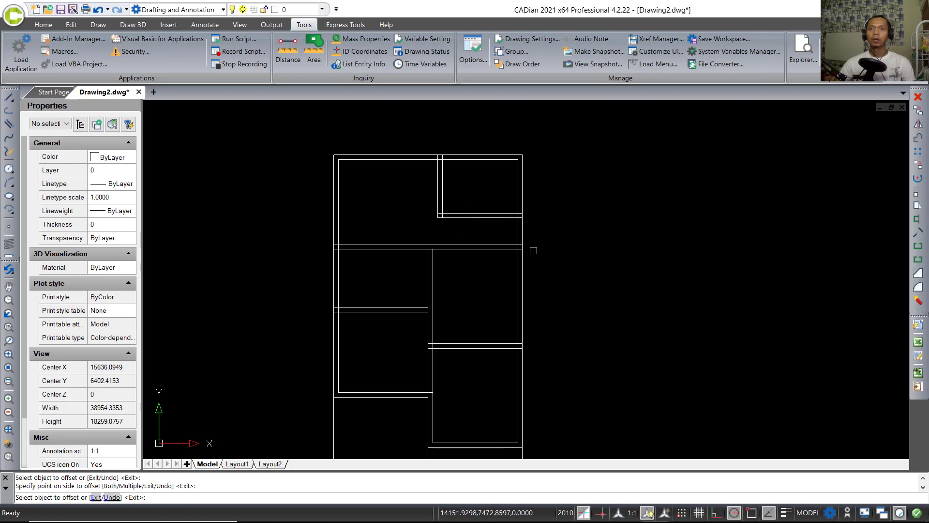
key("Escape")
Step: Trim the junction of the upper-right room's left wall with the top outer wall, leaving it open between the wall lines
middle_click_drag(457, 279, 457, 288)
type("t")
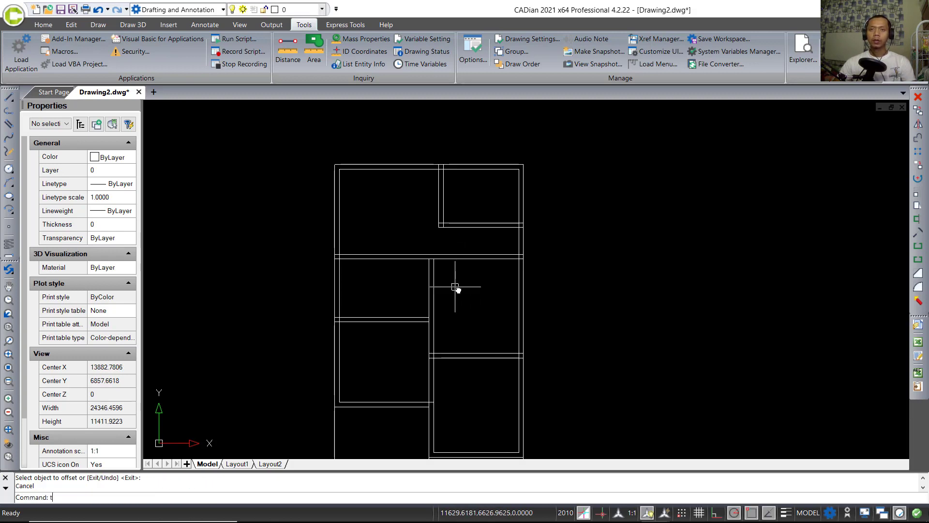
type("r")
key("Return")
key("Return")
scroll(436, 167, "up", 3)
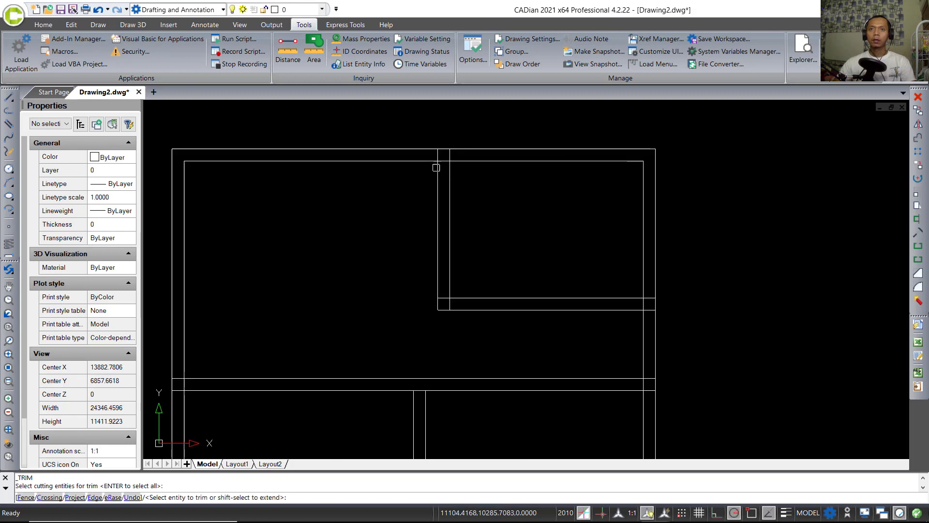
scroll(436, 167, "up", 5)
left_click(474, 141)
left_click(438, 139)
left_click(452, 148)
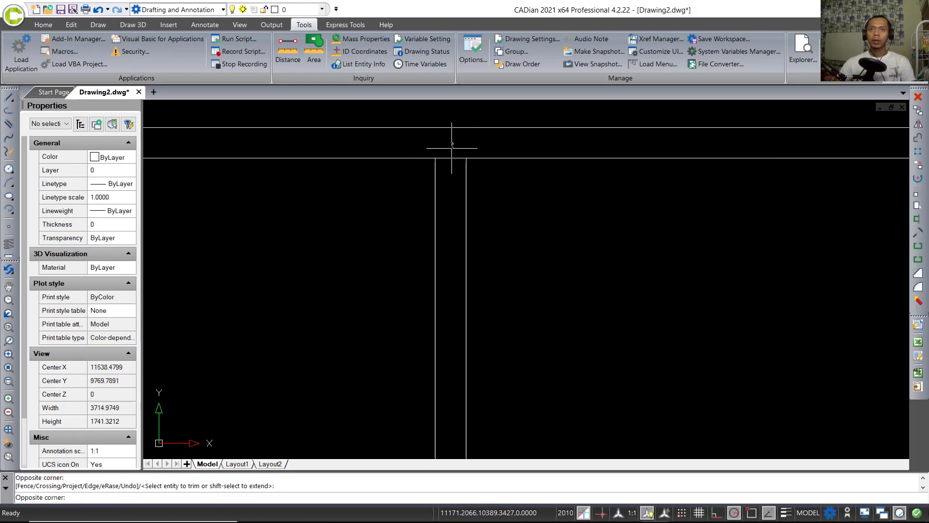
left_click(464, 196)
Step: Trim the overlapping inner wall lines at the upper-right room's lower-left corner
scroll(475, 254, "down", 3)
scroll(458, 315, "up", 5)
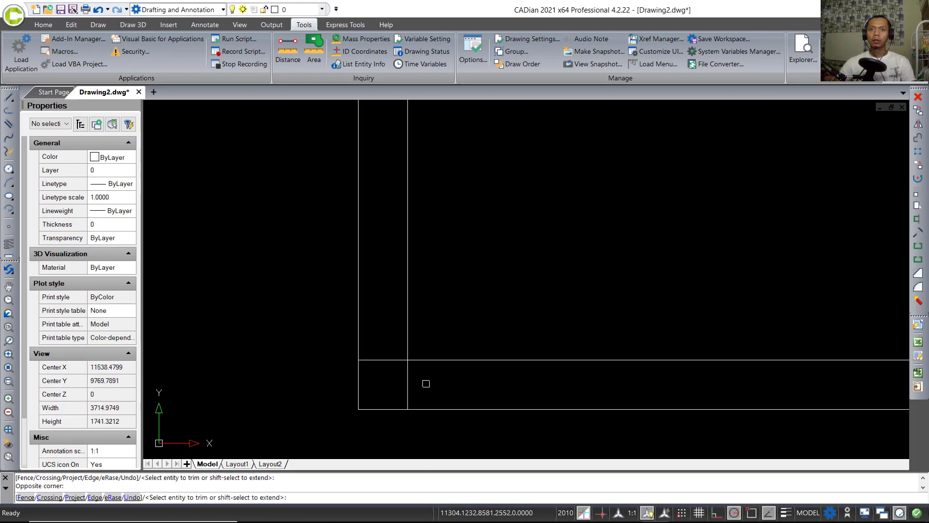
left_click(394, 378)
left_click(382, 351)
scroll(413, 356, "down", 4)
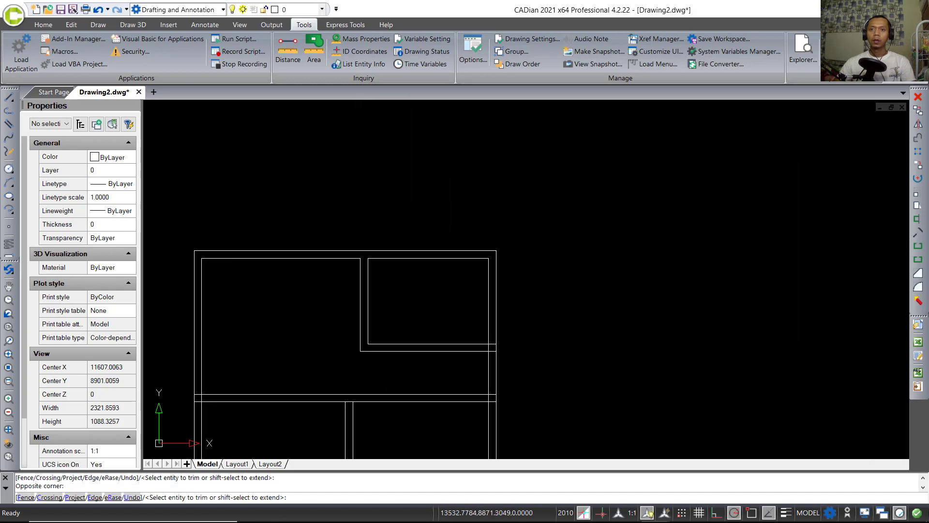
Step: Trim the junction of the upper-right room's bottom wall with the right outer wall, leaving it open between the wall lines
scroll(492, 341, "up", 2)
left_click(482, 262)
left_click(463, 113)
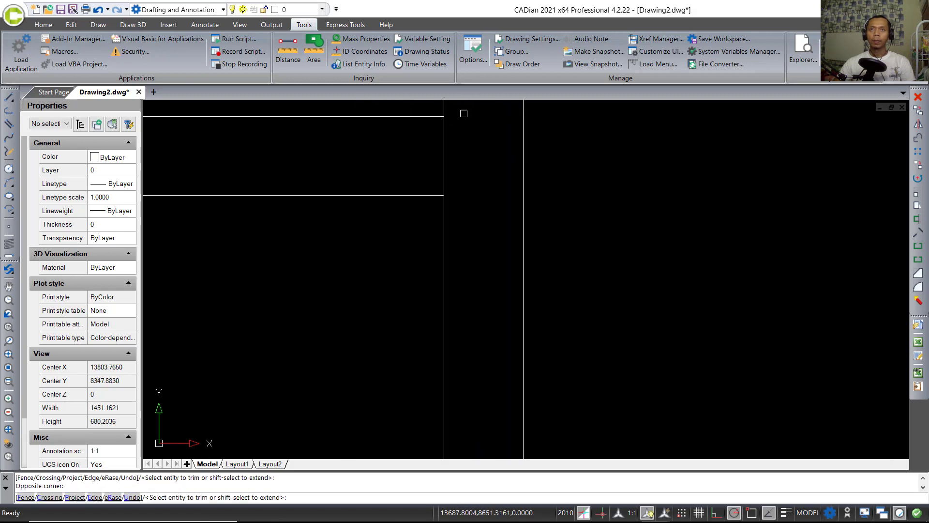
left_click(463, 113)
left_click(426, 155)
scroll(473, 228, "down", 3)
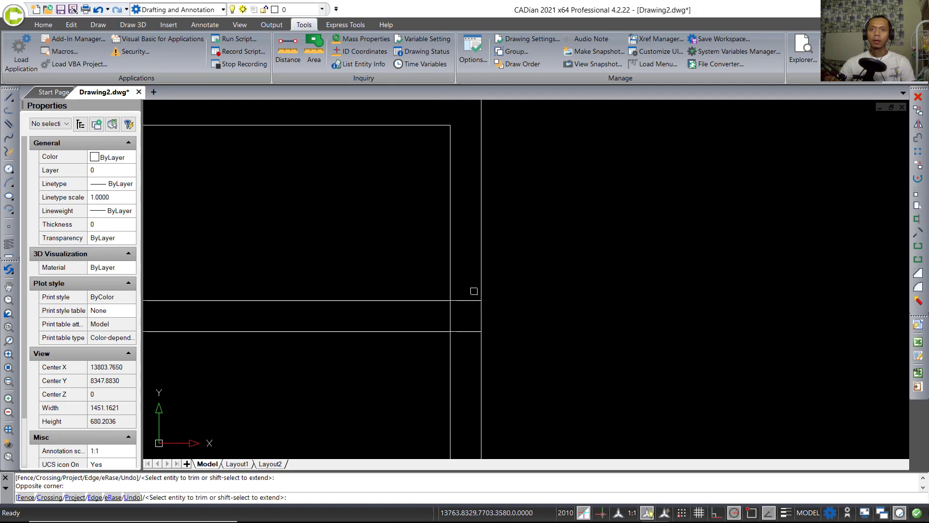
Step: Trim the full-width horizontal wall's line ends inside the right outer wall, and undo the trim of the inner wall line between them
left_click(473, 311)
left_click(461, 338)
left_click(444, 318)
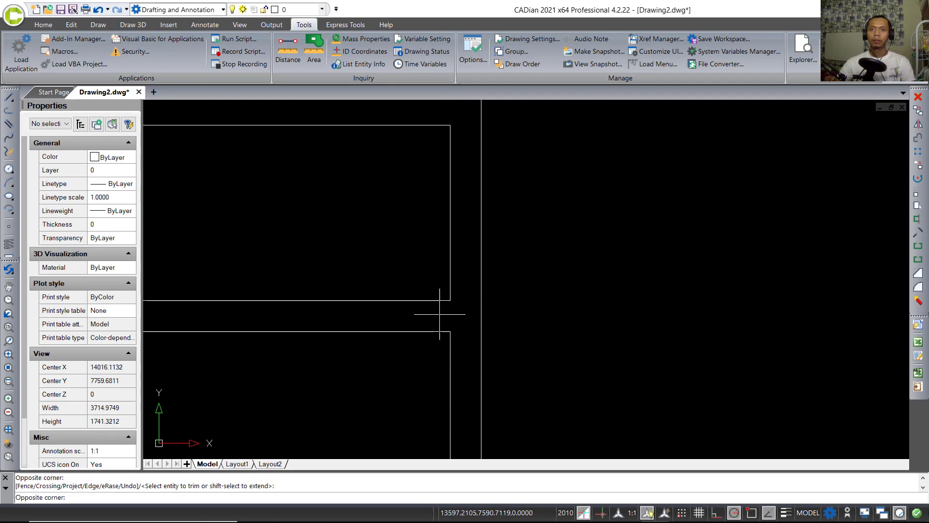
left_click(440, 315)
key("ctrl+z")
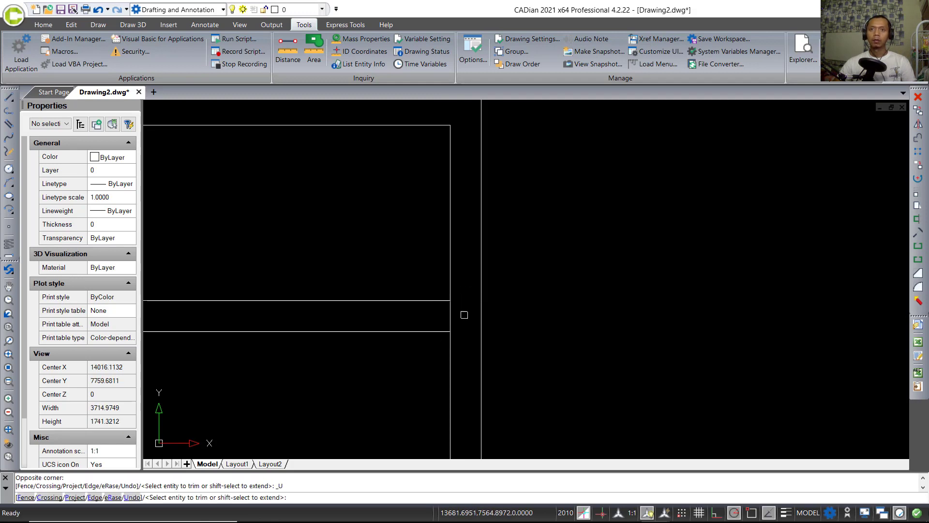
Step: Trim the full-width horizontal wall's lower line between the two lines of the central vertical wall
scroll(398, 342, "down", 3)
middle_click_drag(398, 342, 447, 304)
scroll(404, 296, "up", 5)
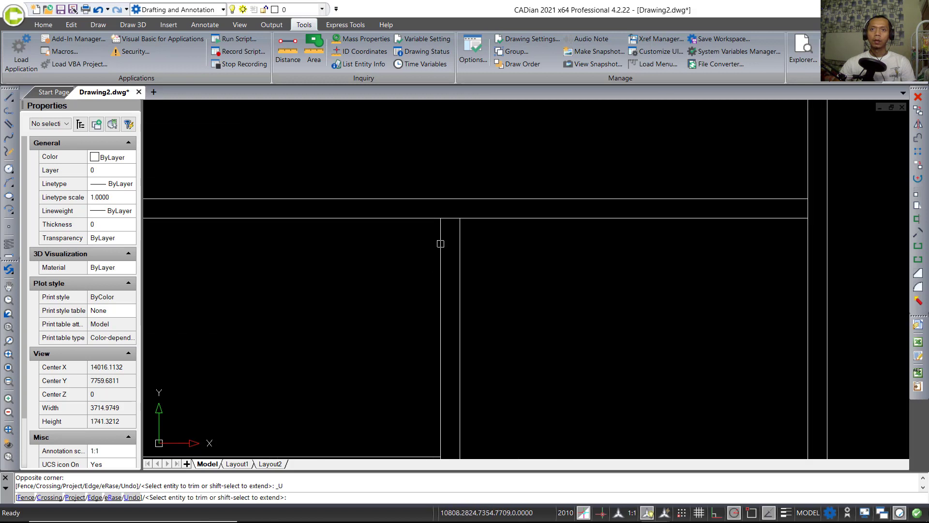
scroll(448, 221, "down", 2)
middle_click_drag(355, 255, 390, 249)
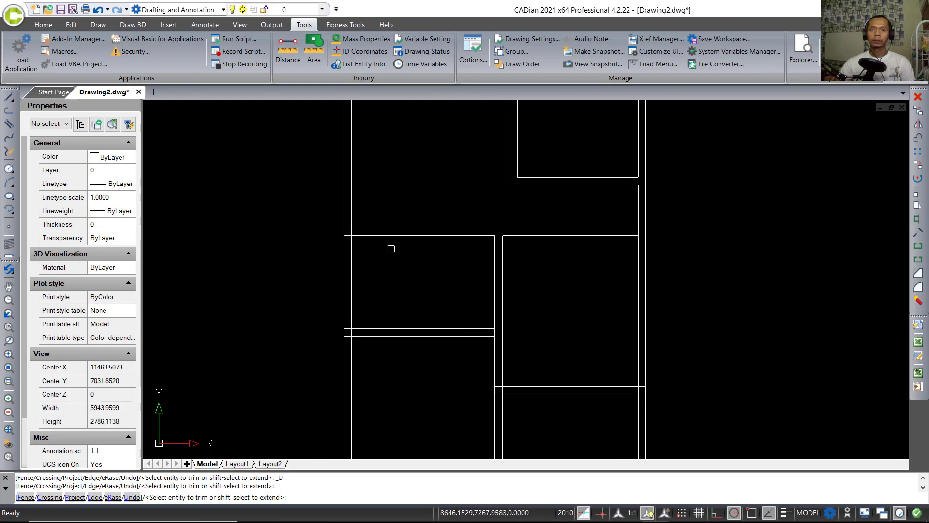
Step: Trim the junction of the full-width horizontal wall with the left outer wall, leaving it open between the wall lines
scroll(302, 206, "up", 2)
left_click(302, 189)
left_click(292, 236)
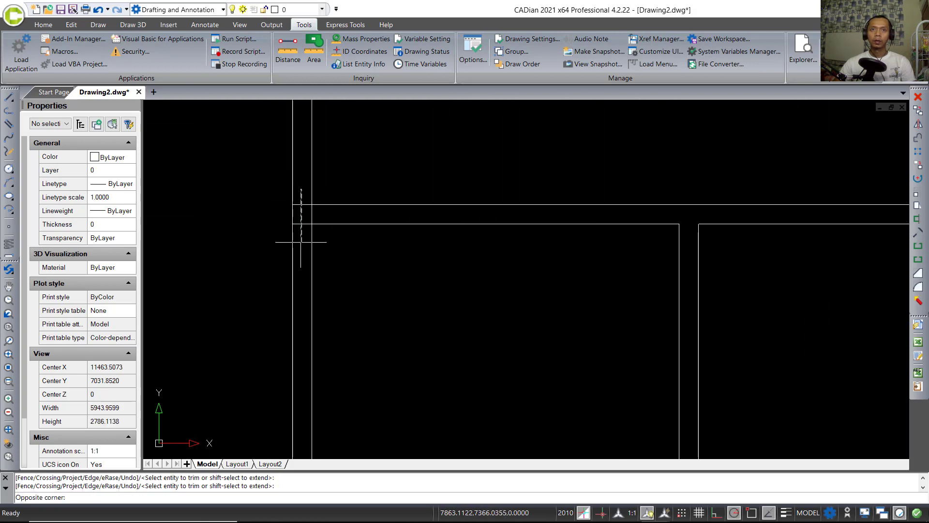
scroll(387, 262, "down", 3)
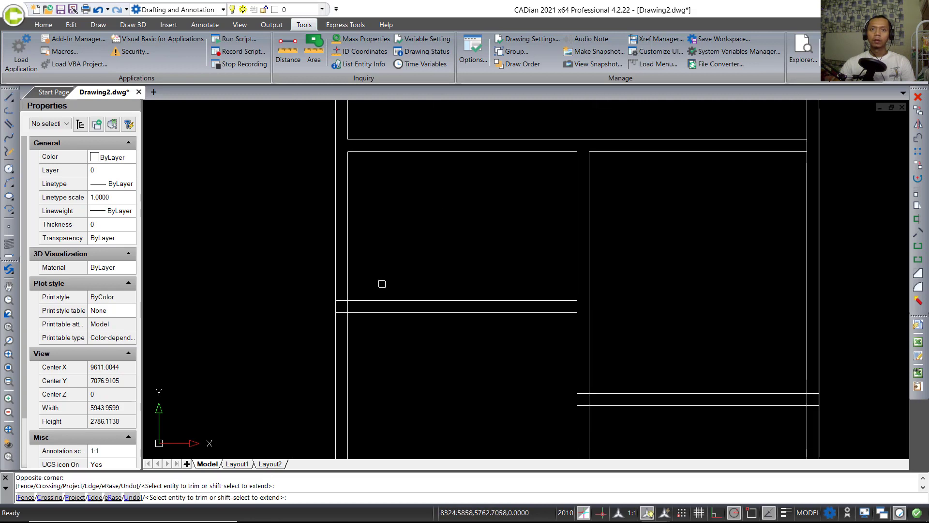
Step: Trim the wall between the two left rooms at the left outer wall and the central wall, leaving both junctions open
scroll(339, 309, "up", 3)
left_click(330, 329)
left_click(325, 293)
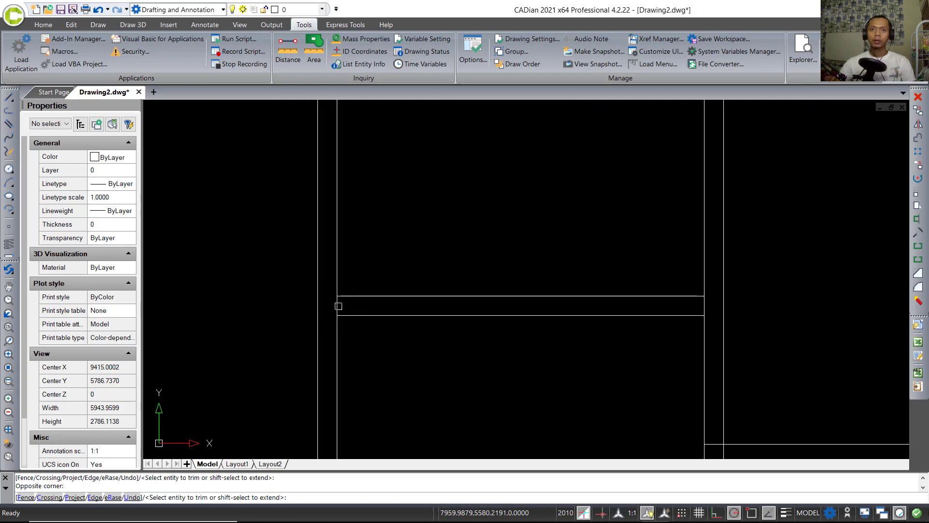
left_click(338, 306)
left_click(704, 308)
Step: Trim the wall between the two right rooms at the central wall, leaving the junction open between the wall lines
mouse_move(725, 438)
middle_mouse_down()
mouse_move(654, 360)
mouse_move(653, 299)
middle_mouse_up()
left_click(645, 297)
left_click(653, 319)
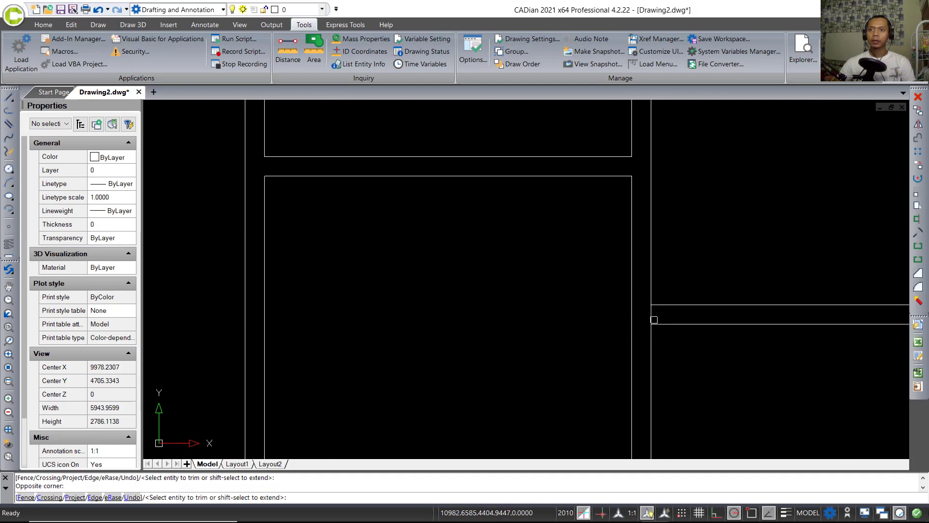
mouse_move(657, 315)
middle_mouse_down()
mouse_move(639, 301)
mouse_move(725, 288)
middle_mouse_up()
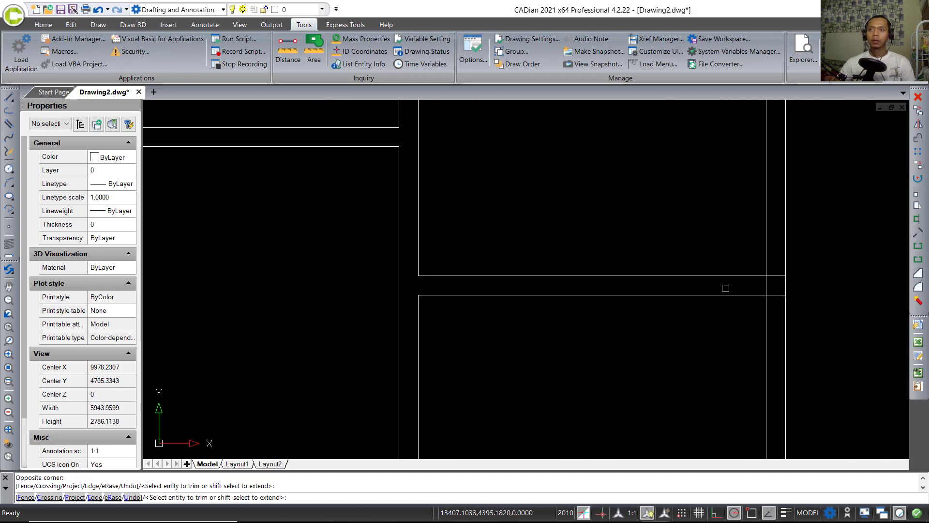
Step: Trim the junction of the wall between the two right rooms with the right outer wall, leaving it open between the wall lines
left_click(777, 306)
left_click(774, 271)
left_click(778, 282)
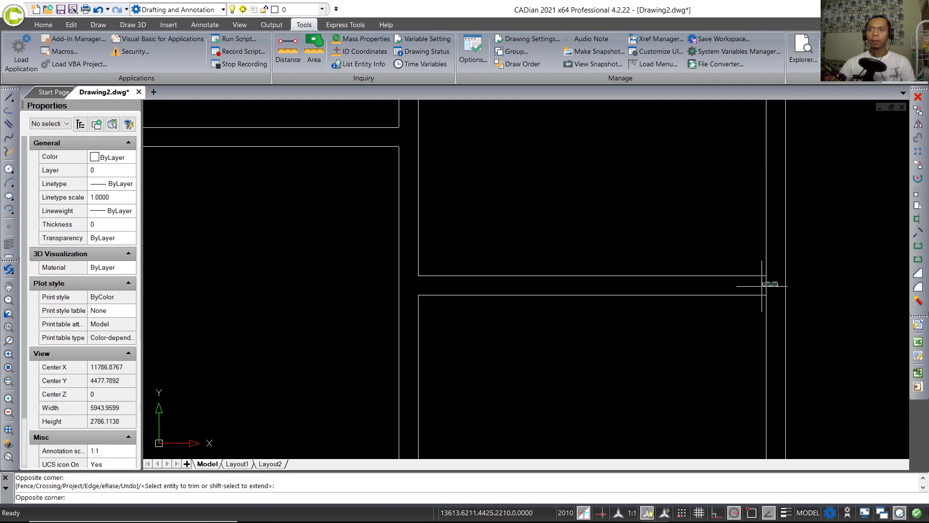
left_click(763, 285)
scroll(770, 290, "down", 2)
middle_click_drag(711, 307, 715, 346)
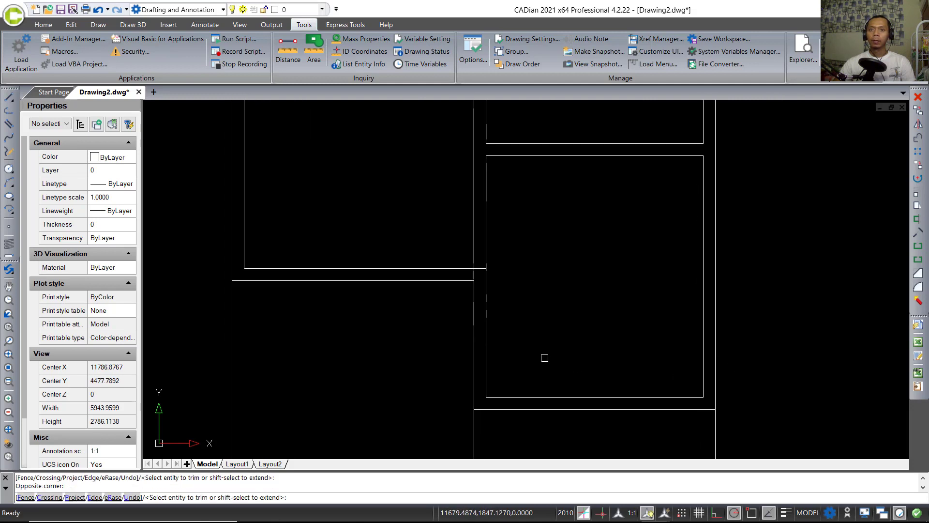
Step: Trim the lower-left room's bottom wall lines where they overlap the central vertical wall, and end the Trim command
middle_click_drag(544, 358, 556, 247)
scroll(543, 240, "up", 2)
left_click(544, 240)
left_click(542, 270)
left_click(541, 267)
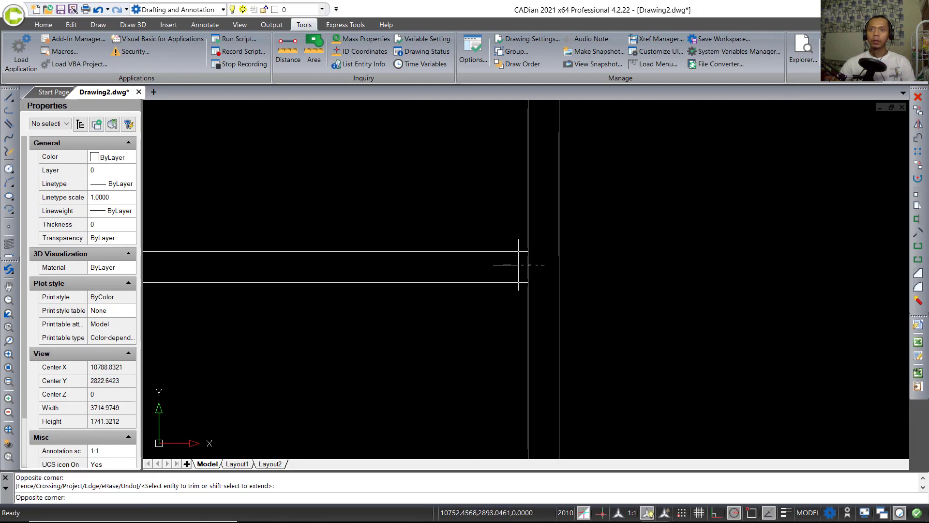
key("Escape")
scroll(518, 265, "down", 6)
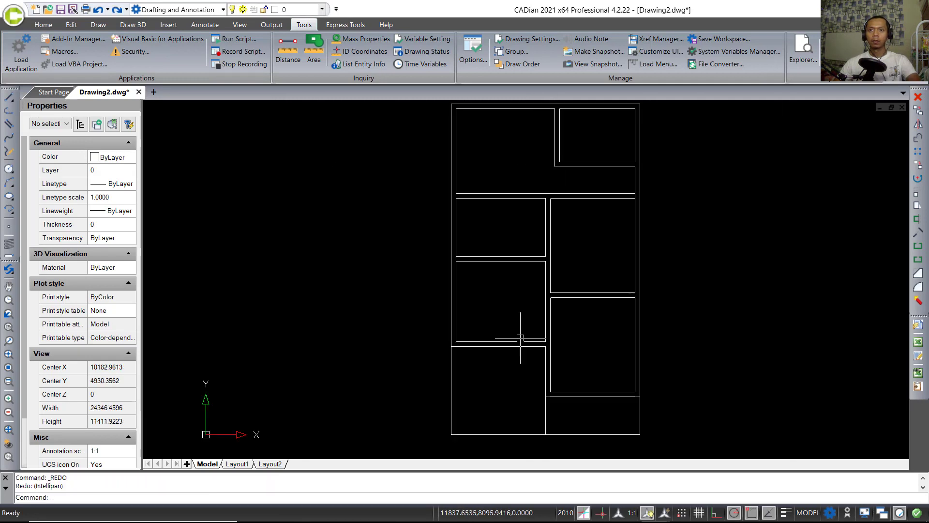
Step: Draw a 770 mm vertical line in the open space of the upper of the two right rooms below the full-width wall
middle_click_drag(571, 249, 489, 280)
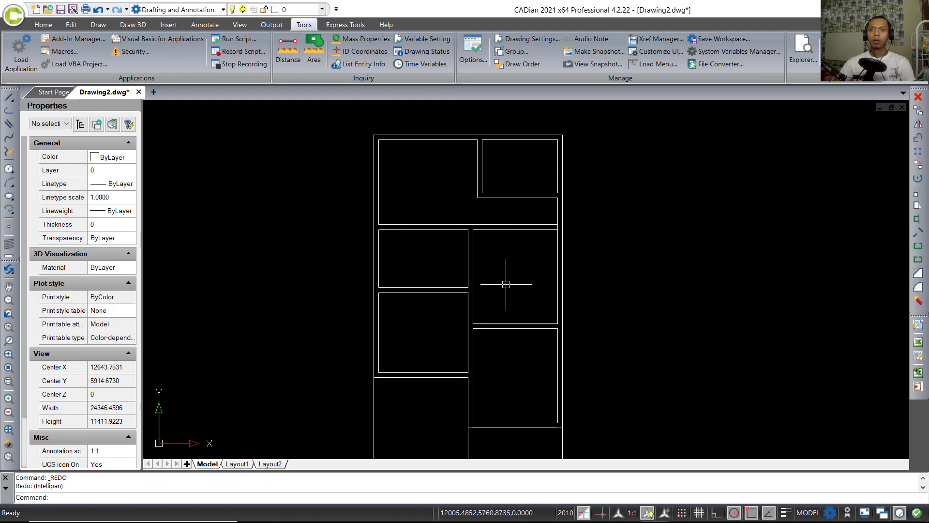
scroll(514, 270, "up", 3)
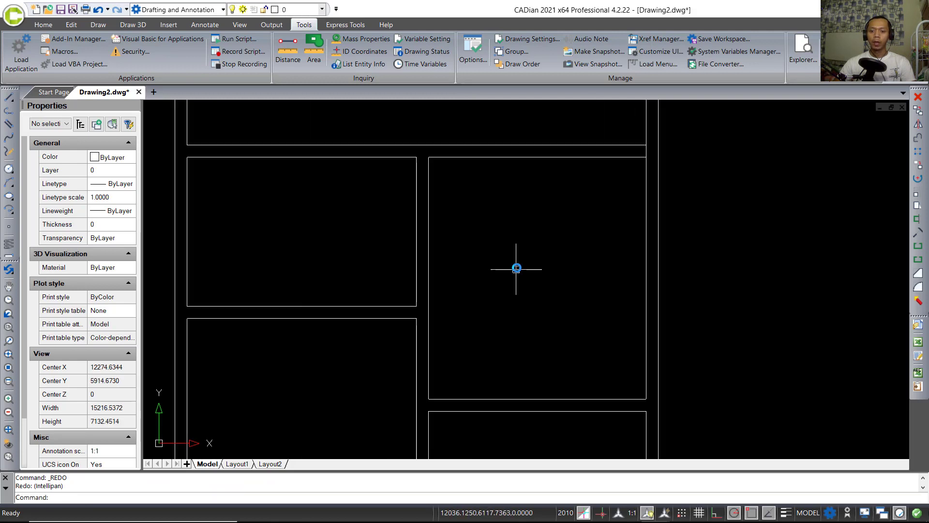
middle_click_drag(517, 268, 487, 287)
type("L")
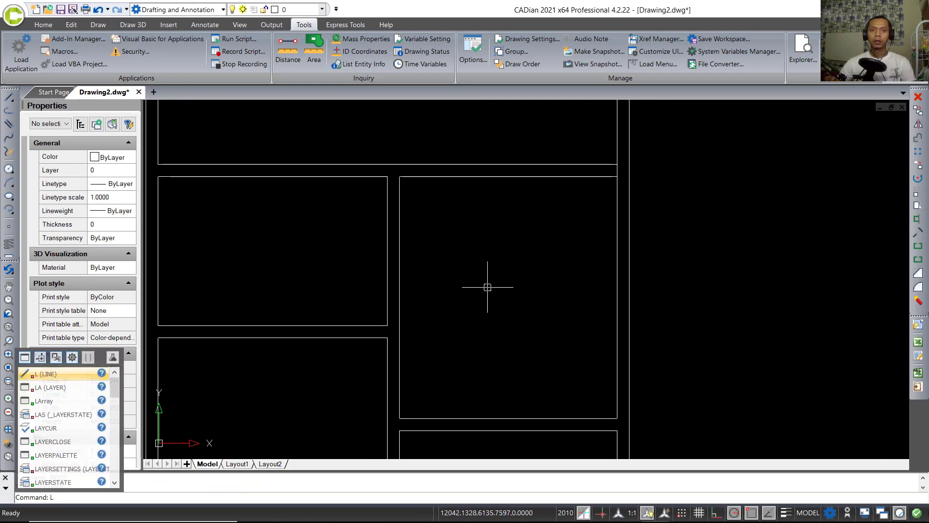
key("Return")
left_click(479, 347)
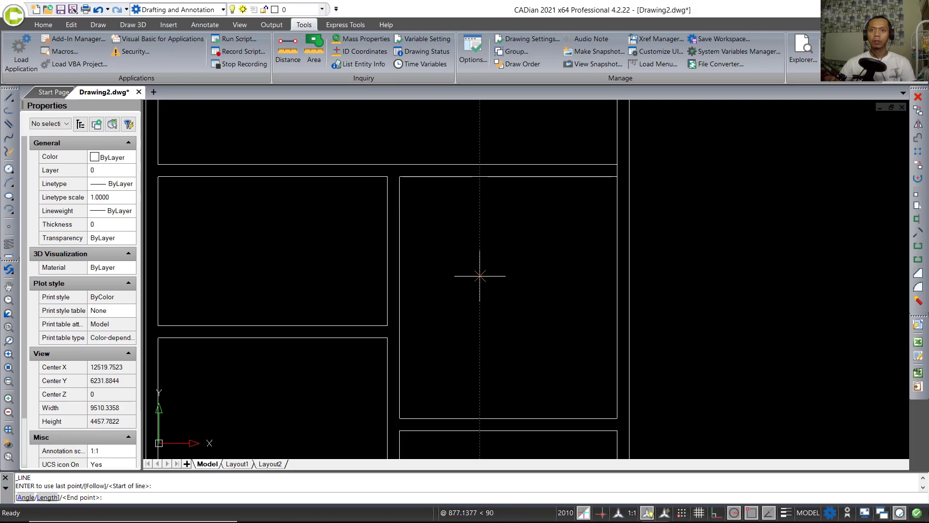
type("770")
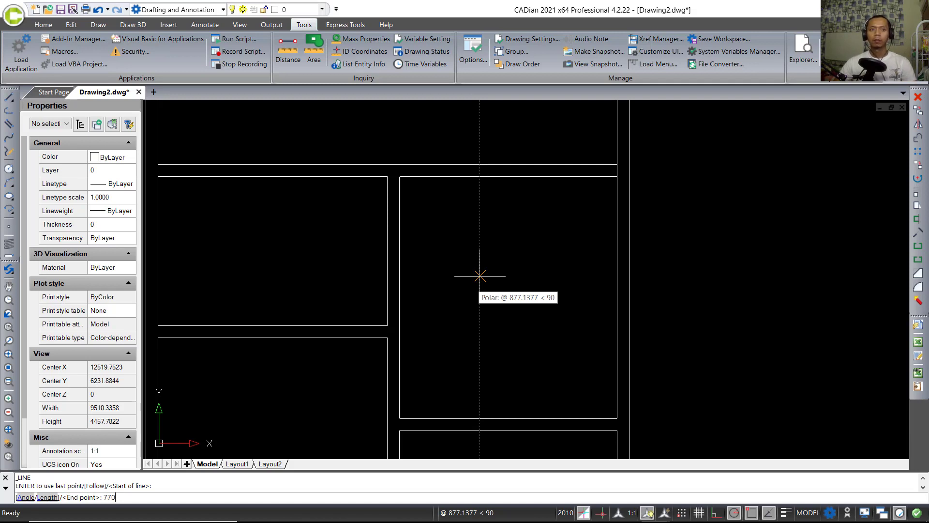
key("Return")
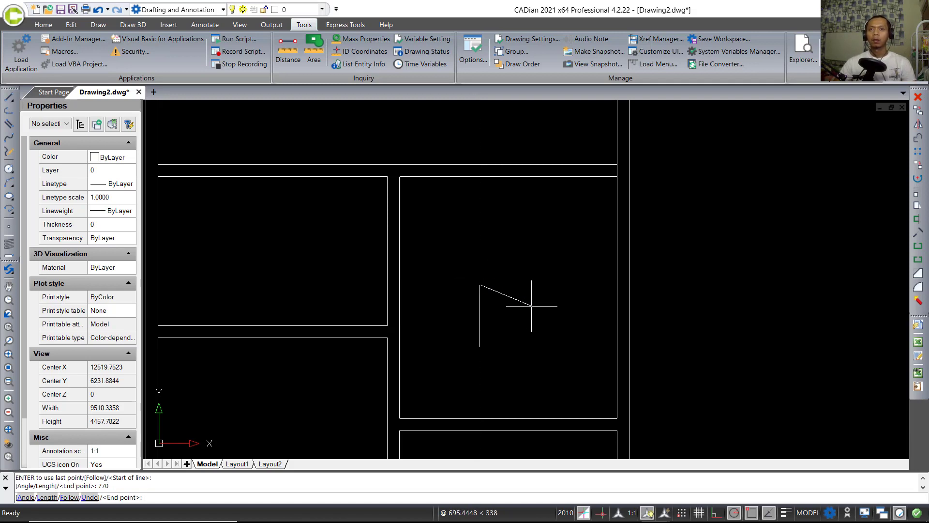
key("Escape")
Step: Draw a door-swing arc centred on the line's lower end, starting 770 mm to its right and ending at the line's upper end
type("arc")
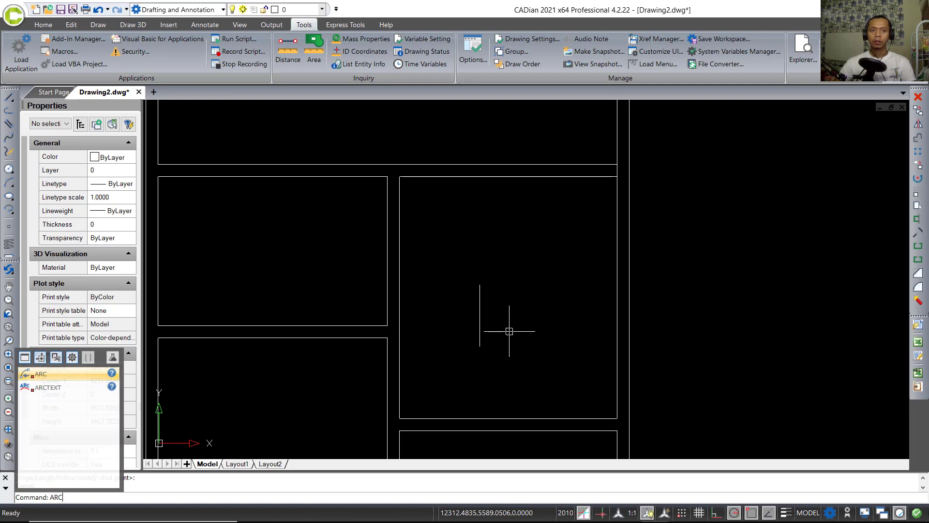
key("Return")
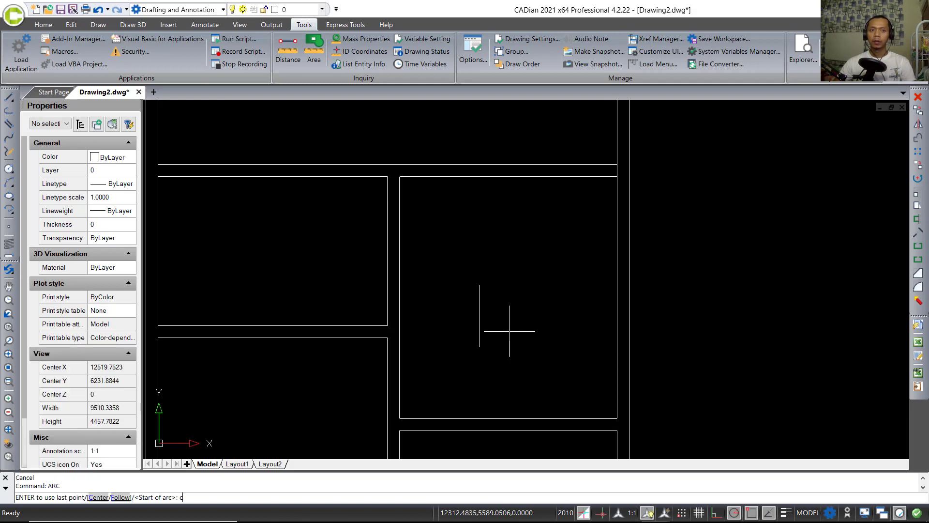
type("c")
key("Return")
left_click(484, 346)
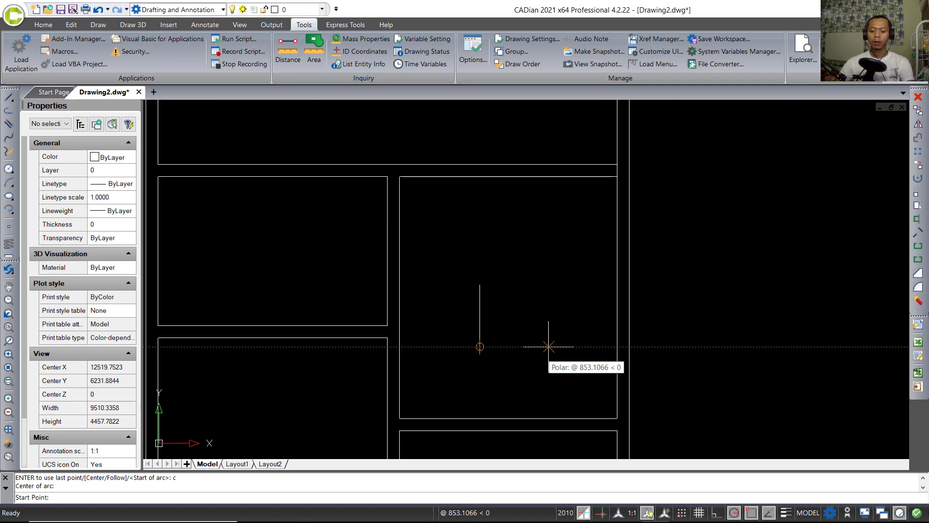
type("77")
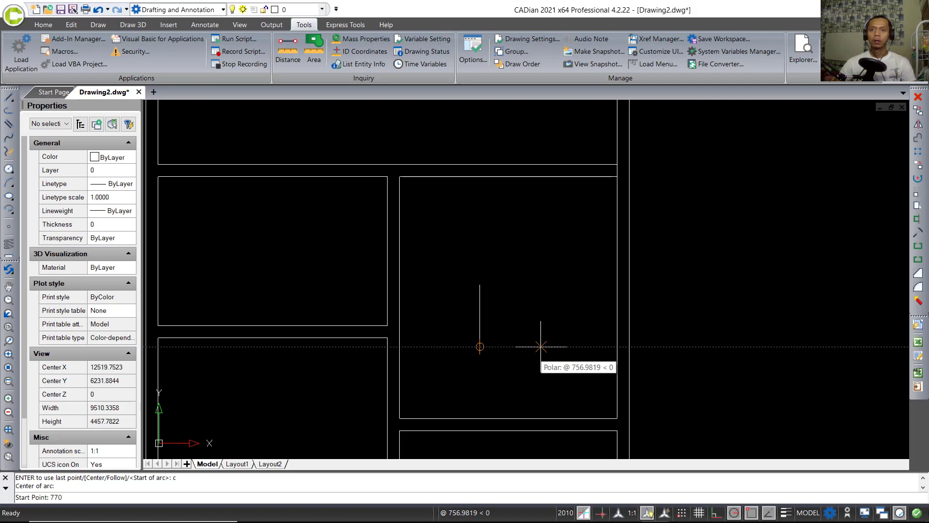
type("0")
key("Return")
left_click(480, 284)
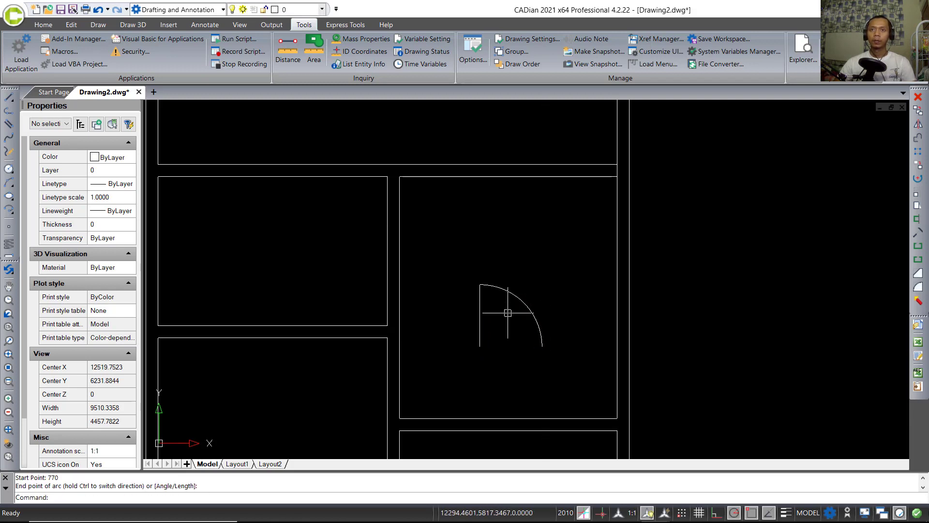
Step: Copy the 770 mm vertical line 20 mm to the right to form the door leaf
scroll(508, 312, "up", 5)
type("CO")
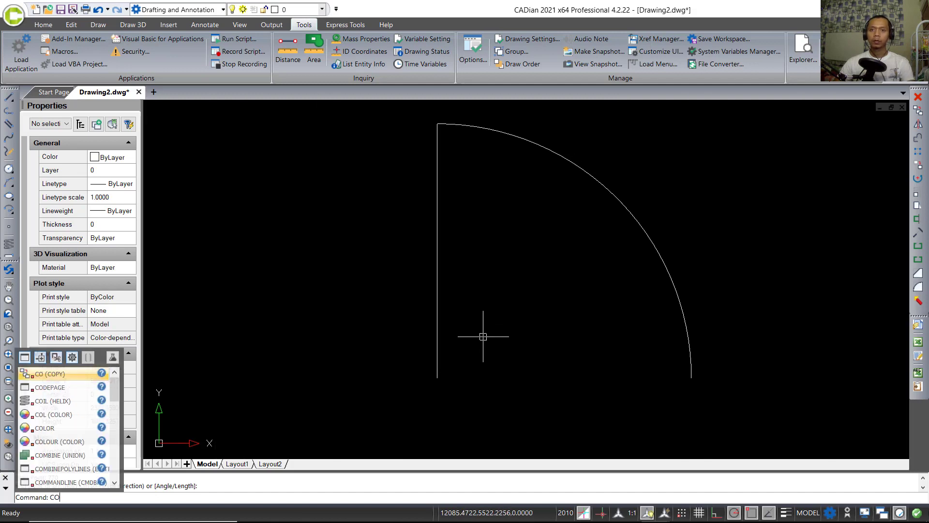
key("Return")
left_click(437, 314)
key("Return")
left_click(472, 323)
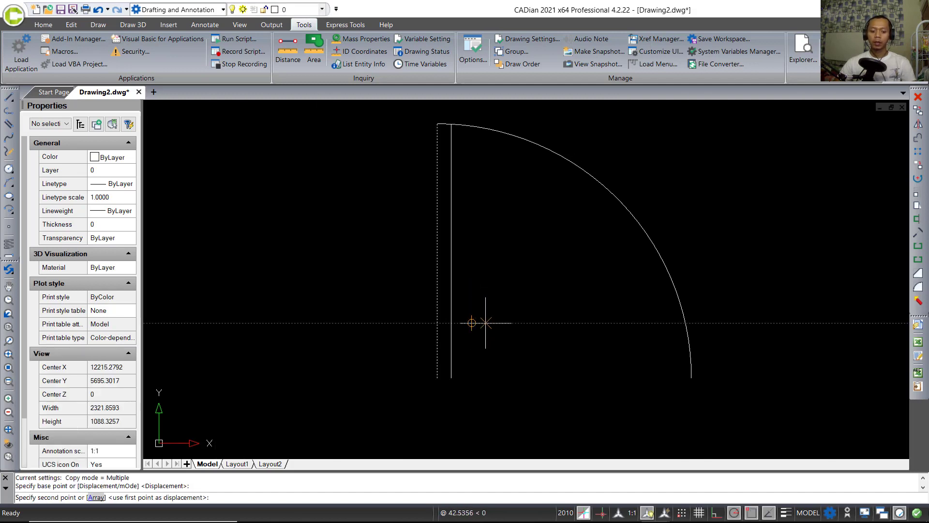
type("20")
key("Return")
key("Return")
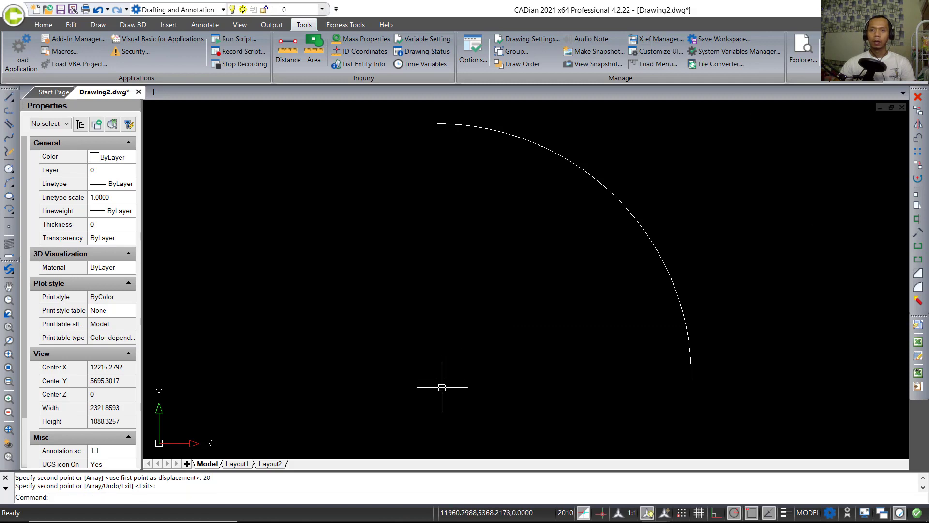
Step: Draw a line joining the lower ends of the door leaf's two vertical lines, from the copy to the original
scroll(442, 382, "up", 4)
type("L")
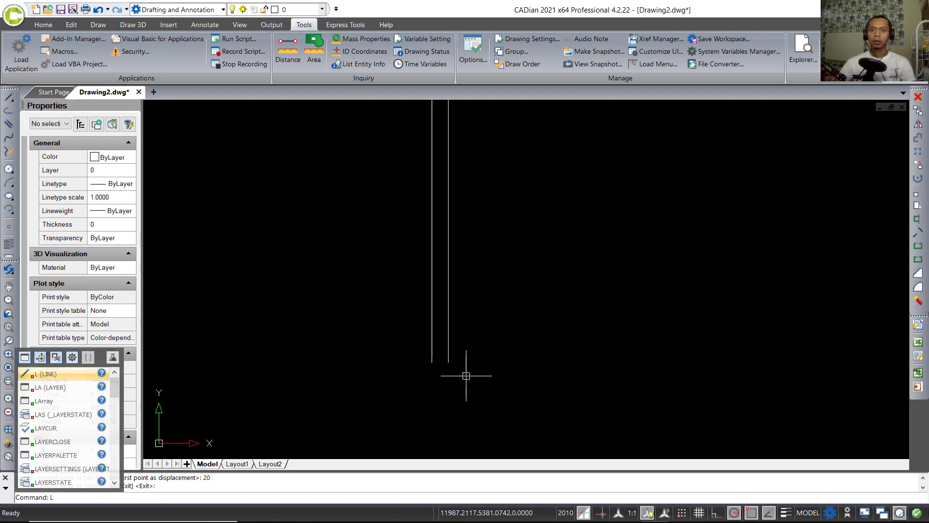
key("Return")
left_click(448, 362)
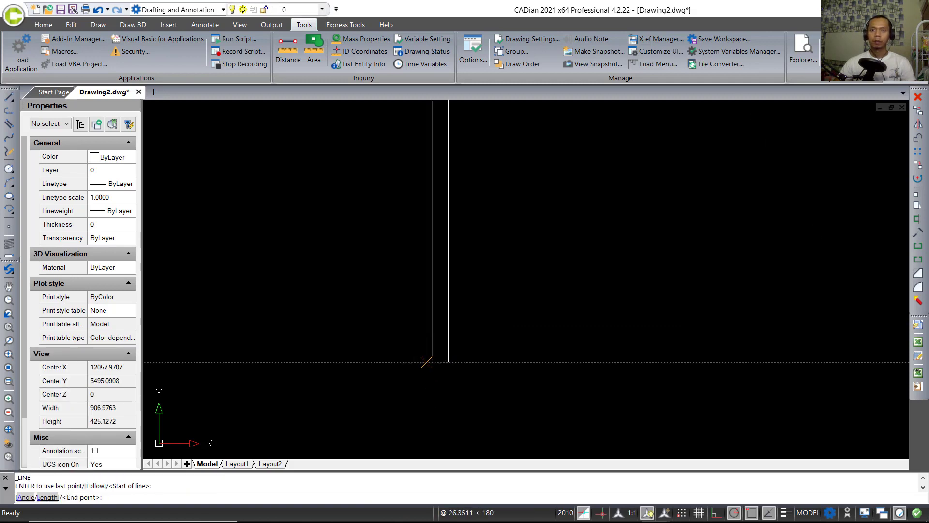
left_click(432, 361)
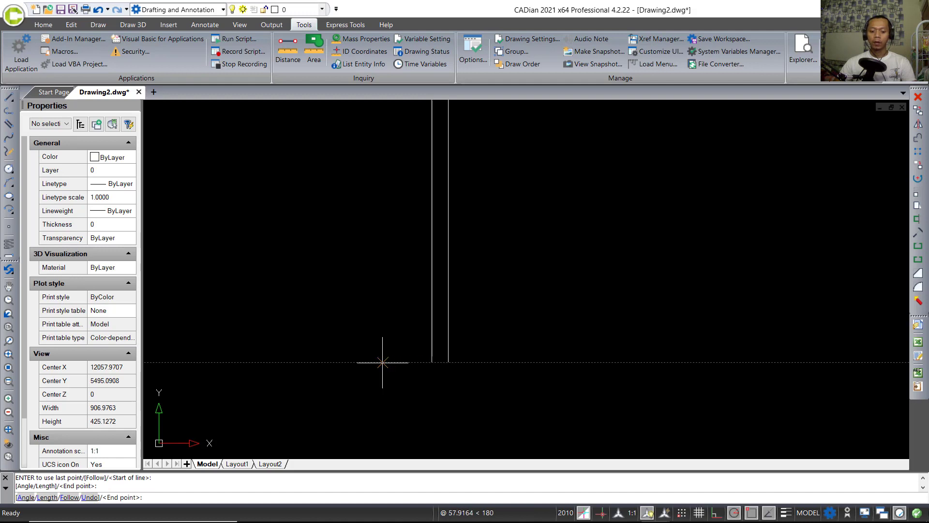
Step: Continue the line 40 mm left, 150 mm down, 40 mm right and back to the leaf's lower-left corner, forming the door frame rectangle
type("40")
key("Return")
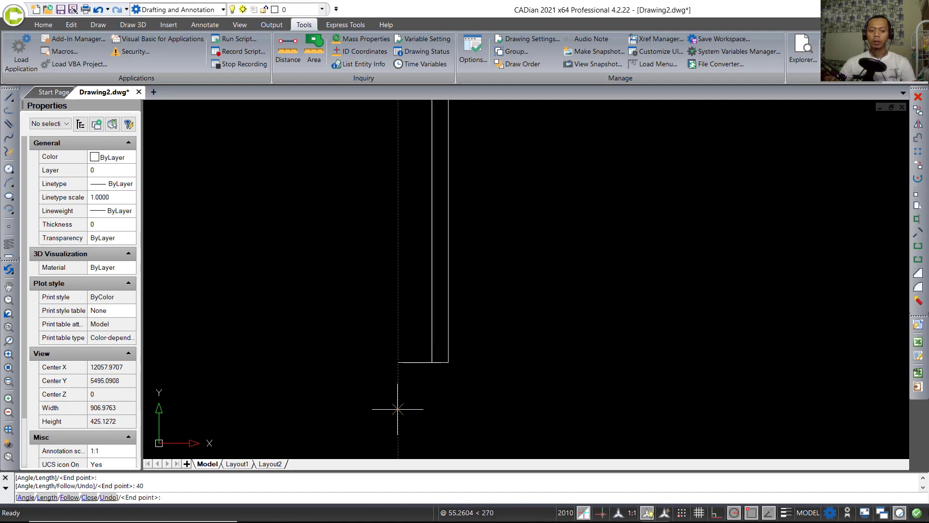
type("150")
key("Return")
middle_click_drag(467, 388, 457, 306)
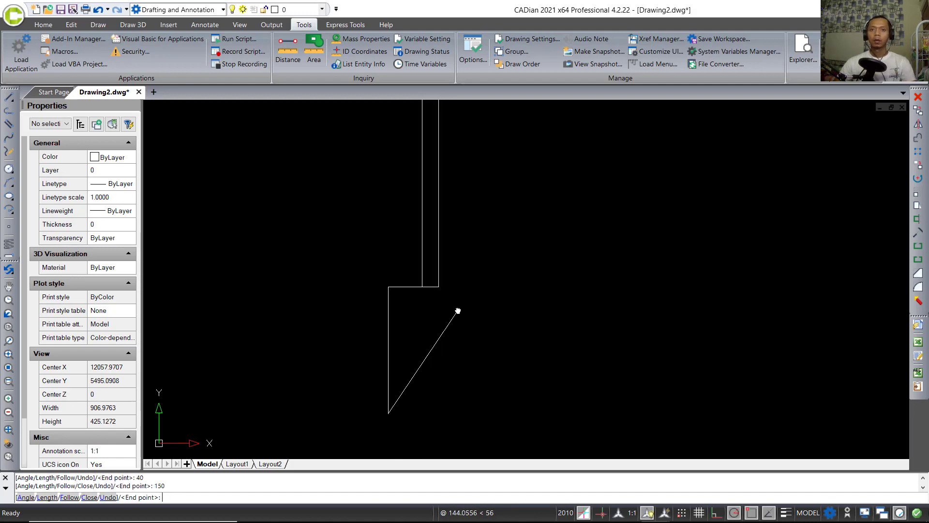
type("4")
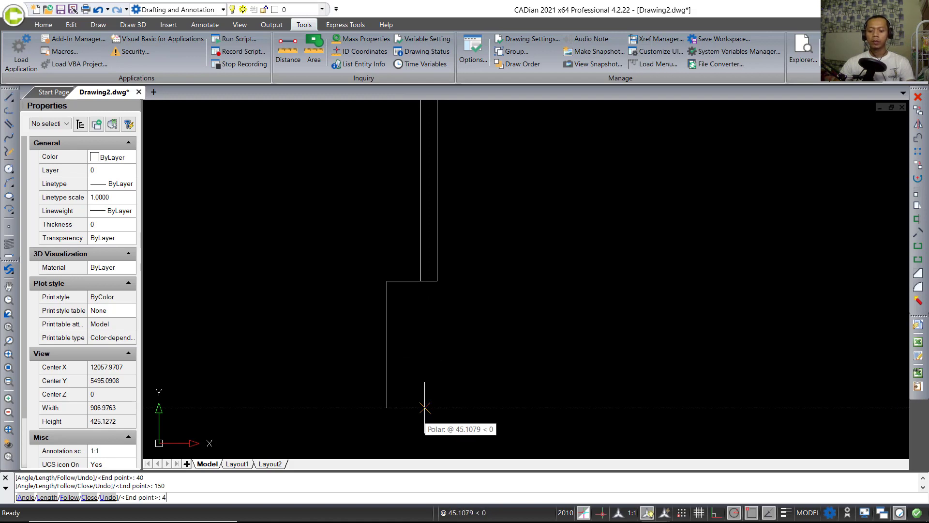
type("0")
key("Return")
left_click(421, 286)
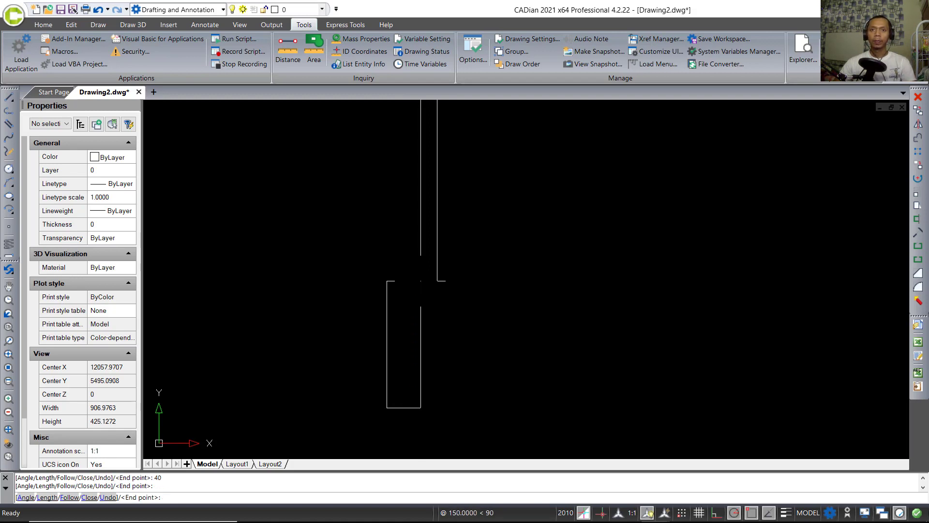
key("Return")
middle_click_drag(479, 367, 499, 352)
Step: Copy the door frame rectangle from its upper-left corner to the lower end of the door-swing arc
type("c")
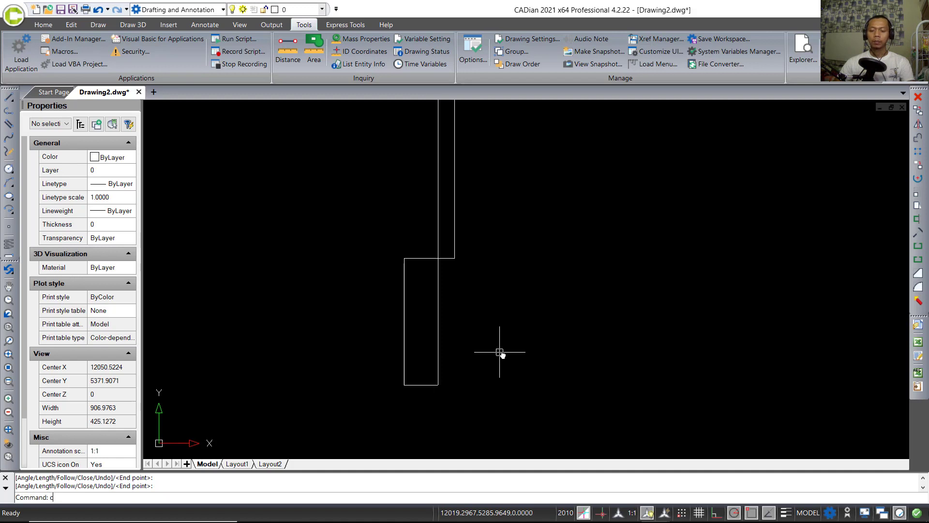
type("o")
key("Return")
left_click(479, 411)
left_click(397, 270)
left_click(413, 237)
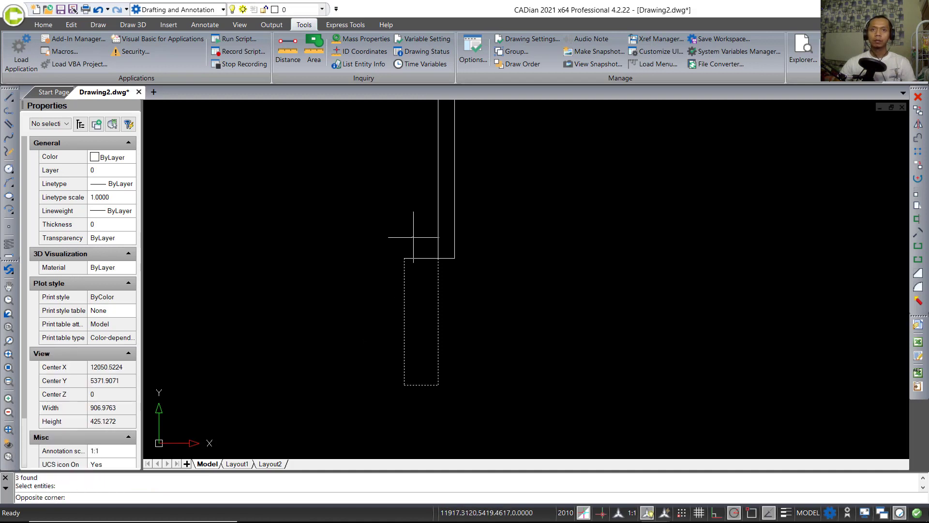
left_click(396, 284)
key("Return")
left_click(405, 258)
scroll(438, 282, "down", 6)
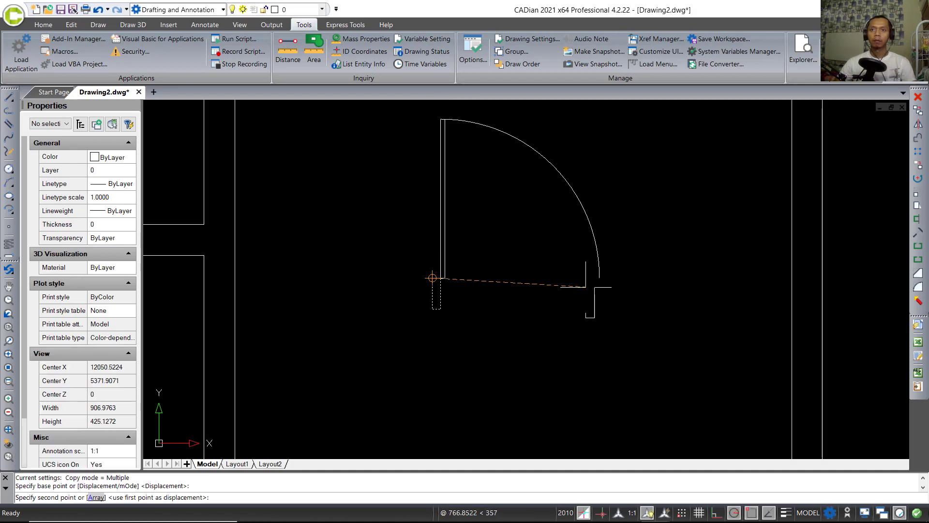
left_click(599, 277)
key("Escape")
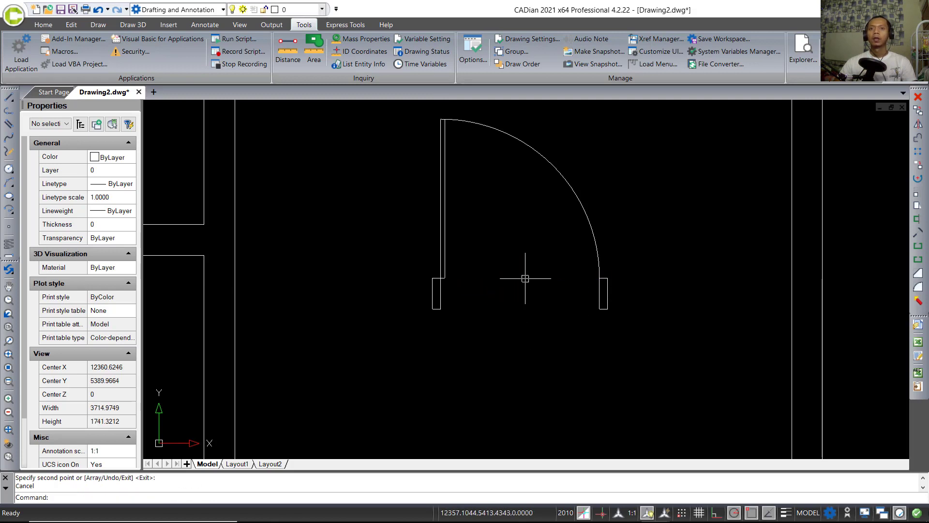
Step: Group all the door symbol's lines and its arc as a selectable group named door
scroll(498, 290, "down", 4)
scroll(488, 290, "up", 1)
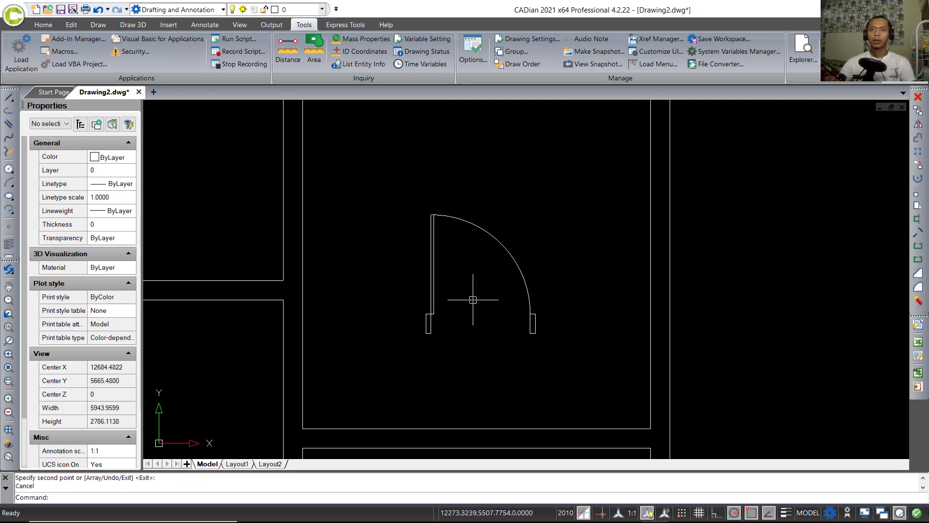
type("g")
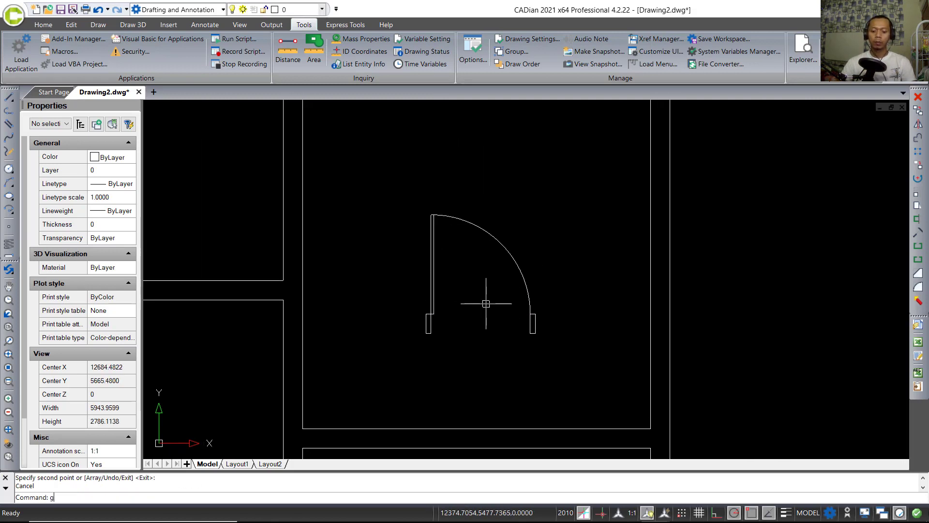
type("roup")
key("Return")
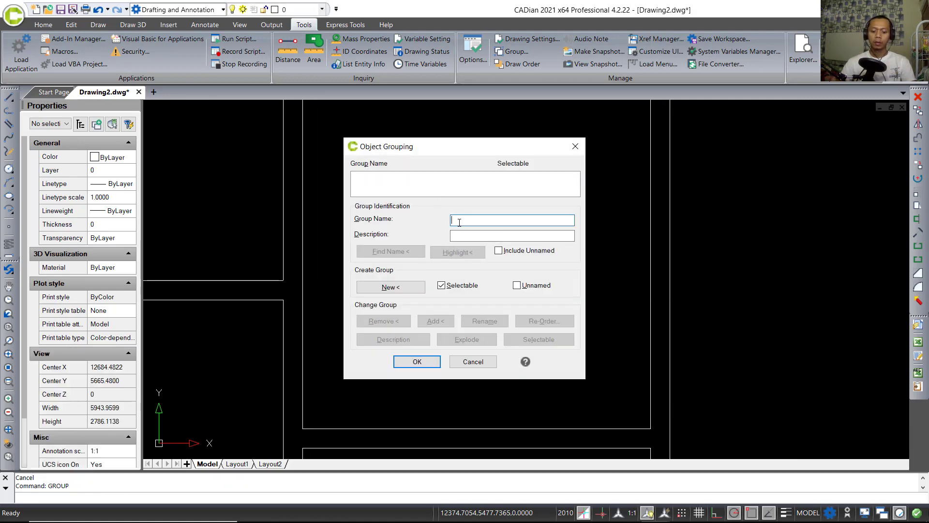
type("door")
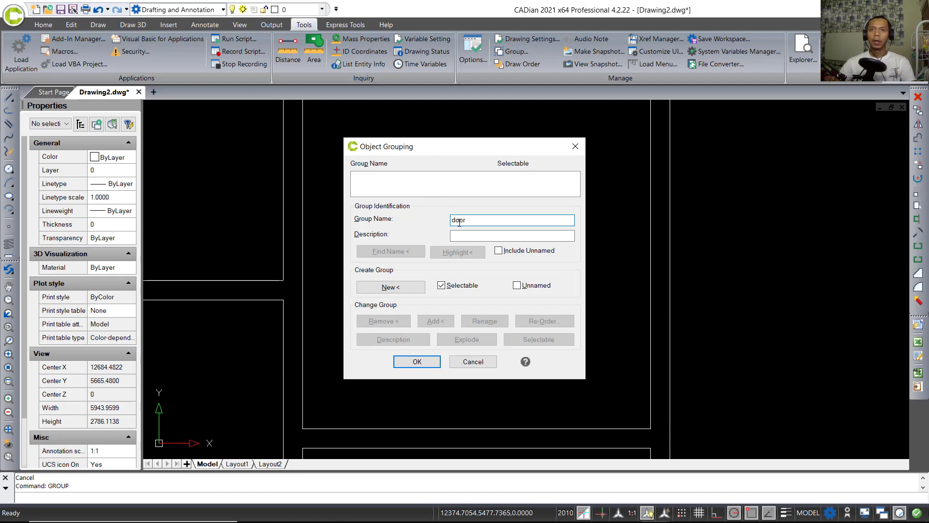
left_click(394, 288)
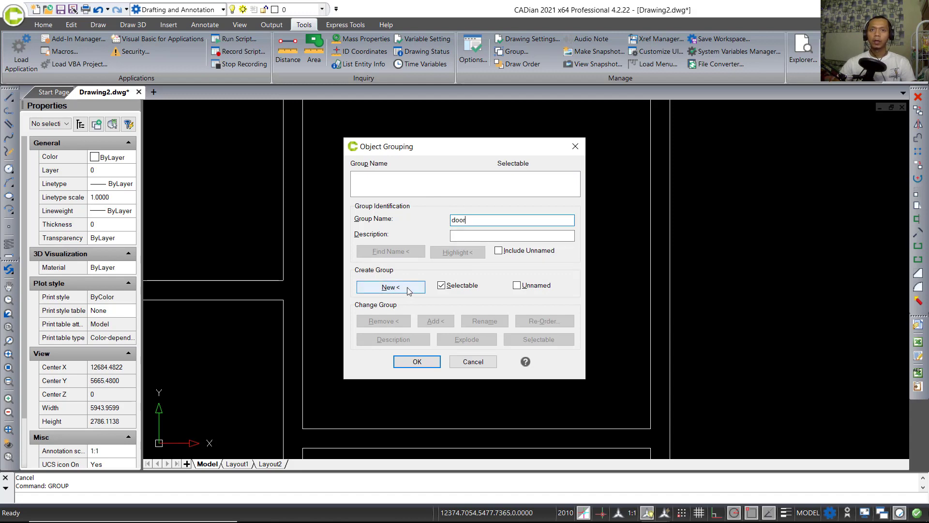
left_click(593, 177)
left_click(363, 363)
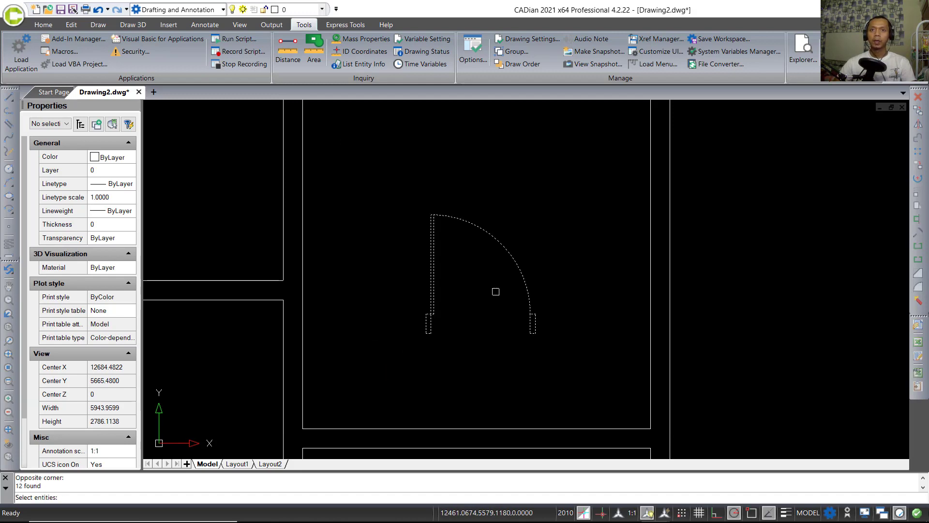
key("Return")
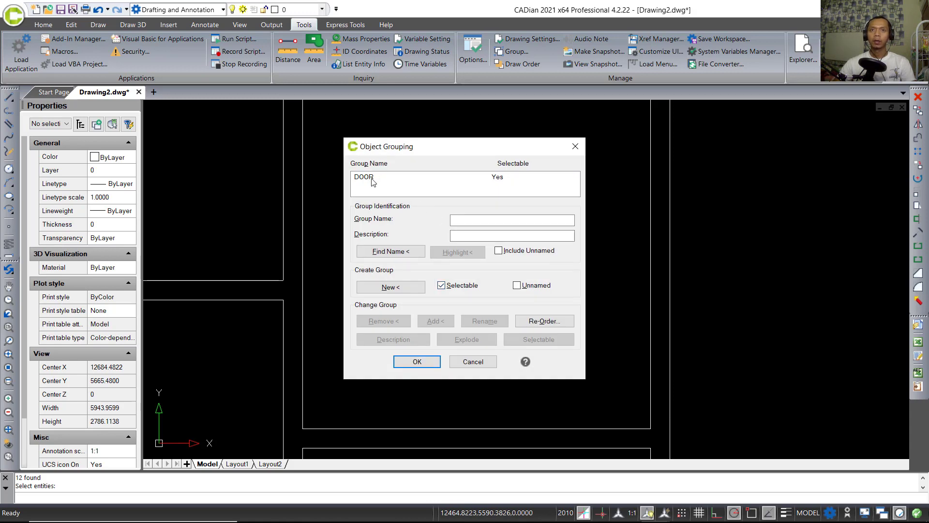
left_click(428, 364)
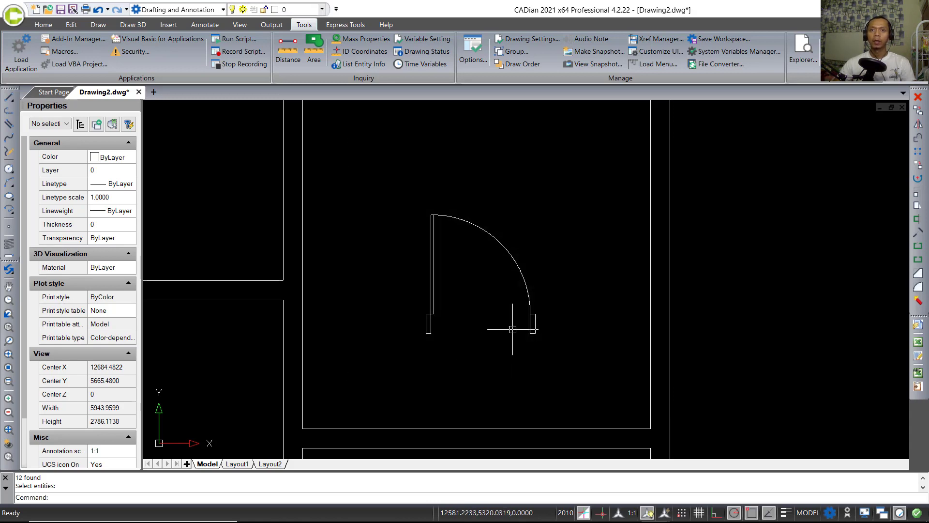
Step: Set the door group's colour to orange, index colour 30
left_click(517, 264)
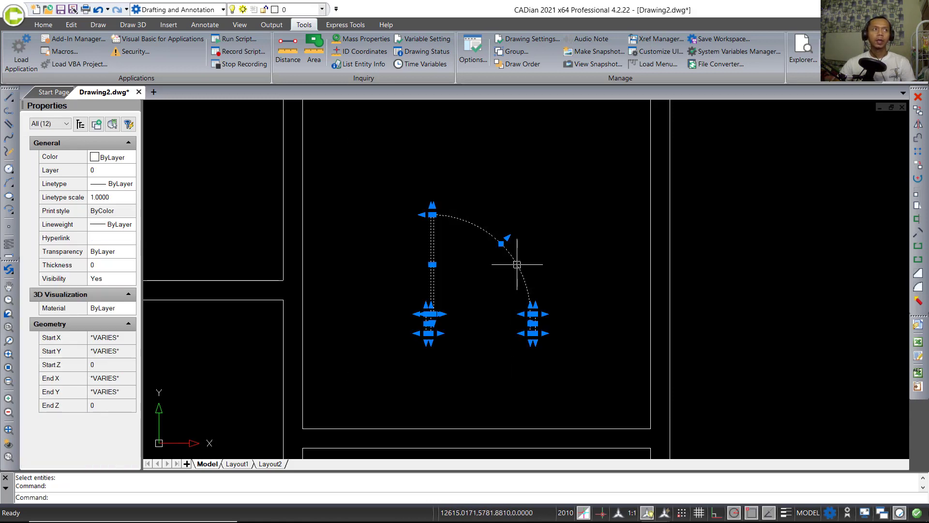
left_click(107, 157)
left_click(108, 157)
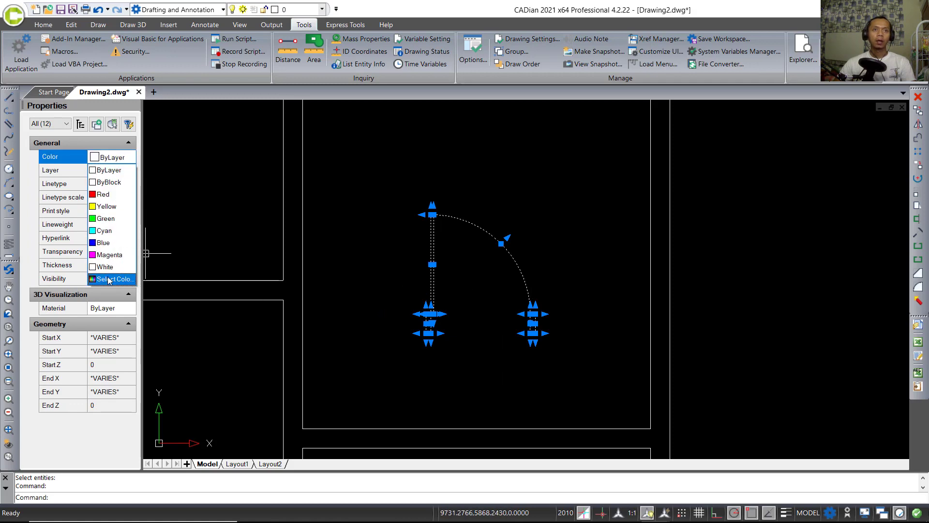
left_click(109, 279)
left_click(380, 281)
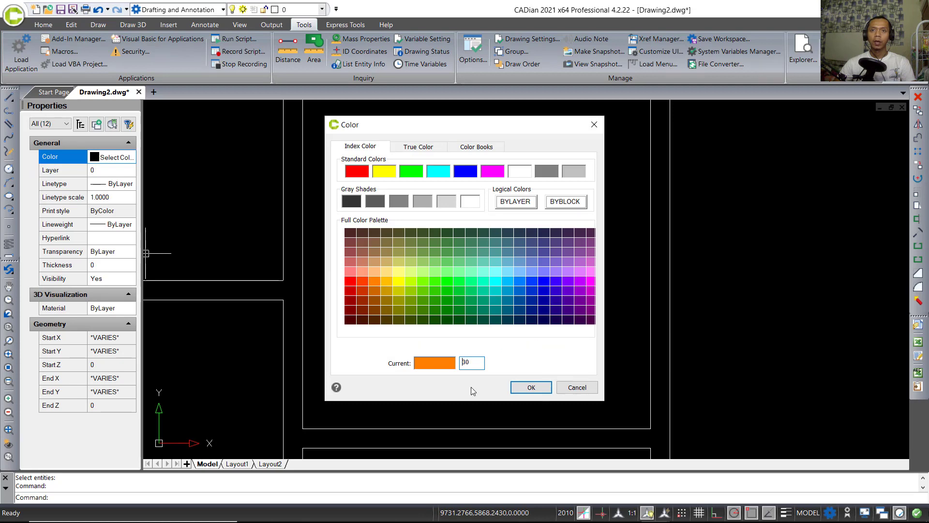
left_click(531, 387)
key("Escape")
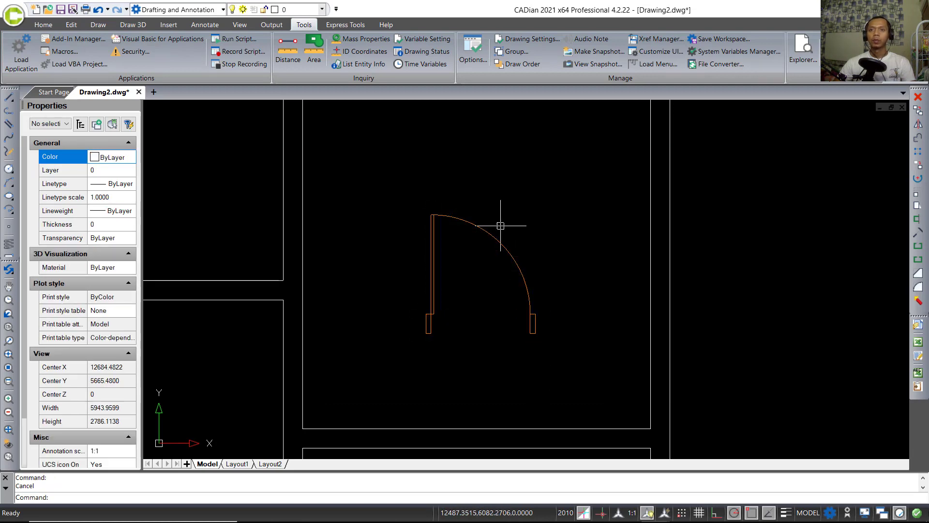
Step: Rotate the door group 270 degrees so that its leaf points horizontally to the right
scroll(480, 260, "down", 6)
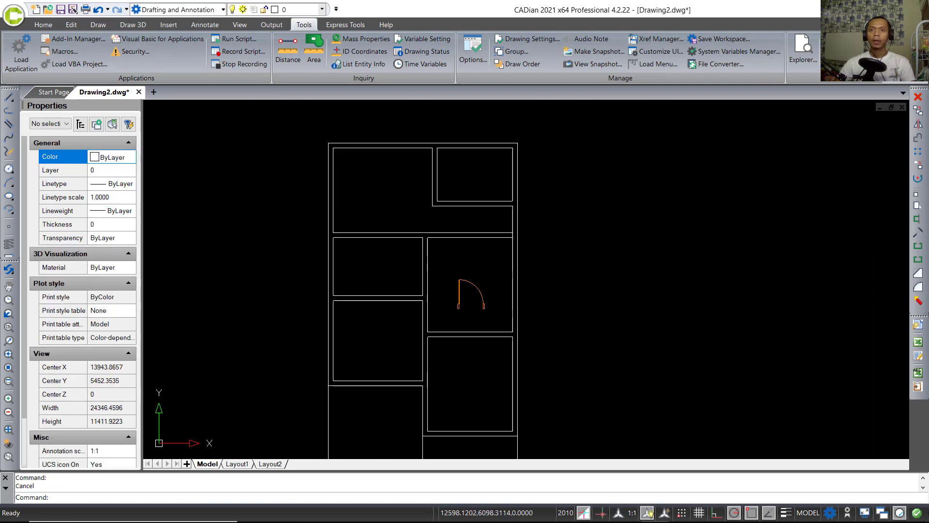
scroll(455, 274, "up", 2)
type("ro")
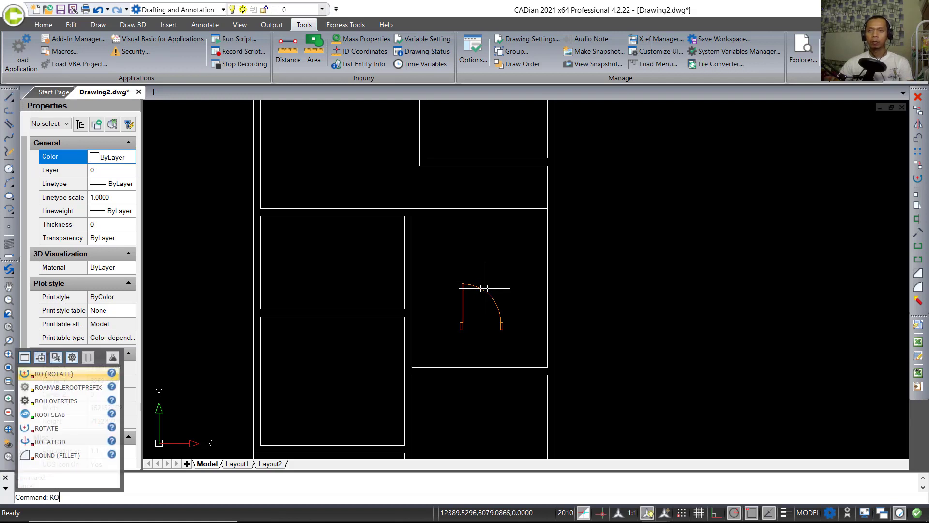
key("Return")
left_click(495, 299)
key("Return")
left_click(488, 312)
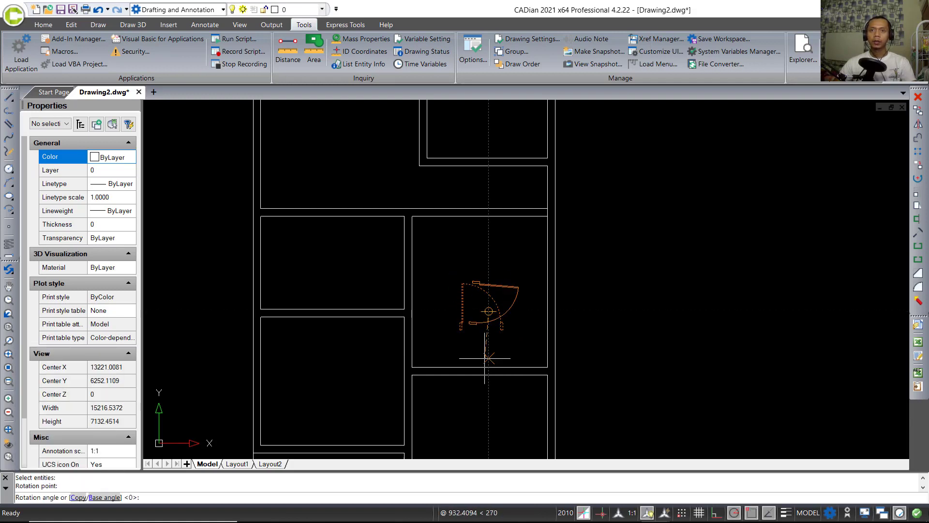
key("Escape")
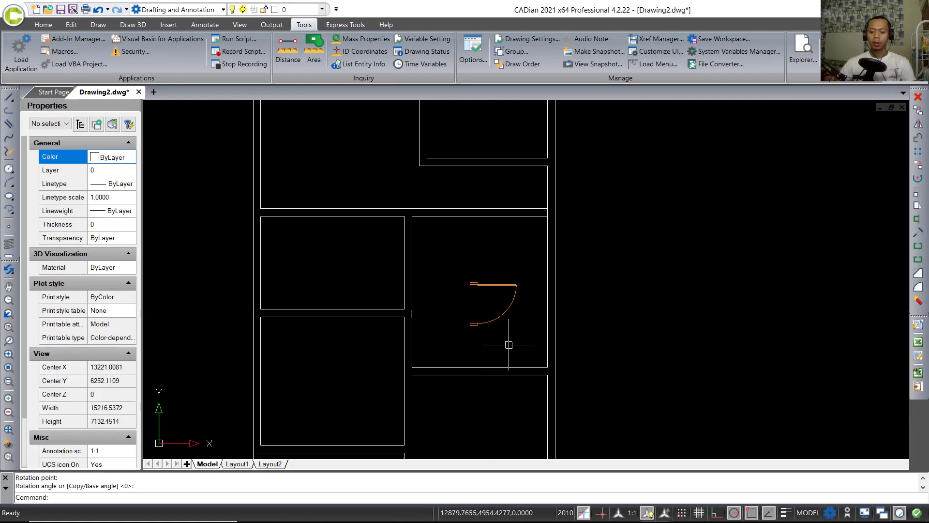
Step: Copy the rotated door by its upper frame corner to the upper-left inner corner of the top-right room
type("C")
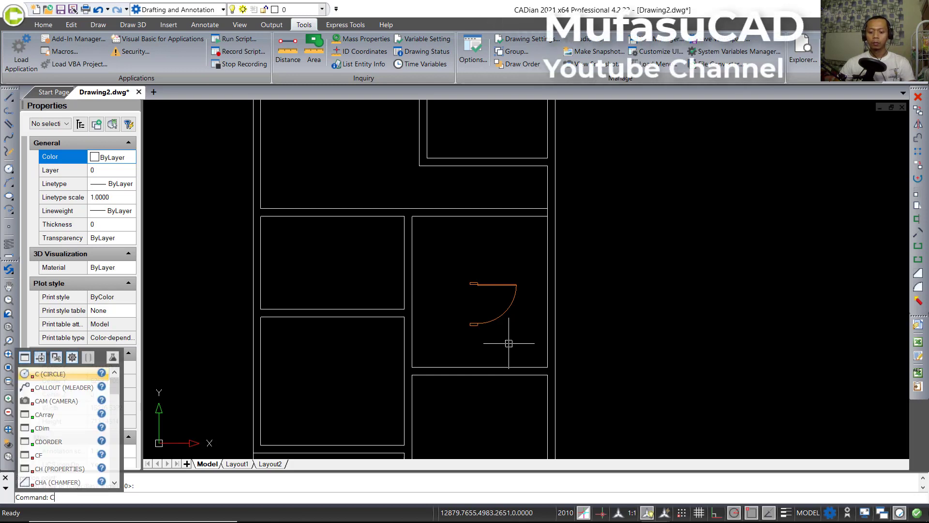
type("o")
key("Return")
left_click(508, 264)
left_click(492, 289)
key("Return")
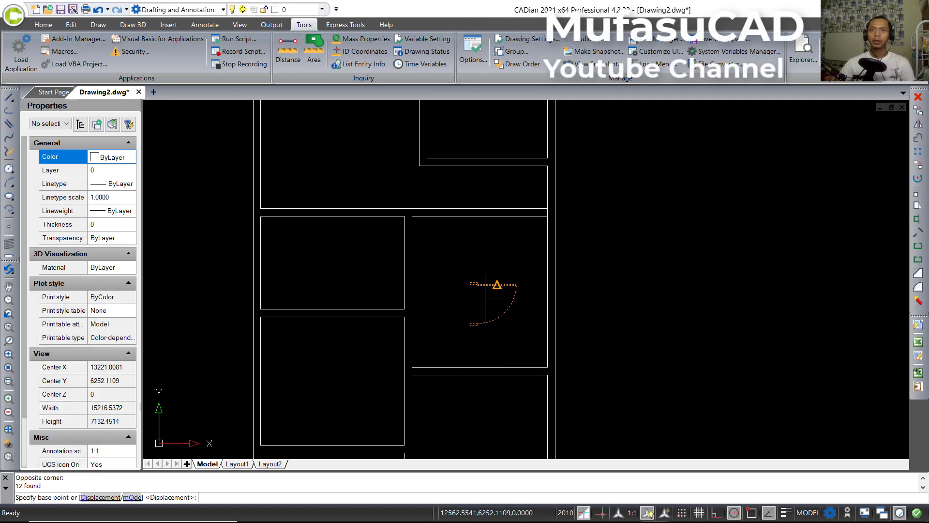
scroll(485, 271, "up", 5)
left_click(435, 313)
scroll(435, 313, "down", 5)
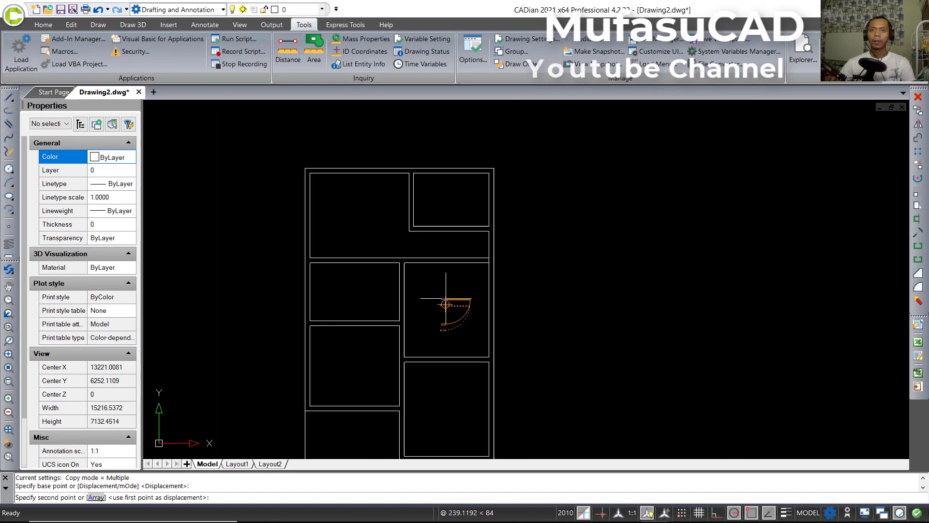
scroll(421, 174, "up", 4)
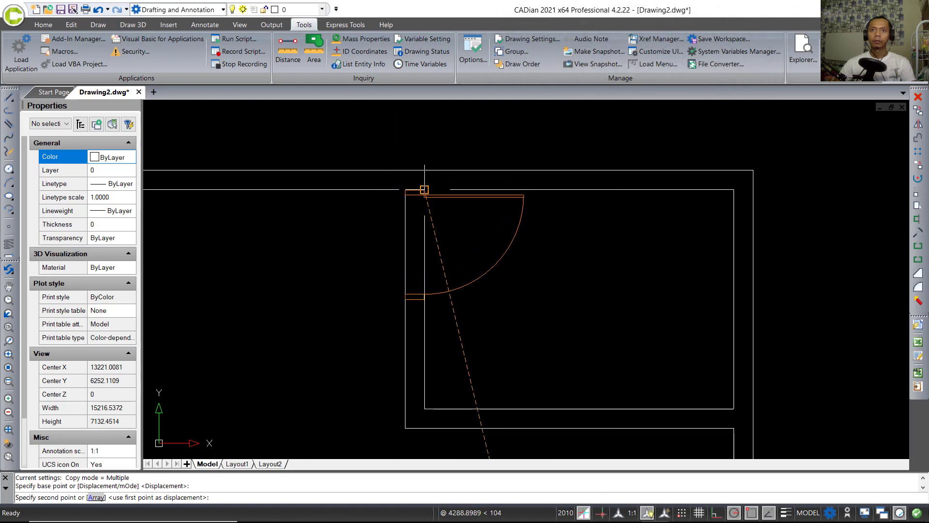
left_click(419, 190)
Step: Place another copy of the door inside the lower right-hand room, directly below the original door
scroll(421, 194, "down", 3)
middle_click_drag(473, 290, 461, 177)
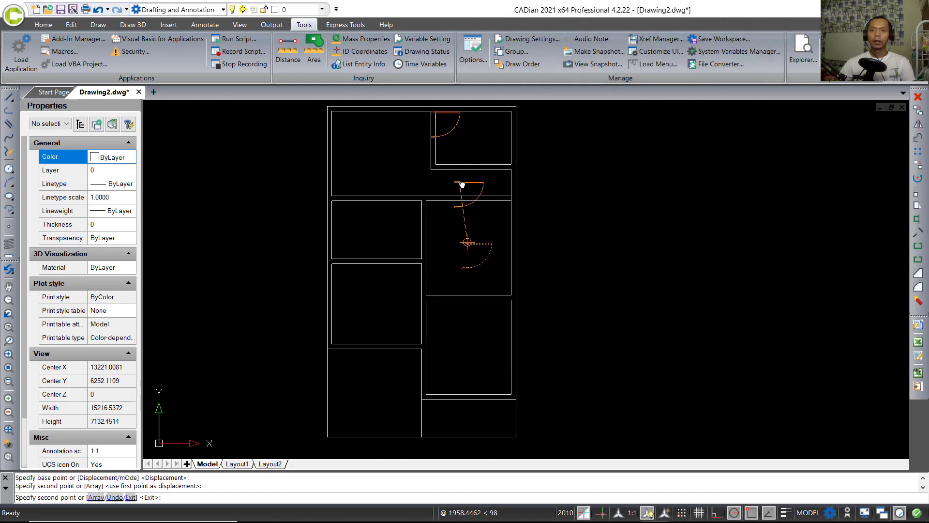
left_click(467, 346)
key("Escape")
Step: Rotate the door copy in the lower right-hand room 90 degrees counterclockwise so that its leaf stands vertical
type("t")
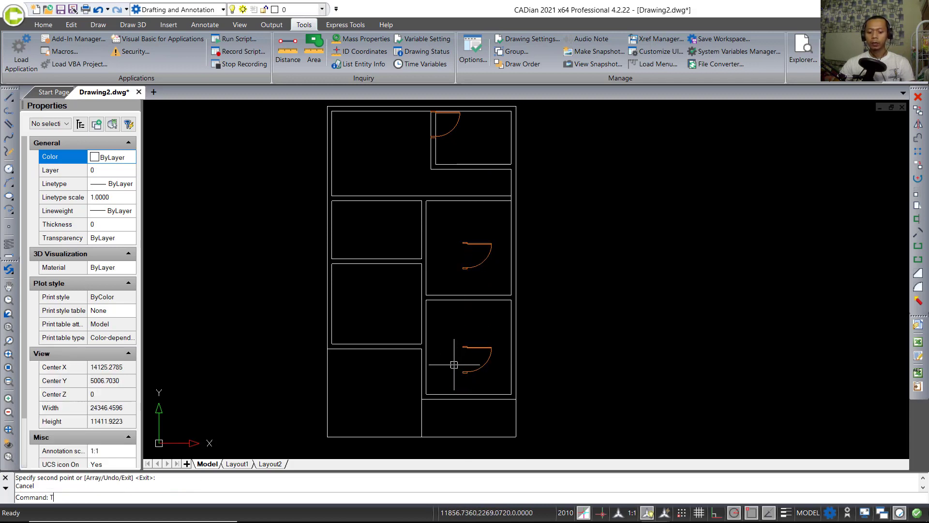
key("Return")
left_click(488, 323)
left_click(469, 365)
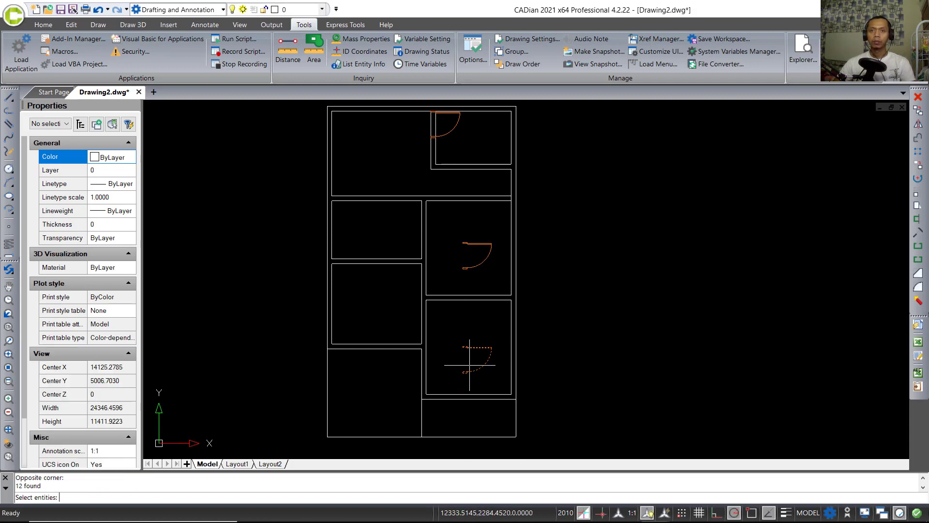
key("Return")
left_click(469, 365)
left_click(466, 378)
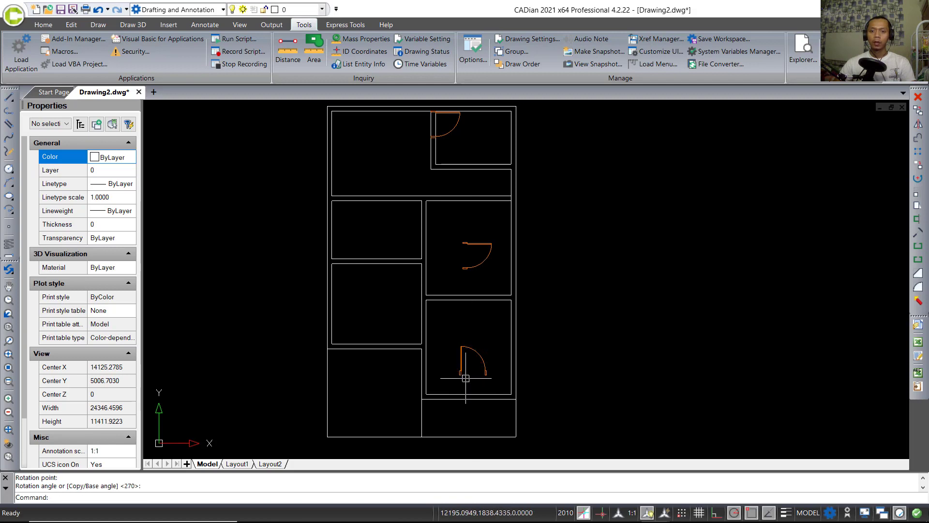
Step: Move the upright door by its left frame's upper-left corner to the lower-left inner corner of the lower right-hand room
scroll(465, 378, "up", 3)
type("m")
key("Return")
left_click(499, 312)
left_click(443, 372)
key("Return")
scroll(446, 376, "up", 2)
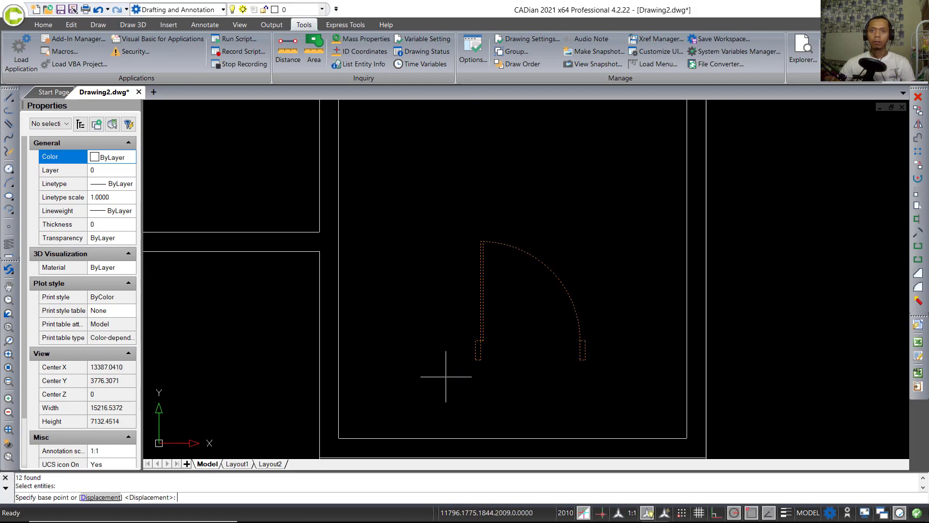
left_click(474, 341)
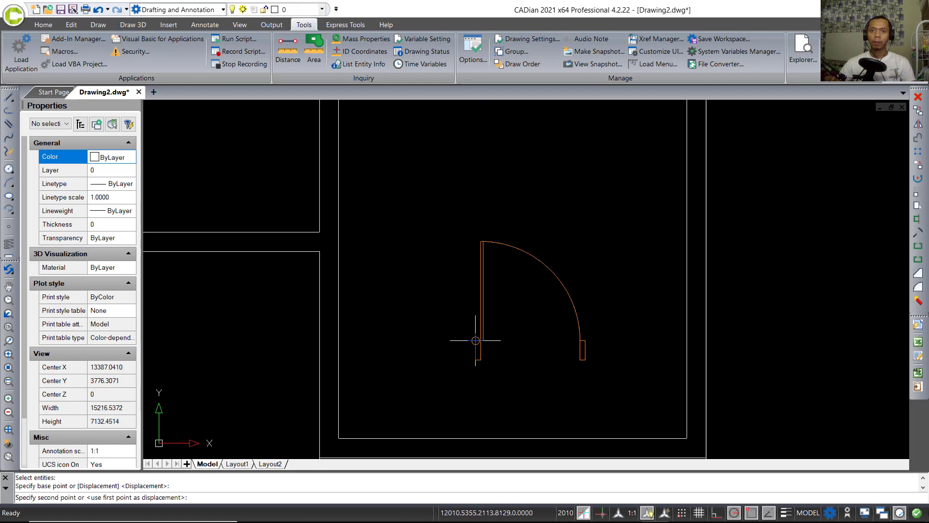
left_click(343, 438)
Step: Draw a vertical line across the wall between the two lower right-hand rooms, joining their facing left corners
scroll(462, 339, "down", 3)
scroll(442, 307, "up", 3)
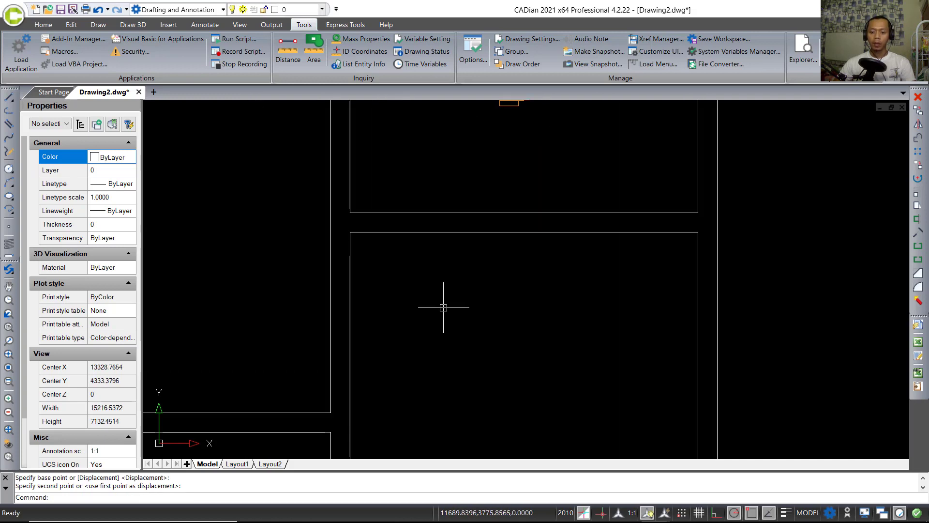
middle_click_drag(441, 307, 443, 336)
type("l")
key("Return")
left_click(349, 261)
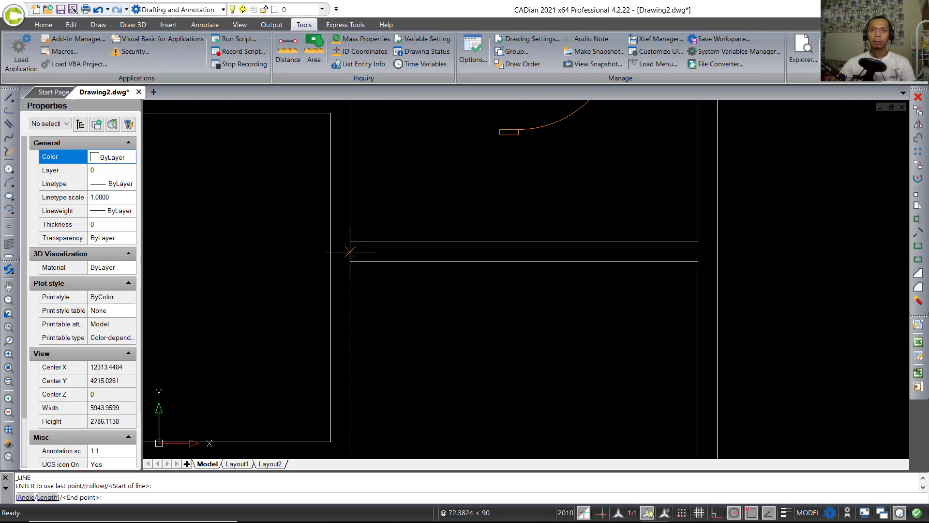
left_click(350, 241)
key("Return")
Step: Copy the short vertical line across the wall between the two lower right-hand rooms 1200 mm to the right
type("CO")
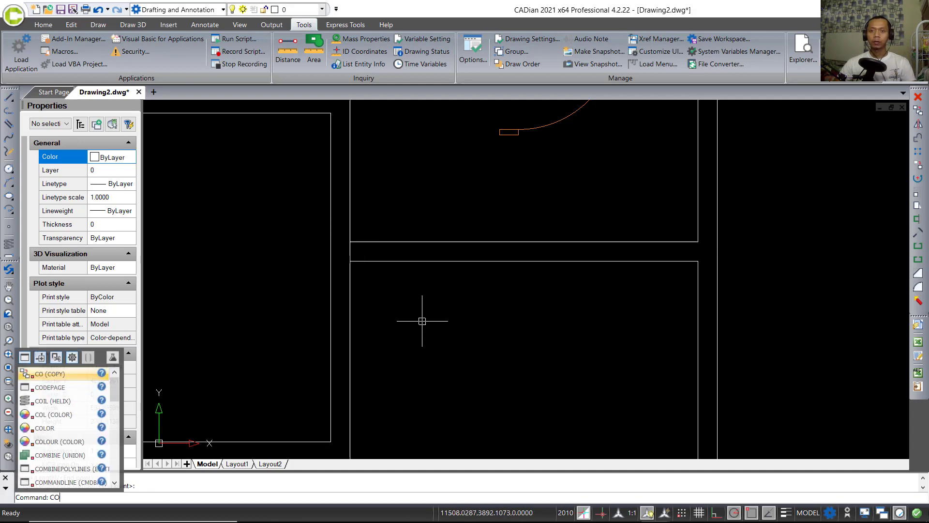
key("Return")
type("l")
key("Return")
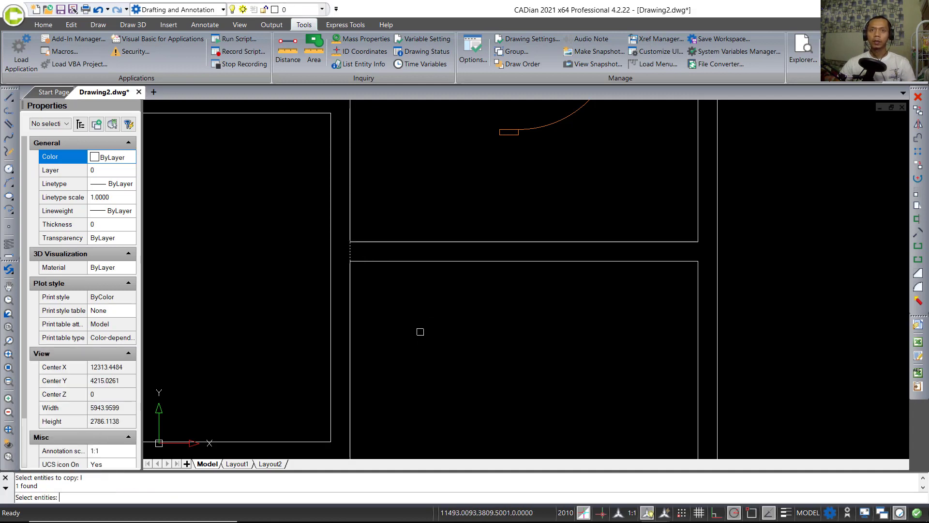
key("Return")
left_click(412, 328)
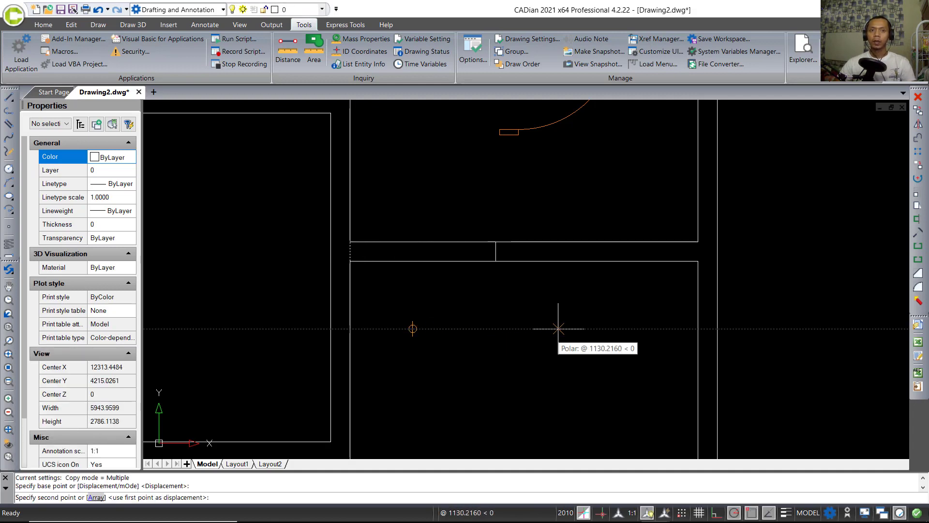
type("1")
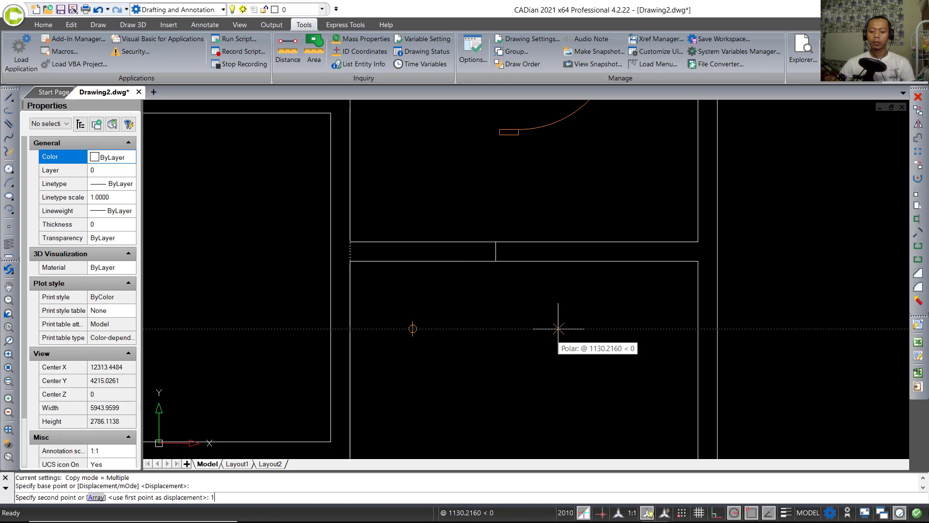
type("200")
key("Return")
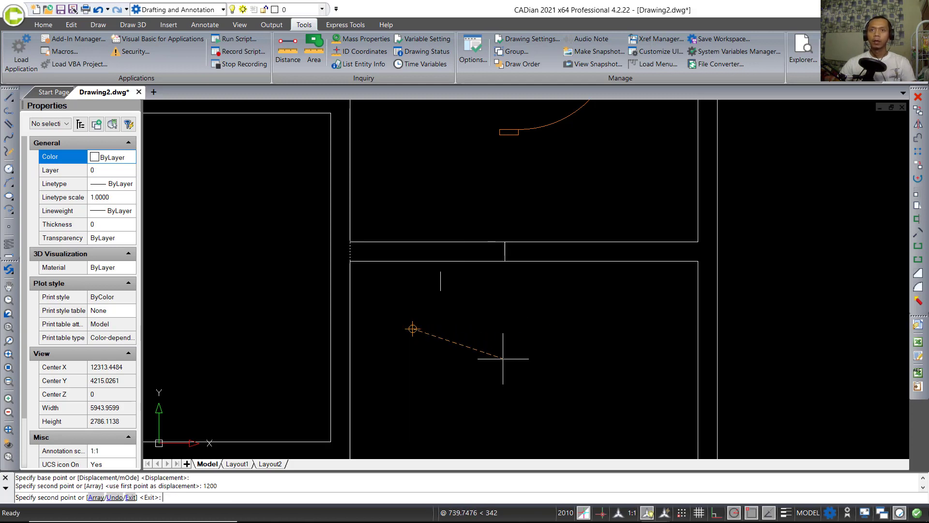
key("Return")
Step: Trim both horizontal wall lines left of the copied line, opening the wall between the two lower right-hand rooms
type("tr")
key("Return")
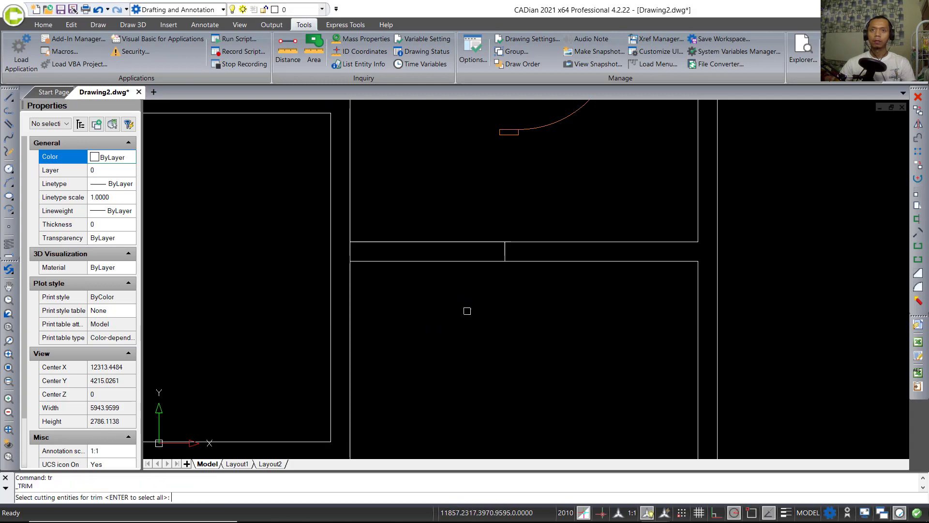
key("Return")
left_click(457, 293)
left_click(428, 223)
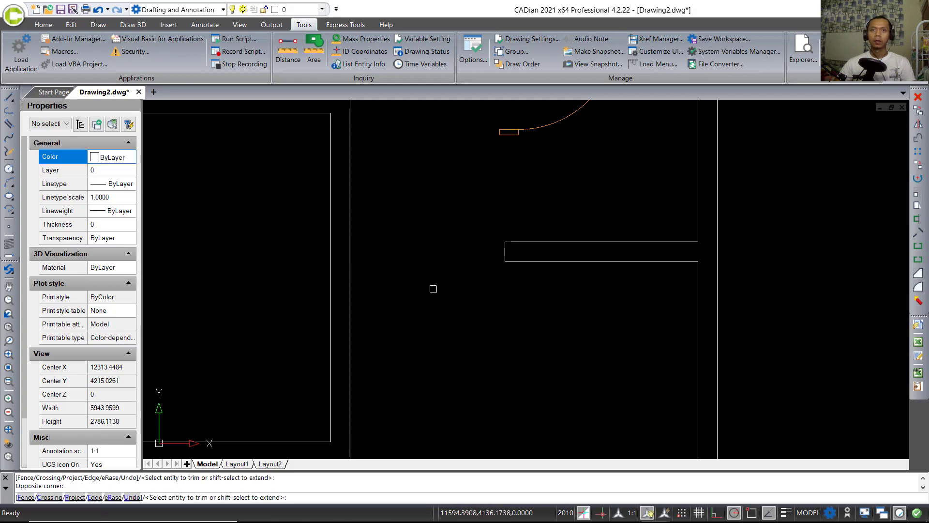
scroll(433, 289, "down", 2)
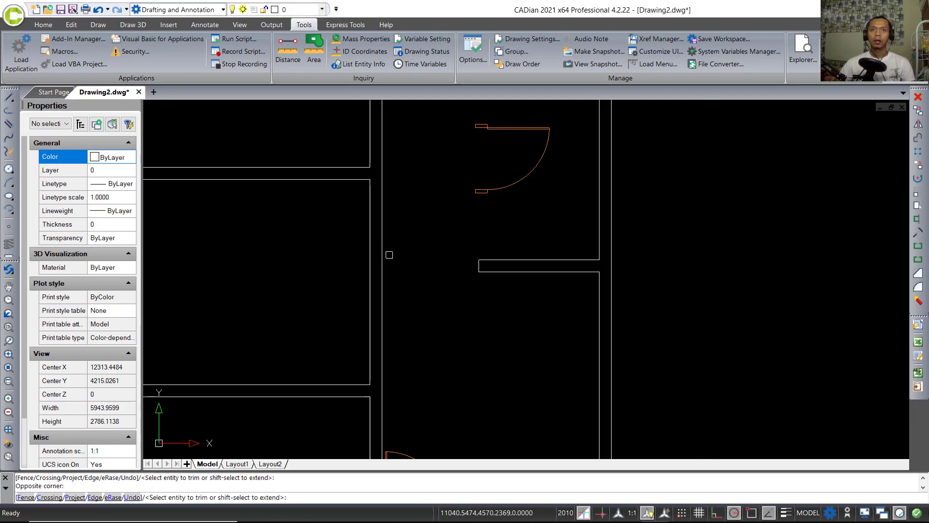
key("Escape")
Step: Draw a horizontal line from the shortened wall's upper-left corner leftward across both faces of the vertical wall
middle_click_drag(433, 267, 444, 287)
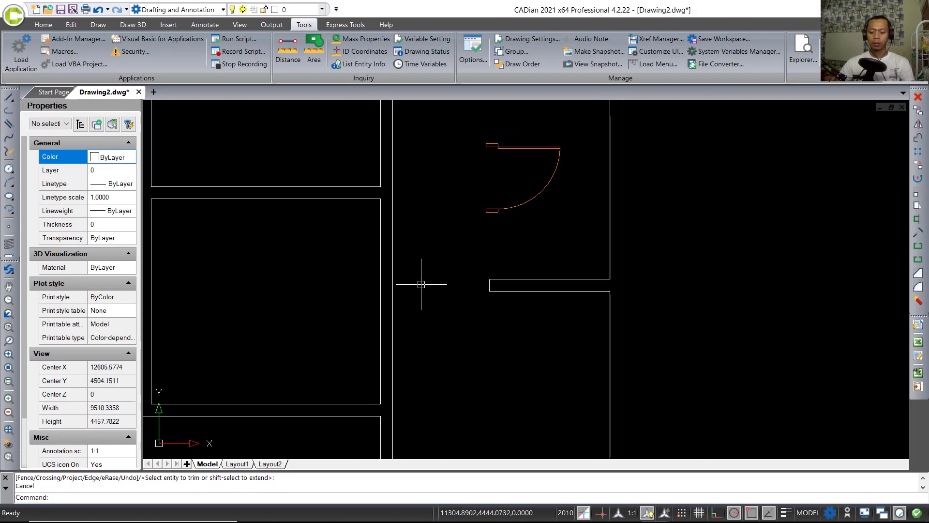
type("l")
key("Return")
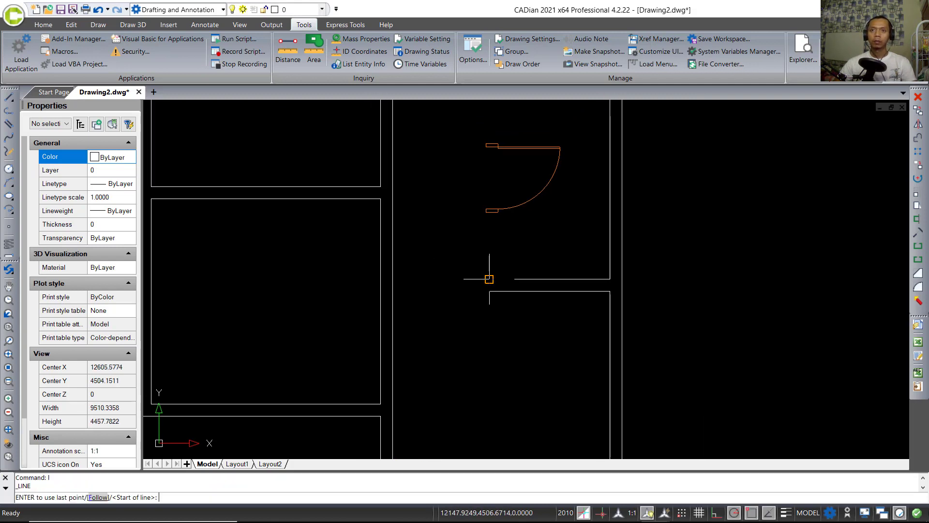
left_click(488, 279)
left_click(355, 278)
key("Return")
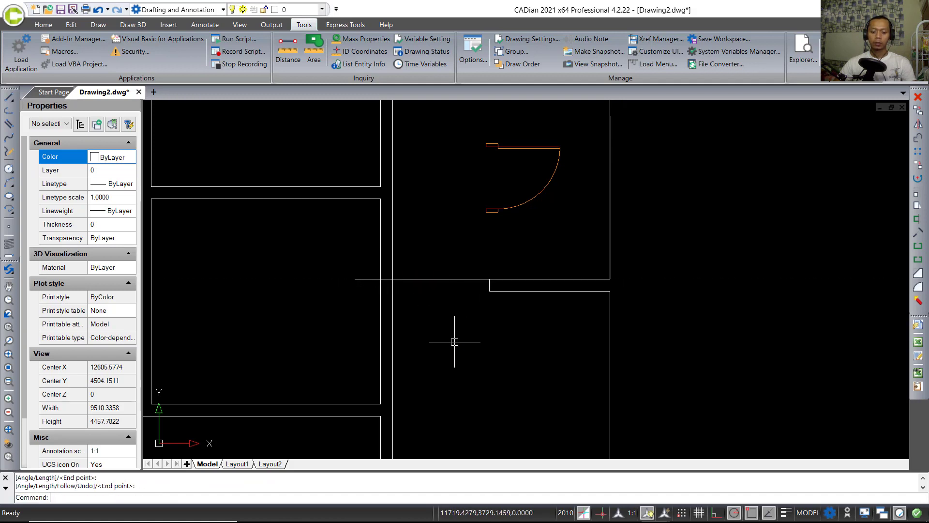
type("tr")
key("Return")
key("Return")
key("Escape")
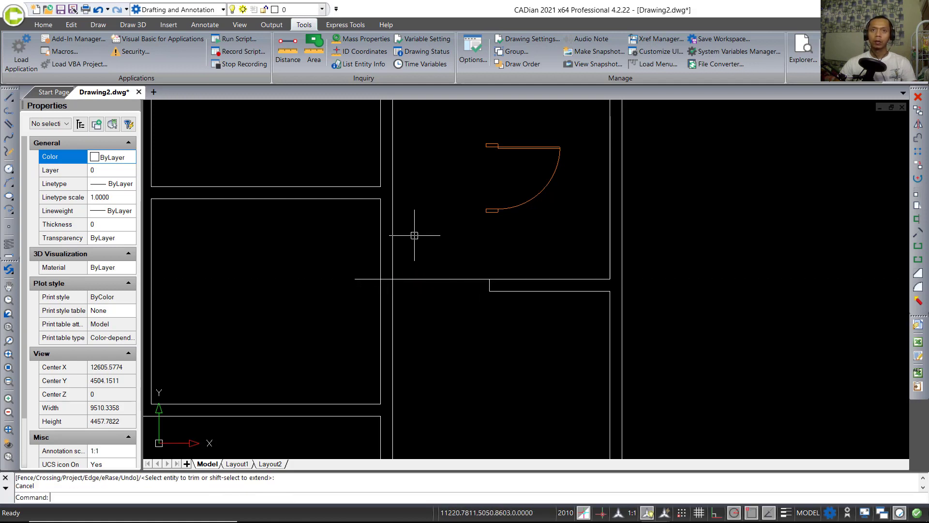
Step: Extend the middle left room's upper wall line to the vertical wall's right face and trim both vertical lines down to the new horizontal line
type("tr")
key("Return")
key("Return")
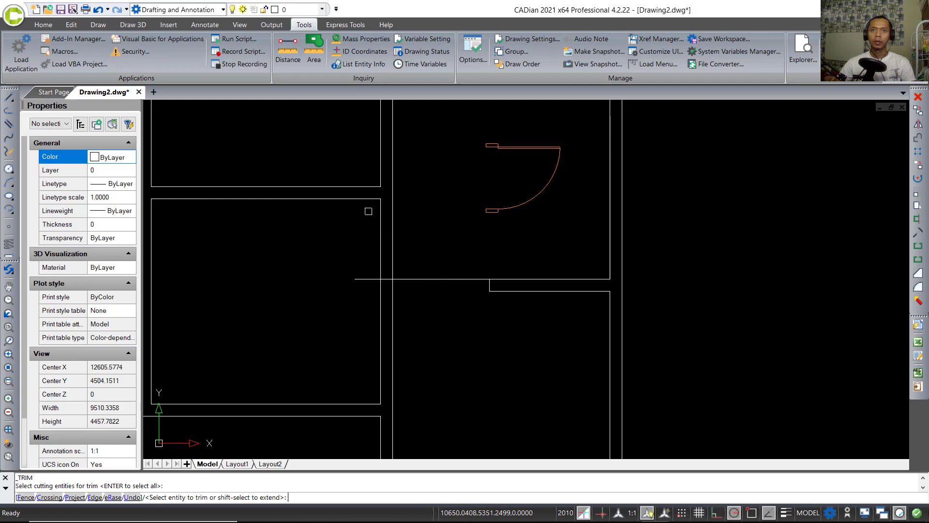
left_click(367, 197)
left_click(405, 226)
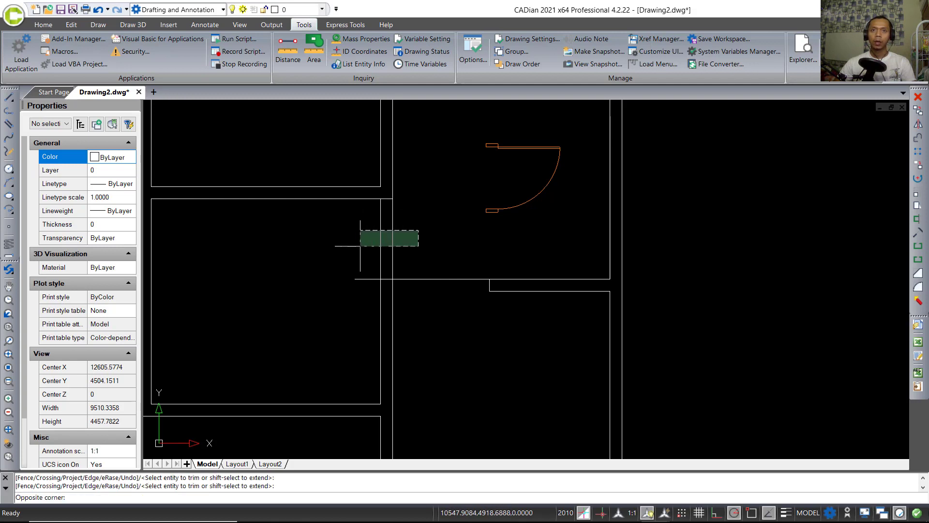
left_click(360, 247)
key("Return")
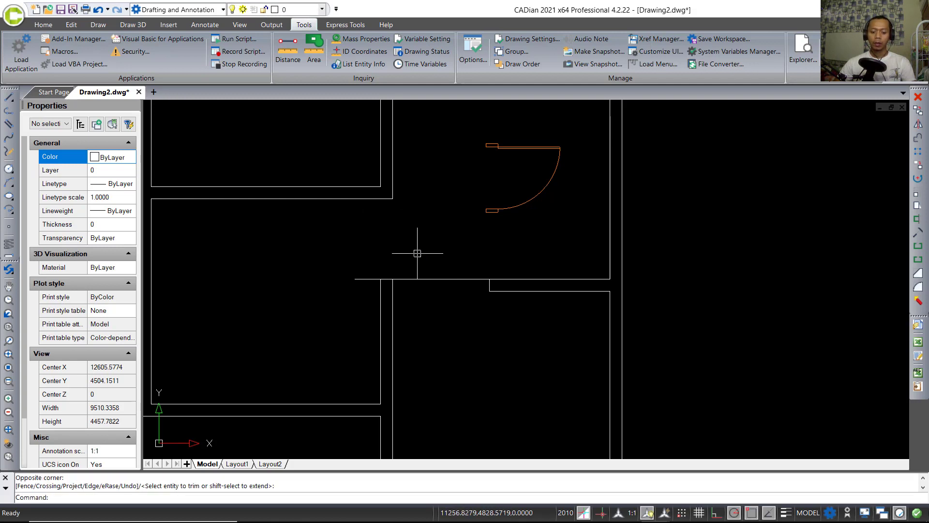
Step: Trim the horizontal line's left overhang and its stretch between the vertical wall and the shortened right-hand wall
type("tr")
key("Return")
key("Return")
left_click(368, 278)
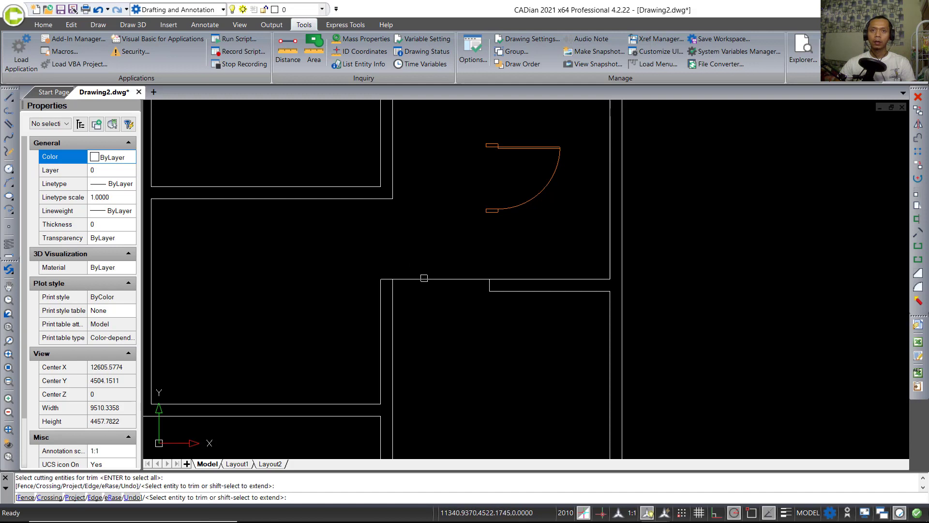
left_click(424, 278)
key("Return")
Step: Rotate the original door in the right-hand room 90 degrees counterclockwise so that its leaf stands vertical
scroll(481, 315, "down", 2)
middle_click_drag(460, 306, 473, 326)
type("ro")
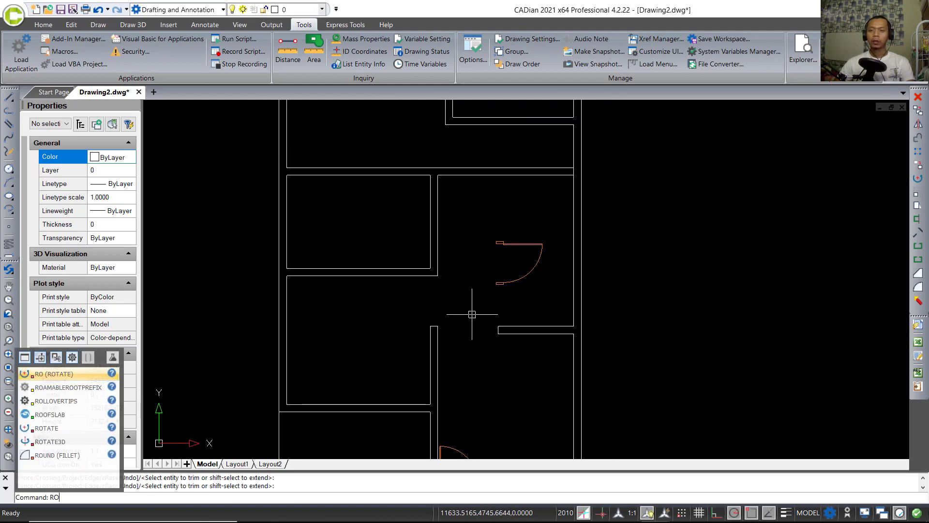
key("Return")
left_click(543, 306)
left_click(494, 225)
key("Return")
left_click(516, 265)
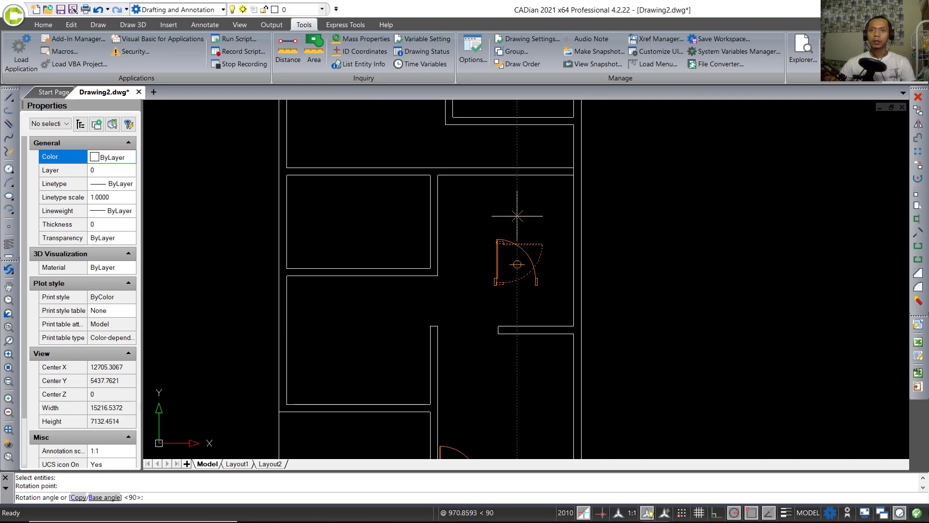
left_click(517, 214)
Step: Copy the upright door by its left frame's upper-left corner to the lower-left inner corner of the enclosed left-hand room
type("c")
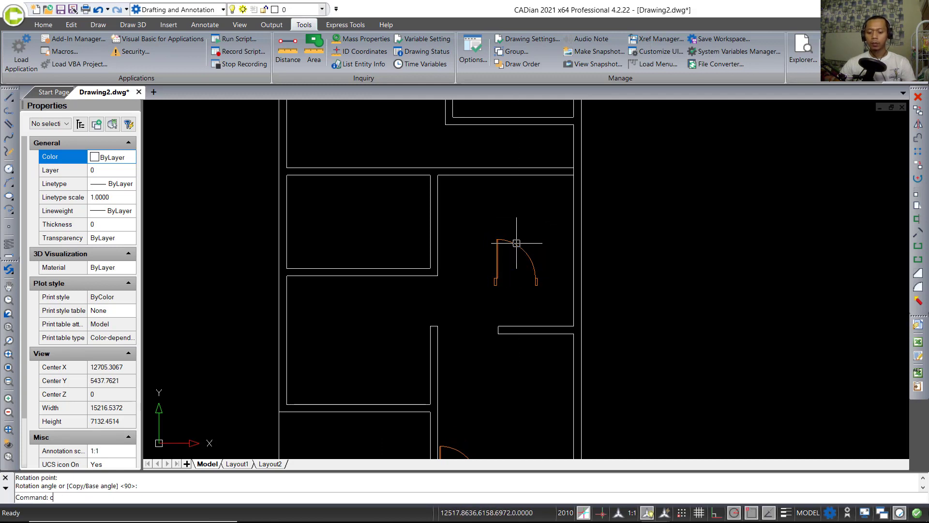
type("o")
key("Return")
left_click(516, 243)
key("Return")
scroll(475, 283, "up", 5)
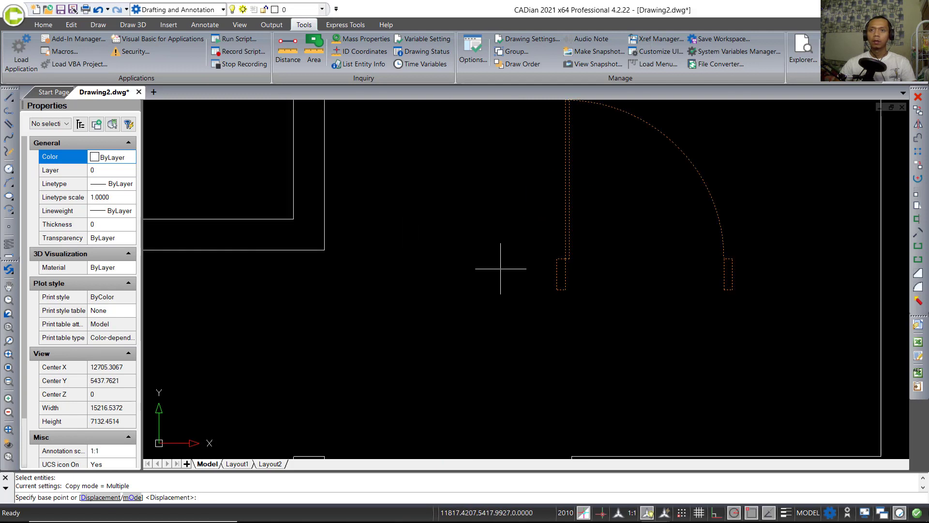
left_click(557, 261)
scroll(536, 264, "down", 5)
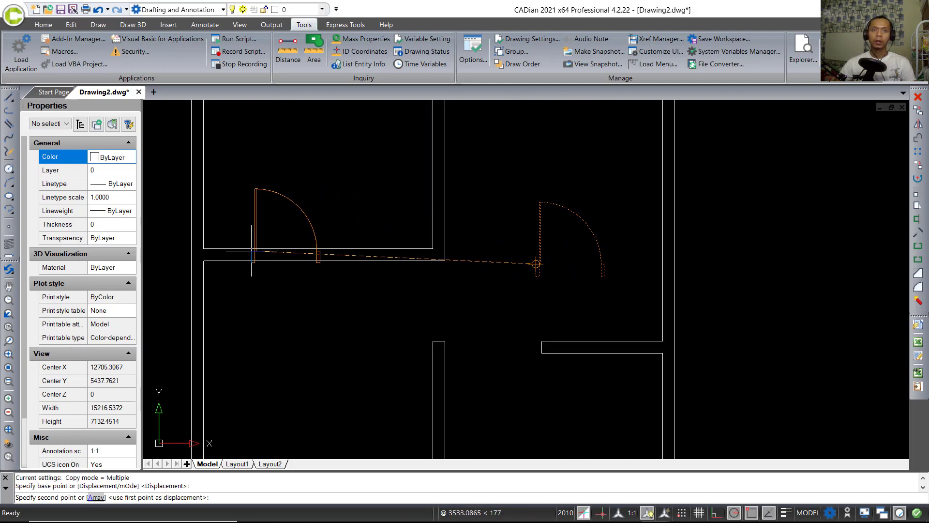
left_click(203, 248)
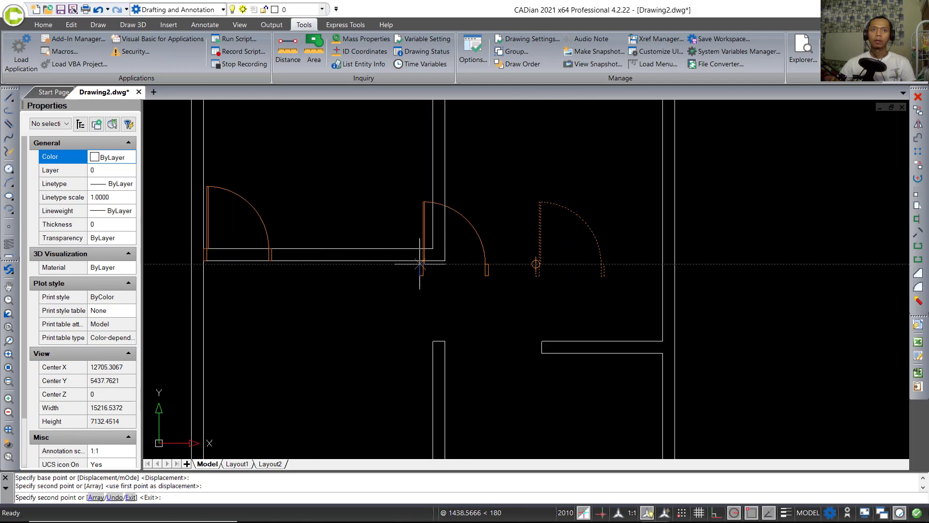
key("Escape")
Step: Draw a vertical line about 319 mm long downward from the lower-right inner corner of the upper room, across the wall below it
scroll(473, 265, "down", 4)
scroll(513, 244, "up", 2)
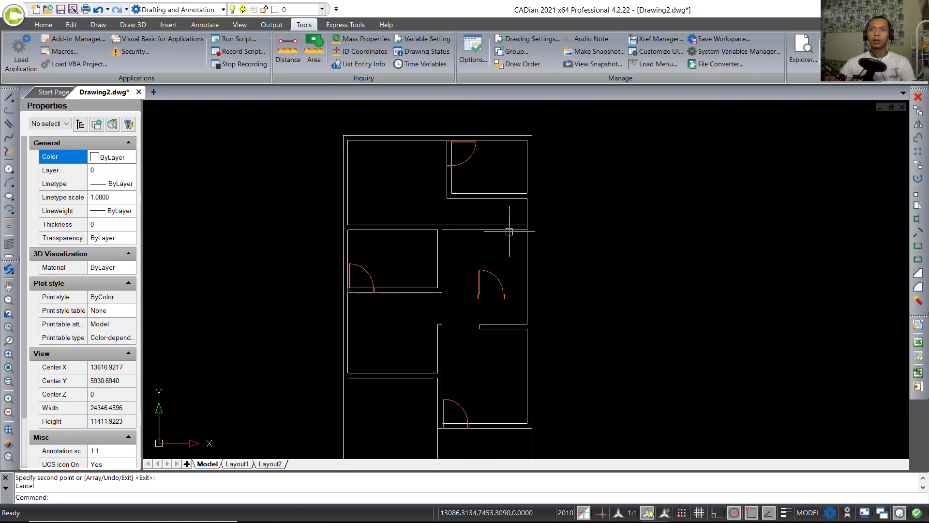
middle_click_drag(507, 247, 484, 278)
type("l")
key("Return")
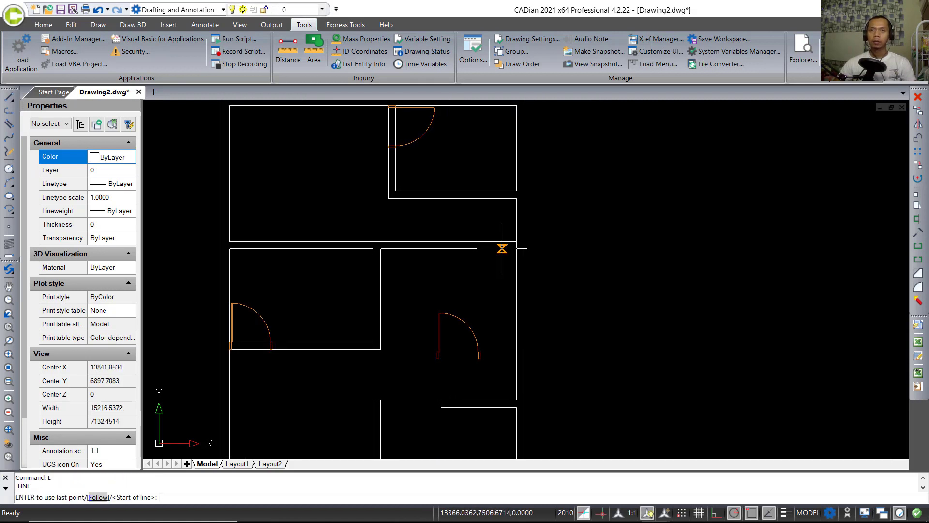
scroll(525, 235, "up", 2)
left_click(525, 235)
left_click(526, 247)
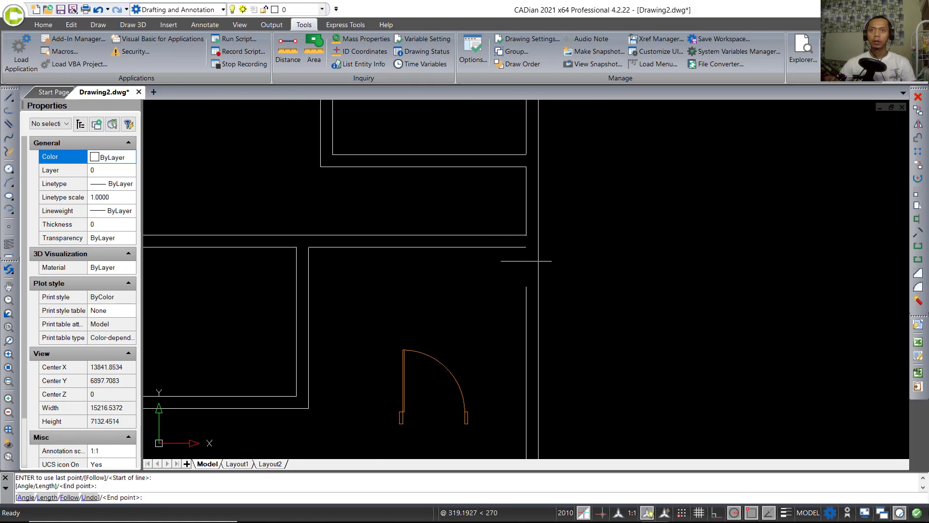
key("Return")
Step: Move the new vertical line 1700 mm to the left along the wall
type("m")
key("Return")
type("l")
key("Return")
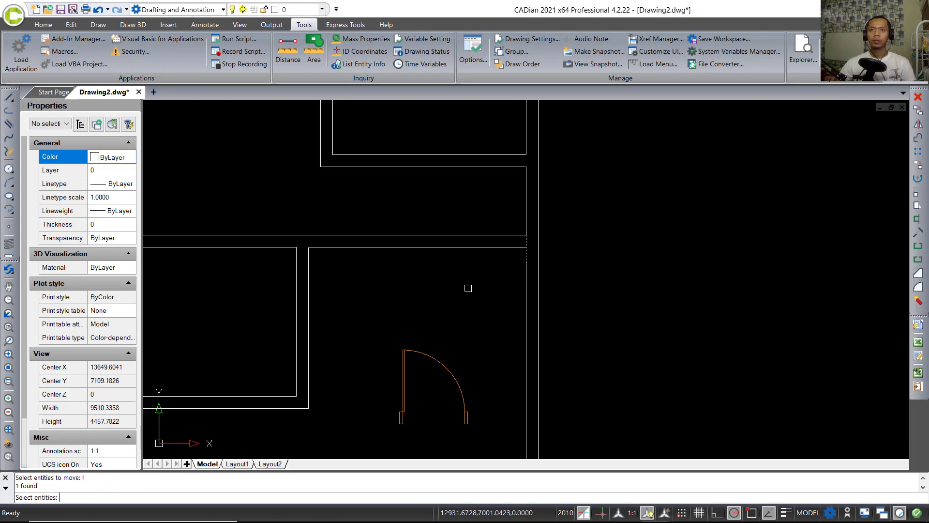
key("Return")
left_click(806, 293)
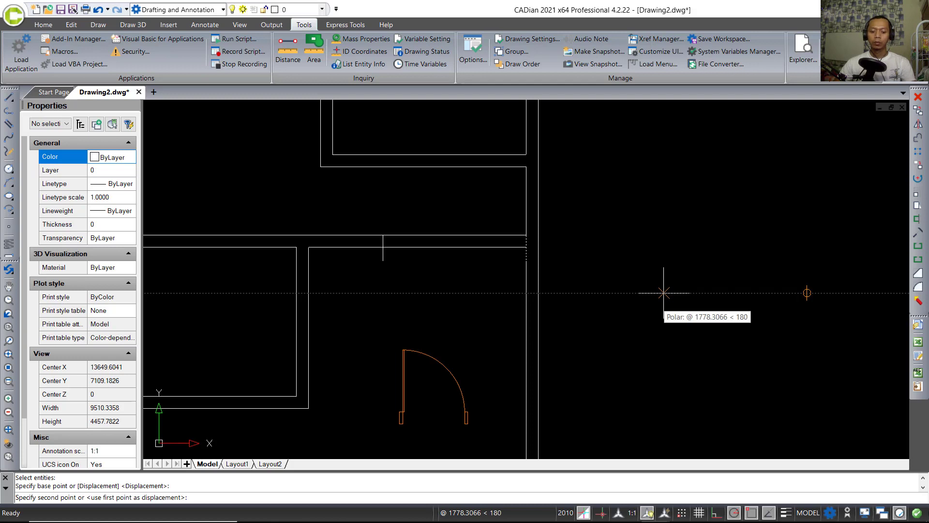
type("1700")
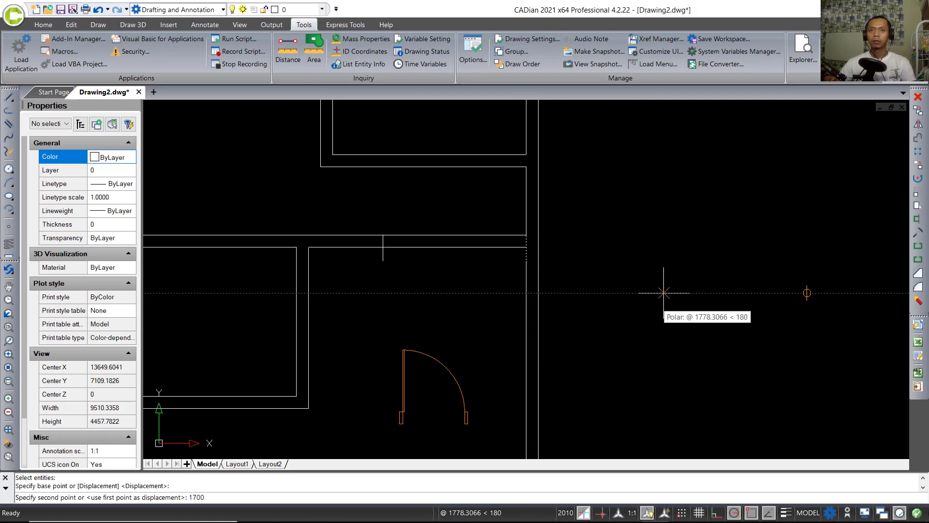
key("Return")
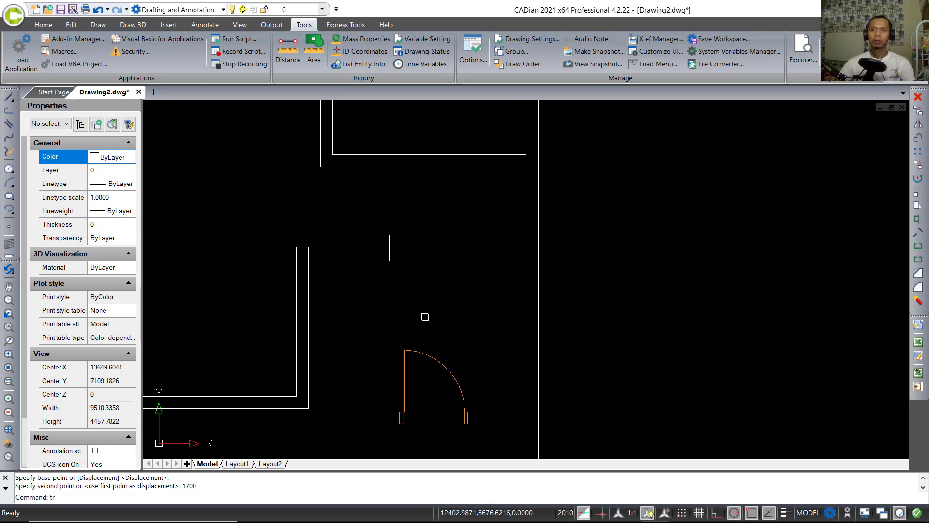
Step: Trim both wall lines right of the moved line, along with the line's overhang below the wall
type("tr")
key("Return")
key("Return")
left_click(472, 270)
left_click(435, 210)
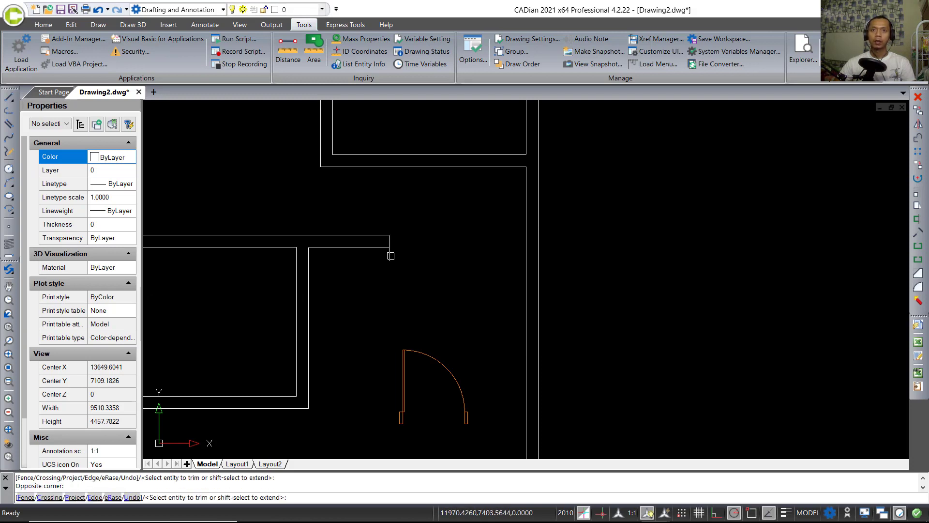
key("Return")
Step: Rotate the original upright door another 90 degrees counterclockwise so that its leaf lies horizontal at the lower frame
scroll(456, 333, "down", 2)
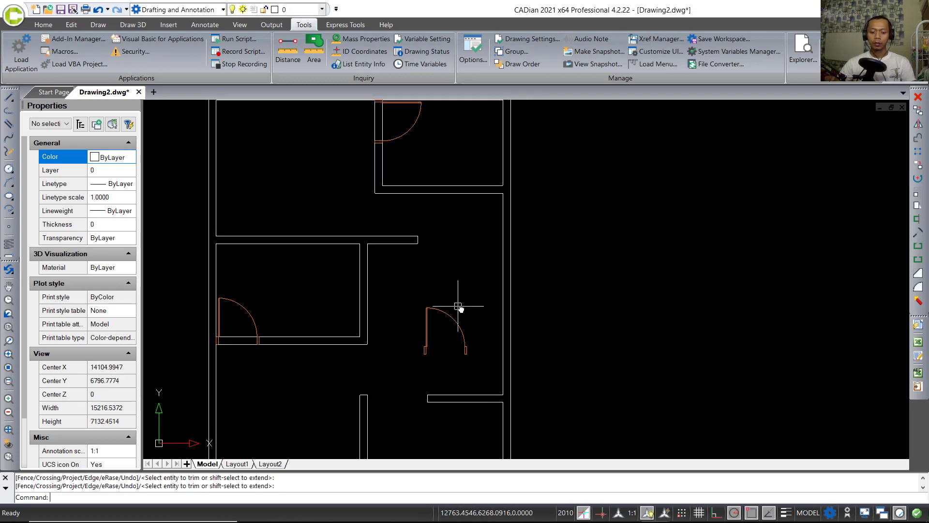
type("ro")
key("Return")
left_click(461, 301)
left_click(425, 348)
key("Return")
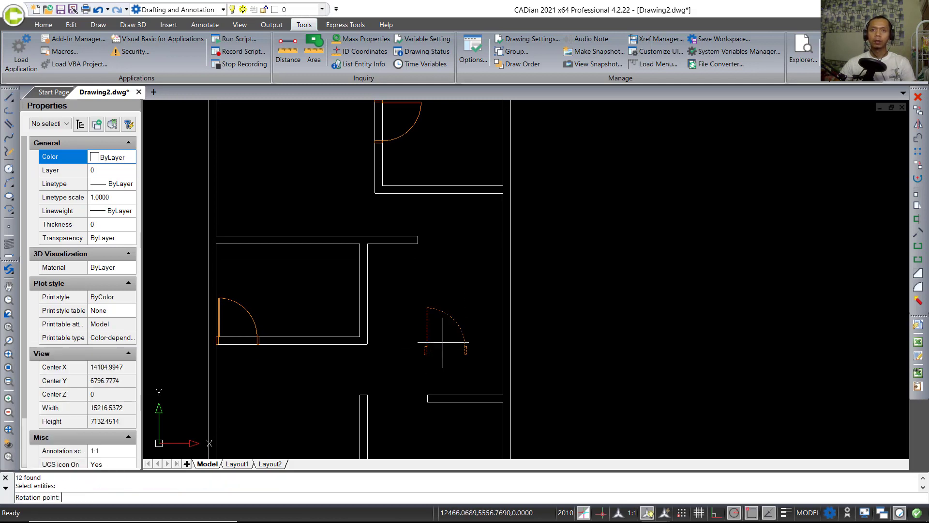
left_click(446, 340)
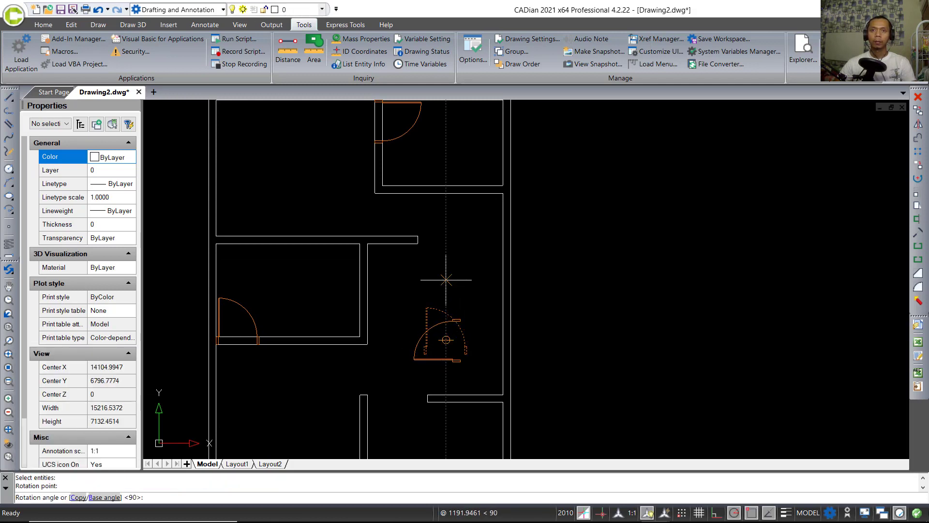
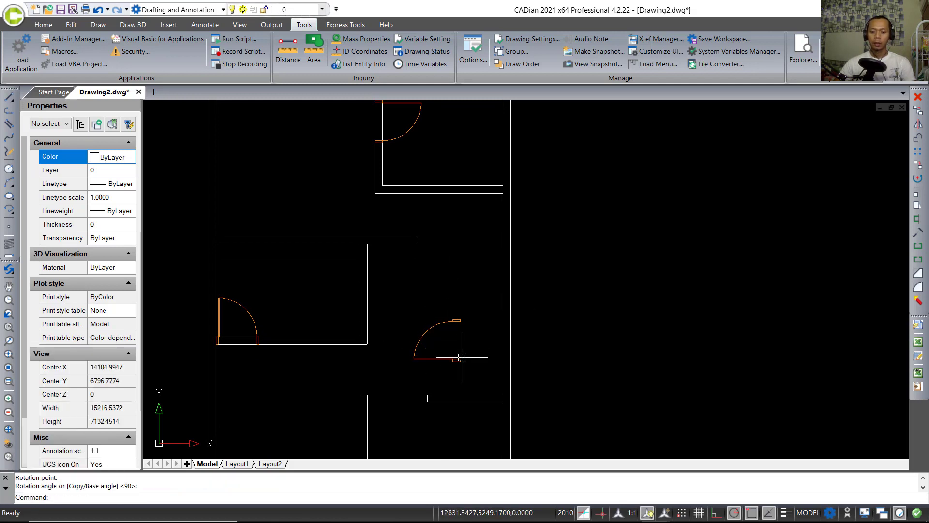
Step: Move the rotated door by its lower frame's lower-right corner to the upper-right corner of the shortened wall's end
key("Return")
left_click(466, 302)
left_click(400, 372)
key("Return")
scroll(454, 363, "up", 5)
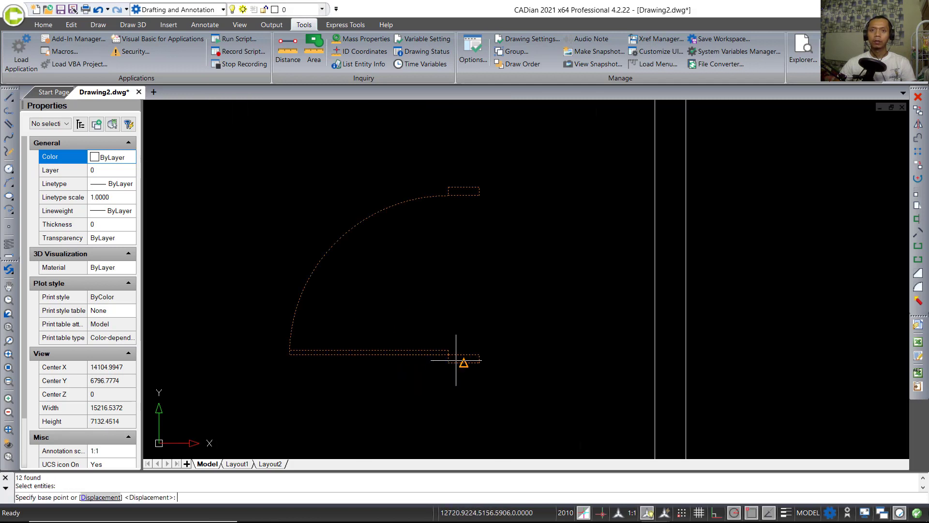
left_click(479, 362)
scroll(478, 363, "down", 3)
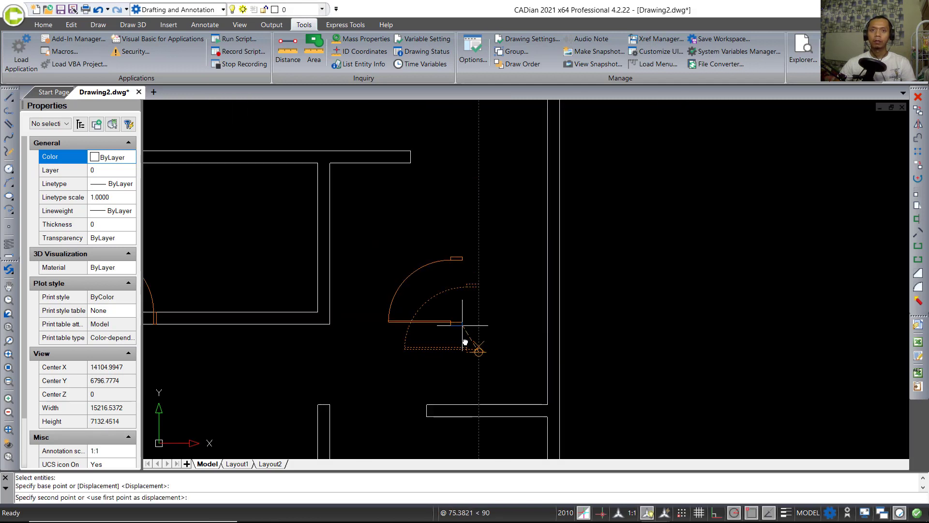
left_click(404, 177)
scroll(444, 255, "down", 3)
middle_click_drag(454, 296, 498, 274)
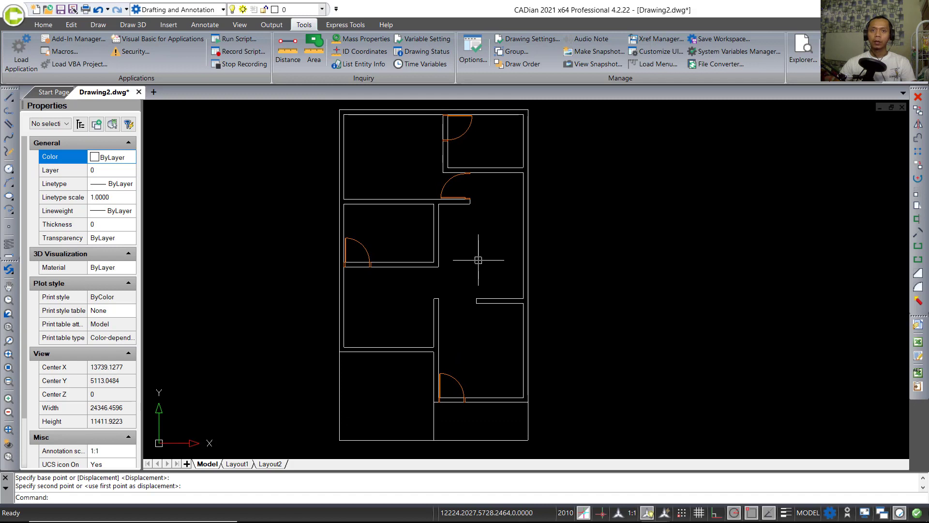
Step: Trim the wall lines crossing the door openings, including the left room's door and the front entrance door
scroll(363, 264, "up", 4)
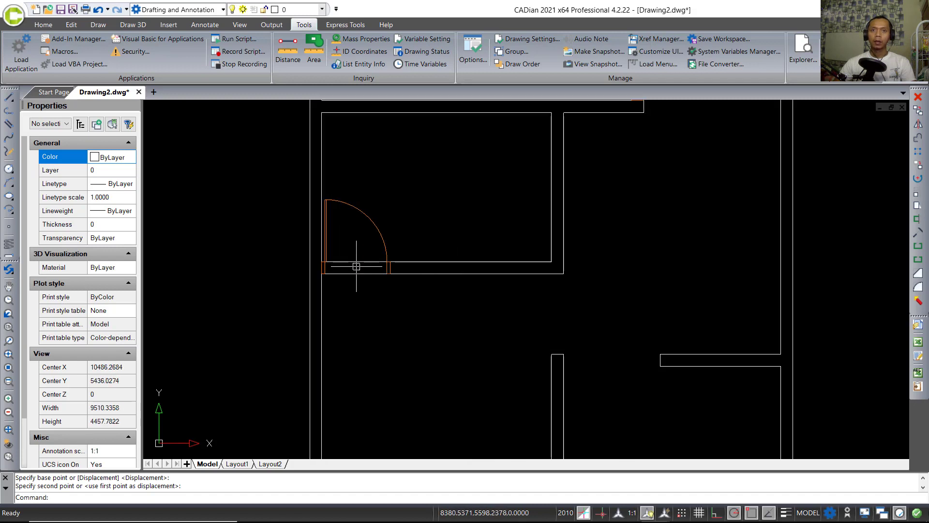
type("TR")
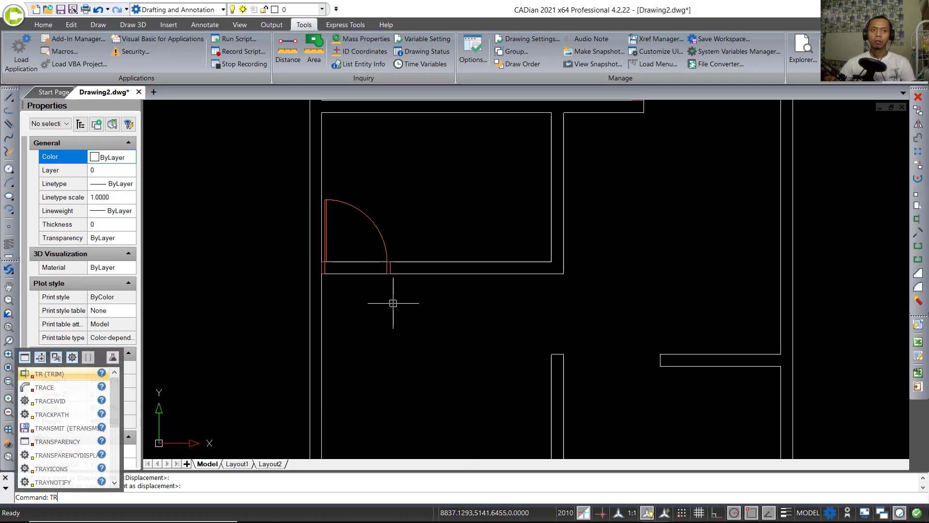
key("Return")
key("Return")
scroll(426, 284, "down", 4)
scroll(483, 171, "up", 4)
scroll(527, 311, "down", 3)
middle_click_drag(527, 312, 490, 376)
scroll(490, 377, "up", 3)
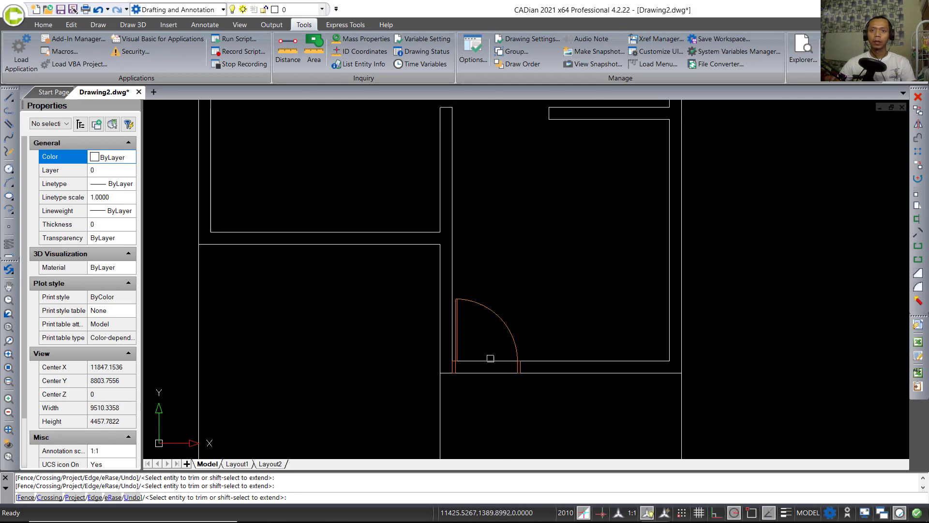
scroll(543, 248, "down", 4)
key("Escape")
middle_click_drag(514, 261, 484, 324)
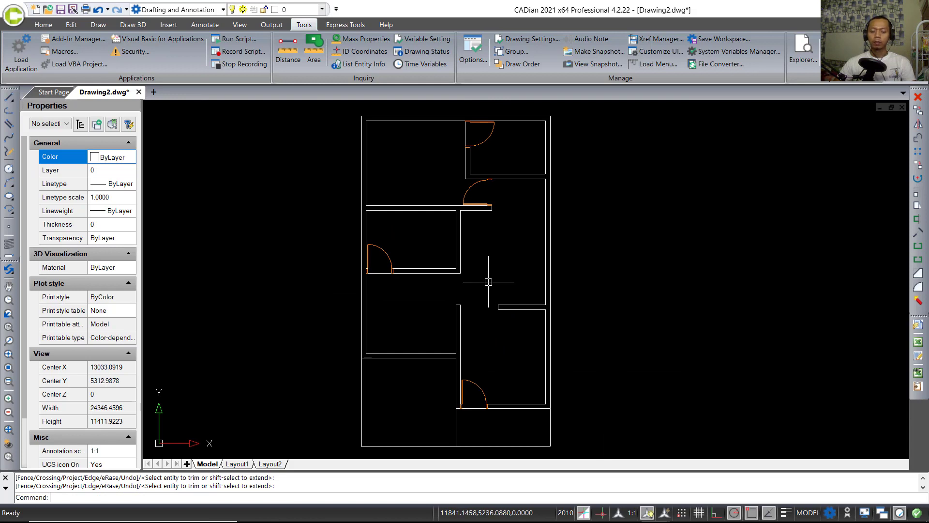
Step: Draw a 1300 by 150 rectangle in the open hall area as the window frame
type("rec")
key("Return")
left_click(483, 263)
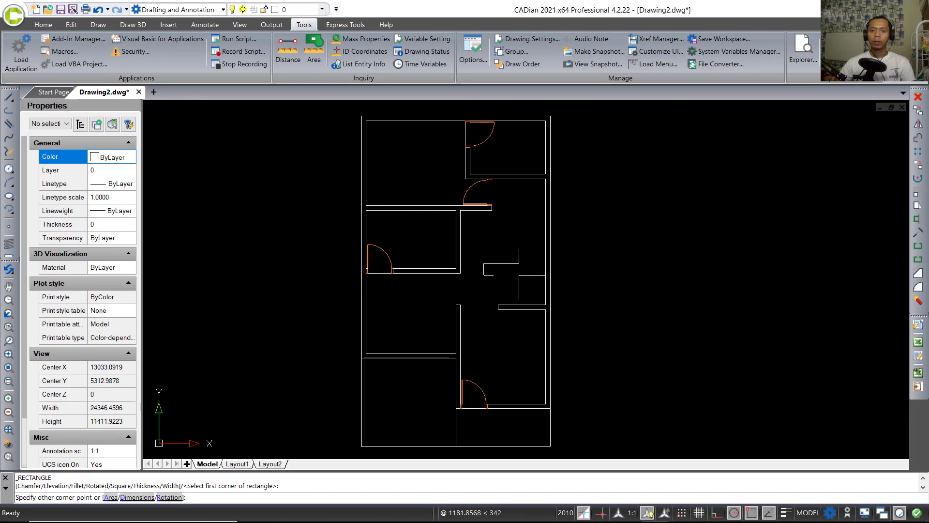
key("Return")
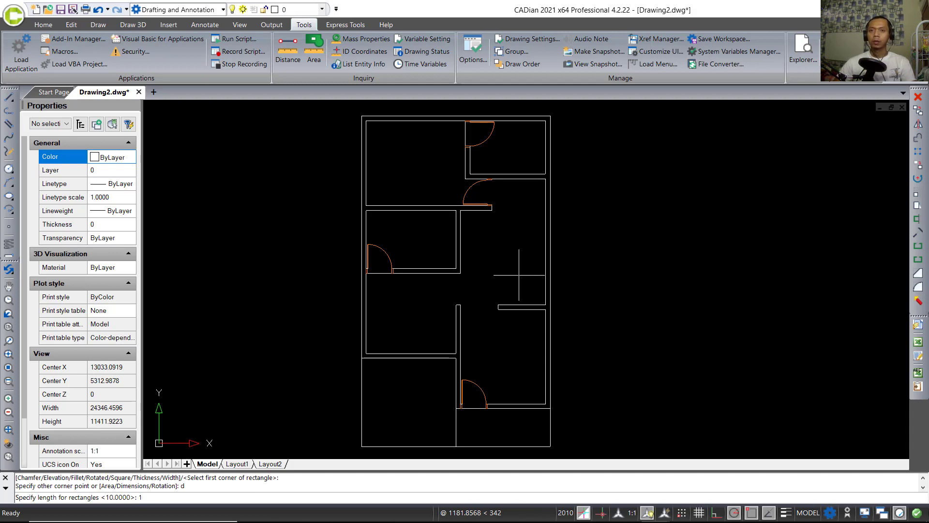
key("Return")
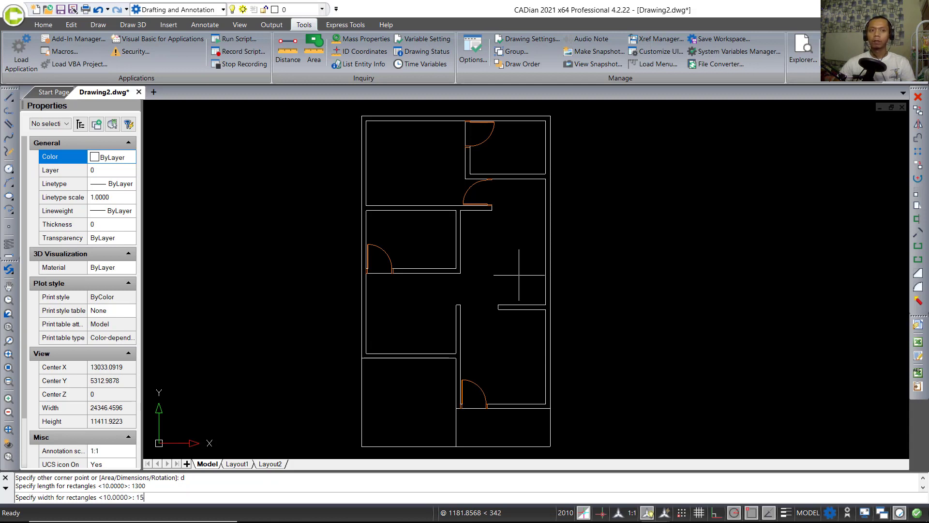
type("150")
key("Return")
left_click(518, 275)
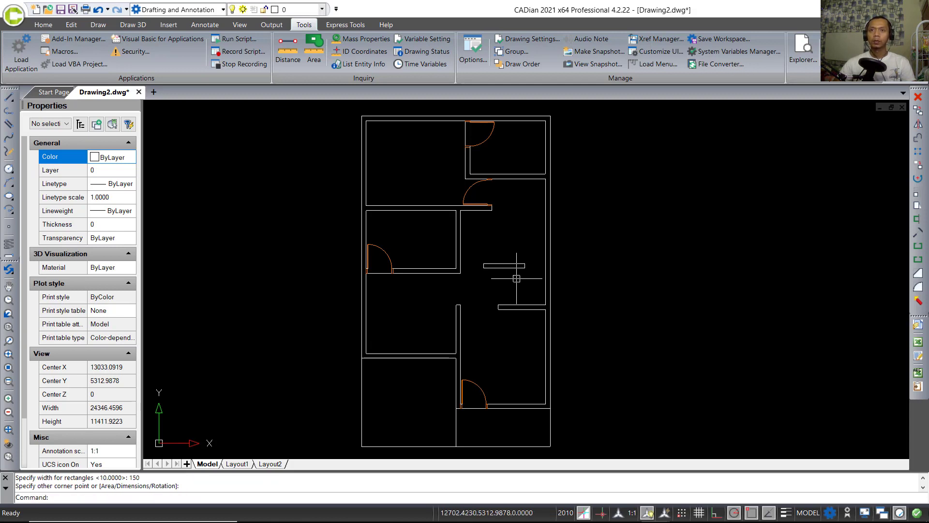
Step: Draw a line joining the midpoints of the window rectangle's two short sides
scroll(505, 266, "up", 6)
type("l")
key("Return")
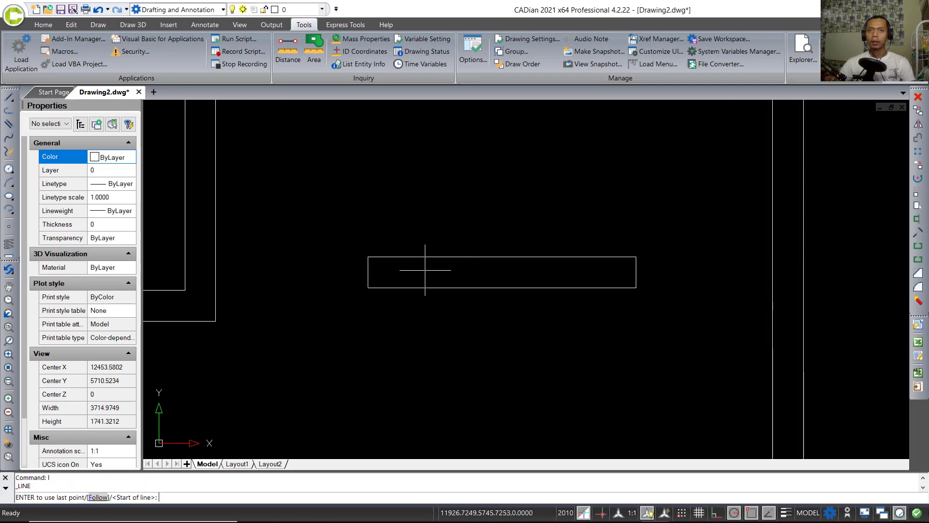
left_click(368, 272)
left_click(636, 272)
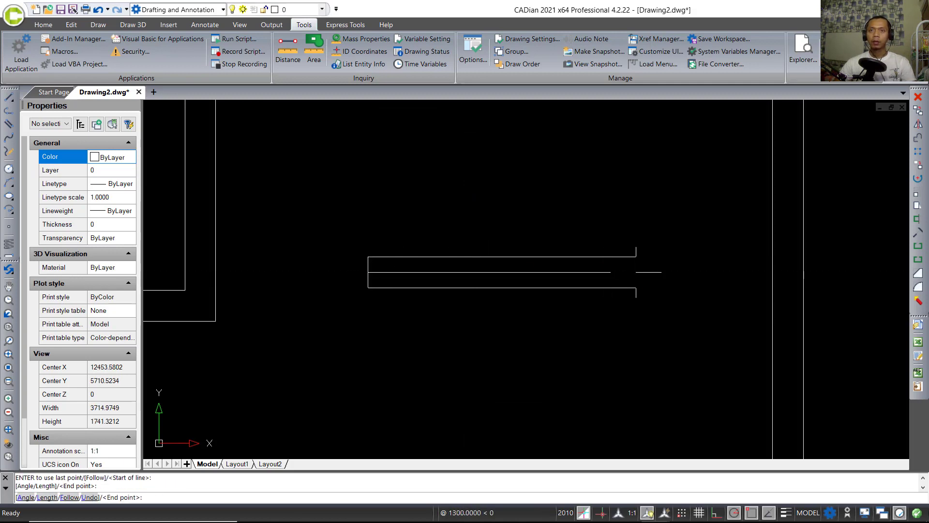
key("Return")
Step: Copy the window's centre line a short distance below itself to form a second glass line
scroll(512, 268, "up", 2)
type("CO")
key("Return")
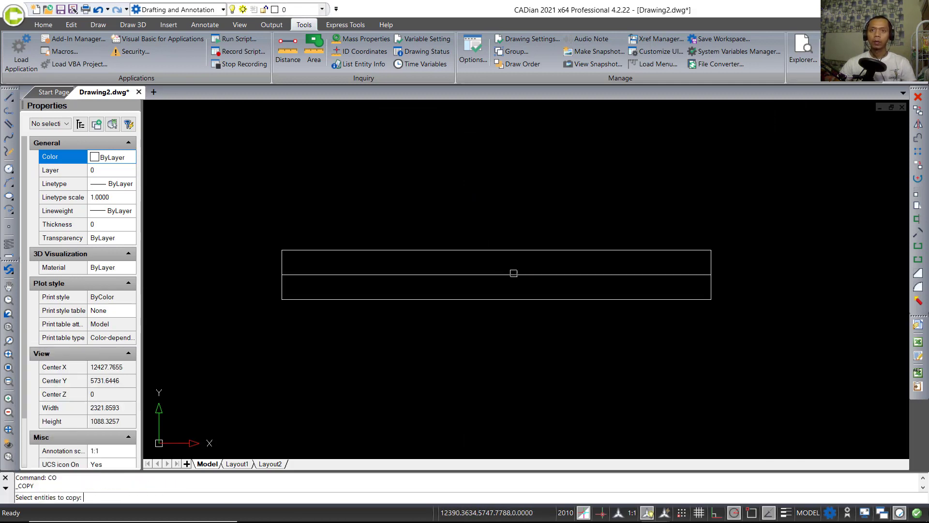
left_click(513, 274)
key("Return")
left_click(530, 157)
left_click(531, 166)
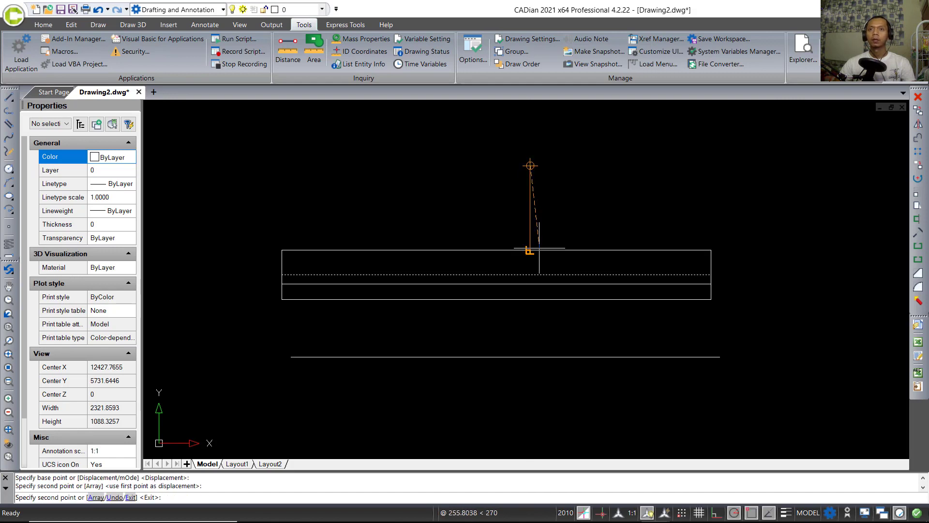
key("Escape")
Step: Create a selectable group named "window" from the rectangle and its two inner lines
scroll(541, 255, "down", 2)
type("grou")
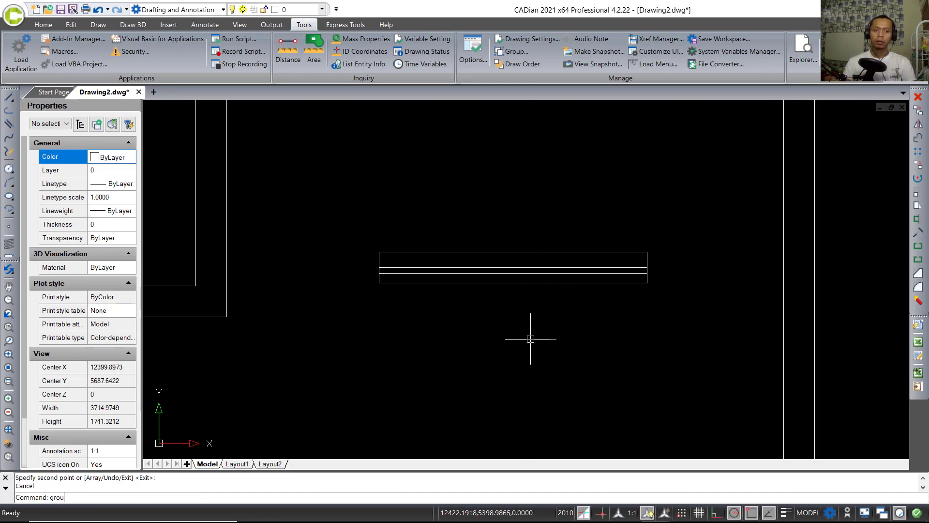
type("p")
key("Return")
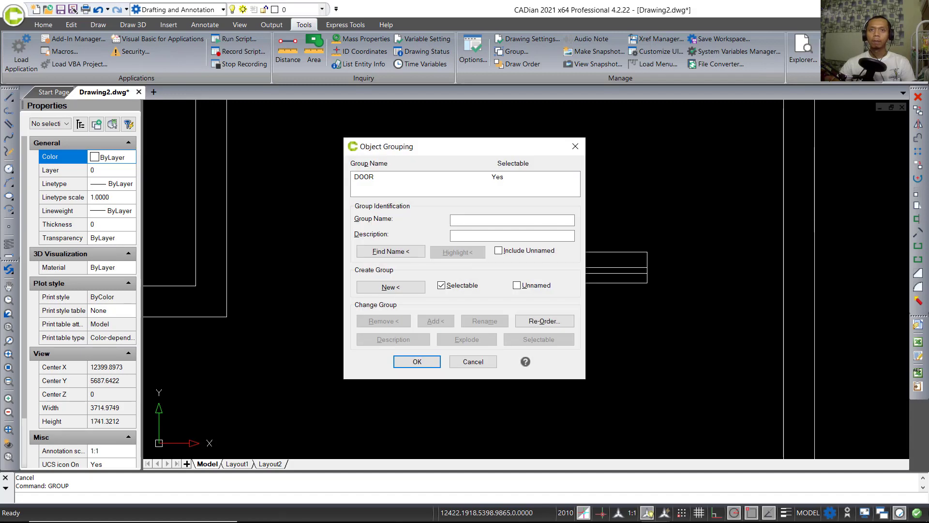
left_click(526, 220)
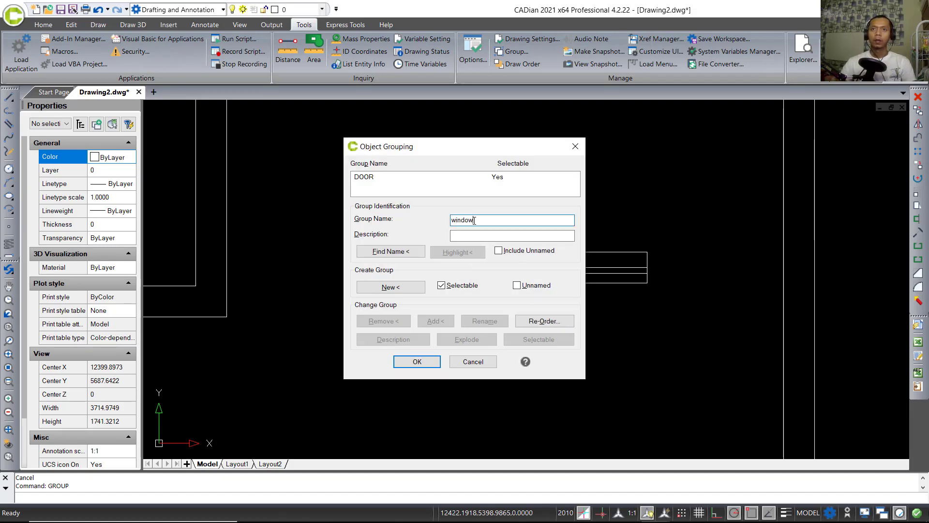
left_click(422, 285)
left_click(660, 199)
left_click(352, 316)
key("Return")
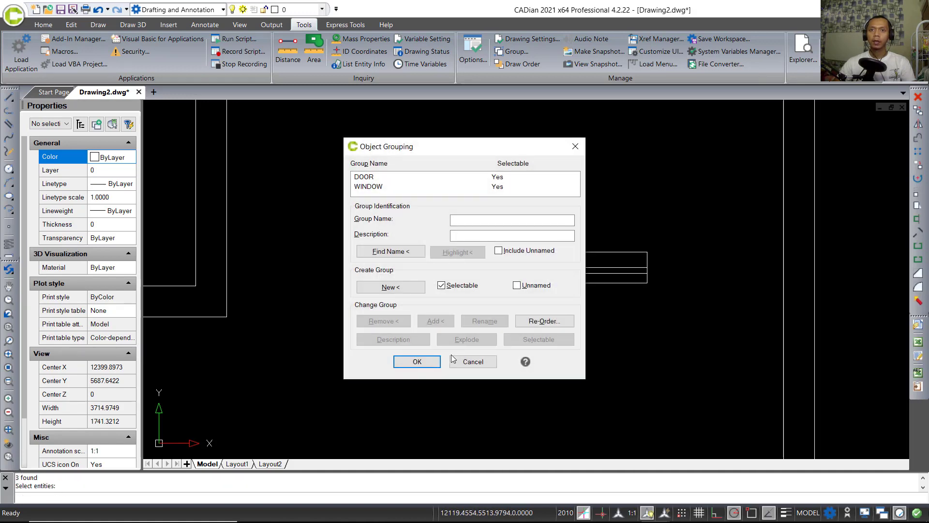
left_click(417, 361)
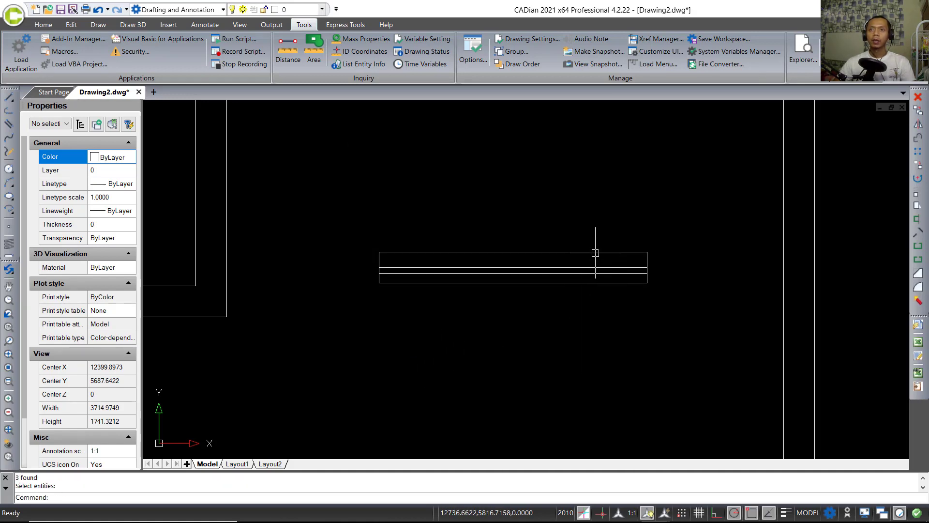
Step: Set the color of the window group to Color 30
left_click(434, 247)
left_click(116, 157)
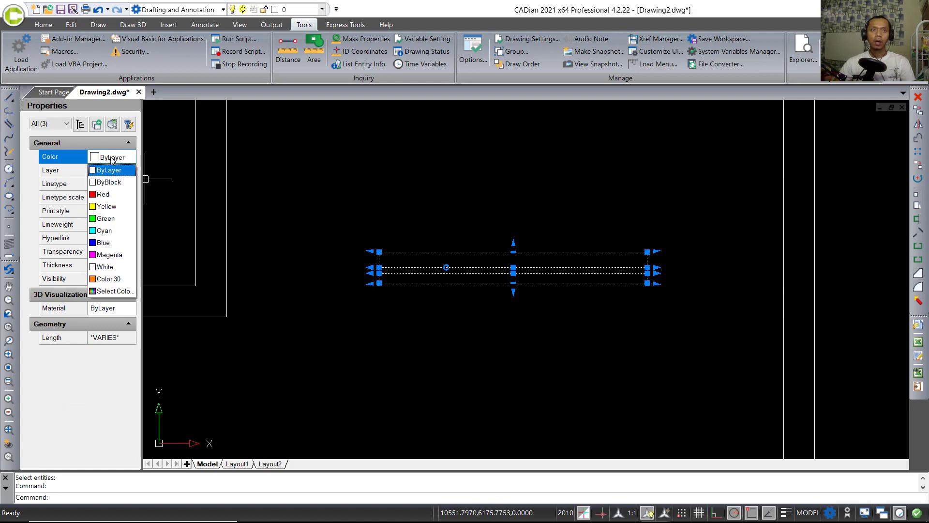
left_click(116, 280)
key("Escape")
scroll(565, 316, "down", 5)
scroll(562, 290, "up", 2)
Step: Copy the window group by its top midpoint into the front wall beside the entrance door
type("co")
key("Return")
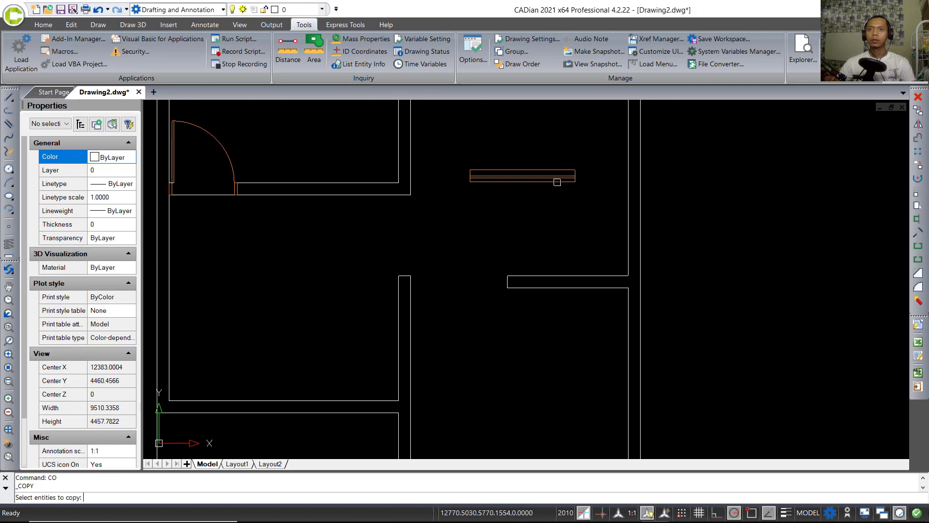
left_click(551, 206)
left_click(491, 152)
key("Return")
left_click(522, 170)
scroll(536, 260, "down", 3)
scroll(498, 264, "up", 2)
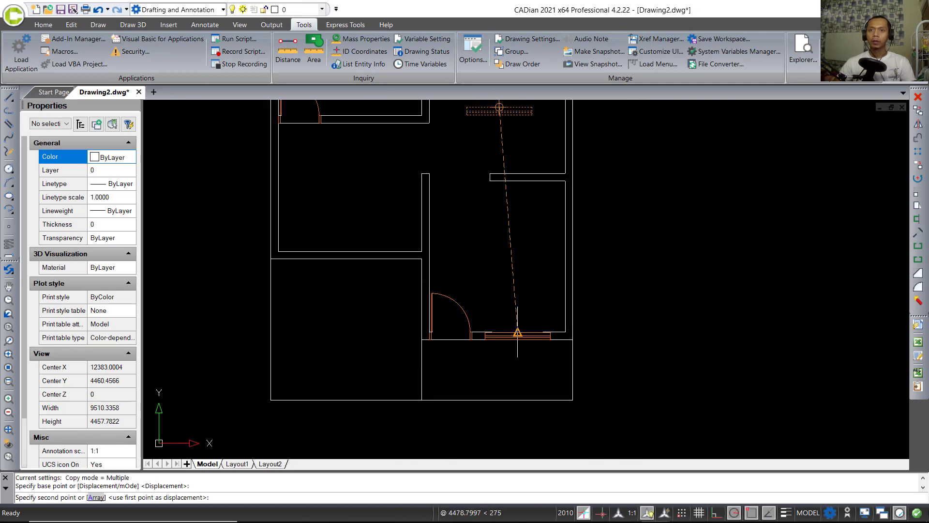
left_click(517, 332)
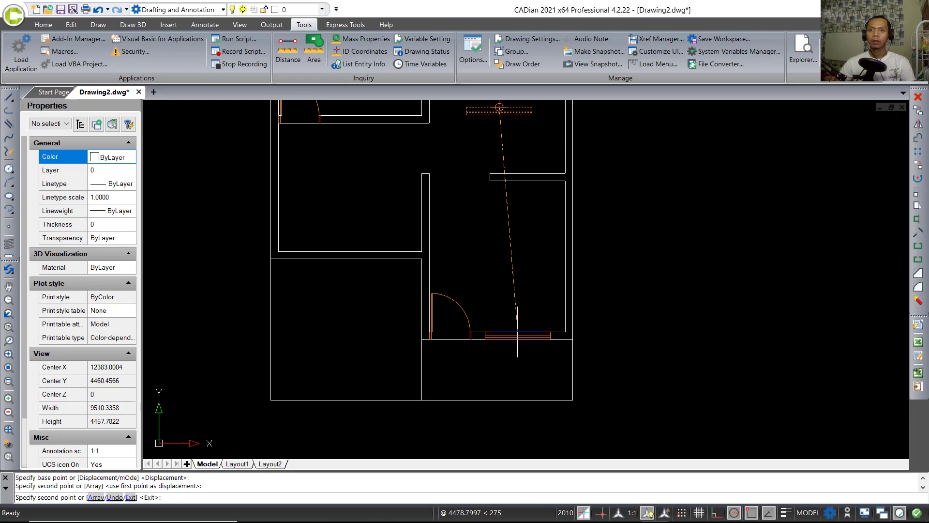
Step: Place another window copy inside the front room and rotate it 90 degrees to vertical
middle_click_drag(504, 257, 481, 325)
key("Escape")
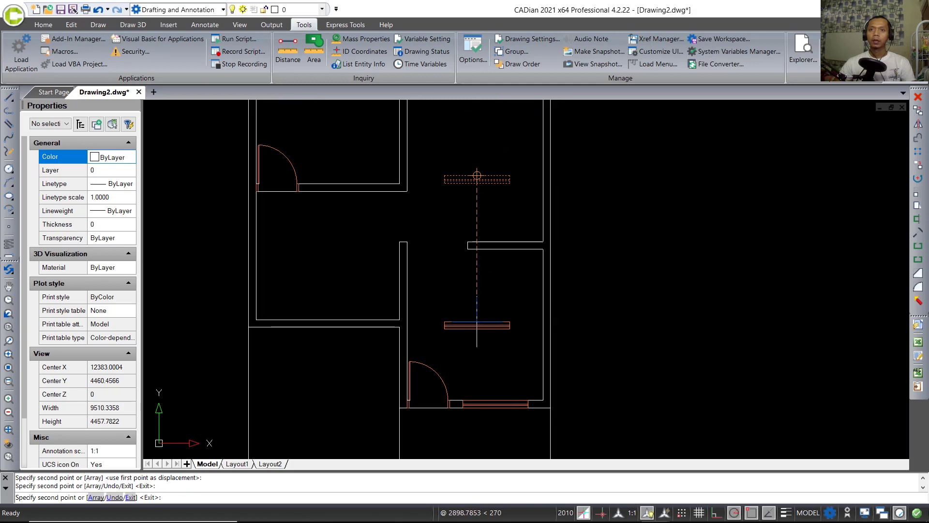
type("r")
key("Return")
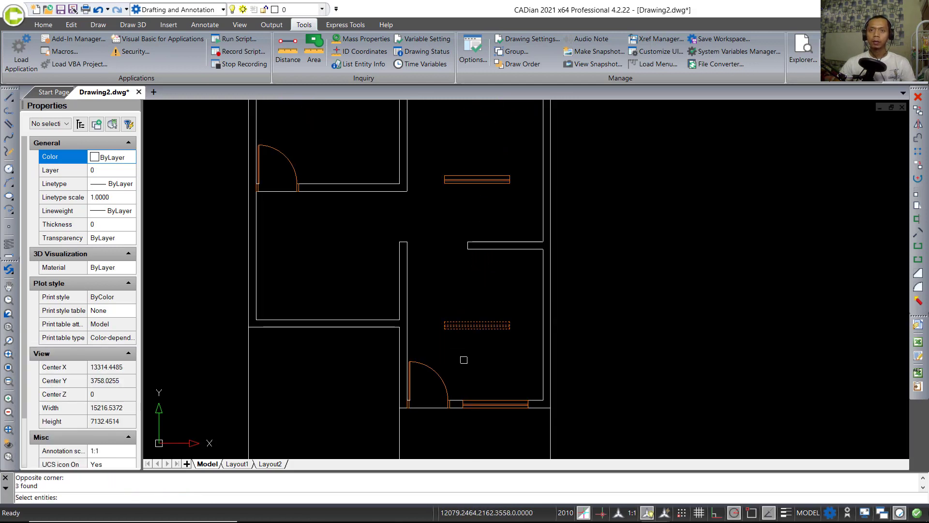
left_click(479, 325)
key("Return")
left_click(477, 329)
left_click(477, 274)
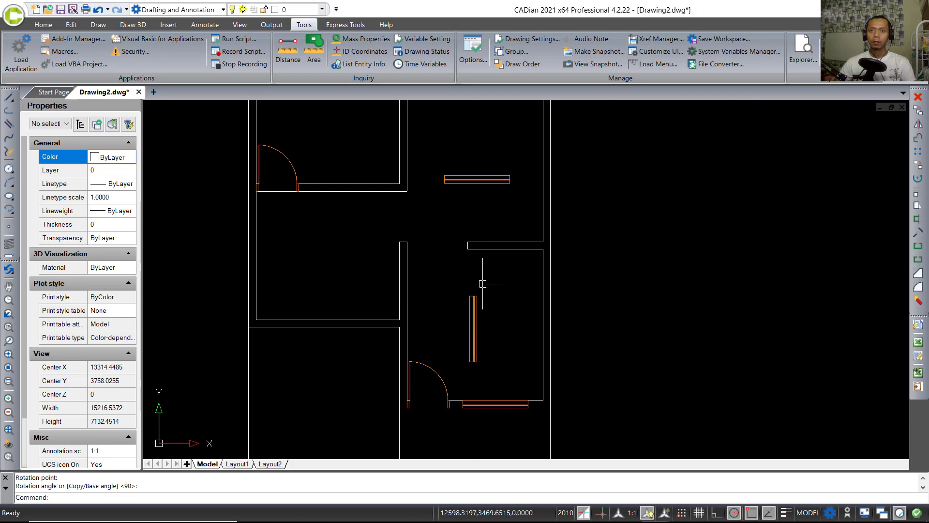
Step: Move the vertical window by its midpoint into the front room's right outer wall, at the inner wall line's midpoint
type("m")
key("Return")
left_click(505, 312)
left_click(435, 359)
key("Return")
left_click(469, 329)
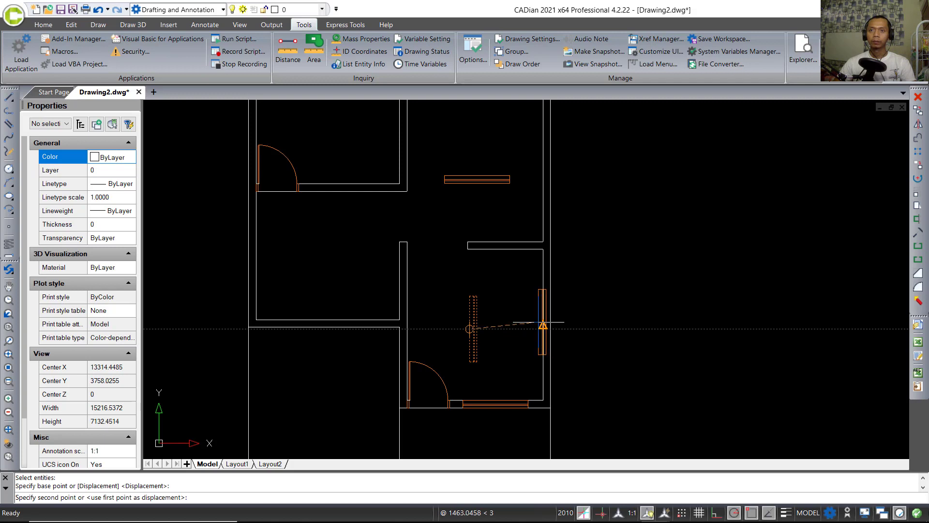
left_click(543, 326)
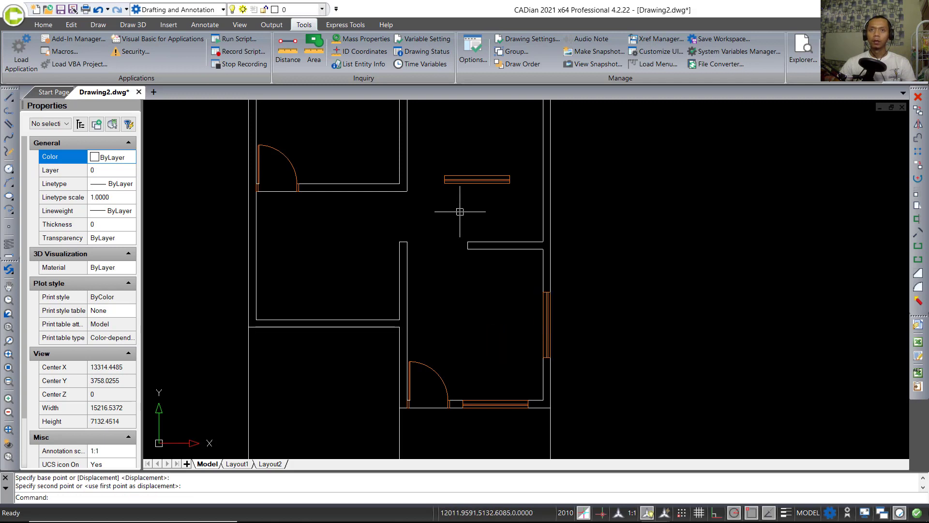
Step: Copy the horizontal window from the hall by its top midpoint into the lower wall of the left-hand room
middle_click_drag(460, 210, 507, 269)
key("Return")
left_click(489, 311)
left_click(524, 234)
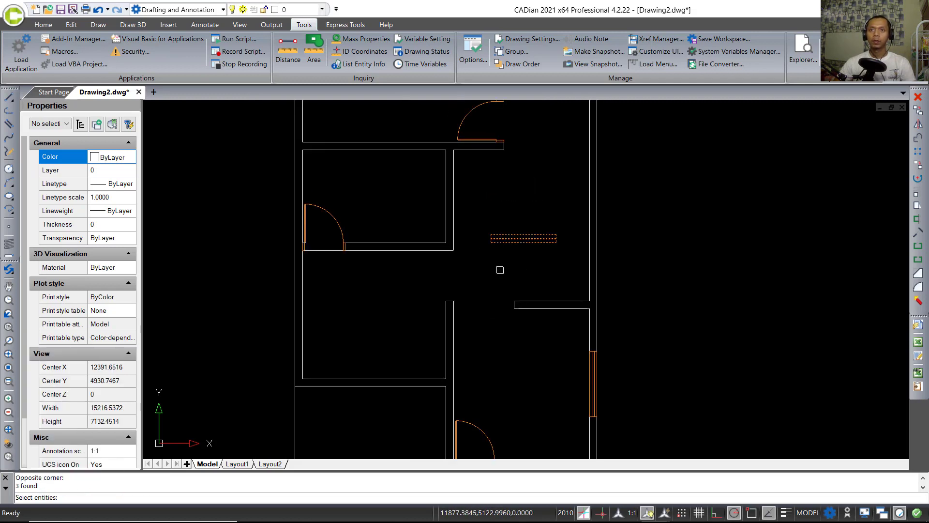
key("Return")
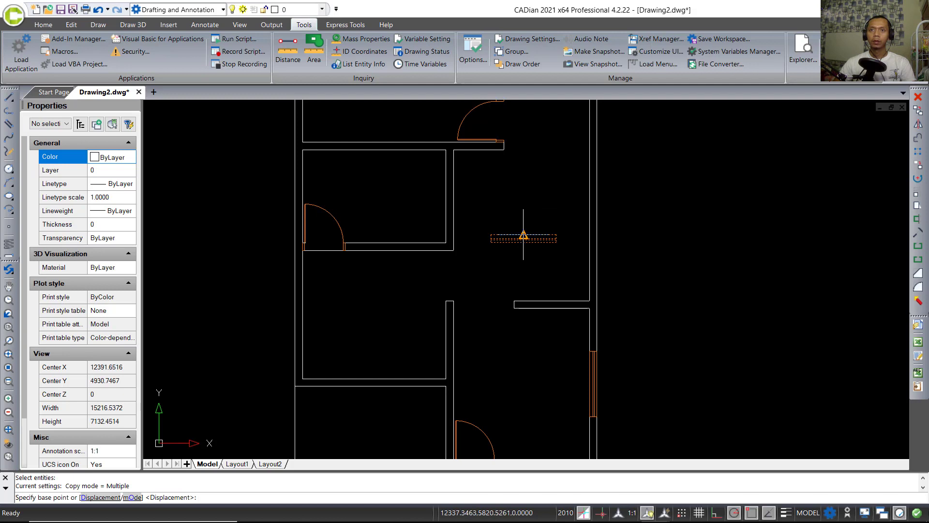
left_click(523, 236)
middle_click_drag(505, 267, 503, 352)
key("Escape")
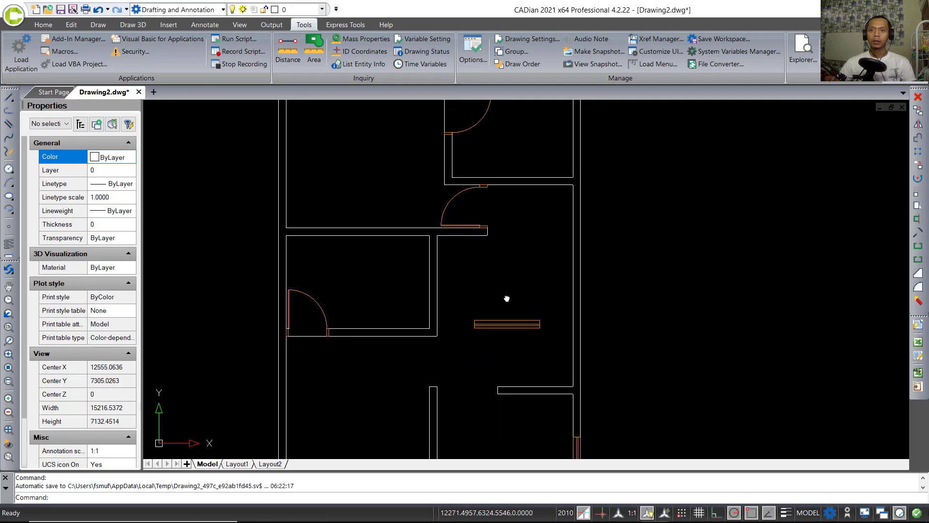
Step: Rotate the original window in the hall 90 degrees to vertical
key("Return")
left_click(515, 288)
left_click(494, 353)
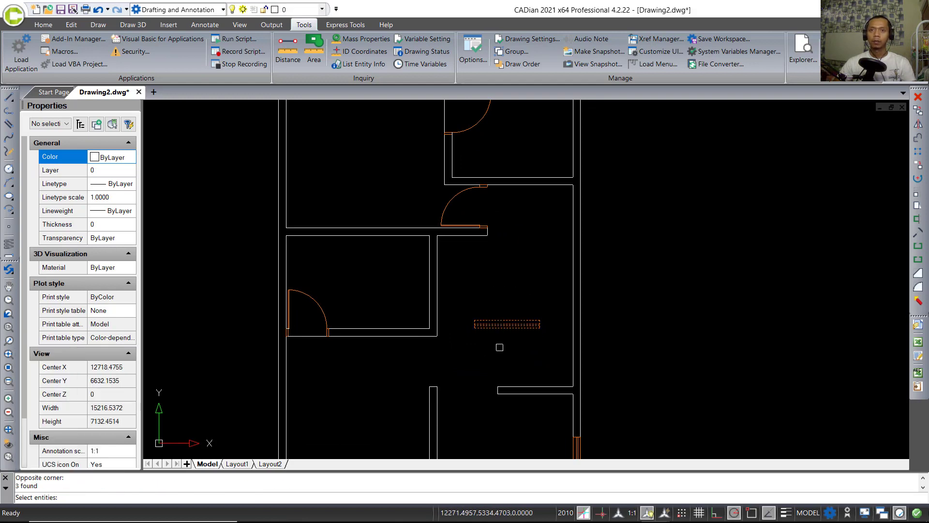
key("Return")
left_click(508, 339)
left_click(507, 268)
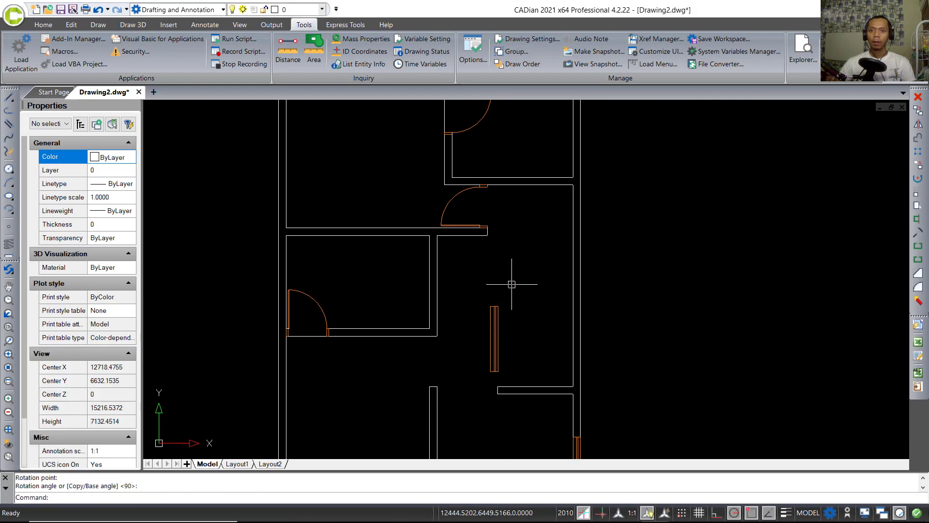
Step: Move the rotated original window by its left midpoint into the hall's right outer wall, at the inner wall line's midpoint
type("m")
key("Return")
type("p")
key("Return")
key("Return")
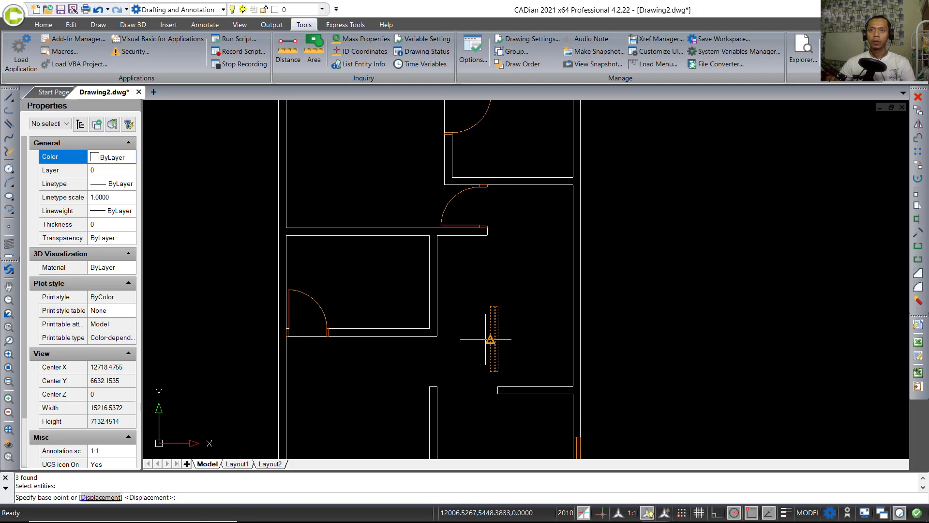
left_click(489, 339)
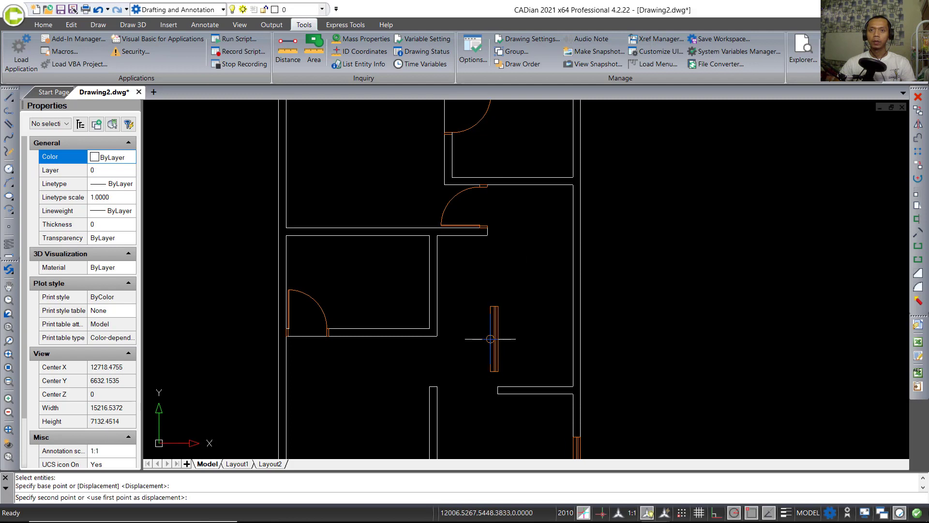
left_click(573, 286)
scroll(518, 333, "down", 3)
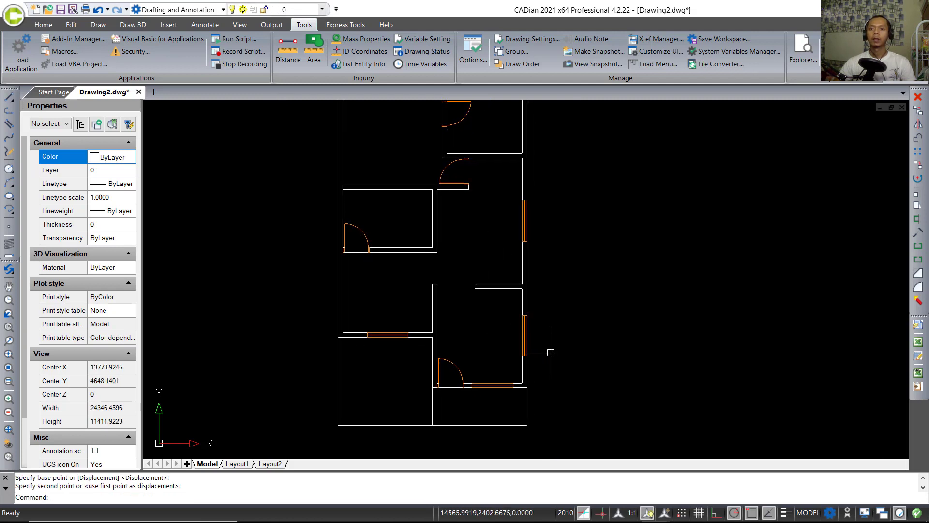
mouse_move(477, 276)
middle_mouse_down()
mouse_move(493, 305)
mouse_move(513, 303)
middle_mouse_up()
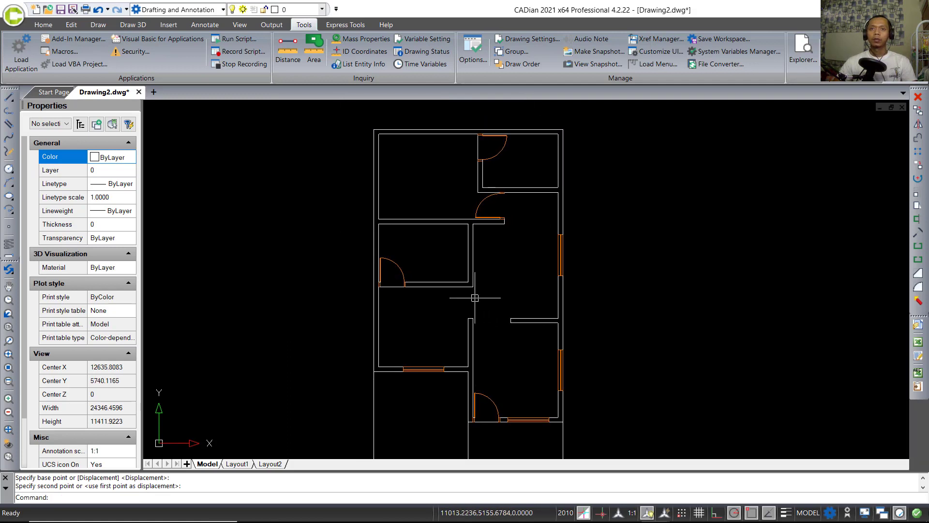
scroll(475, 298, "up", 2)
scroll(497, 249, "down", 2)
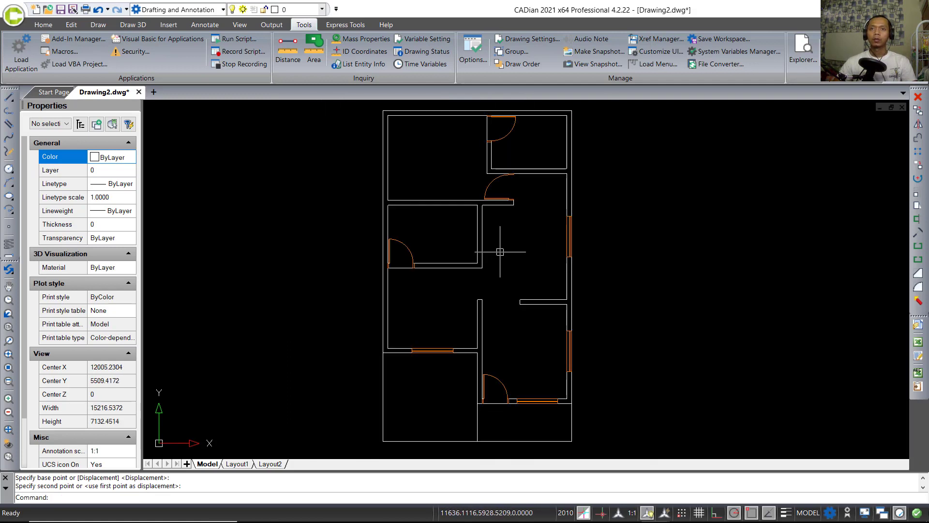
type("hatch")
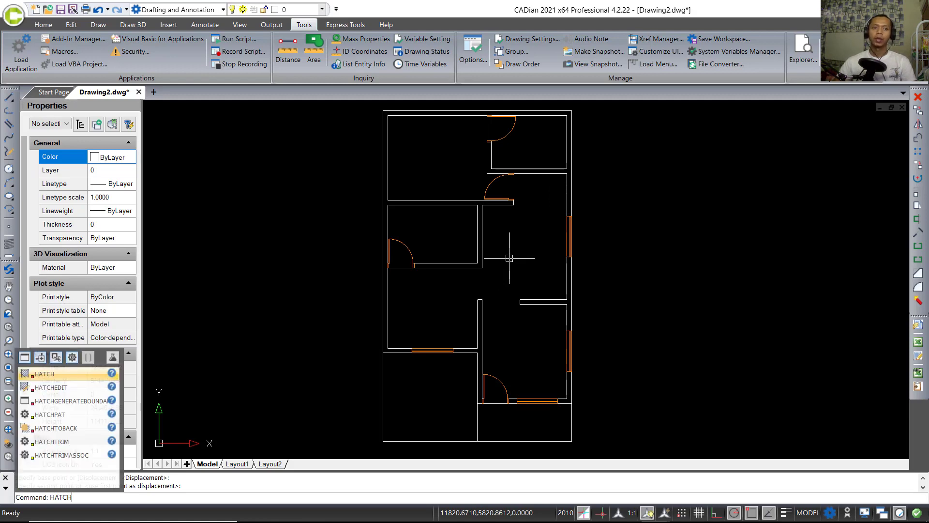
key("Return")
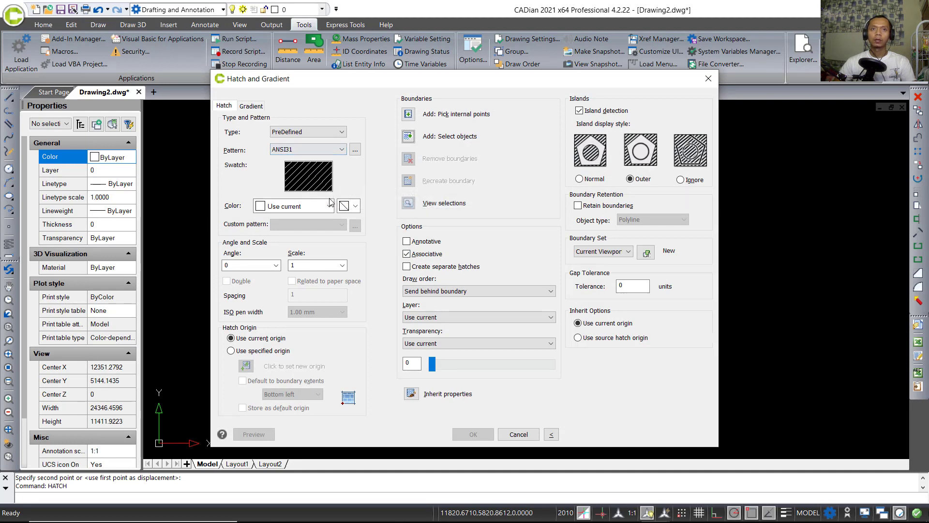
left_click(408, 114)
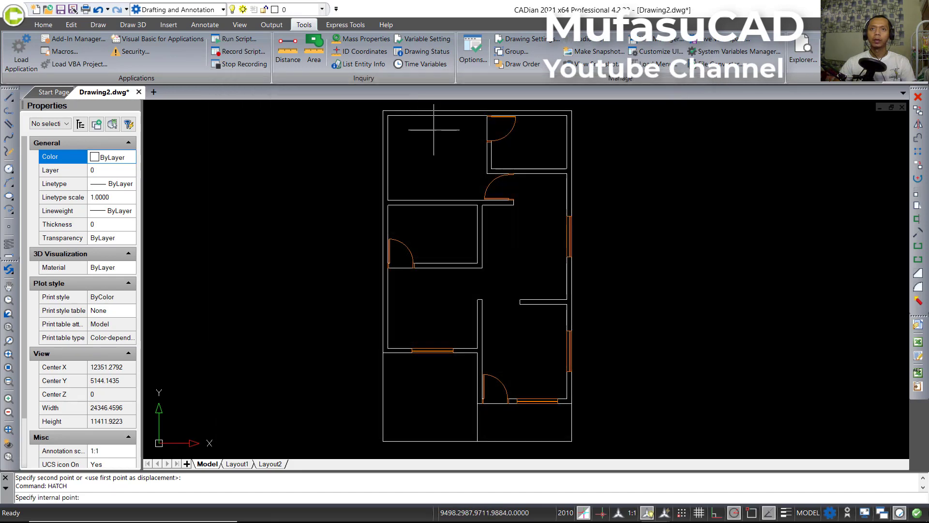
left_click(410, 201)
left_click(467, 349)
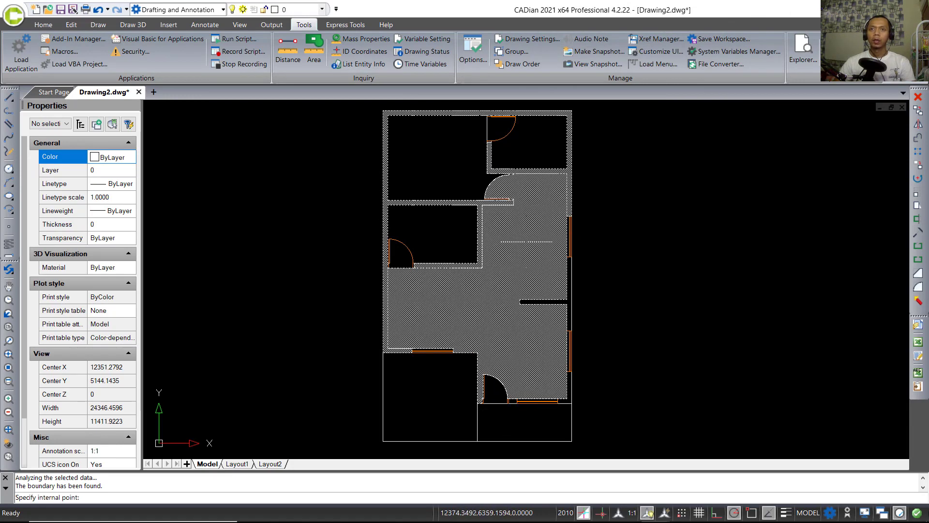
key("Escape")
Step: Trim the short wall end line where it crosses the frame on the hinge side of the front door
scroll(490, 405, "up", 6)
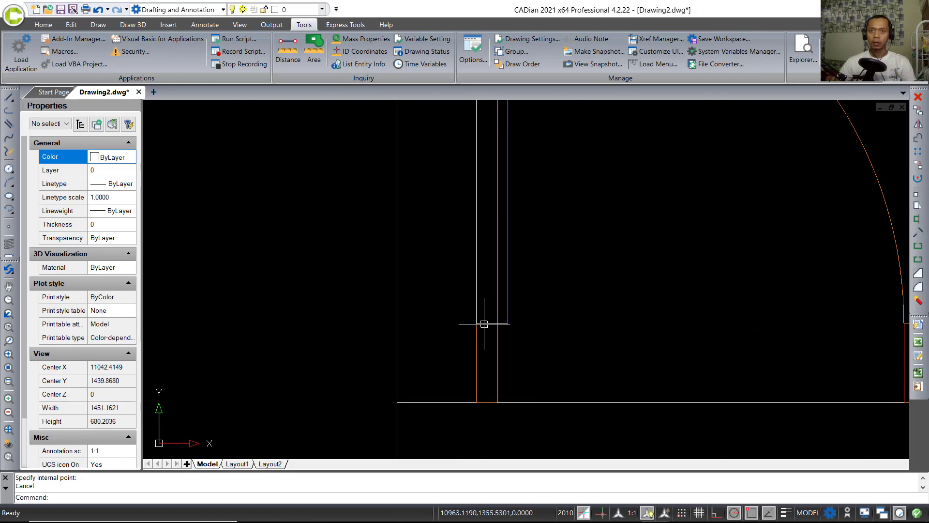
left_click(484, 324)
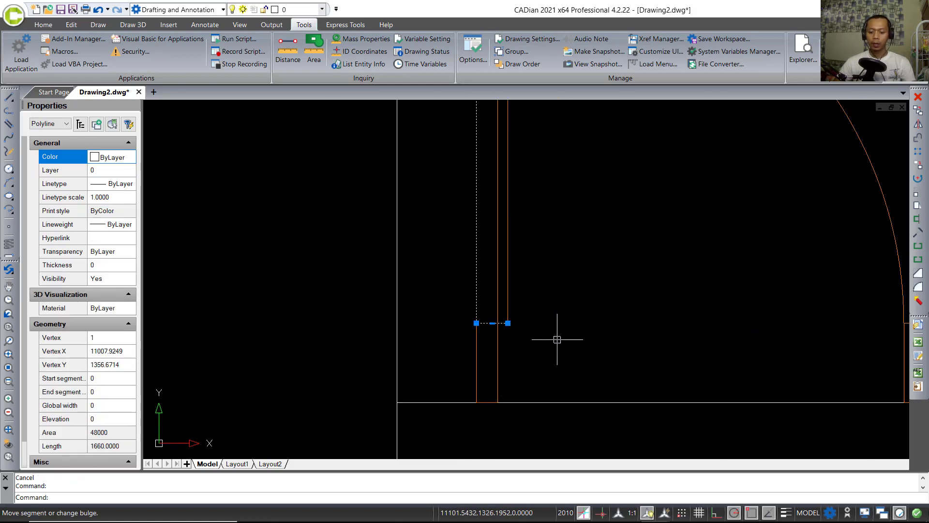
key("Escape")
type("tr")
key("Return")
key("Return")
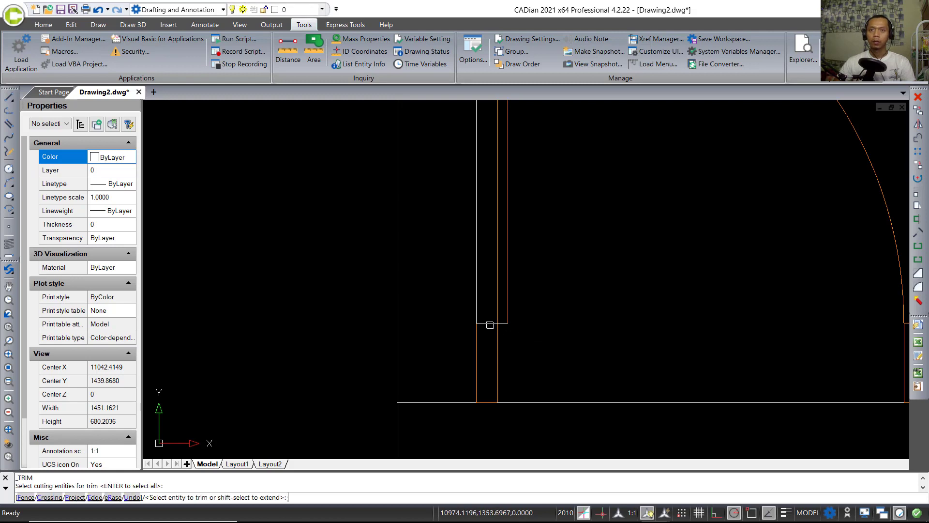
left_click(492, 326)
left_click(503, 324)
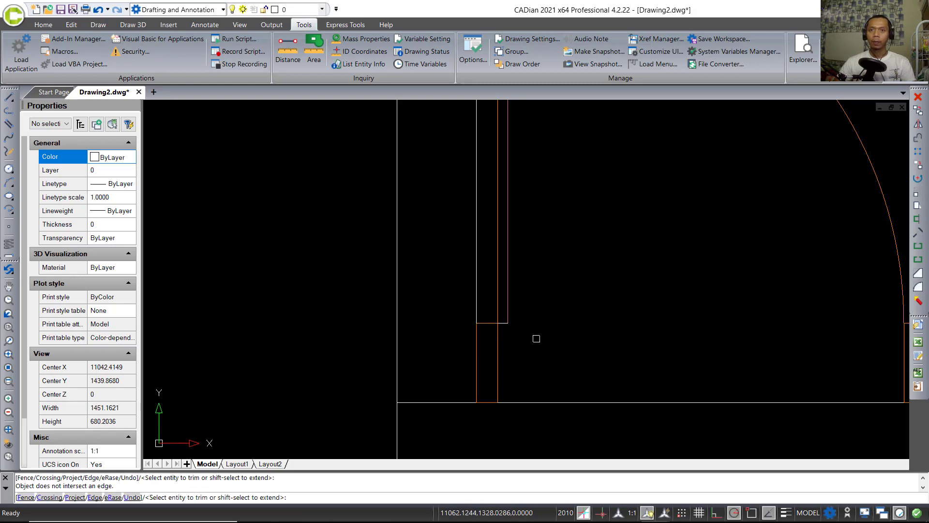
Step: Extend the inner wall line beside the front door's hinge side down to the outer wall line
key("Escape")
type("T")
key("Return")
key("Escape")
type("TR")
key("Return")
key("Return")
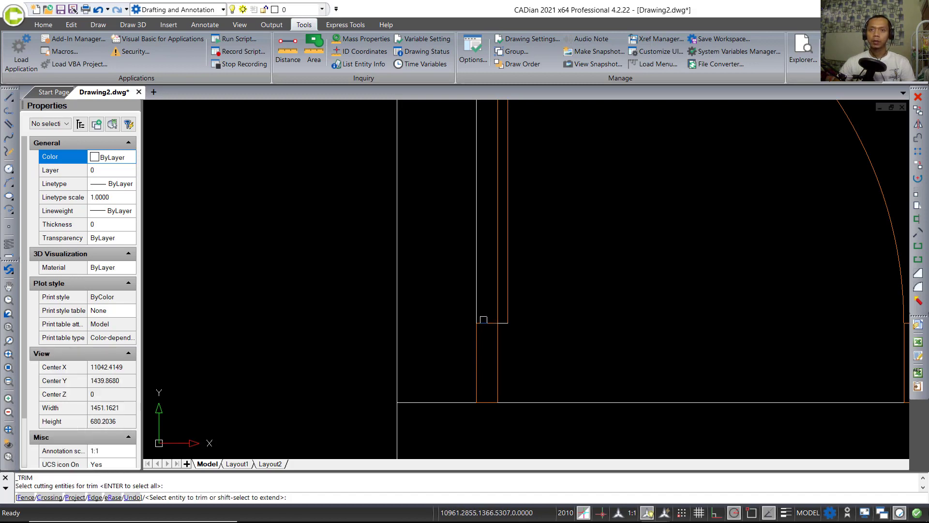
left_click(478, 311)
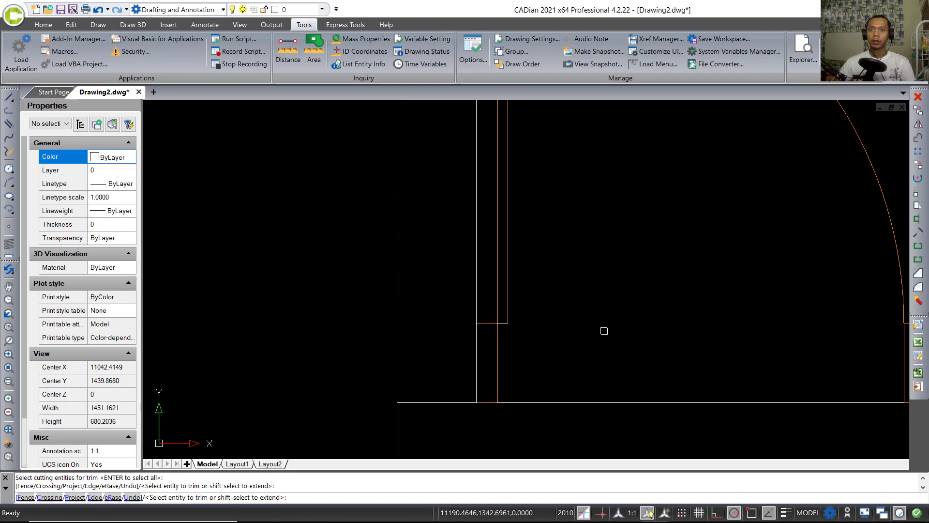
key("Return")
Step: Start a hatch and pick internal points in all wall segments of the floor plan as its boundaries
scroll(543, 365, "down", 5)
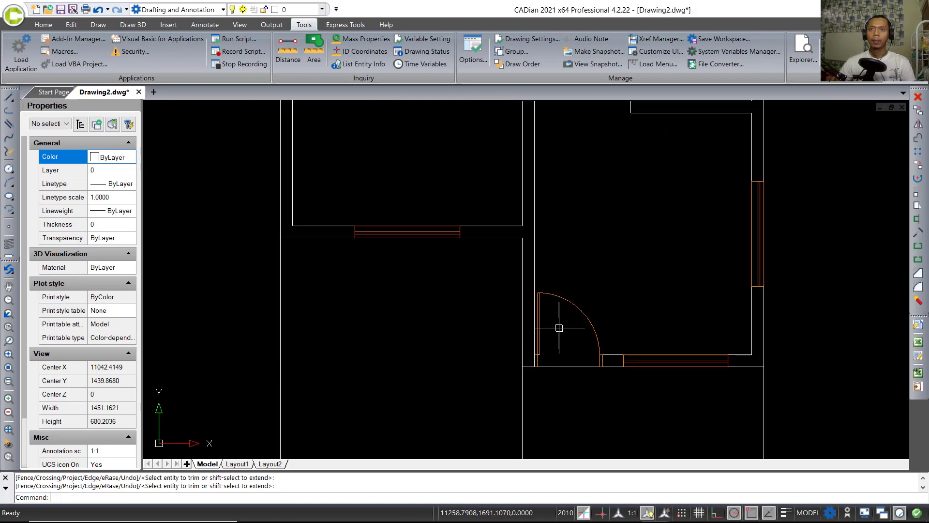
middle_click_drag(503, 326, 550, 378)
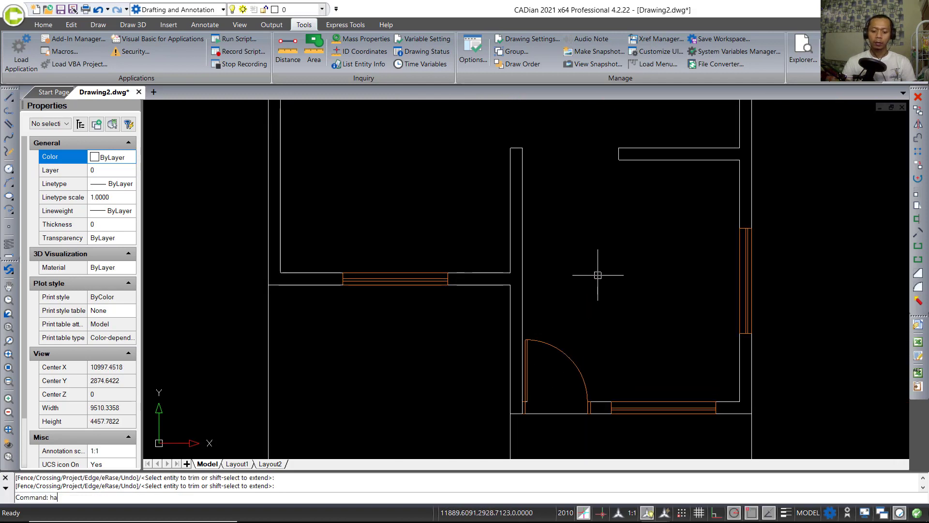
key("Escape")
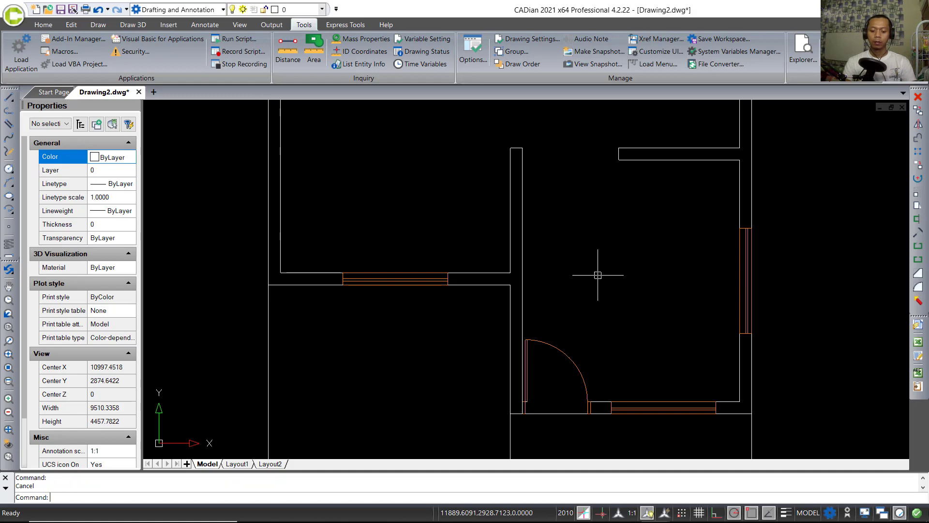
type("hatch")
key("Return")
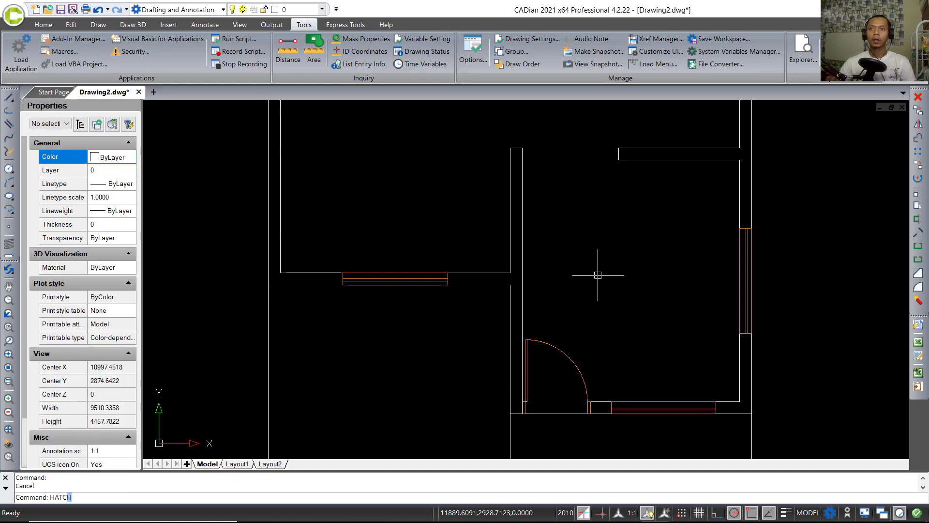
left_click(409, 114)
left_click(516, 278)
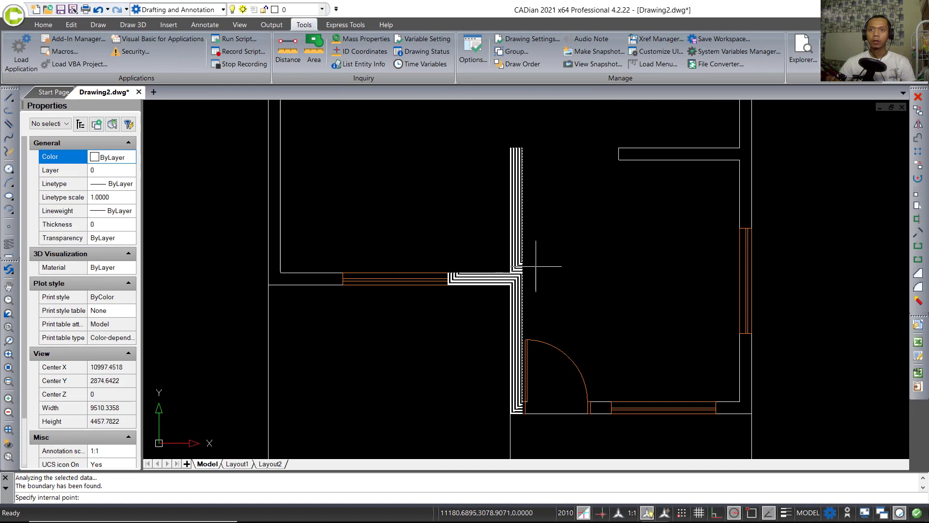
left_click(602, 408)
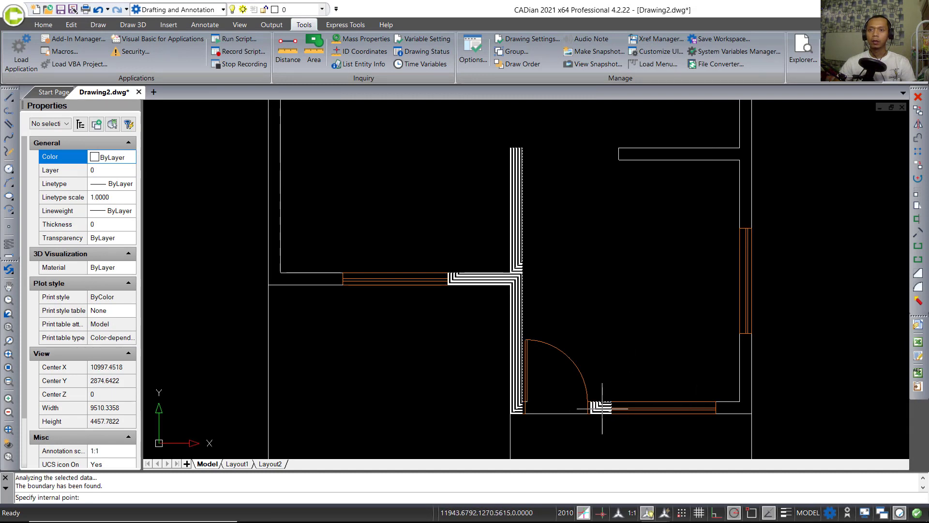
scroll(720, 369, "down", 5)
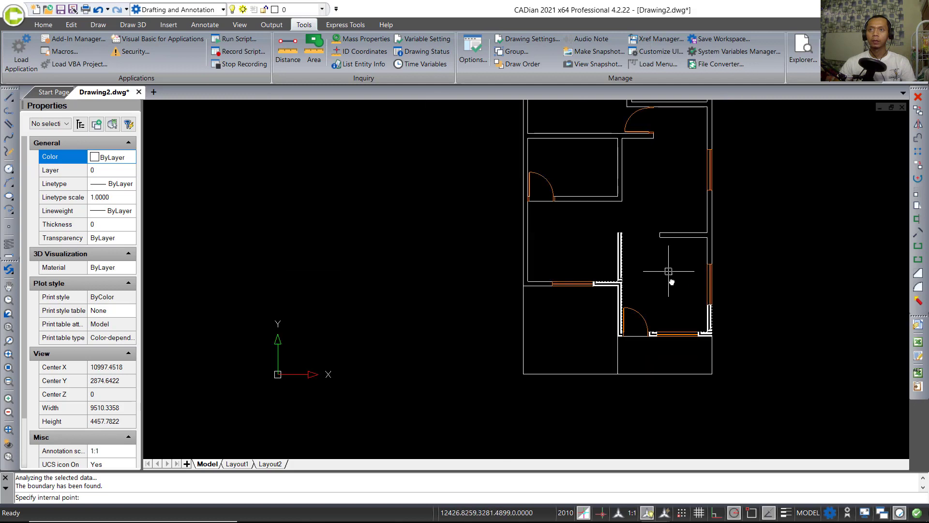
left_click(669, 329)
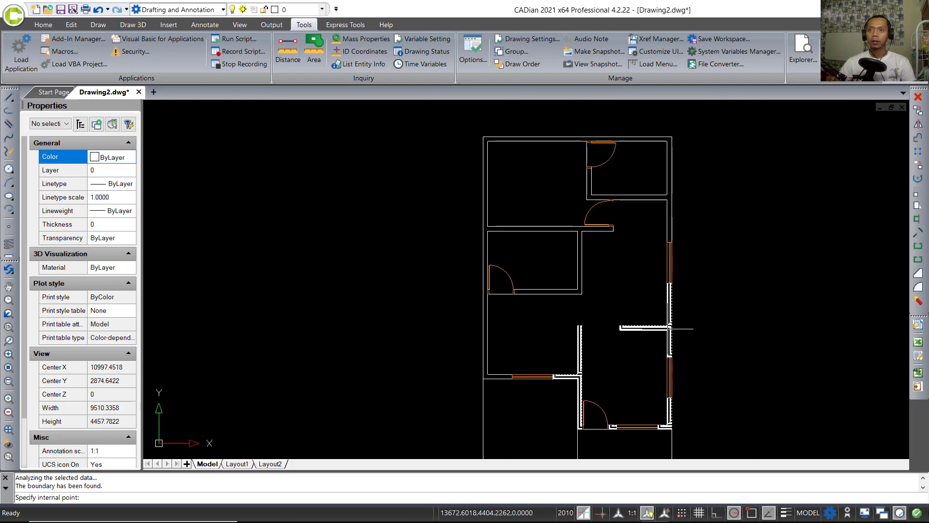
left_click(577, 292)
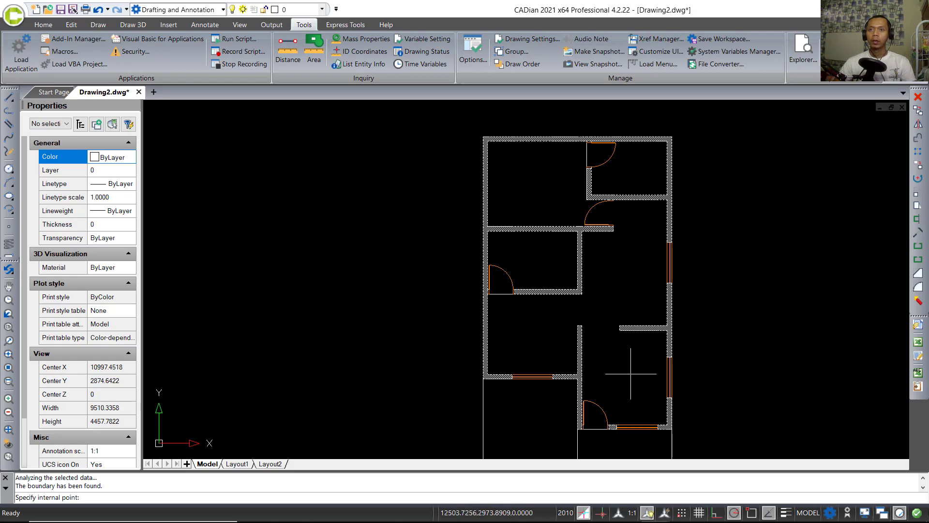
Step: Set the ANSI31 hatch scale to 25, preview it, and apply the hatch to the walls
scroll(564, 375, "up", 5)
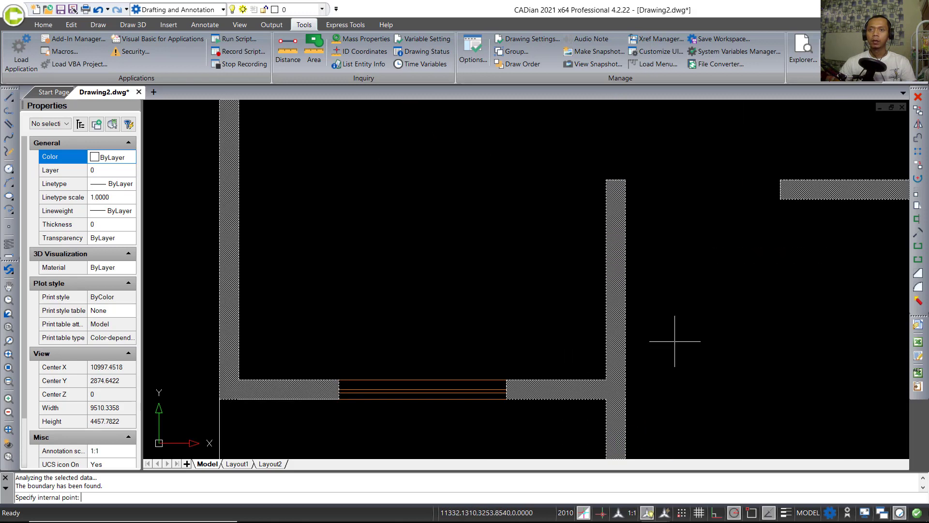
key("Return")
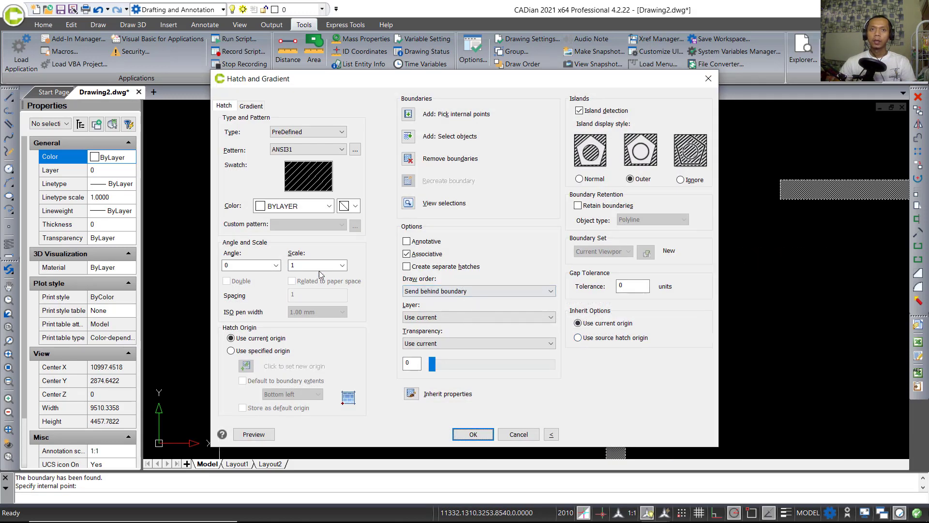
type("25")
left_click(253, 435)
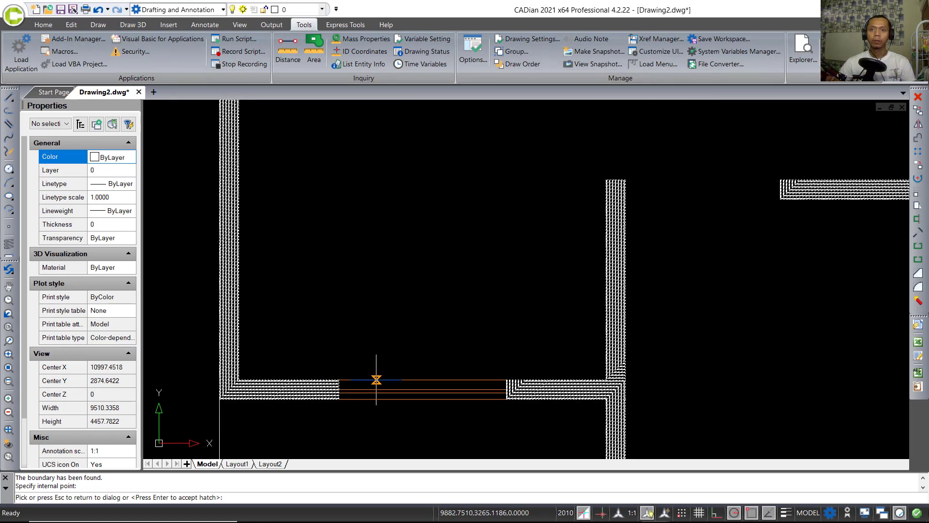
scroll(709, 303, "down", 3)
middle_click_drag(710, 303, 600, 317)
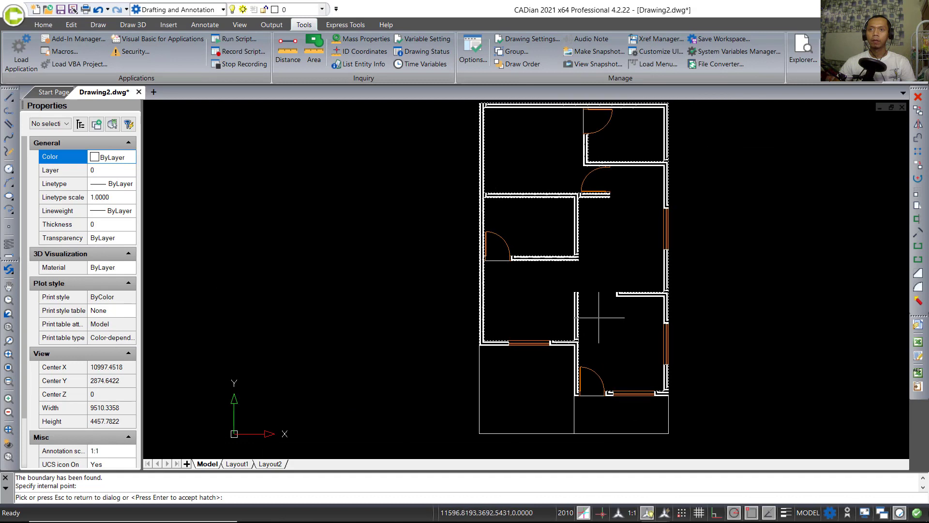
key("Return")
Step: Set the wall hatch's pattern scale to 500 and its color to Color 30
scroll(598, 317, "up", 3)
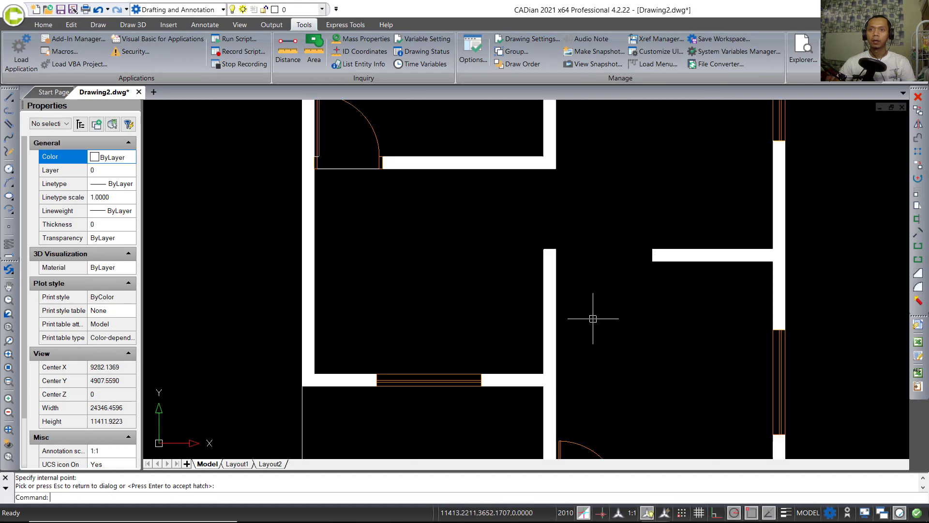
left_click(549, 379)
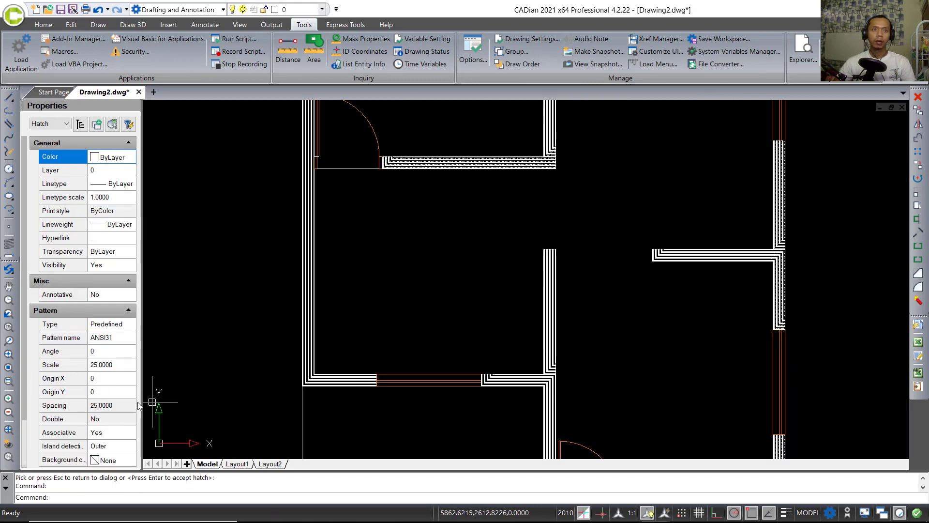
left_click(108, 364)
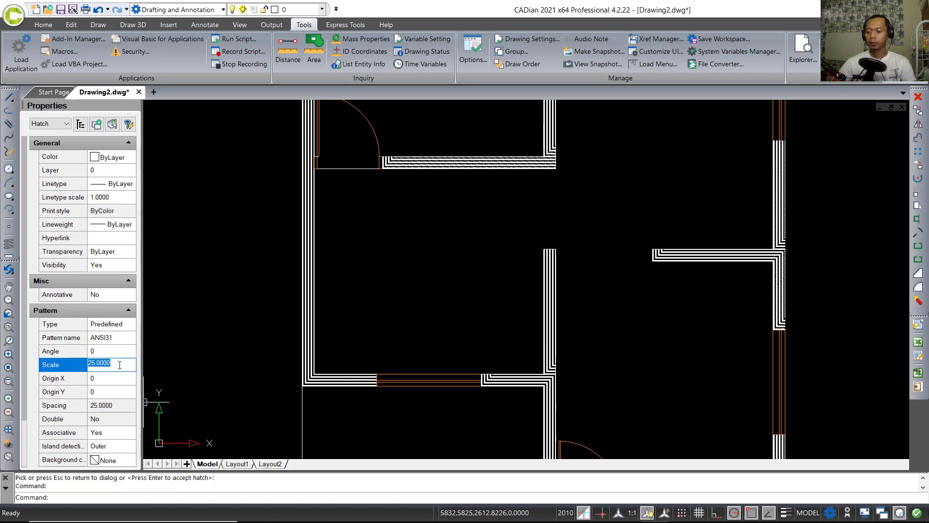
key("Tab")
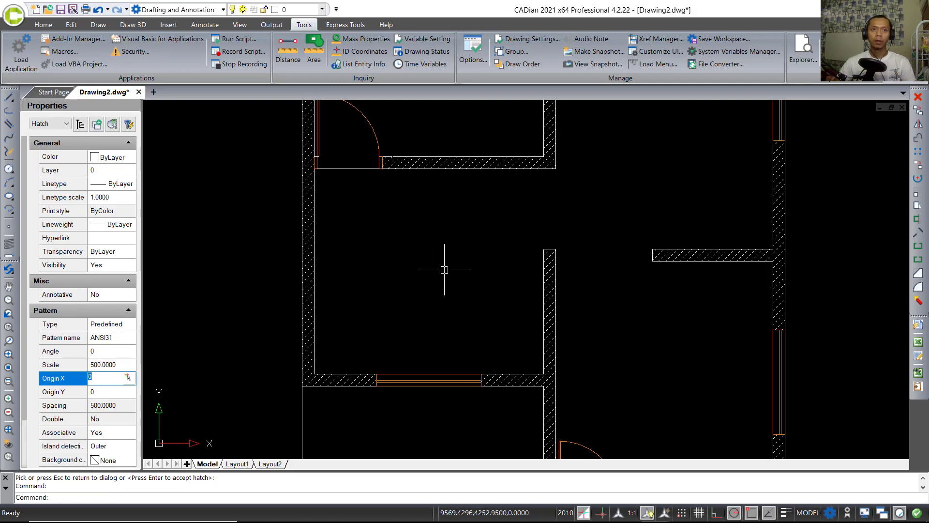
left_click(115, 159)
left_click(115, 161)
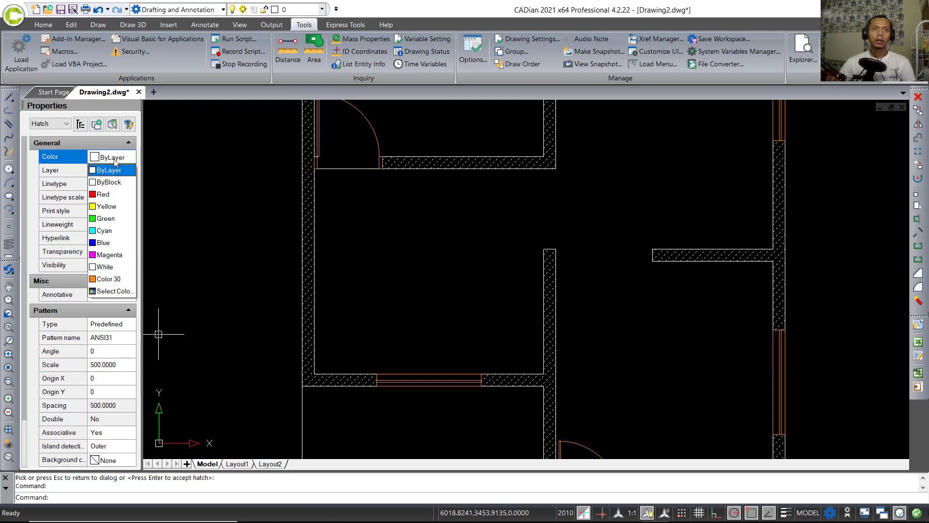
left_click(104, 282)
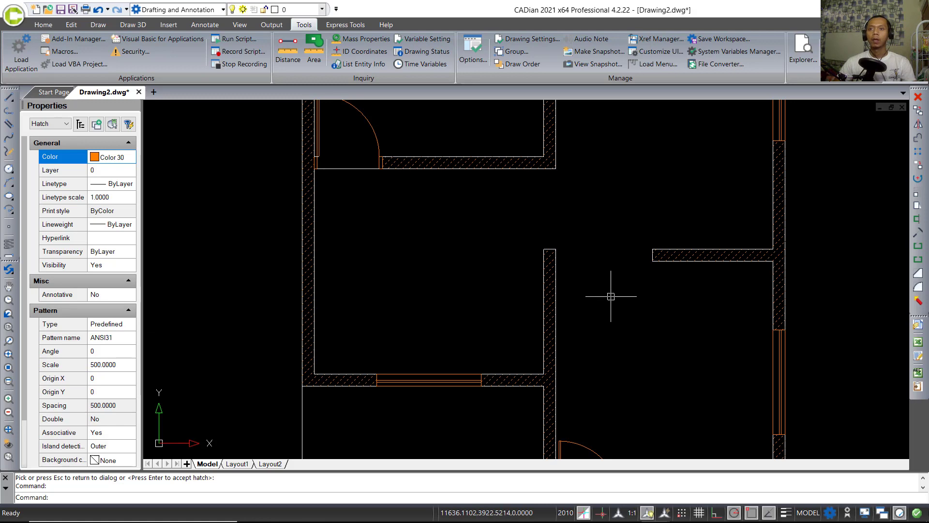
Step: Add the multiline text "ROOM 1" in the plan's upper-left room, bringing the whole floor plan into view
scroll(601, 291, "down", 4)
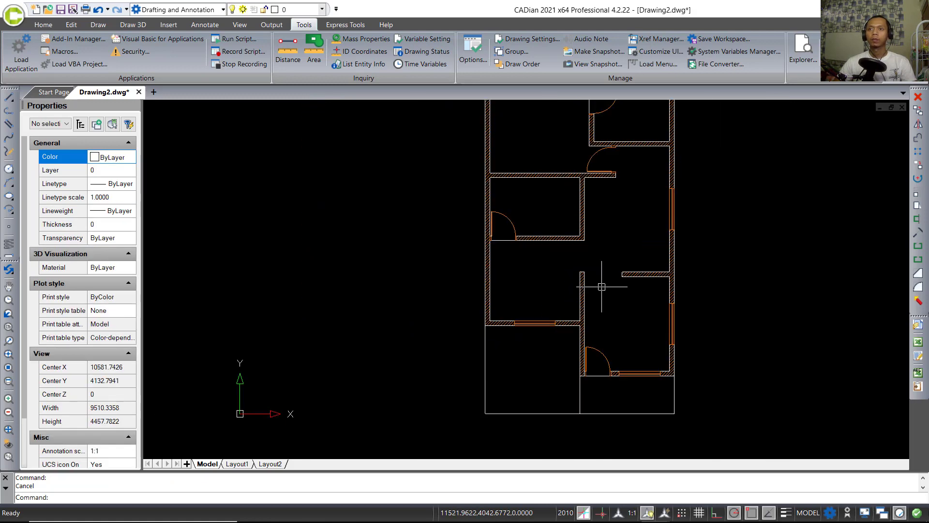
middle_click_drag(550, 365, 551, 303)
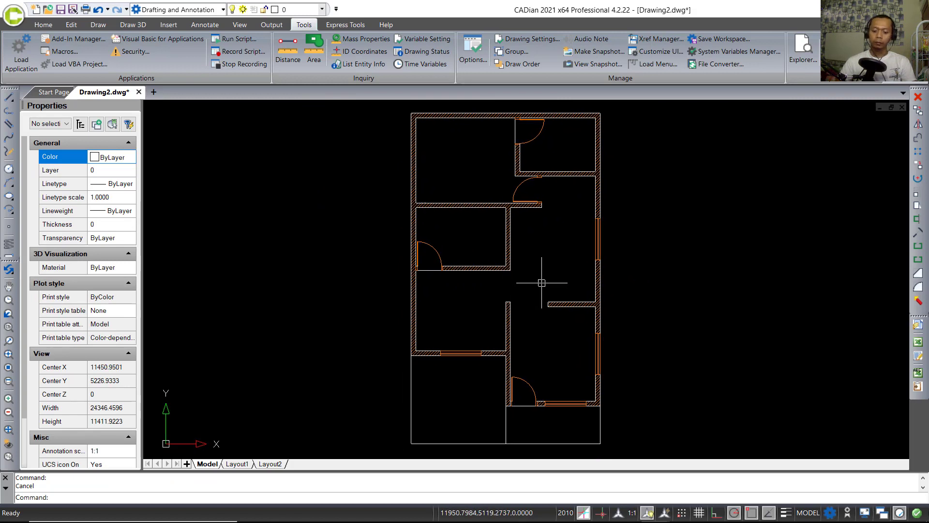
type("MTEXT")
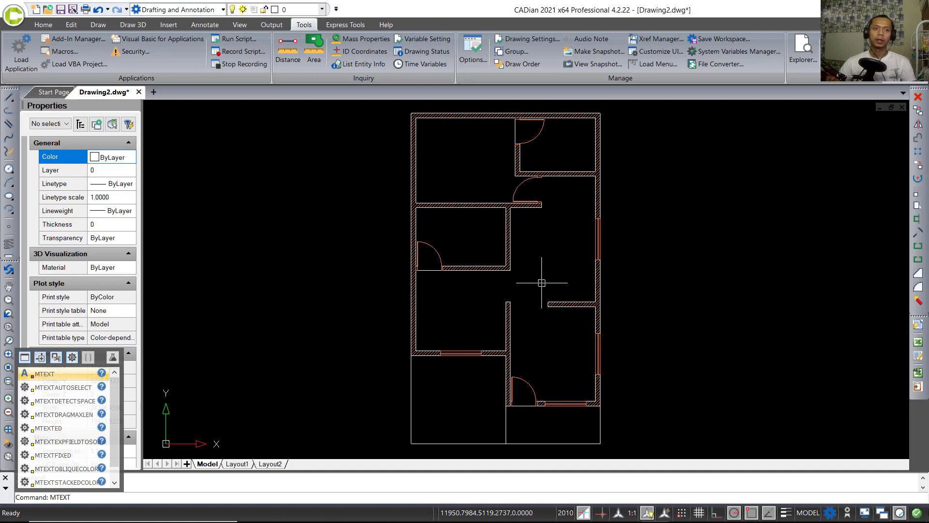
key("Return")
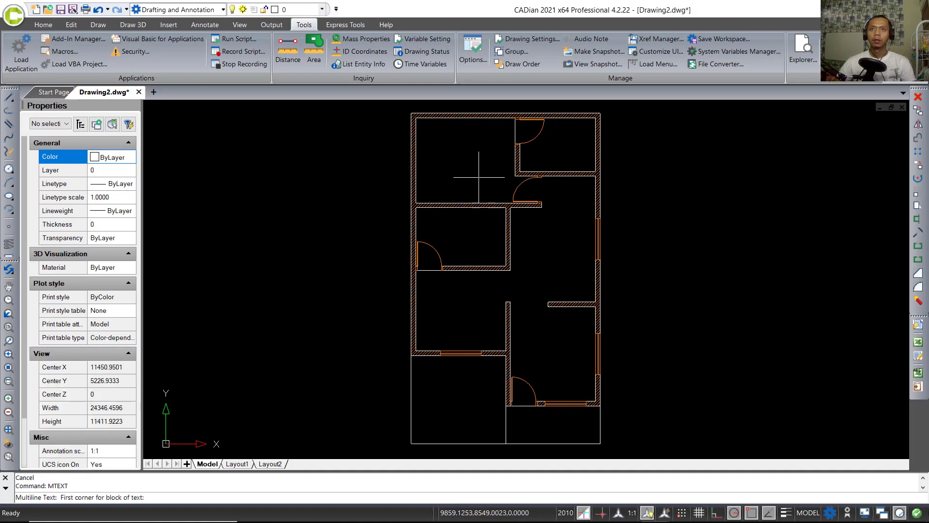
left_click(451, 147)
left_click(908, 455)
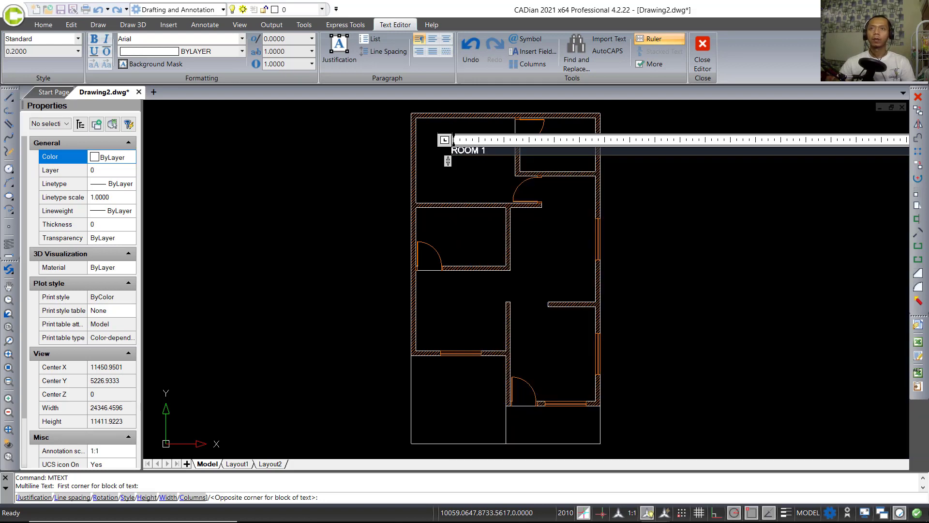
key("Escape")
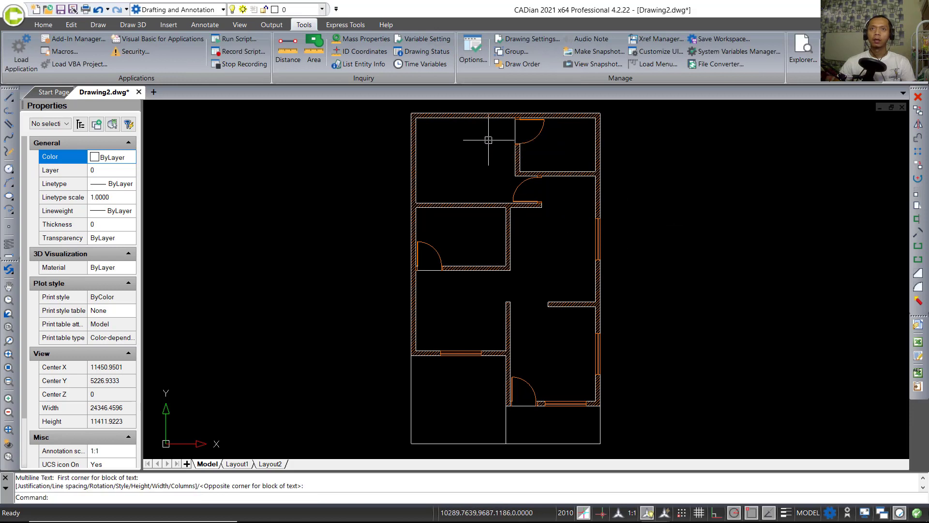
Step: Try a text height of 250 on the ROOM 1 label and settle on 150
left_click(493, 133)
left_click(435, 172)
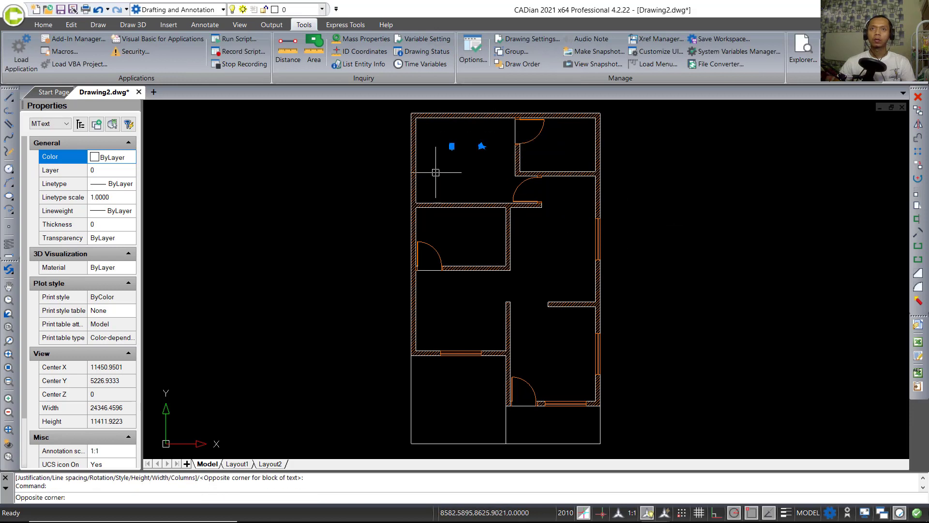
left_click(454, 146)
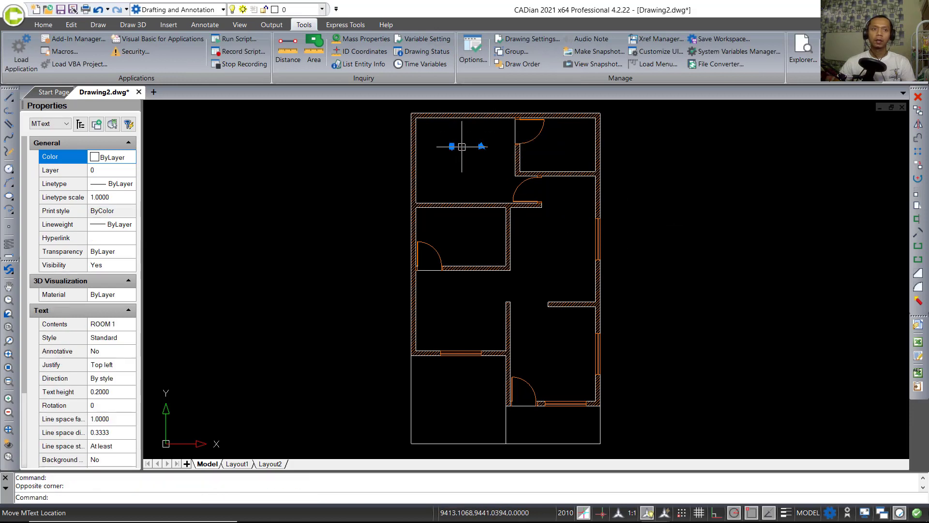
left_click(114, 396)
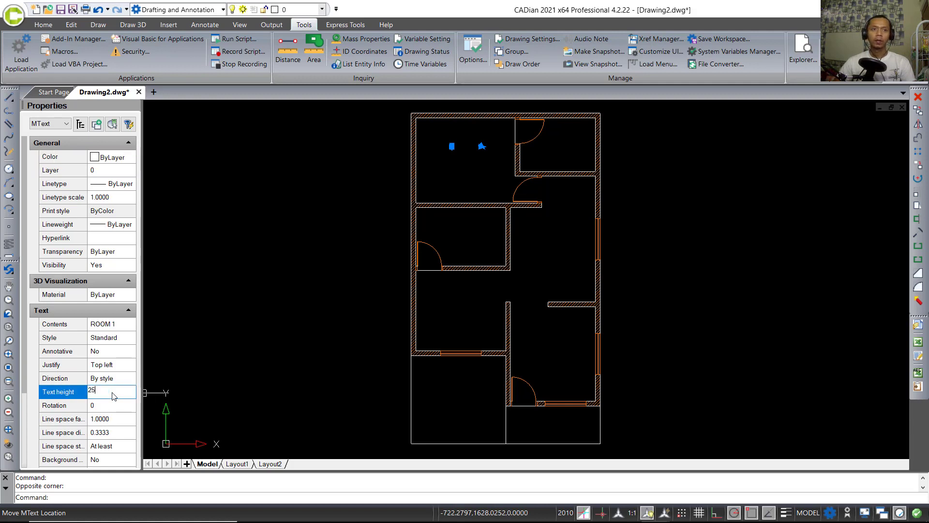
type("250")
left_click(114, 408)
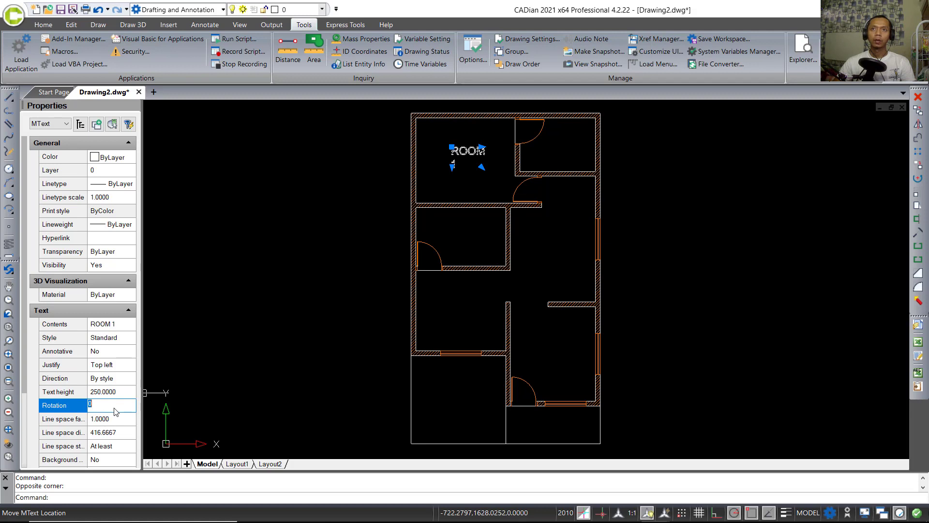
left_click(103, 394)
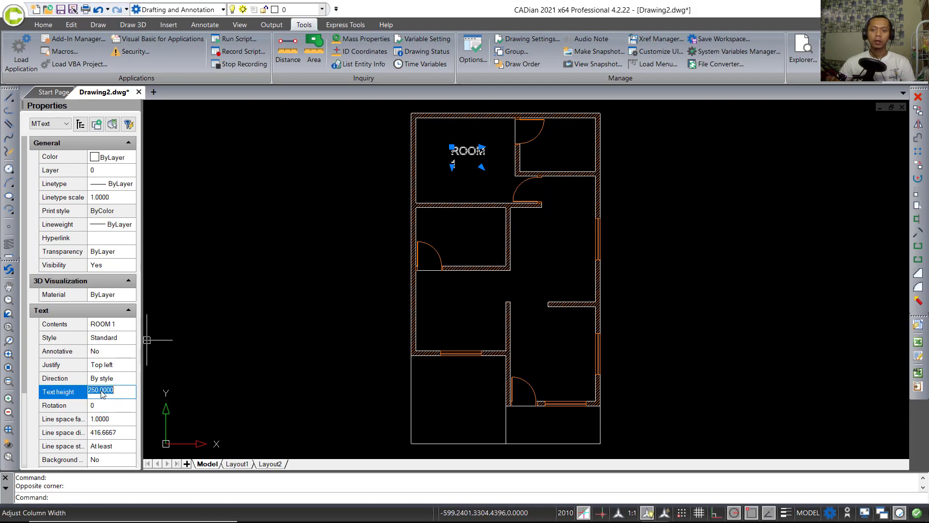
type("15")
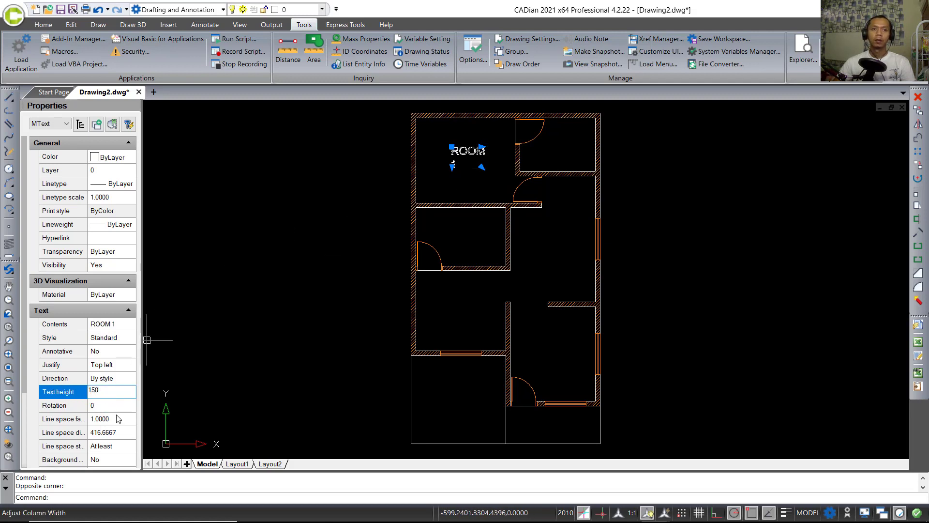
type("0")
left_click(121, 409)
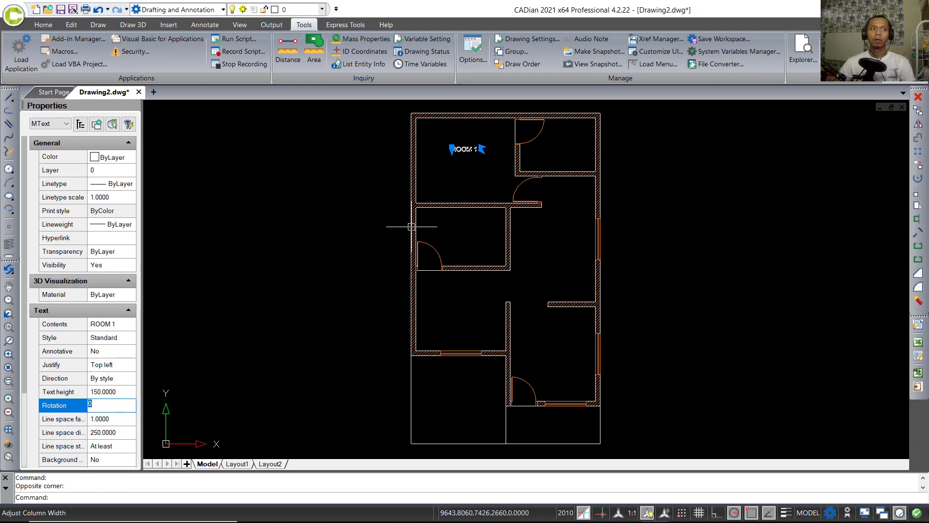
Step: Set the ROOM 1 label's color to Yellow and deselect it
left_click(116, 157)
left_click(128, 157)
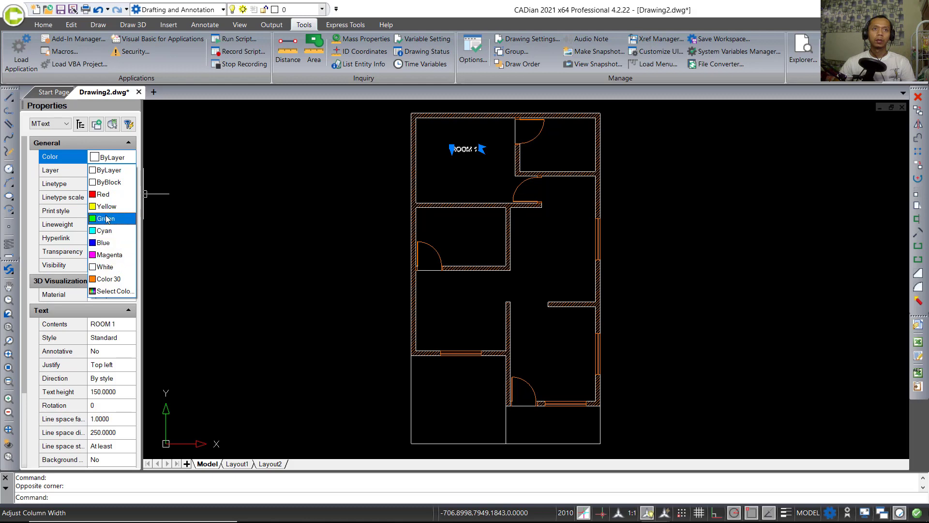
left_click(110, 209)
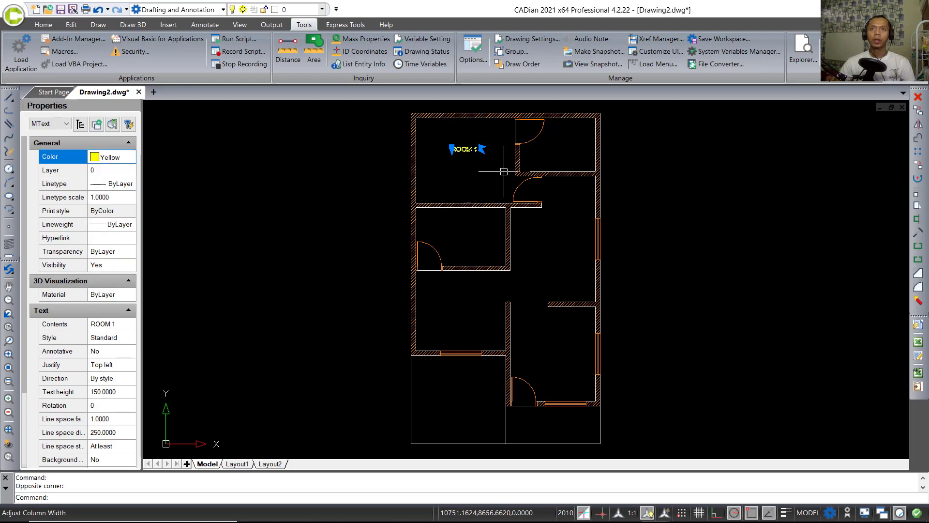
key("Escape")
Step: Move the ROOM 1 label about 200 units straight down within the upper-left room
scroll(482, 165, "up", 3)
key("m")
key("Return")
left_click(448, 161)
key("Return")
left_click(498, 182)
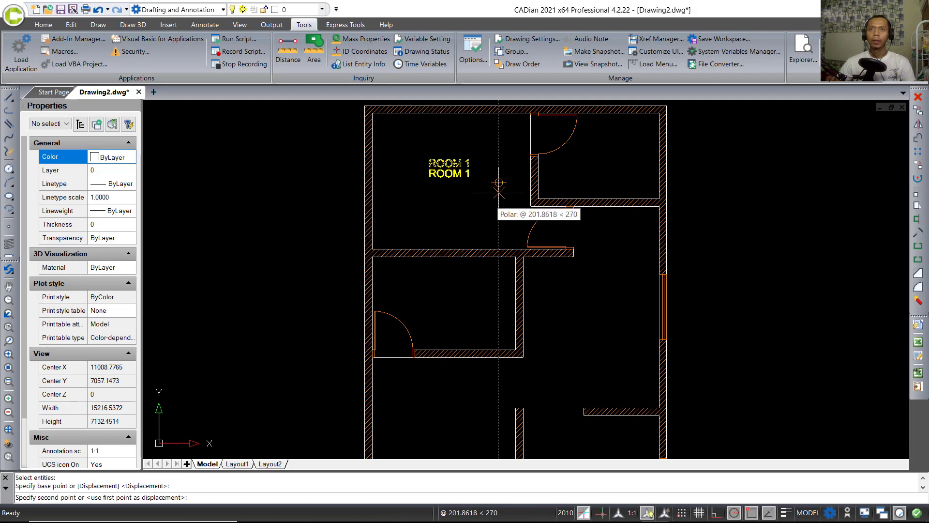
left_click(498, 193)
Step: Copy the ROOM 1 label into the small upper-right room, the open area below it, and the middle-left room
middle_click_drag(482, 224, 480, 189)
type("co")
key("Return")
left_click(462, 135)
key("Return")
left_click(439, 151)
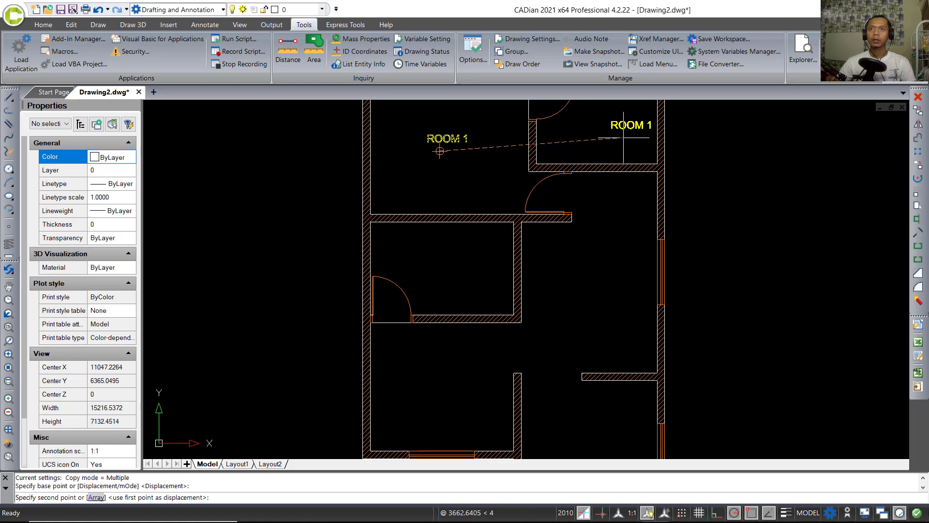
middle_click_drag(604, 137, 581, 193)
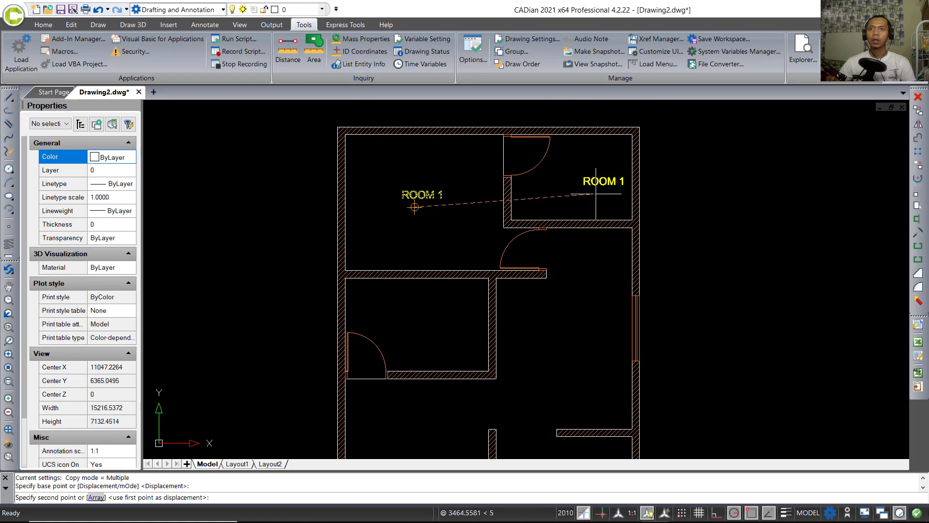
left_click(564, 187)
middle_click_drag(564, 348, 563, 248)
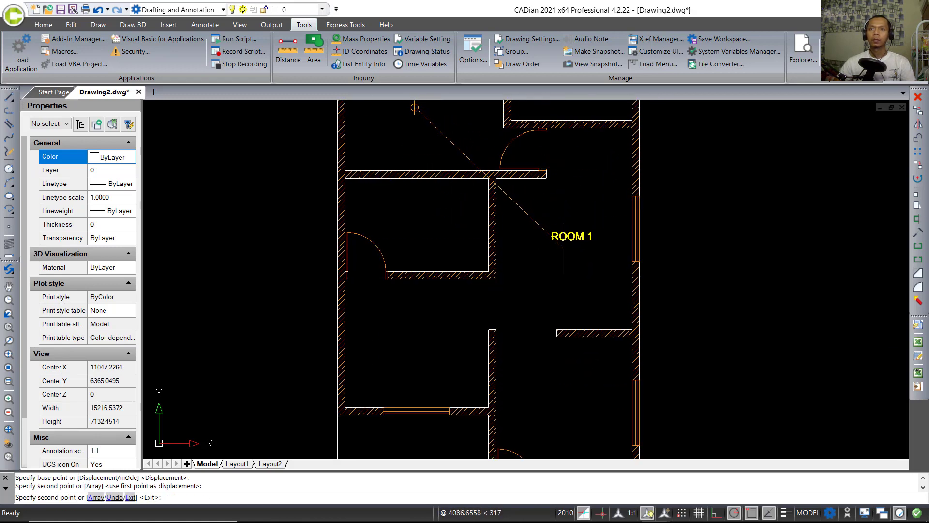
left_click(563, 251)
left_click(415, 238)
Step: Place further ROOM 1 copies in the lower-left room, the front-door room, and the two unhatched areas at the front
middle_click_drag(403, 365, 439, 279)
left_click(450, 269)
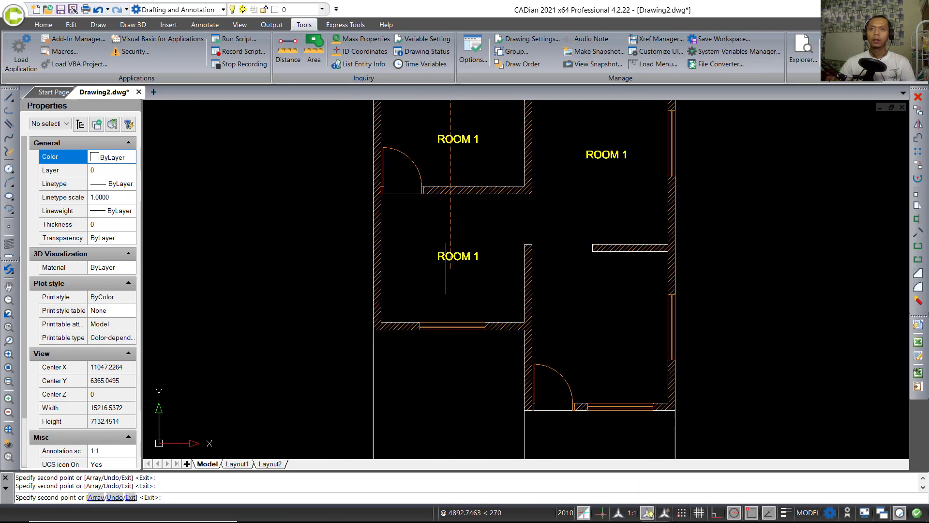
left_click(600, 336)
middle_click_drag(600, 335, 616, 263)
left_click(465, 335)
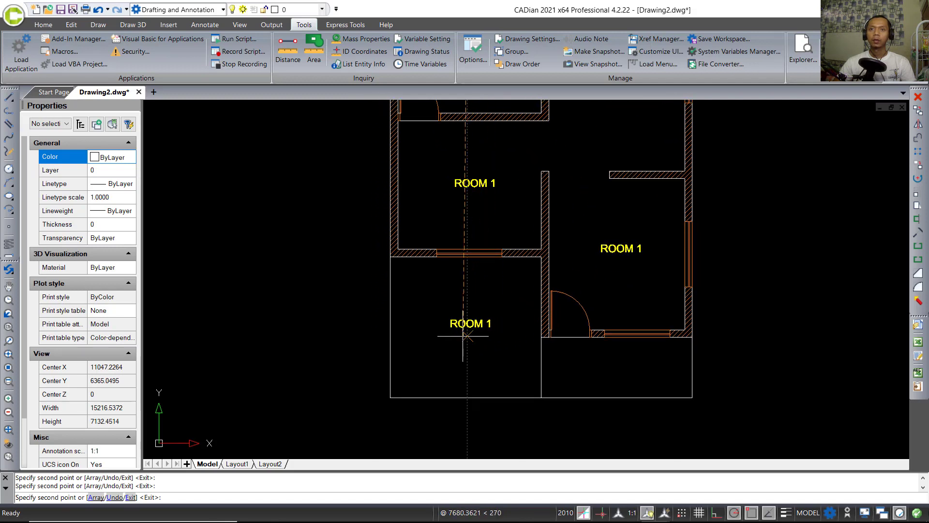
left_click(610, 383)
key("Escape")
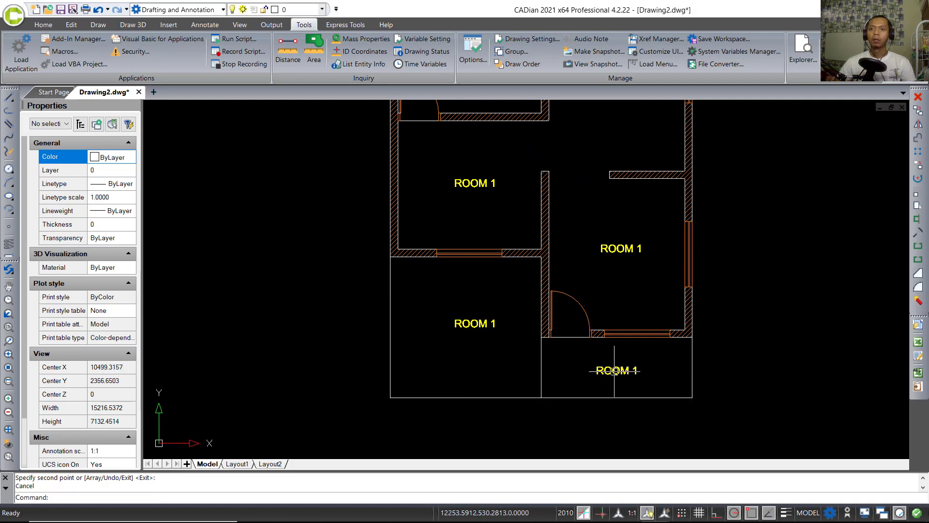
Step: Change the label in the small area outside the front door to TERRACE
double_click(612, 370)
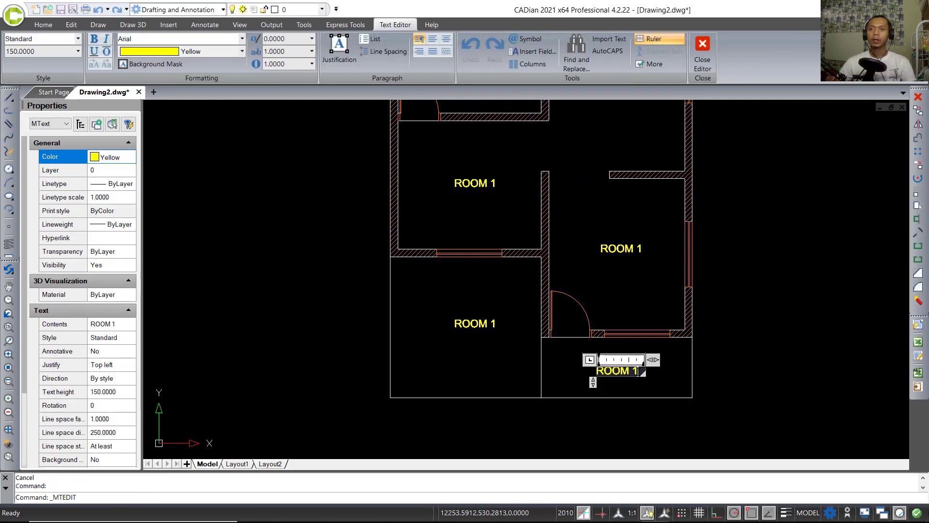
key("ctrl+a")
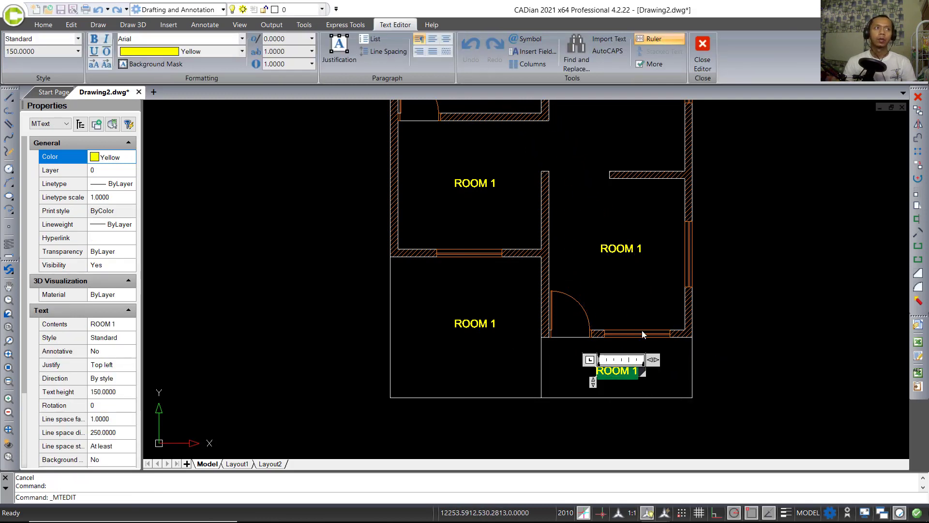
key("BackSpace")
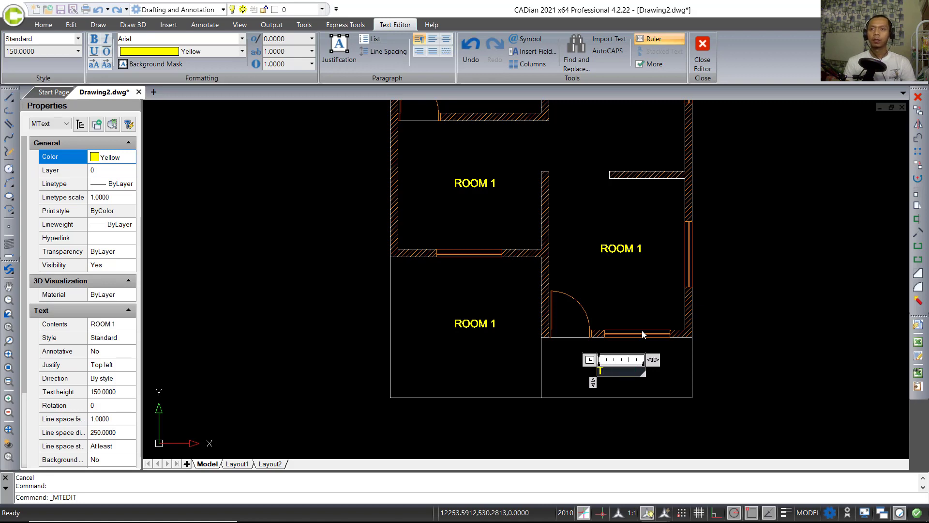
left_click(481, 360)
Step: Change the label in the open front-left area to GARAGE and move it about 154 units left
double_click(473, 323)
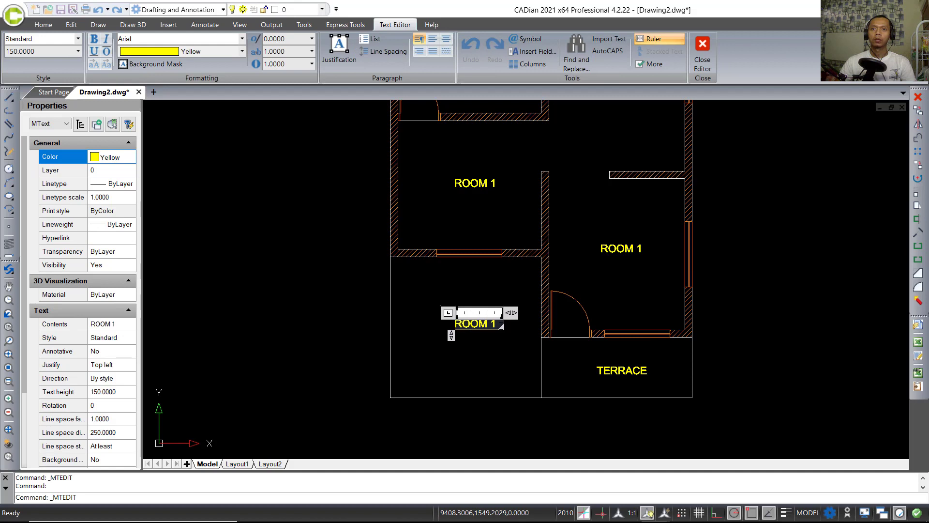
type("GARAGE")
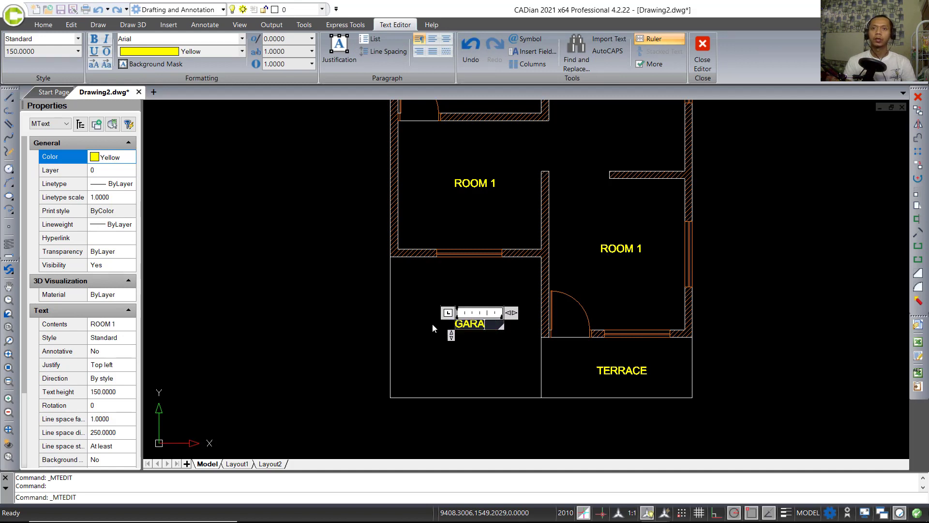
left_click(472, 363)
type("m")
key("Return")
left_click(479, 324)
key("Return")
left_click(499, 353)
left_click(492, 353)
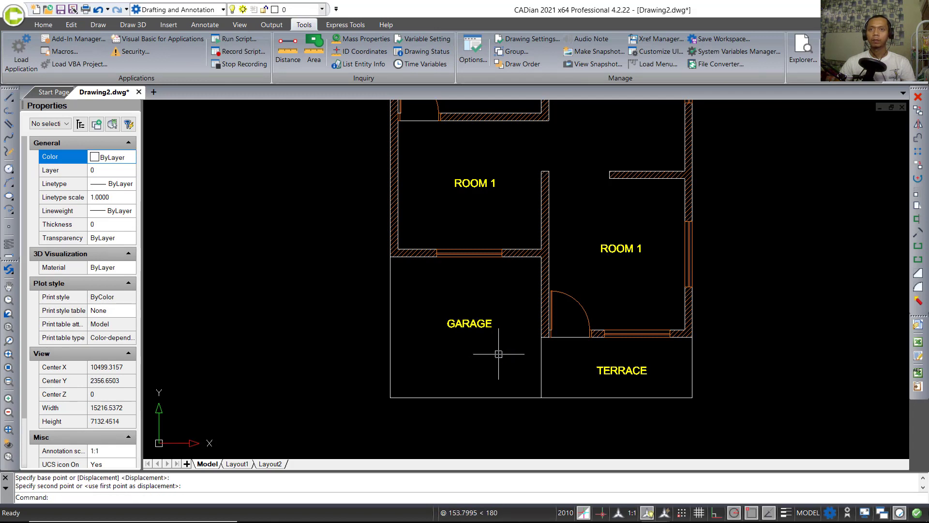
Step: Change the label in the front-door room to LIVINGROOM and shift it slightly left to center it
double_click(623, 248)
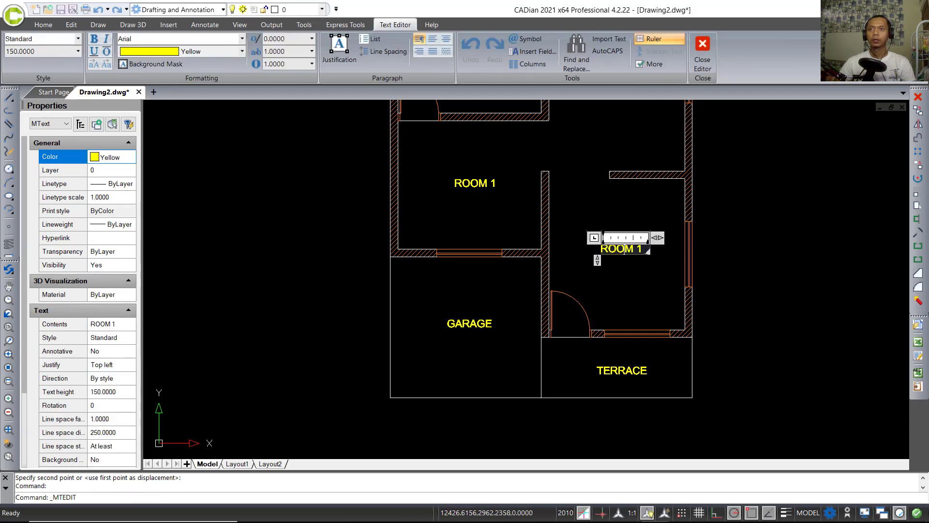
key("ctrl+a")
type("LIVINGROOM")
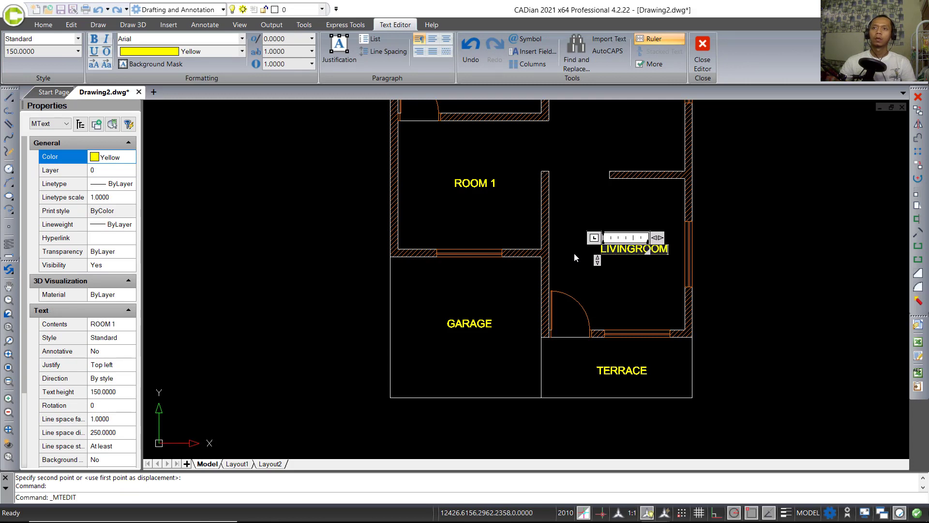
left_click(630, 305)
type("M")
key("Return")
left_click(649, 252)
key("Return")
left_click(624, 248)
left_click(616, 242)
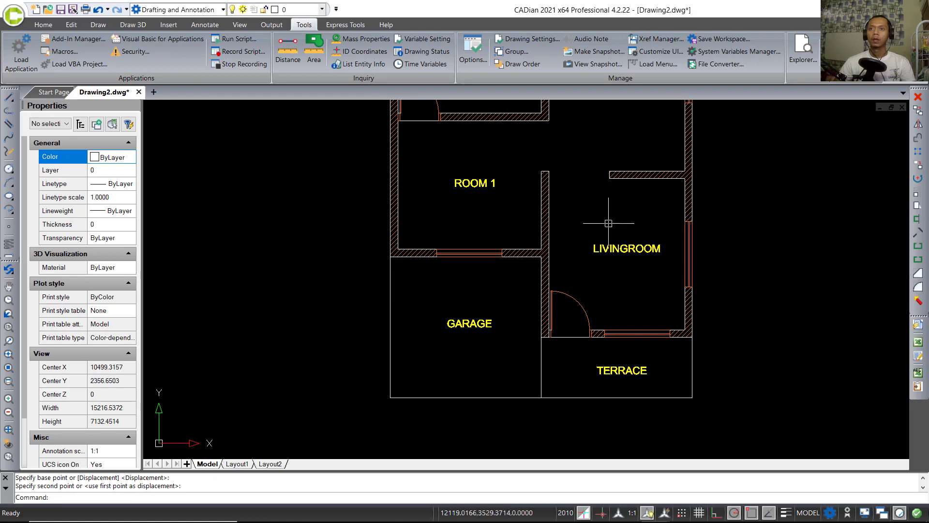
Step: Change the ROOM 1 label in the room directly behind the garage to KITCHEN
middle_click_drag(616, 242, 650, 335)
double_click(504, 275)
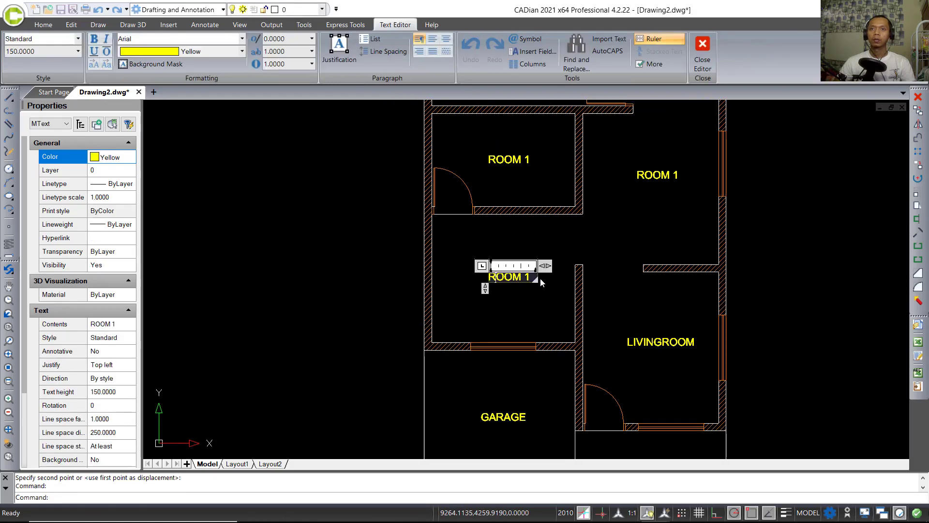
left_click_drag(532, 277, 472, 278)
type("K")
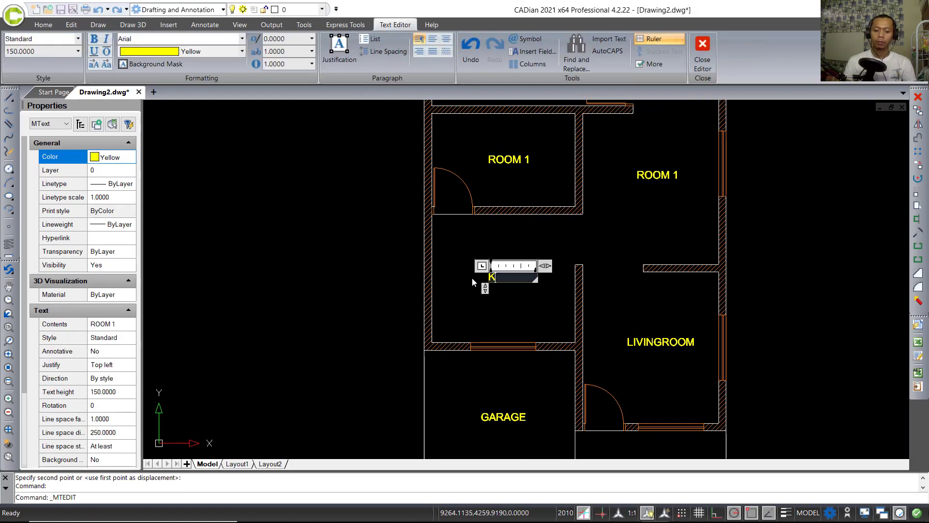
type("ITCHEN")
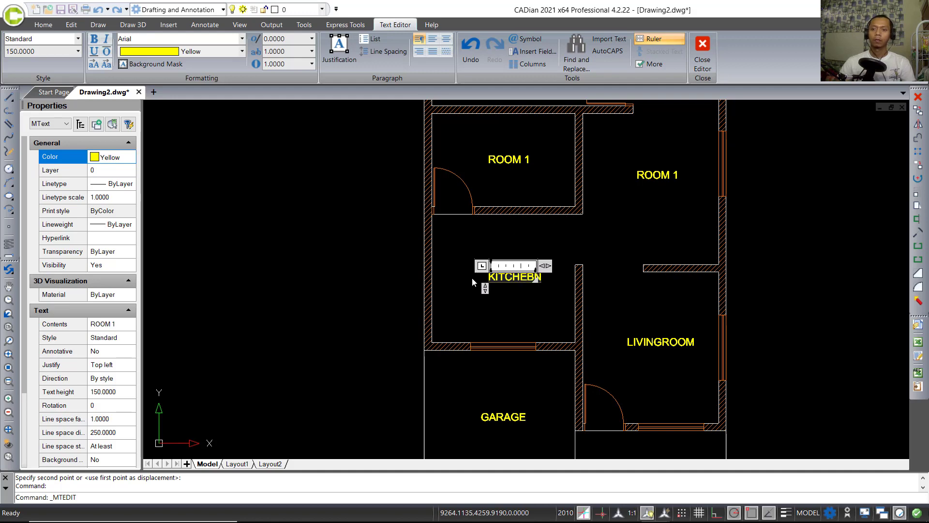
key("BackSpace")
type("N")
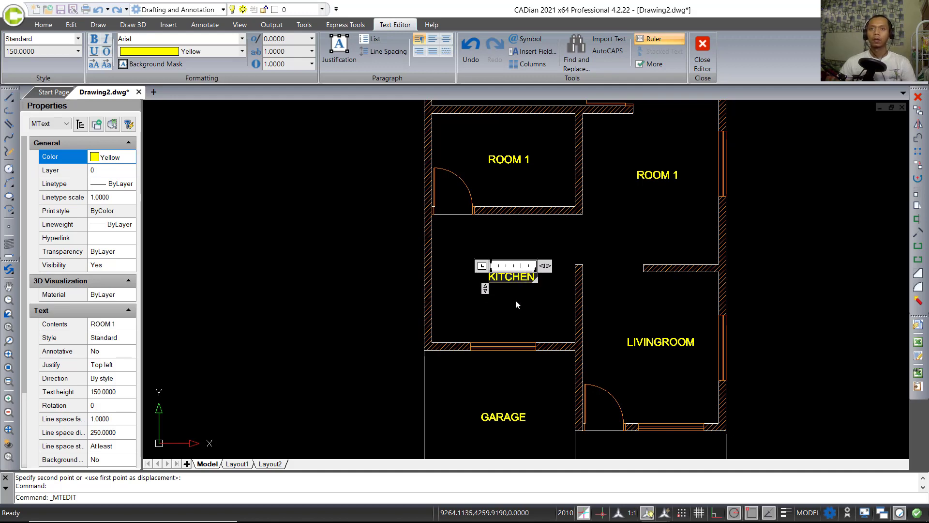
left_click(507, 298)
Step: Change the ROOM 1 label in the small enclosed room above the kitchen to TOILET 1
middle_click_drag(539, 252, 518, 320)
double_click(486, 228)
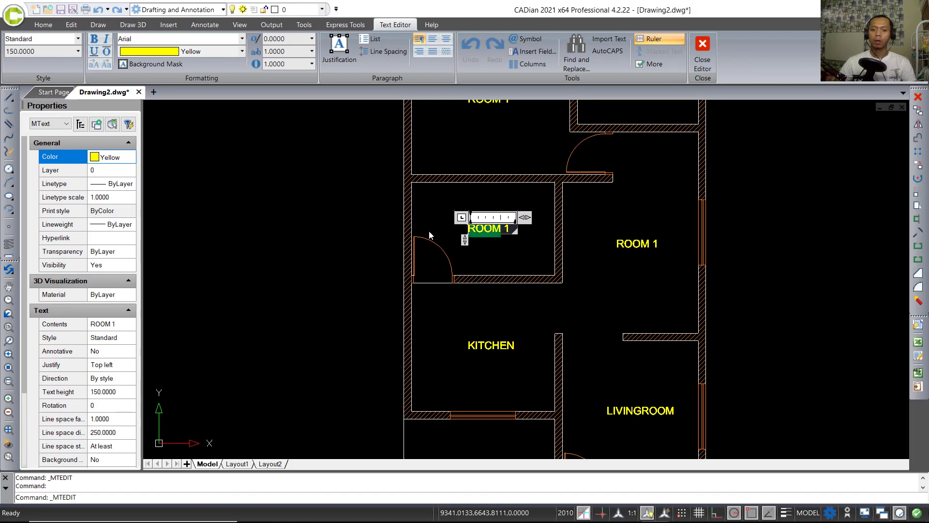
type("T")
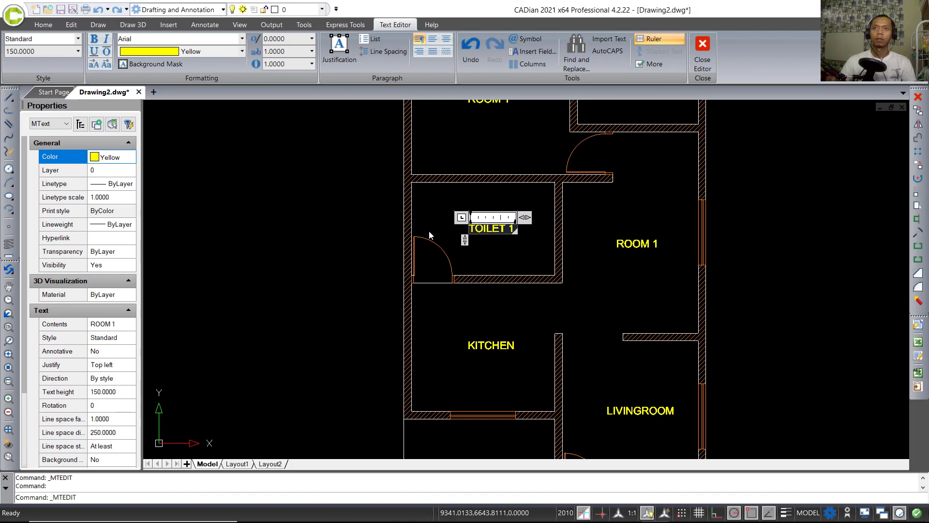
type("OILET")
left_click(643, 257)
Step: Change the ROOM 1 label in the open area above the living room to DININGROOM
double_click(643, 243)
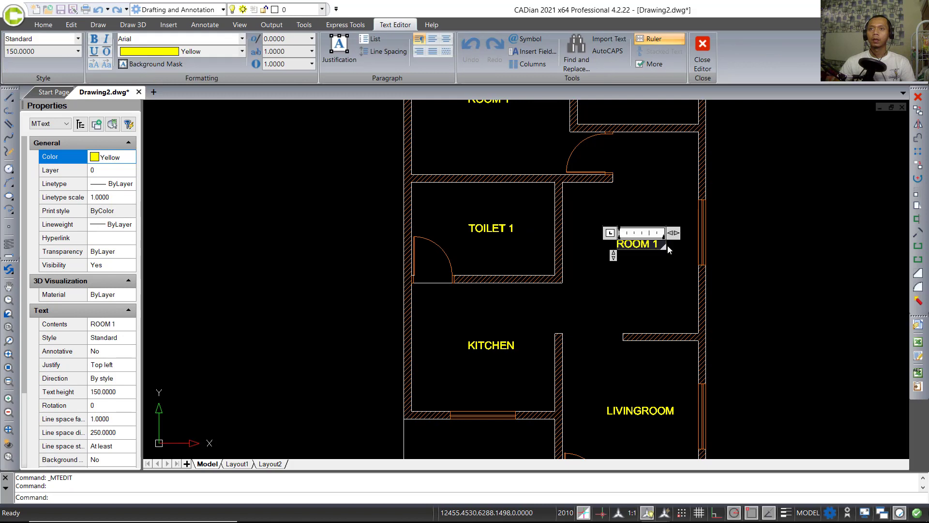
left_click_drag(661, 244, 607, 245)
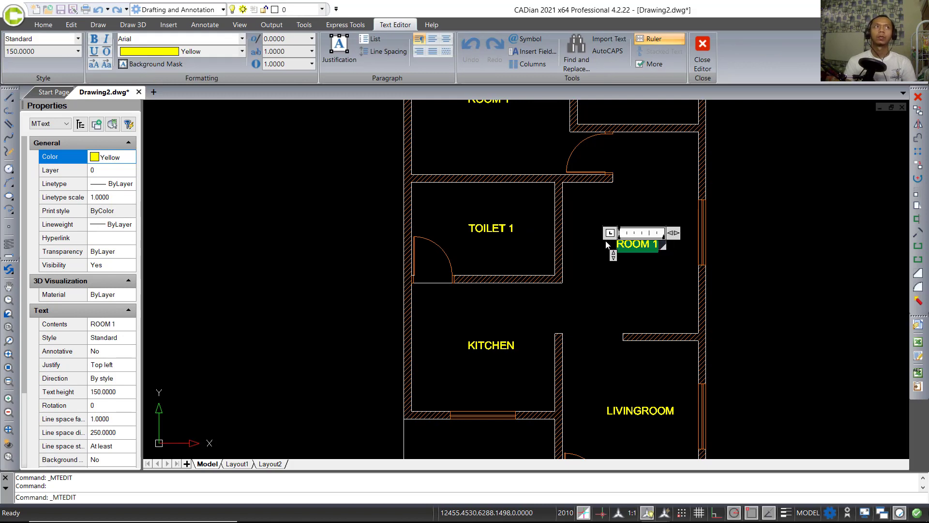
type("DININGROOM")
key("BackSpace")
key("BackSpace")
key("BackSpace")
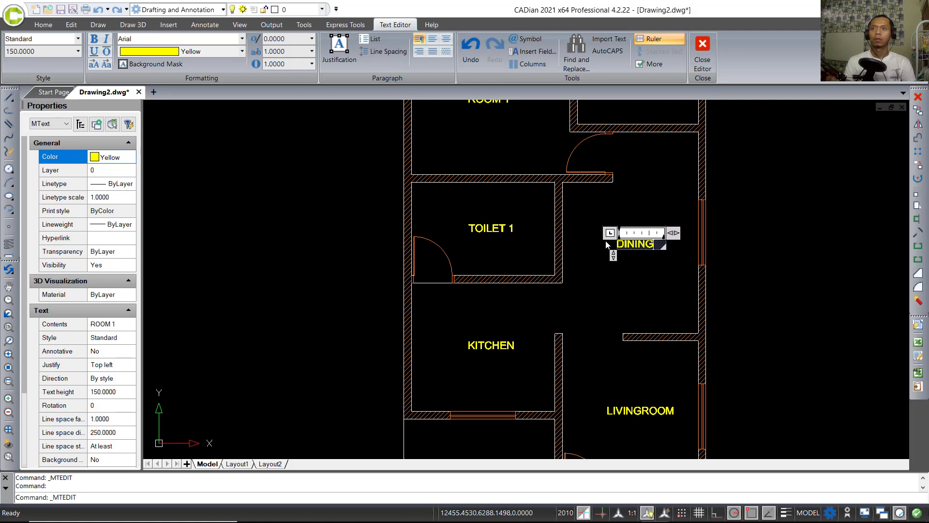
left_click(660, 280)
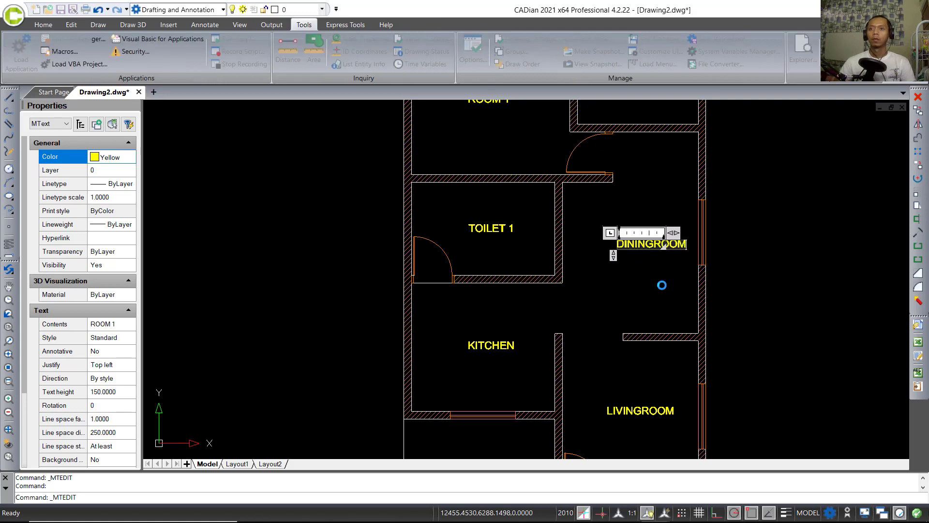
Step: Move the DININGROOM label slightly left to center it in its area
middle_click_drag(632, 191, 631, 234)
type("m")
key("space")
left_click(634, 281)
key("Return")
left_click(641, 307)
left_click(629, 307)
Step: Change the ROOM 1 label in the small upper-right room of the plan to TOILET 2
middle_click_drag(620, 114, 606, 215)
left_click(606, 215)
double_click(605, 215)
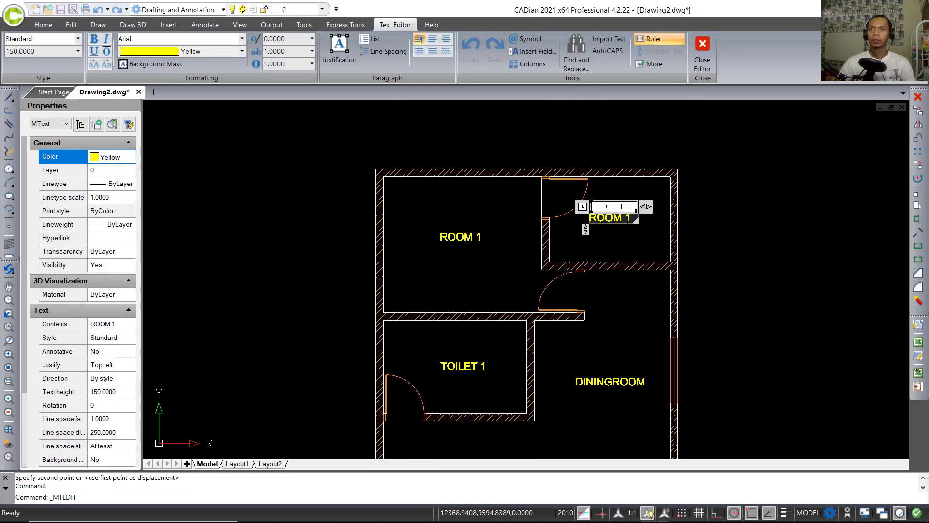
key("Delete")
type("TOILET 1")
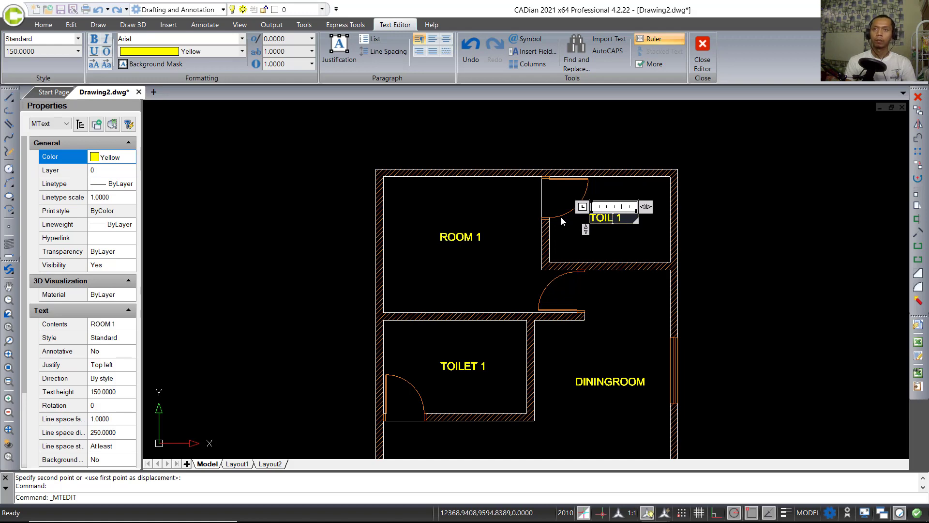
key("BackSpace")
type("2")
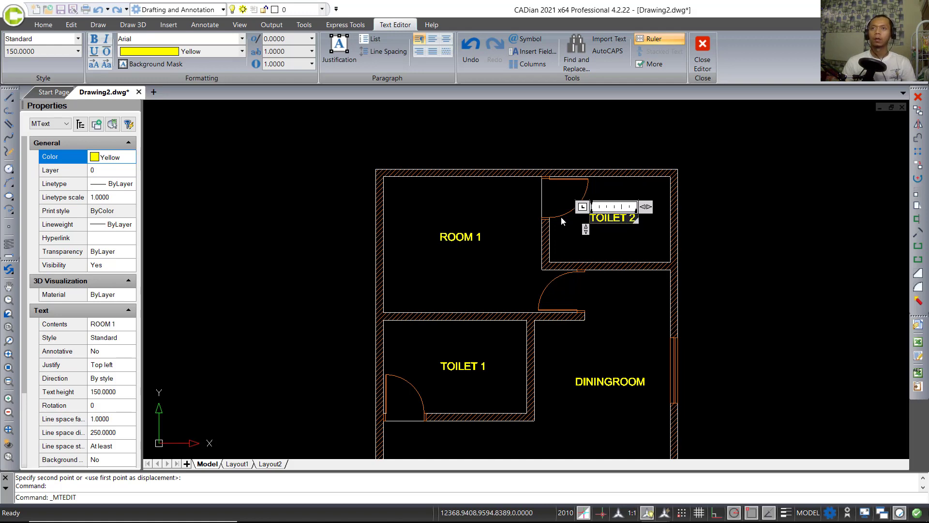
left_click(649, 316)
Step: Change the remaining ROOM 1 label in the upper-left room of the plan to BEDROOM
double_click(444, 237)
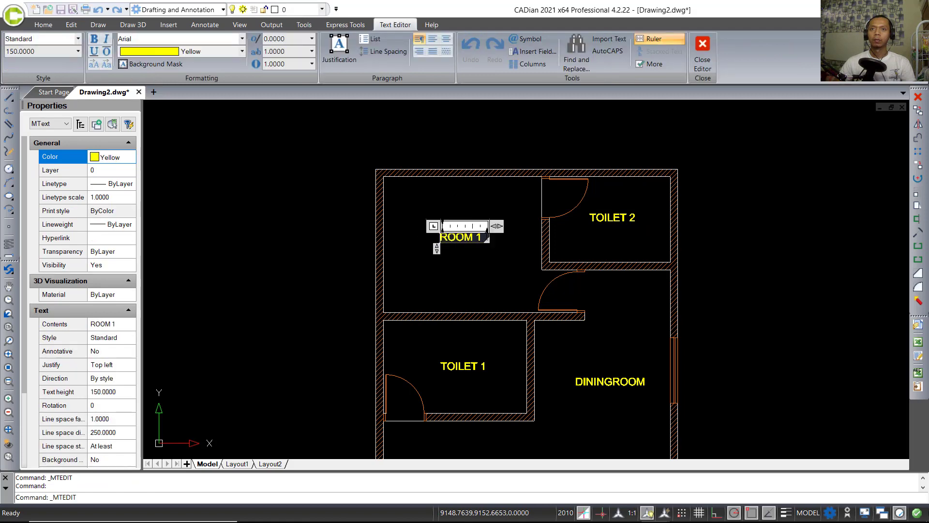
type("BEDROOM")
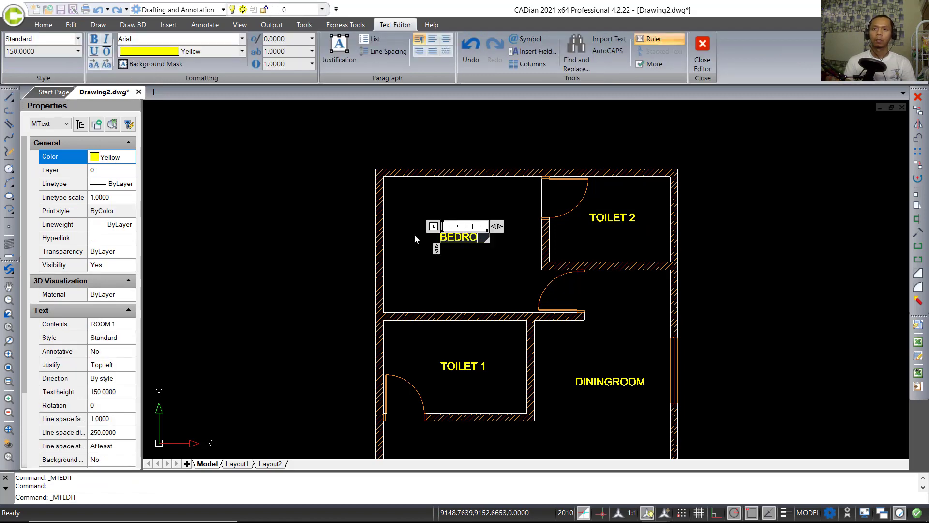
left_click(438, 258)
scroll(513, 264, "down", 2)
middle_click_drag(564, 320, 563, 247)
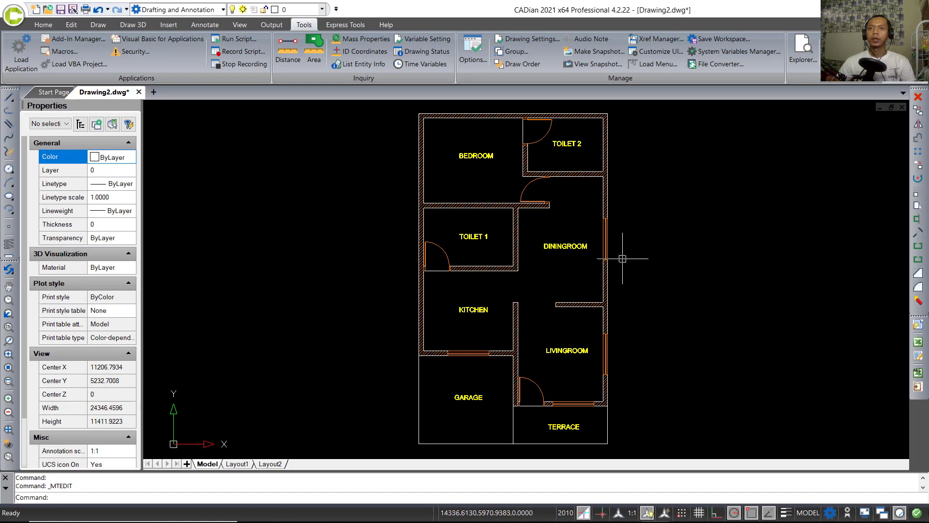
Step: Create a new annotative dimension style based on Standard and set its arrowheads to Architectural tick
type("D")
key("Return")
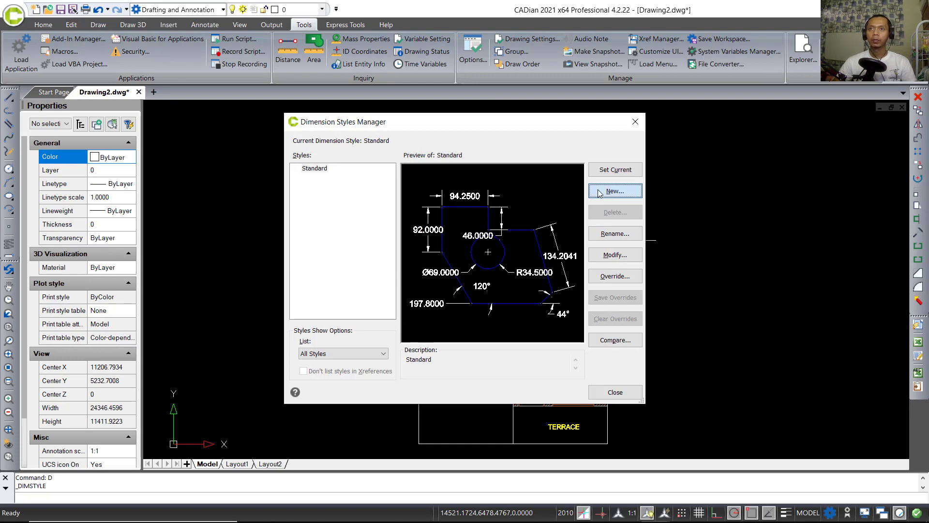
left_click(615, 190)
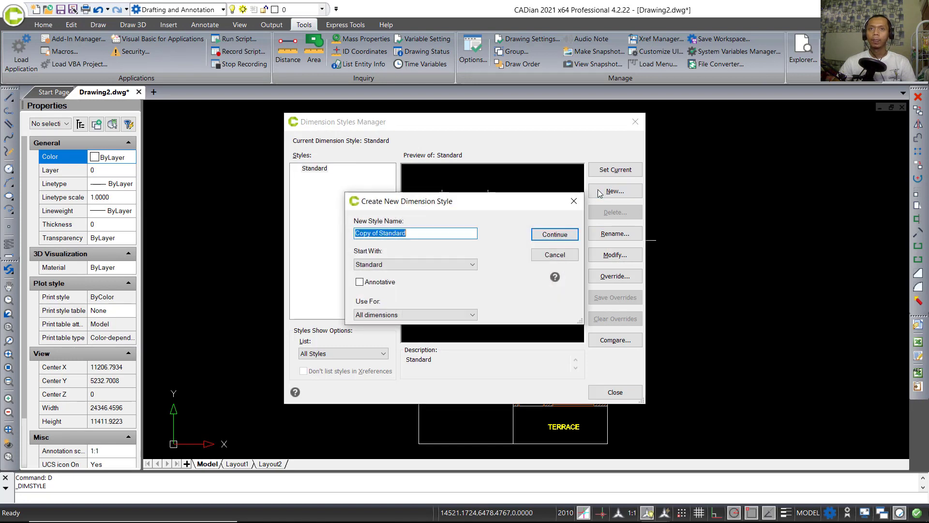
left_click(360, 282)
left_click(551, 237)
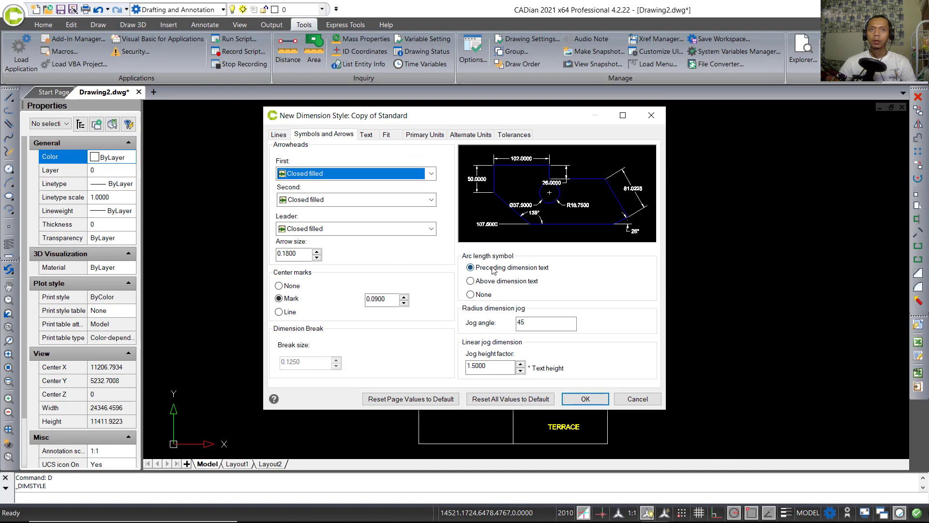
left_click(360, 174)
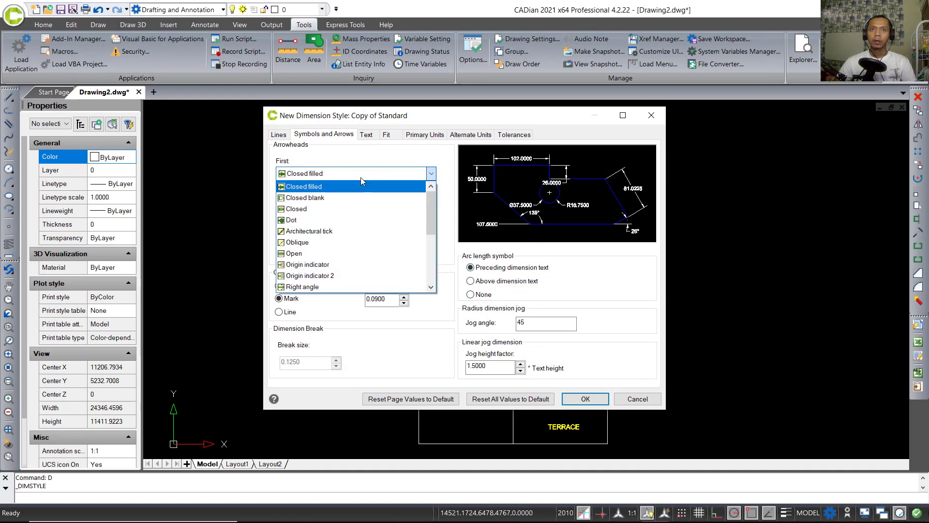
left_click(351, 231)
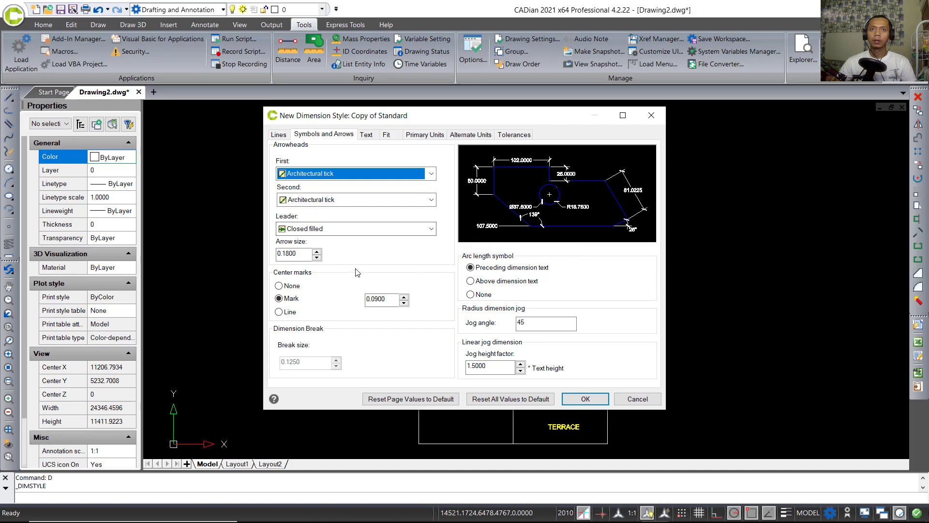
Step: Set both the dimension line color and the extension line color of the new style to orange Color 30
left_click(279, 135)
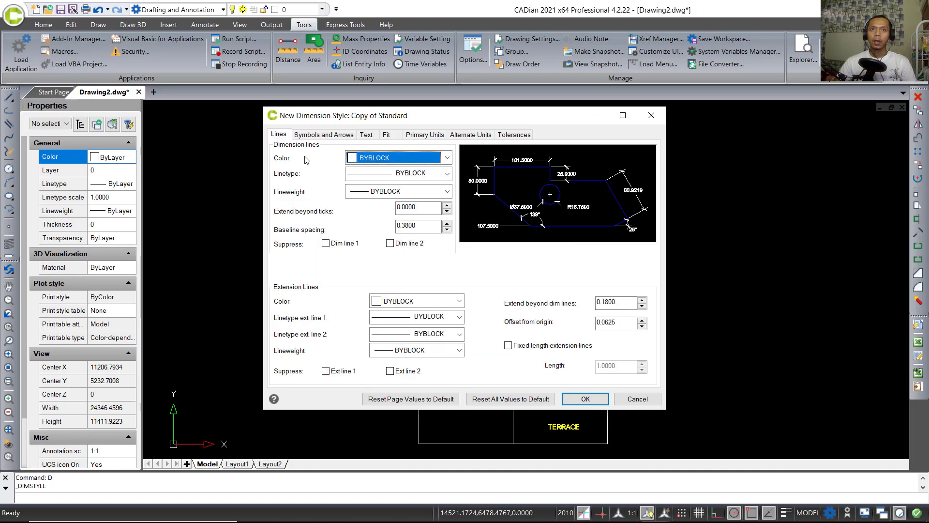
left_click(390, 160)
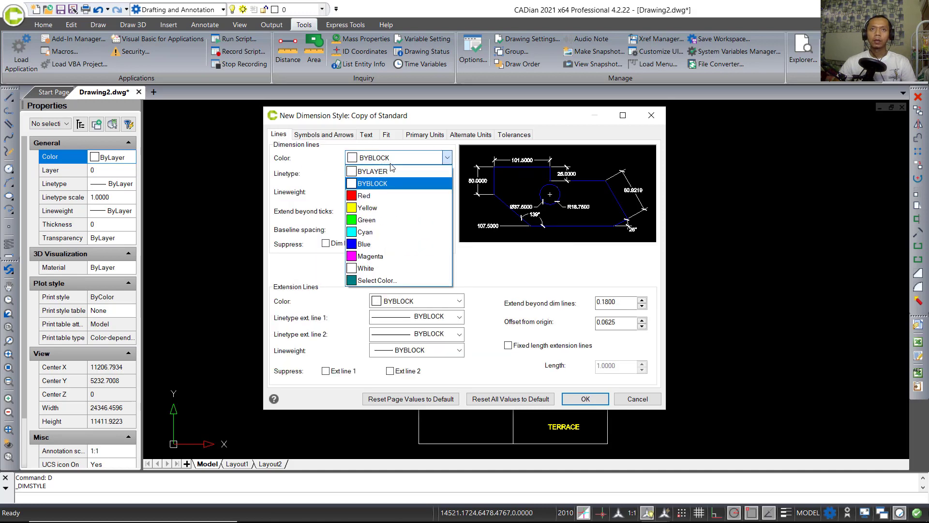
left_click(377, 279)
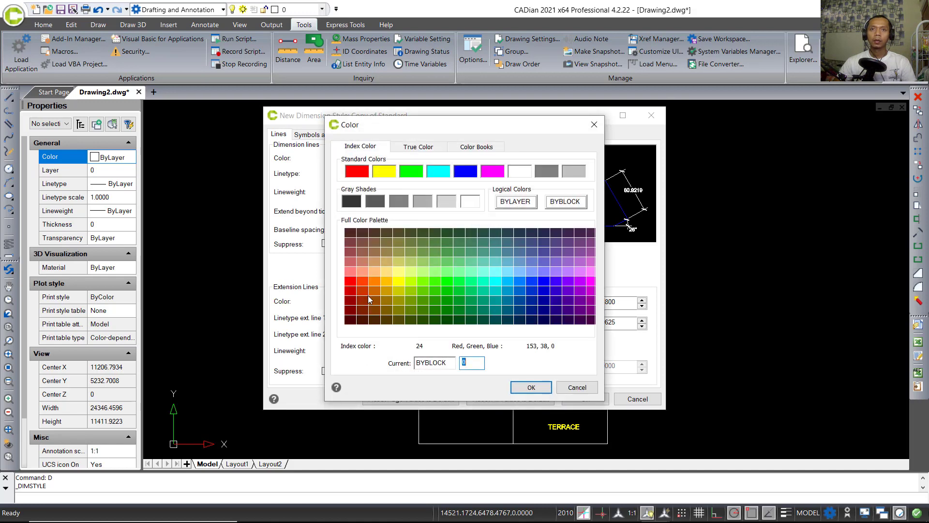
left_click(374, 280)
left_click(529, 387)
left_click(401, 301)
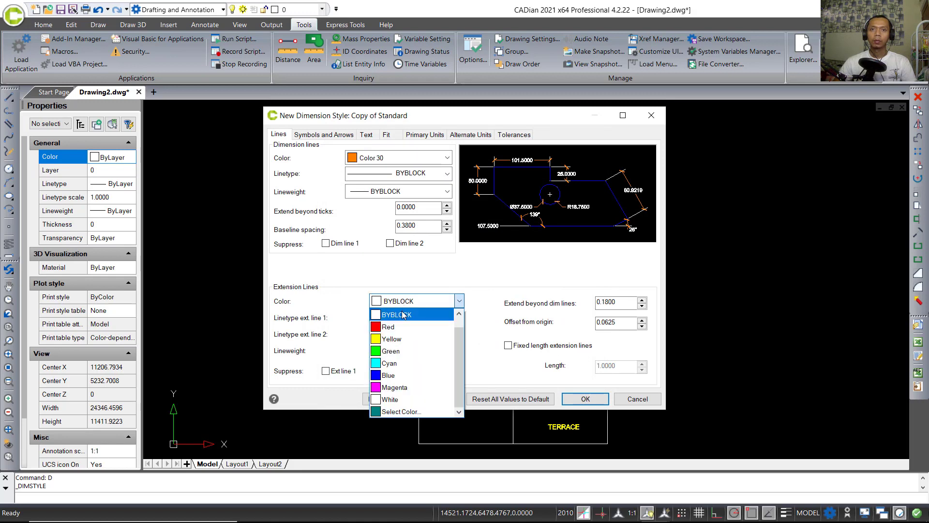
left_click(401, 412)
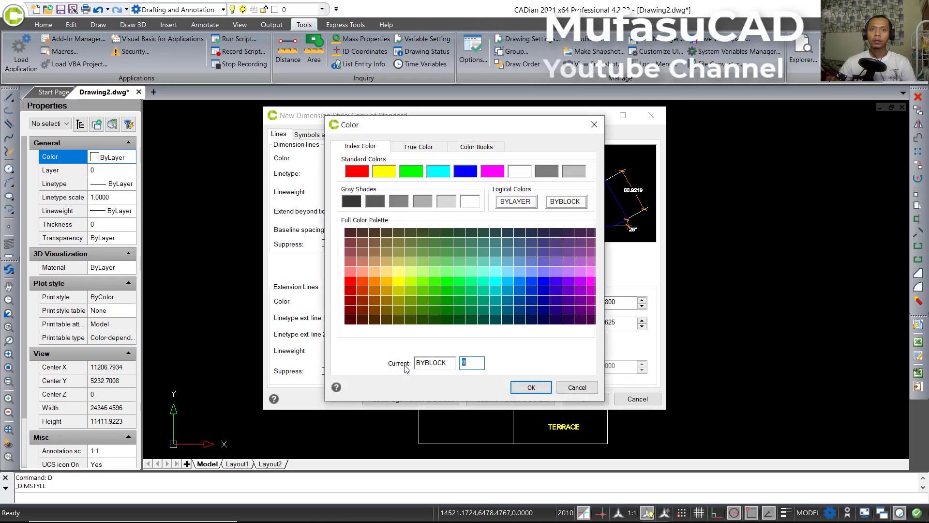
left_click(376, 281)
left_click(531, 387)
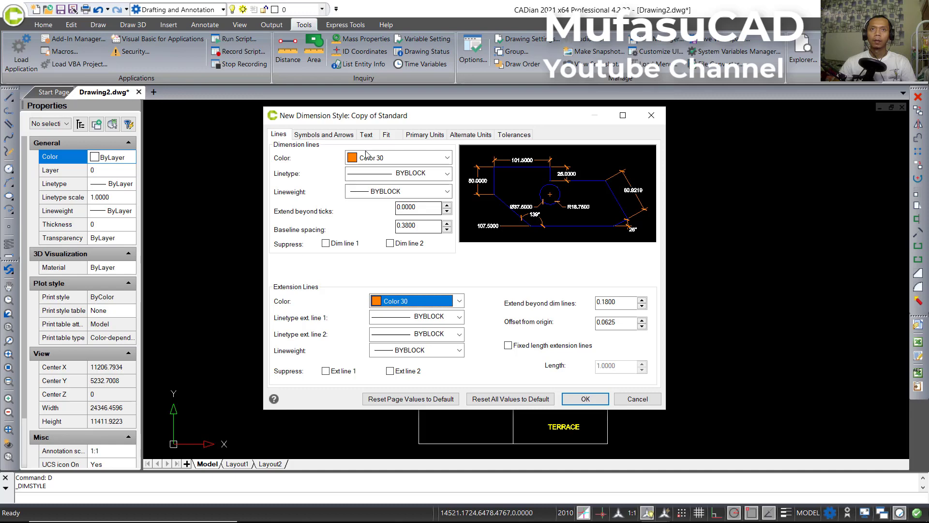
Step: Set the new style's dimension text color to Green, then save the style and close the Dimension Styles Manager
left_click(343, 135)
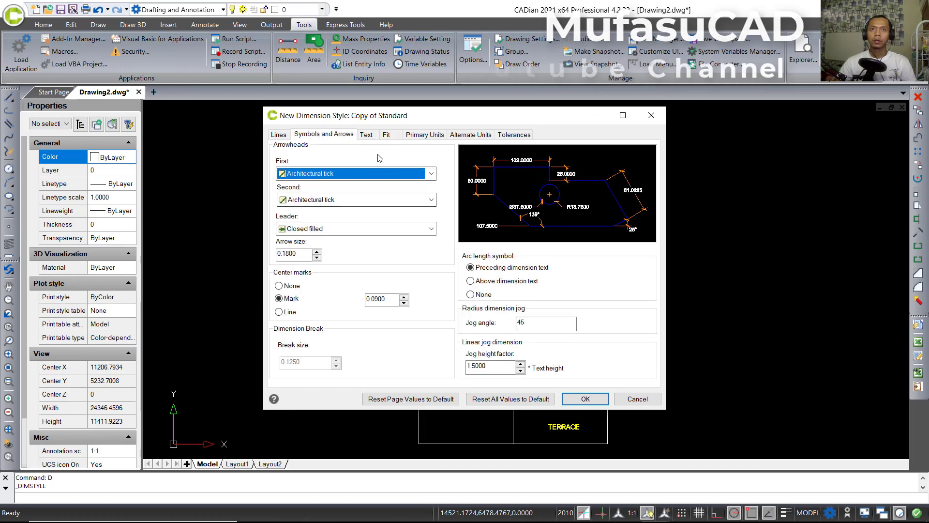
left_click(366, 135)
left_click(385, 180)
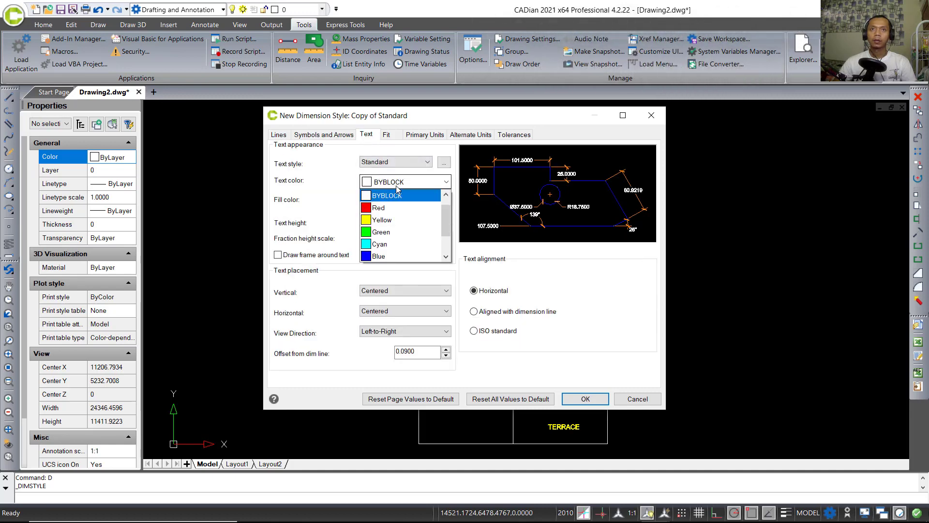
left_click(387, 231)
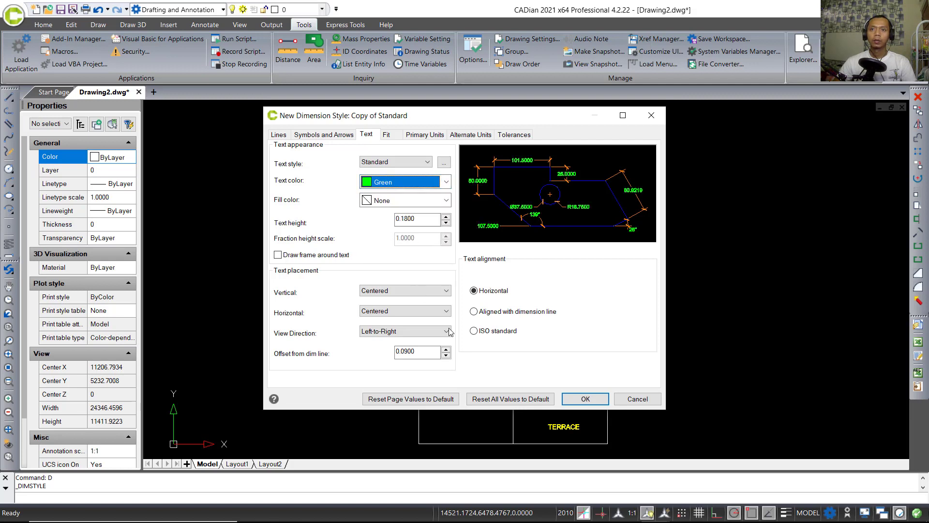
left_click(584, 400)
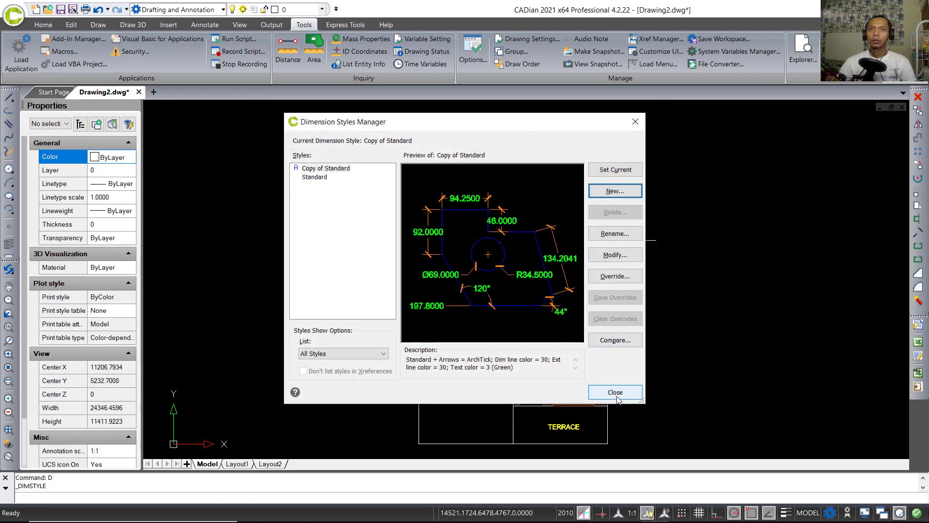
left_click(615, 393)
Step: Add a drawing scale named 1:500 with 1 paper unit equal to 500 drawing units, and accept the scale list
middle_click_drag(676, 365, 644, 373)
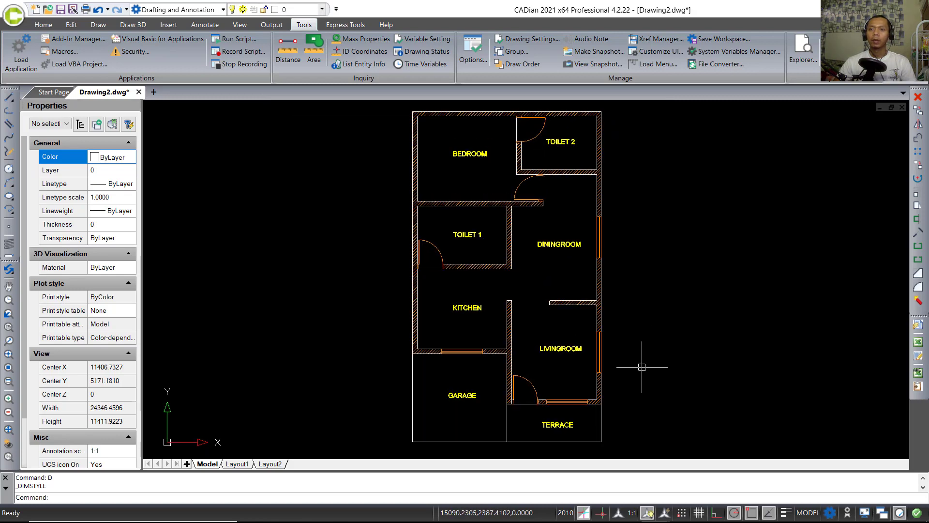
left_click(632, 513)
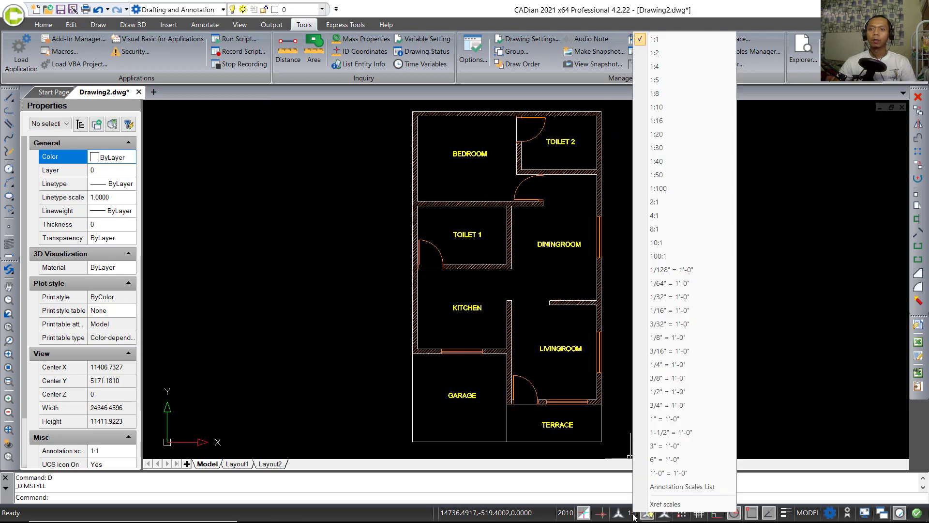
left_click(683, 487)
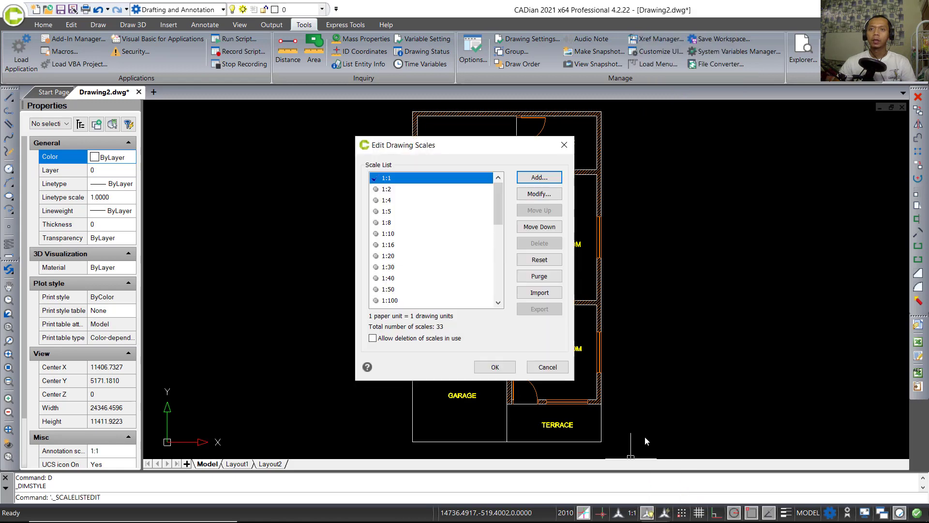
left_click(539, 177)
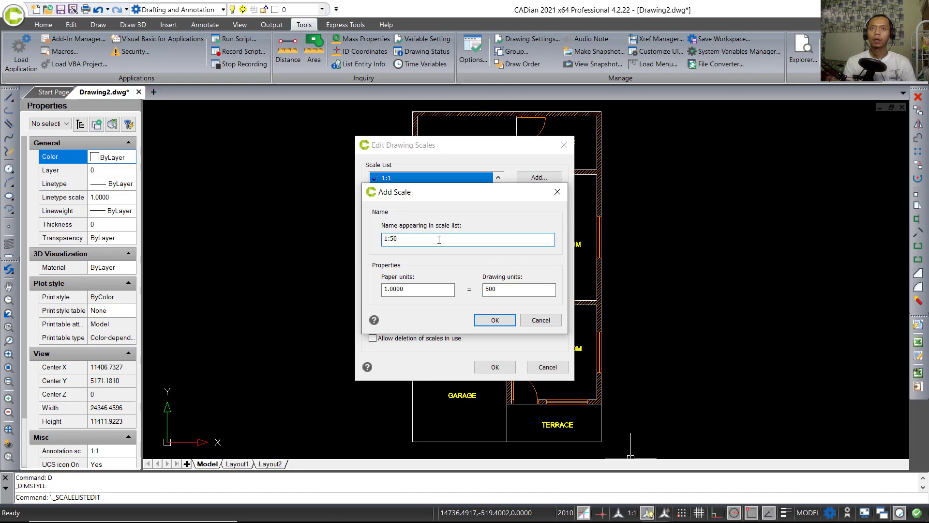
left_click(495, 320)
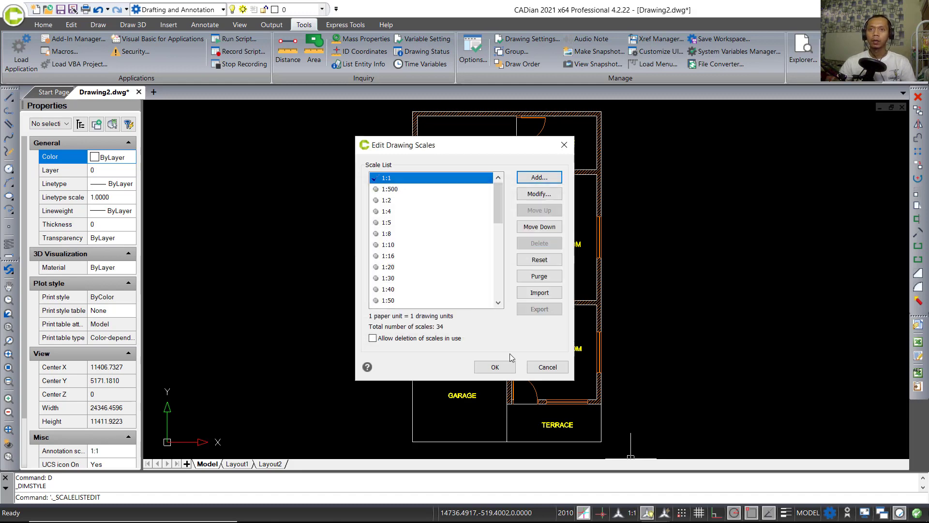
left_click(494, 367)
Step: Set the current annotation scale to 1:500
middle_click_drag(631, 385, 623, 325)
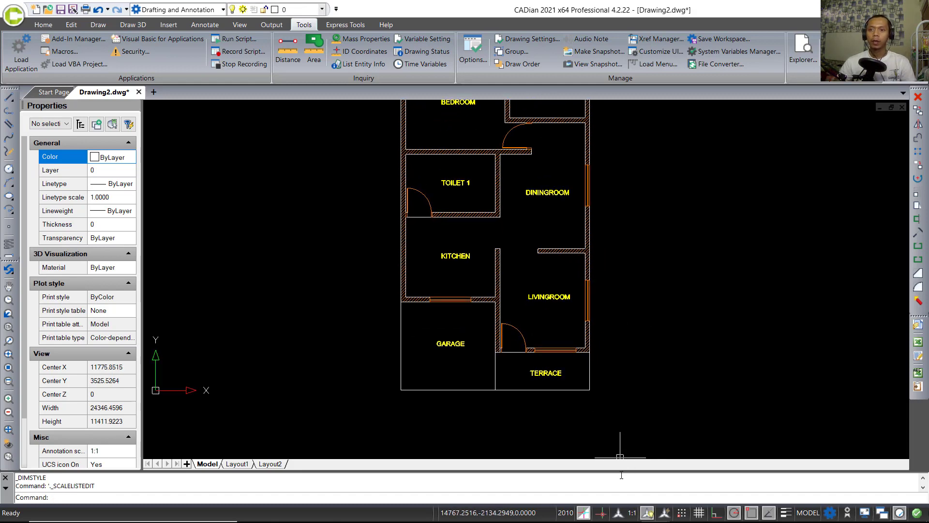
left_click(632, 513)
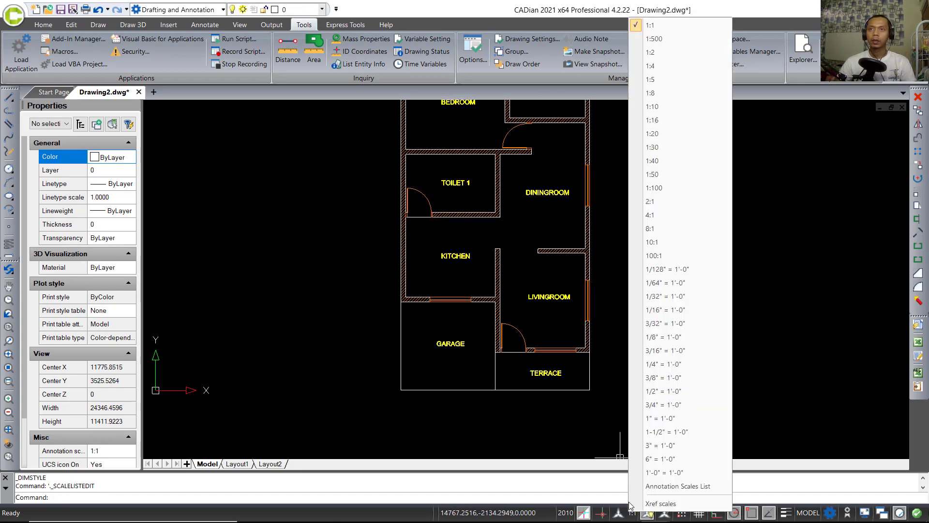
left_click(667, 42)
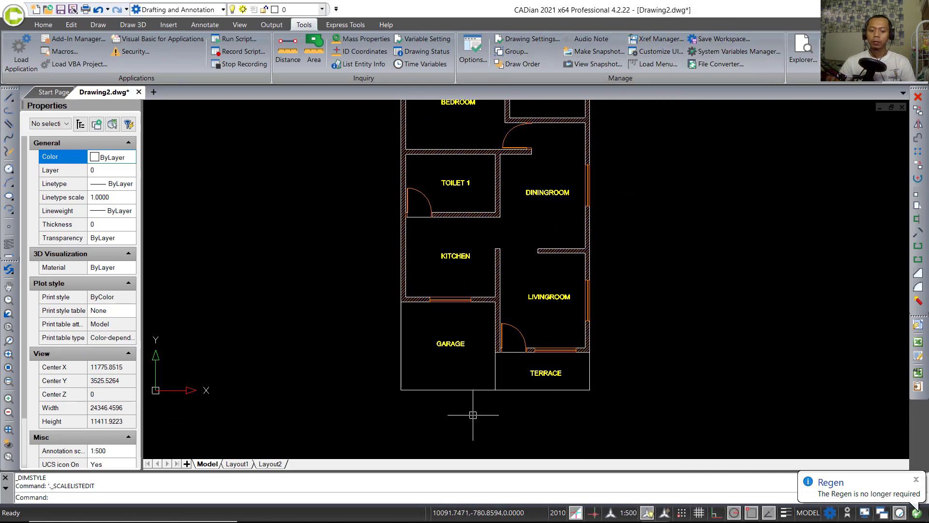
Step: Place a horizontal linear dimension below the garage, spanning its lower edge from the outer corner to the terrace corner
type("DIMLIN")
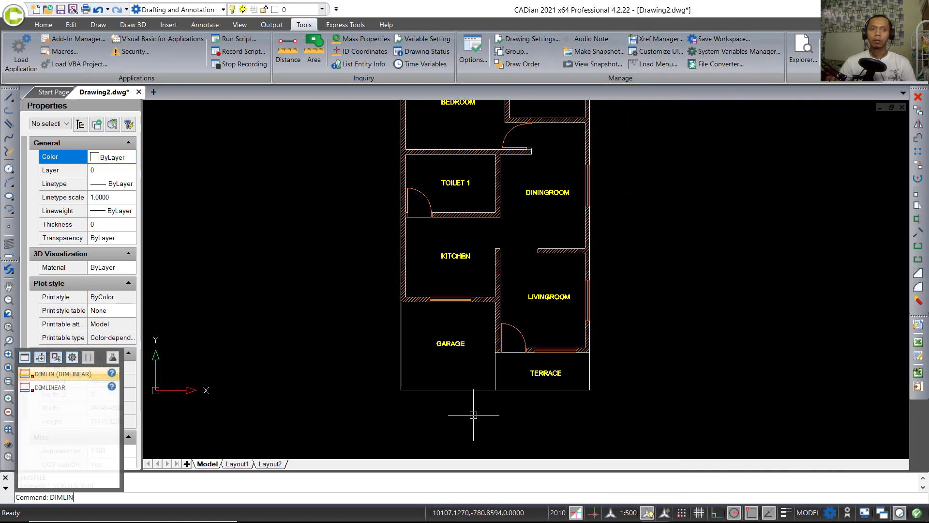
key("Return")
left_click(401, 389)
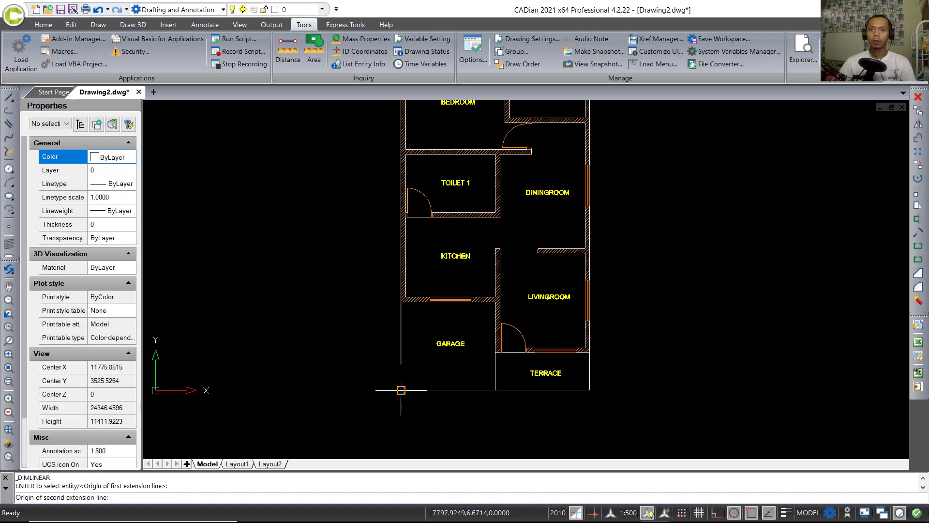
left_click(495, 390)
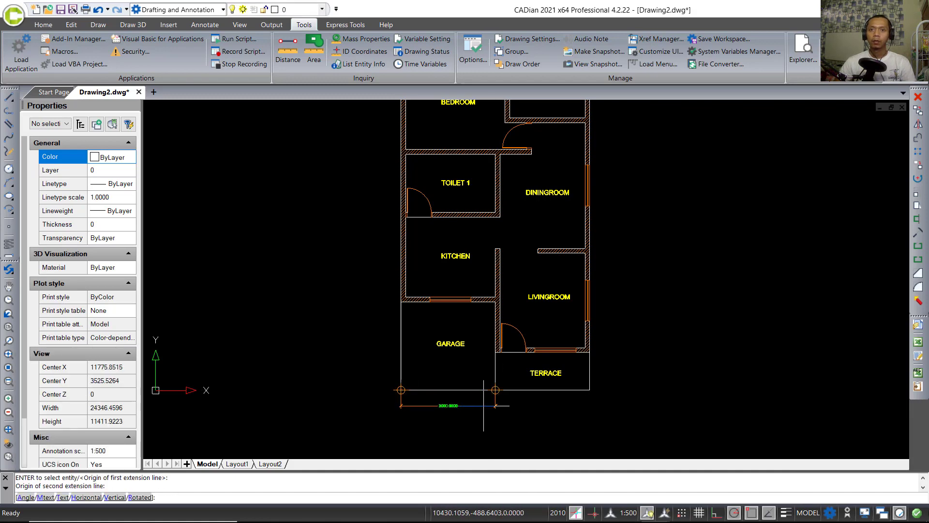
left_click(448, 403)
scroll(448, 405, "up", 4)
scroll(449, 404, "up", 2)
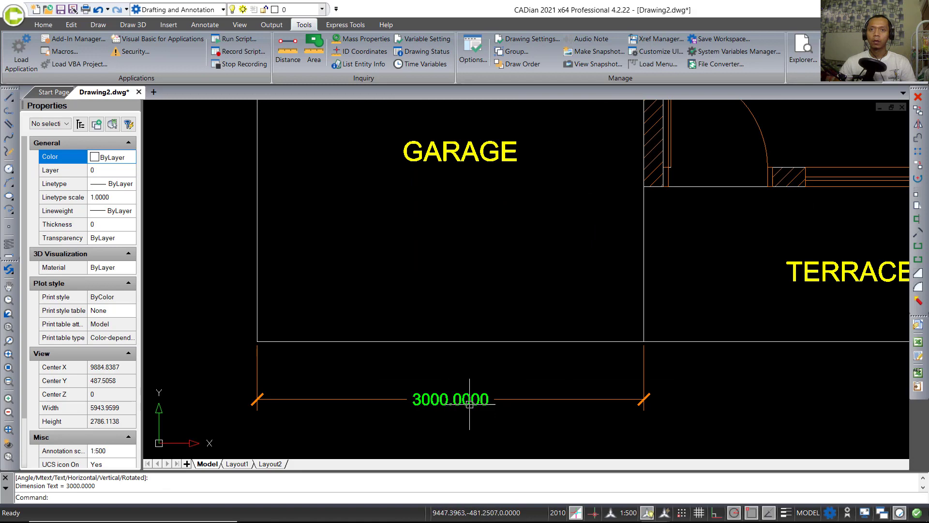
scroll(449, 406, "down", 2)
scroll(449, 409, "up", 2)
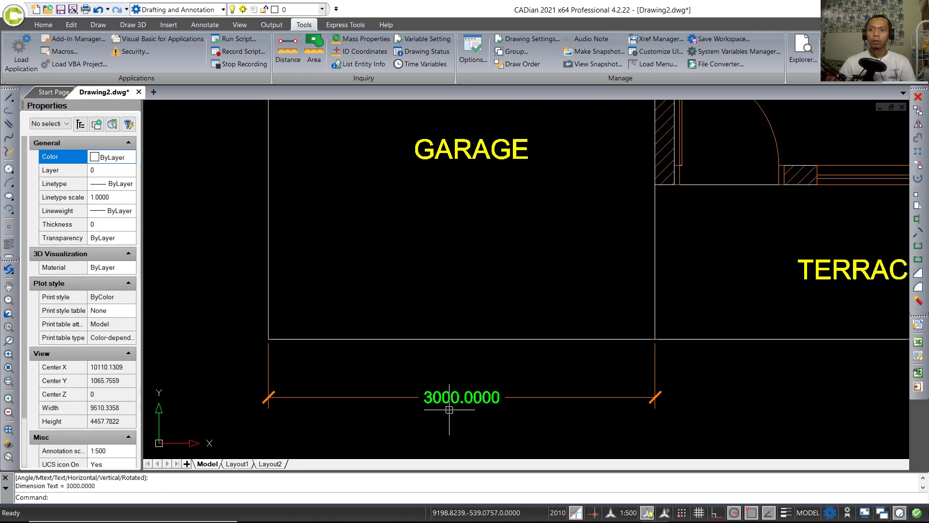
Step: Add a drawing scale named 1:1000 with 1 paper unit equal to 1000 drawing units, and accept the scale list
left_click(629, 513)
left_click(668, 499)
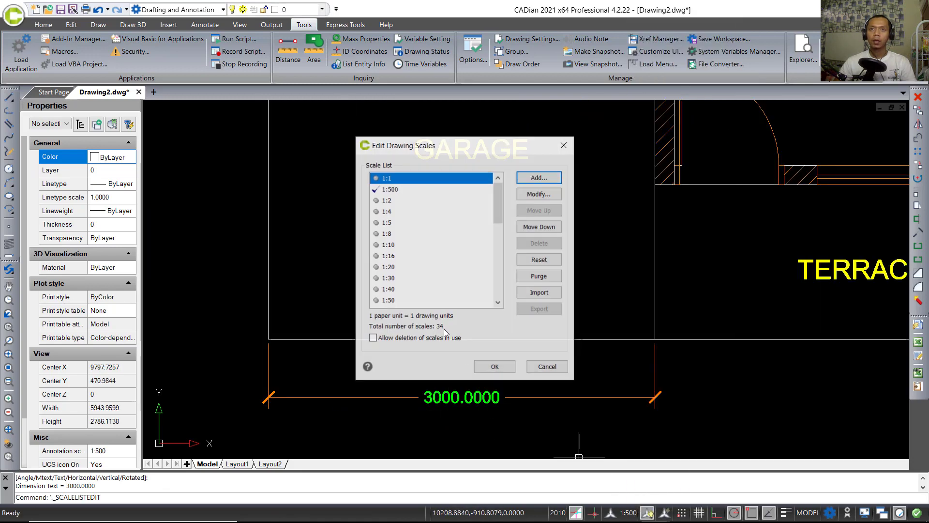
left_click(539, 177)
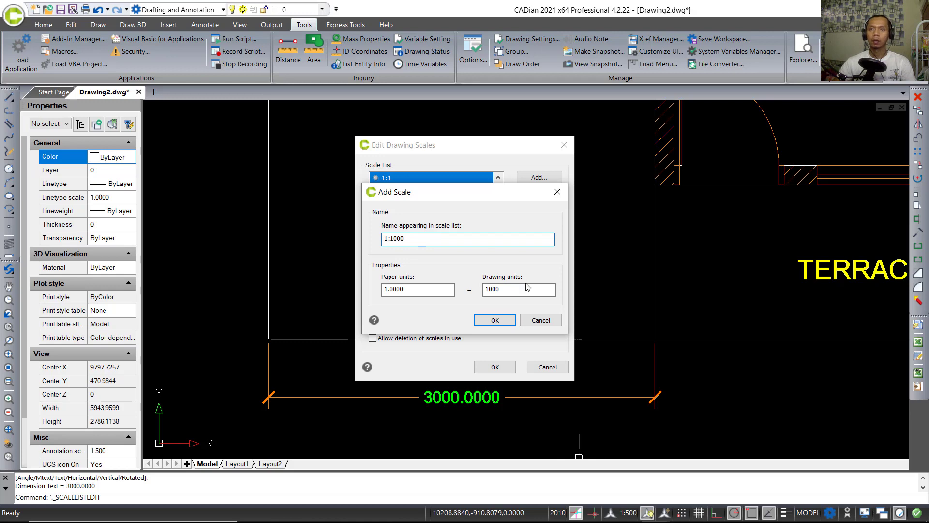
left_click(495, 319)
left_click(495, 367)
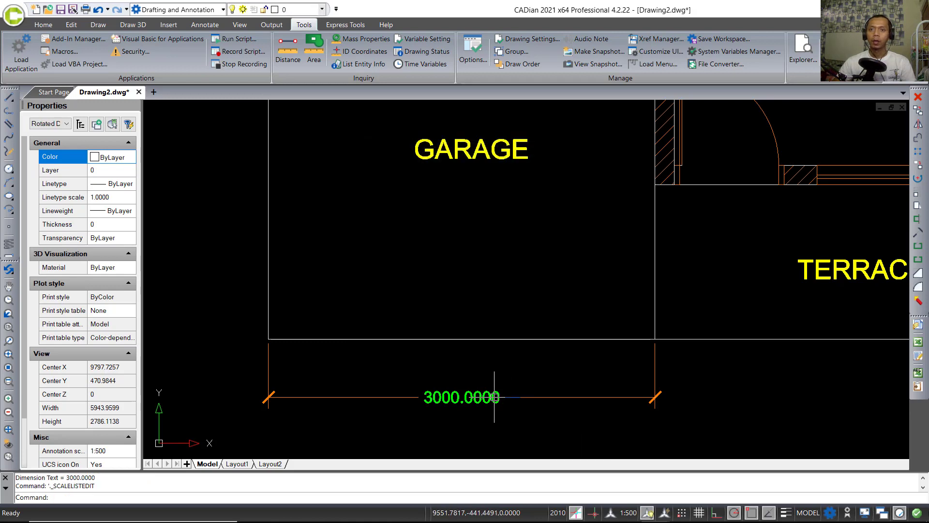
Step: Delete the dimension below the garage and set the current annotation scale to 1:1000
left_click(522, 397)
key("Delete")
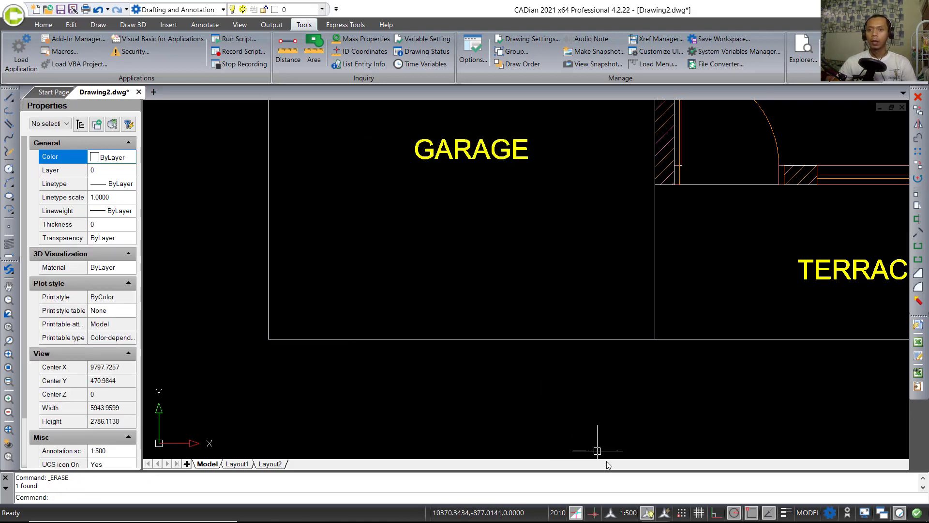
left_click(629, 513)
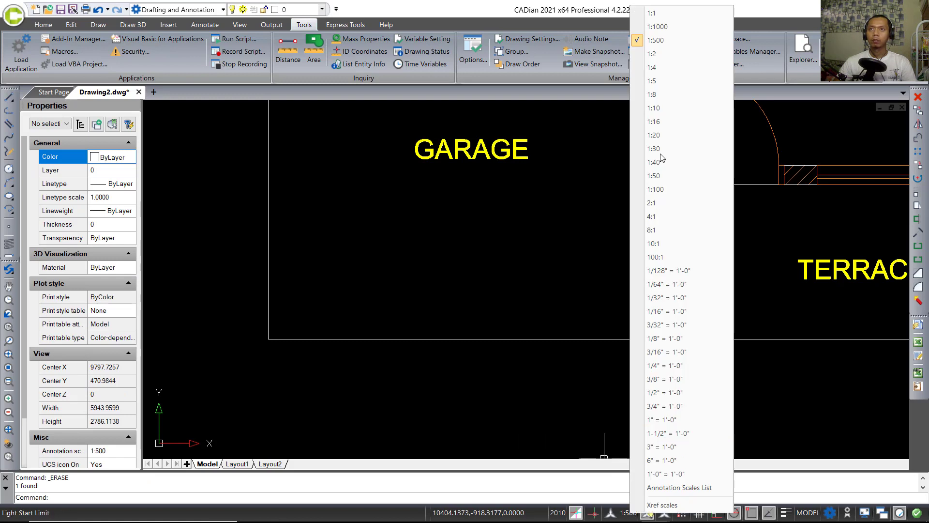
left_click(669, 26)
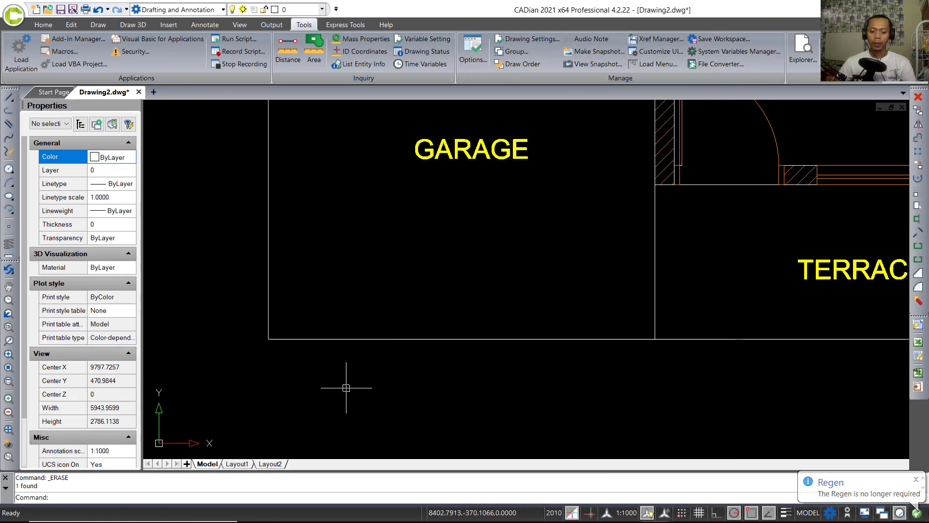
Step: Dimension the garage's width again with a linear dimension placed below its lower edge
type("D")
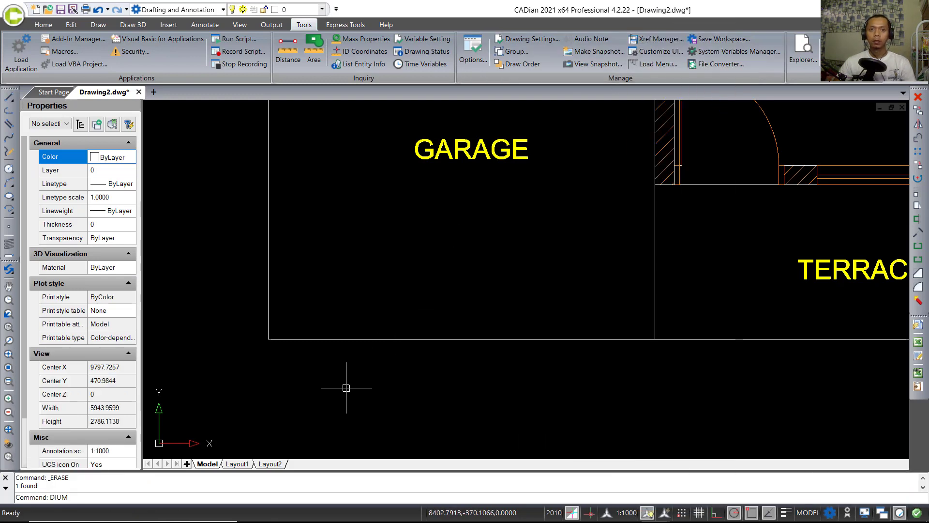
type("IMLIN")
key("Return")
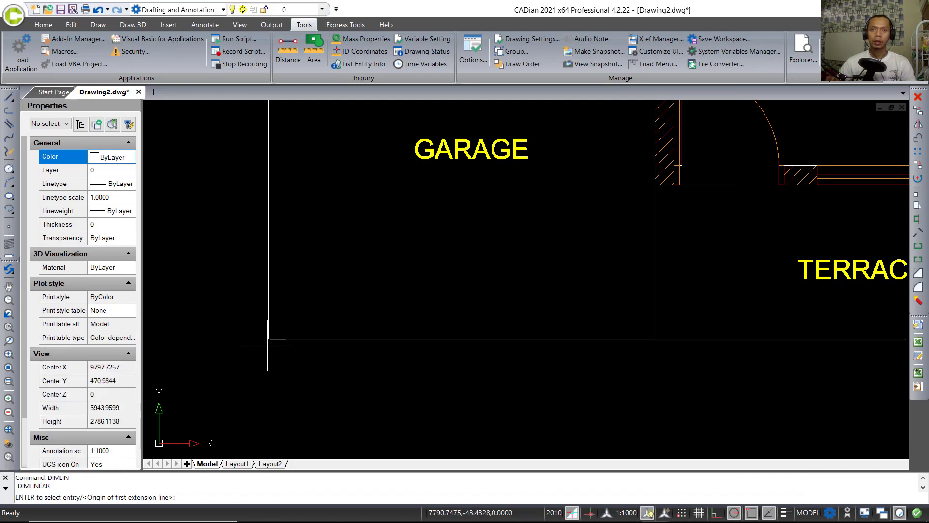
left_click(268, 340)
left_click(655, 339)
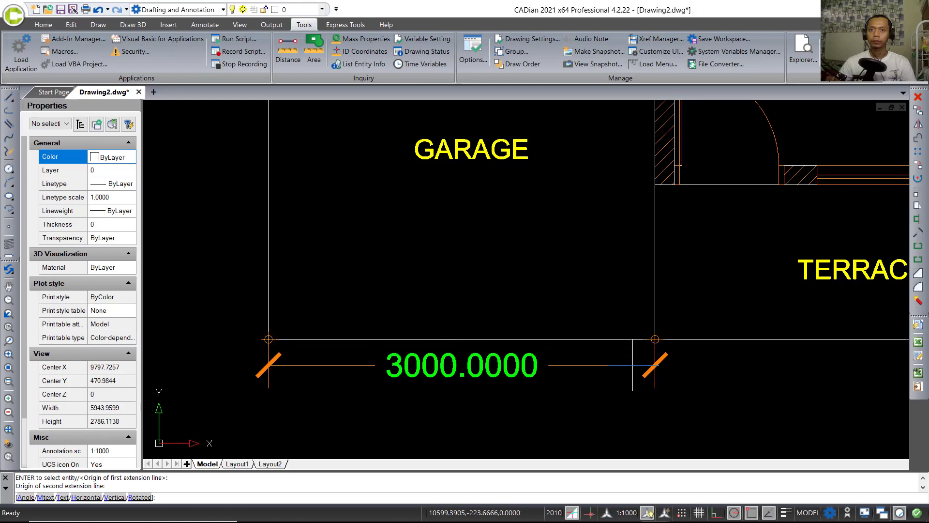
middle_click_drag(644, 402, 650, 352)
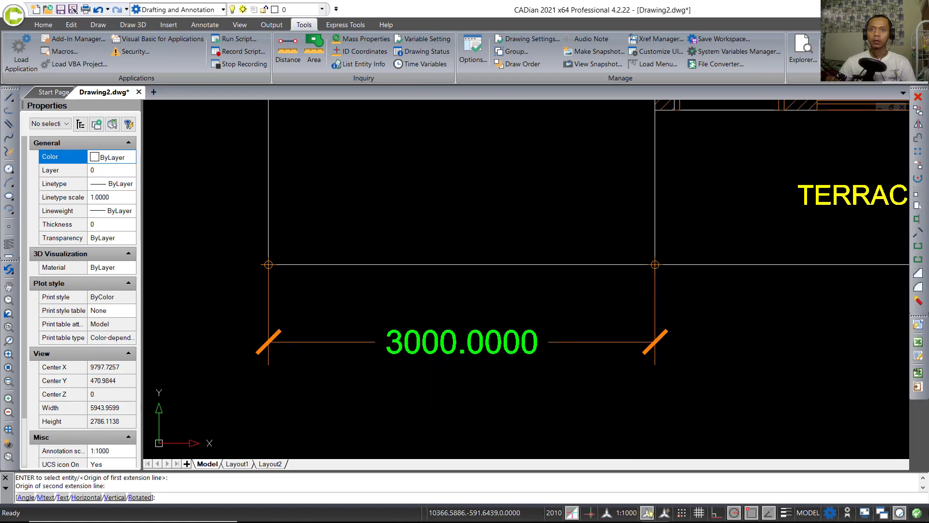
left_click(598, 332)
scroll(597, 333, "down", 5)
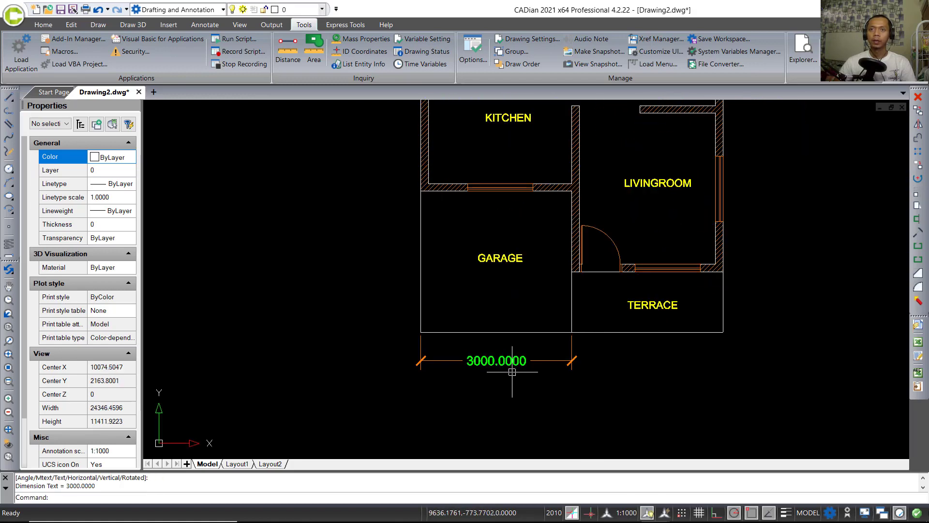
Step: Modify the Copy of Standard dimension style to use a linear precision of 0 for its primary units
scroll(512, 372, "up", 2)
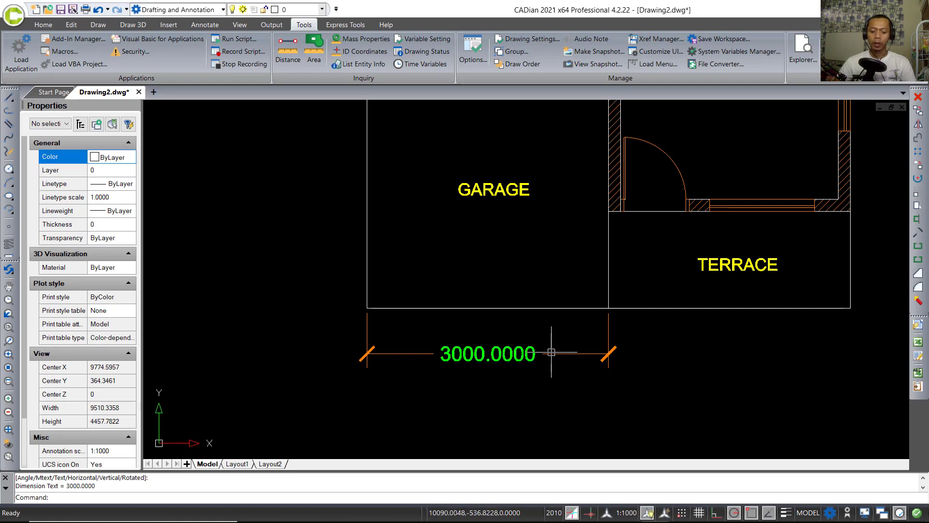
type("d")
key("Return")
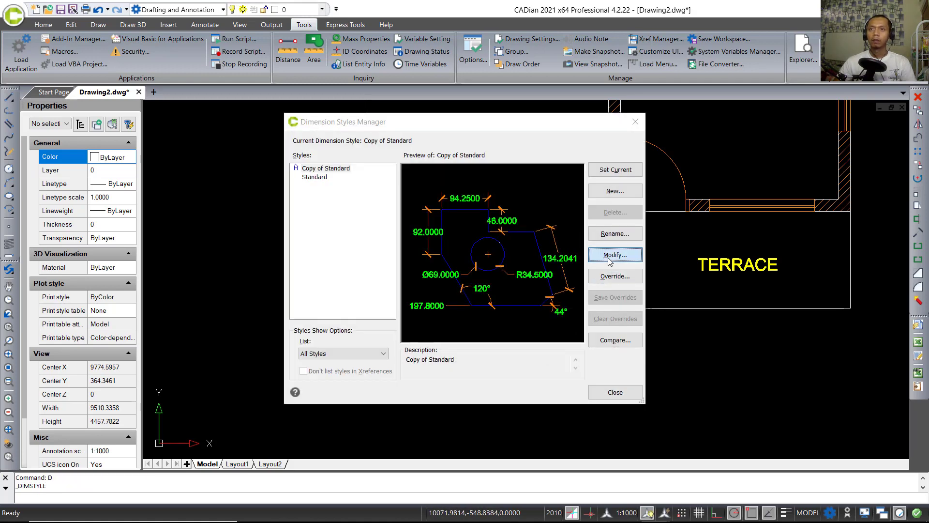
left_click(611, 255)
left_click(425, 134)
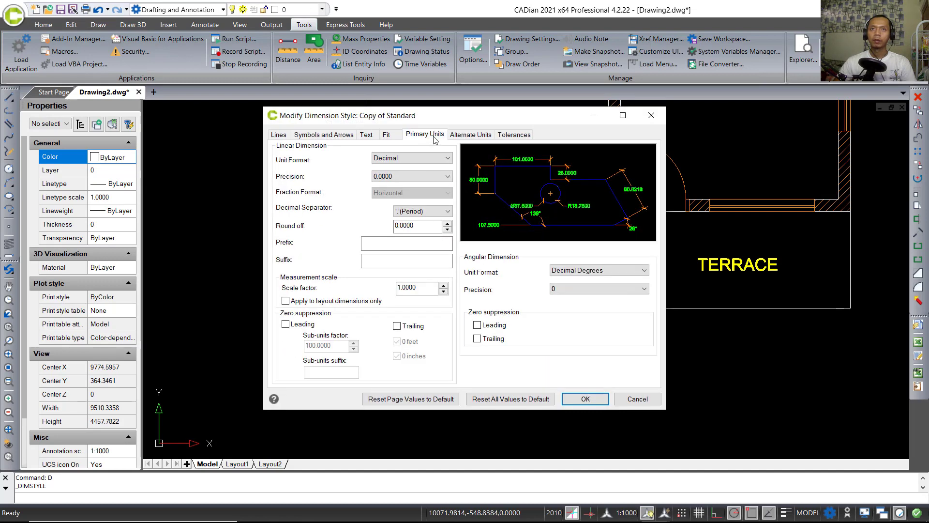
left_click(409, 181)
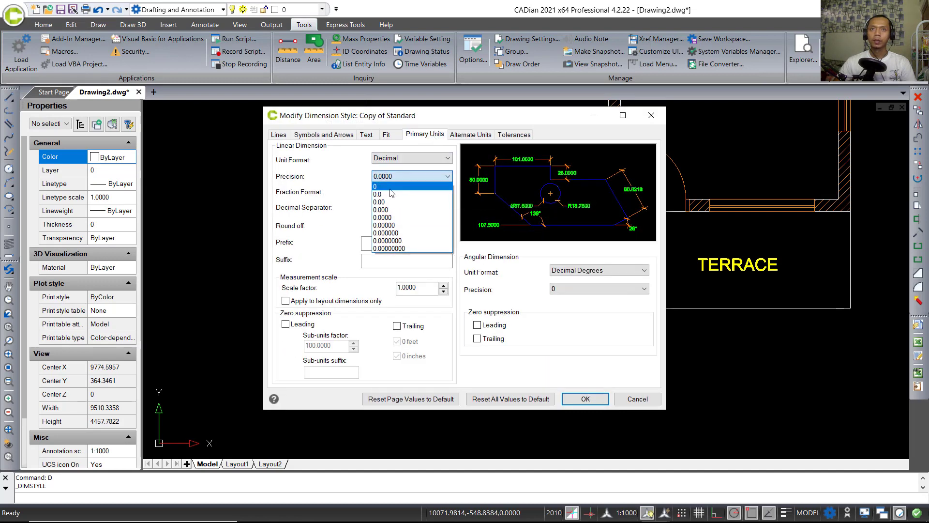
left_click(388, 186)
left_click(585, 399)
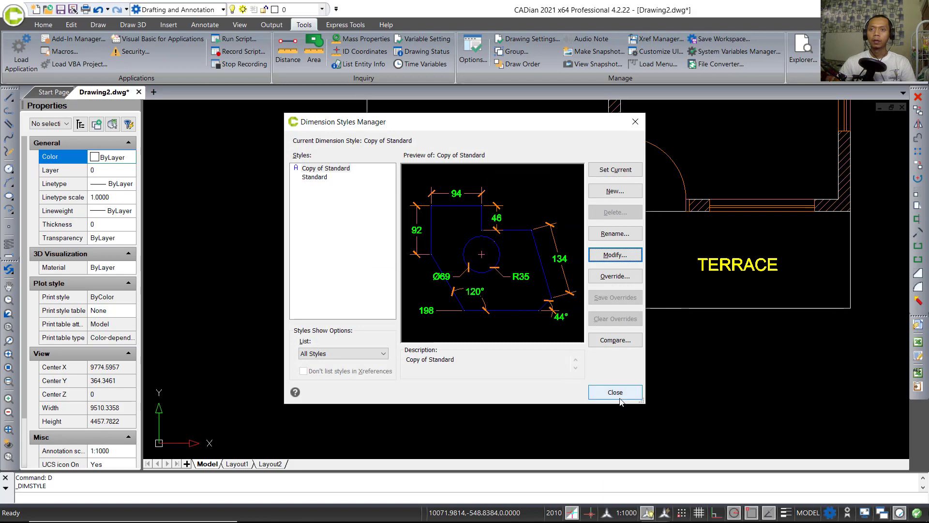
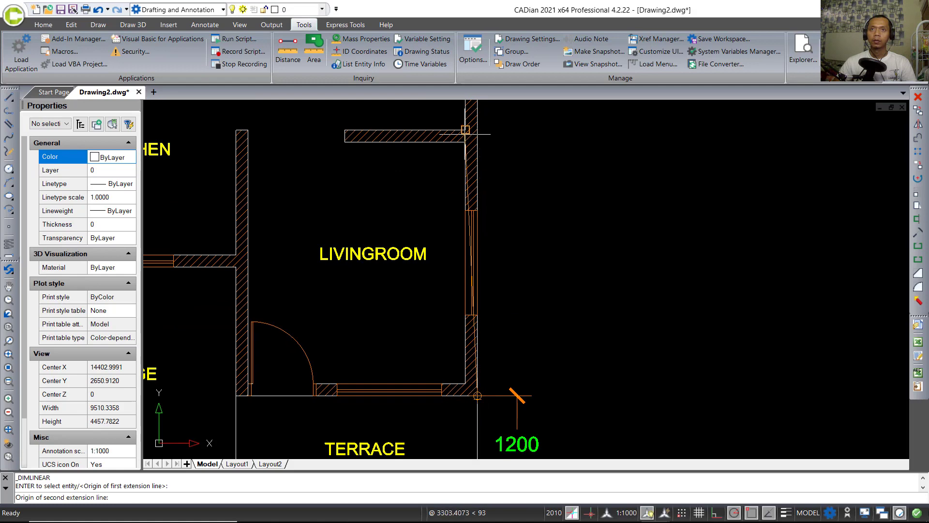
Step: Complete the living room's vertical linear dimension up to the partition wall's upper edge, aligned with the terrace's 1200 dimension
left_click(465, 130)
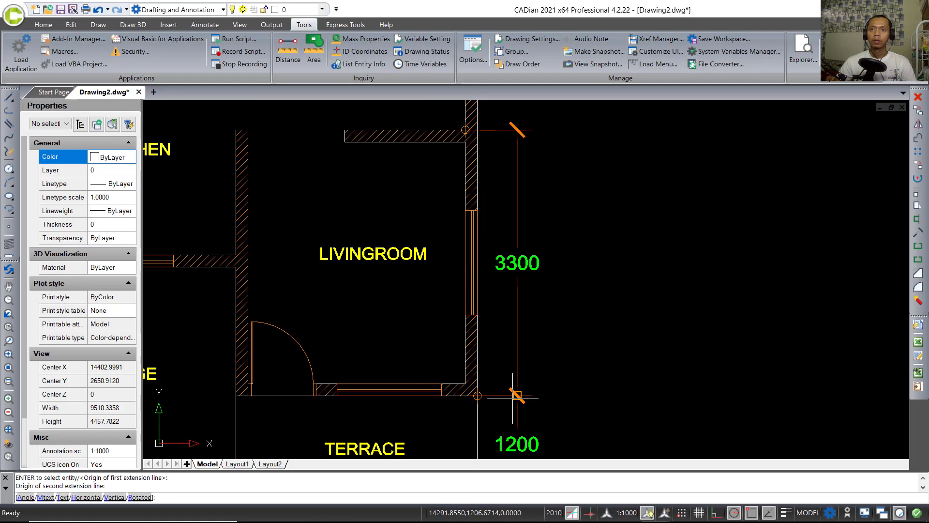
left_click(517, 368)
Step: Add a vertical linear dimension from the living room partition's upper edge to Toilet 2's lower wall edge, aligned with the living room dimension
middle_click_drag(520, 172, 500, 371)
key("Return")
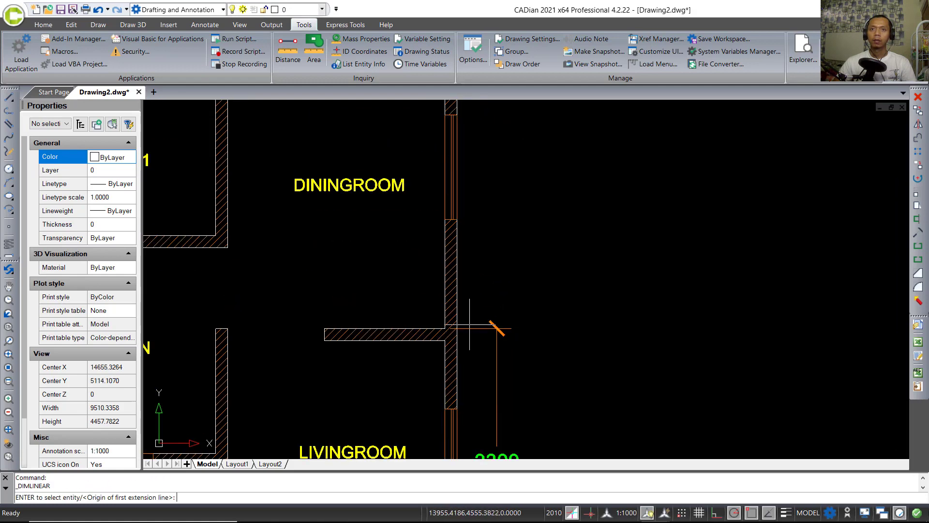
left_click(446, 328)
middle_click_drag(509, 220, 494, 315)
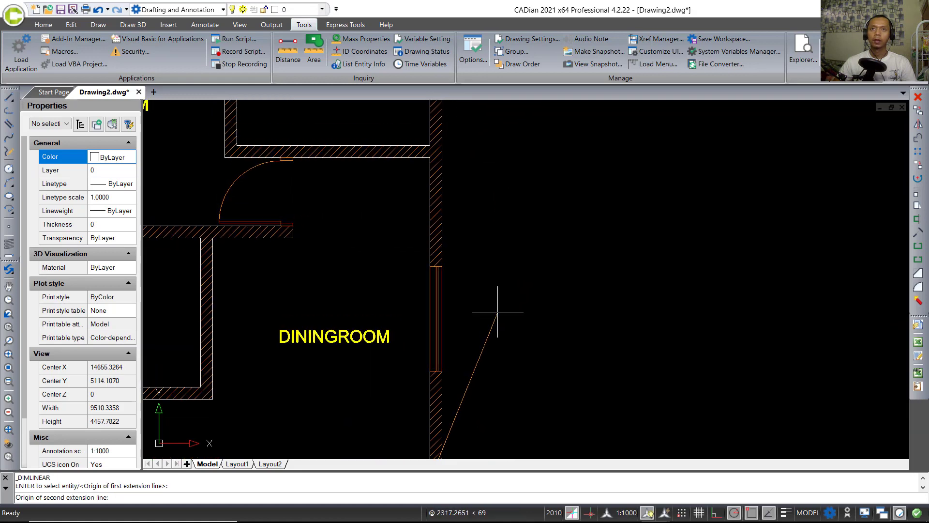
scroll(475, 253, "down", 2)
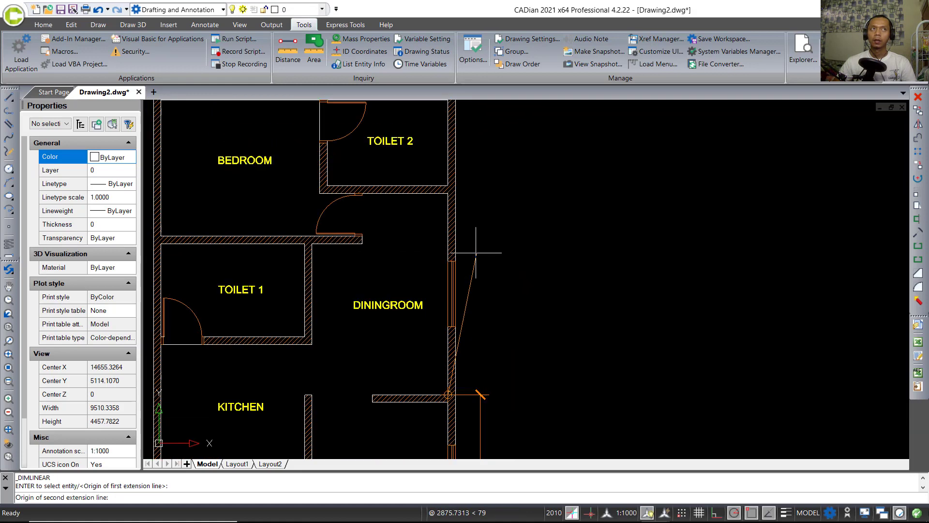
left_click(448, 193)
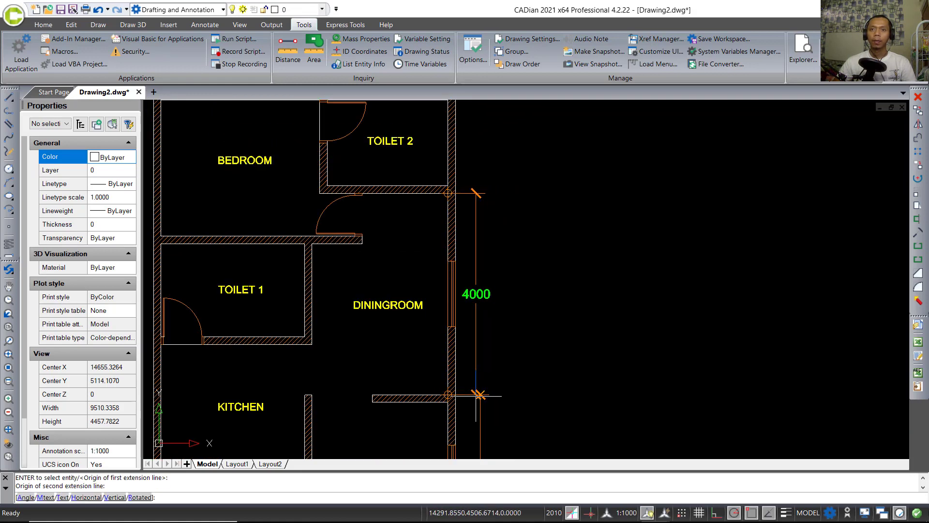
left_click(480, 394)
Step: Continue the vertical dimension chain from Toilet 2's lower wall edge to the house's upper outer corner, aligned with the dining room dimension
key("Return")
middle_click_drag(502, 210, 483, 332)
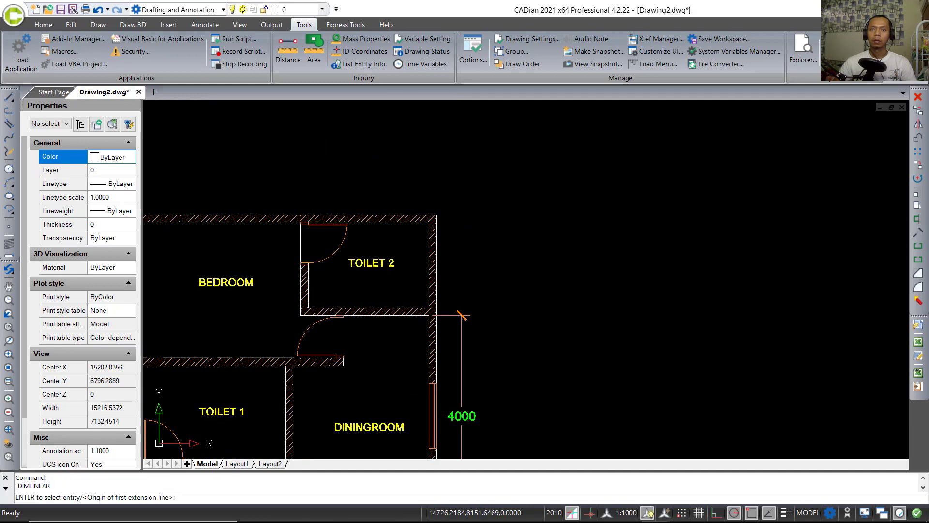
left_click(425, 317)
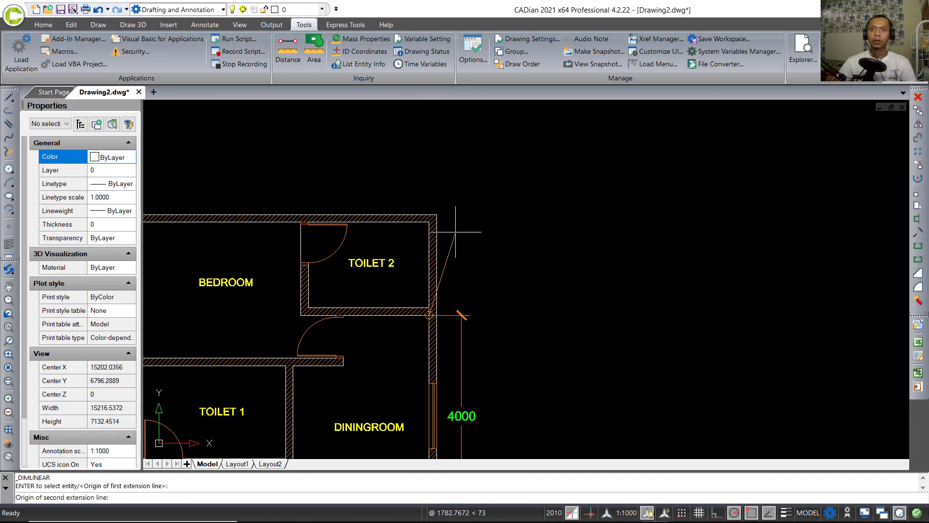
left_click(436, 214)
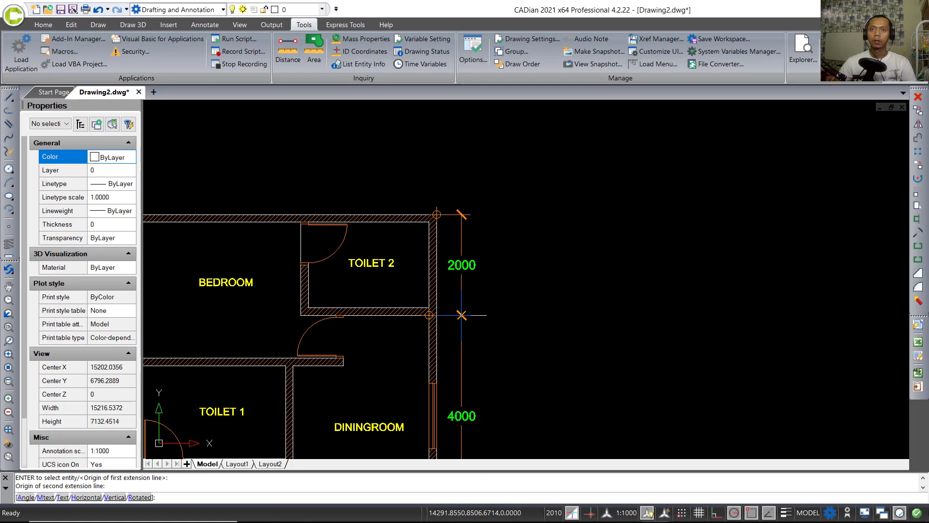
left_click(467, 237)
Step: Try to add an overall vertical linear dimension from the house's upper outer corner beside Toilet 2 to the terrace's lower corner
key("Return")
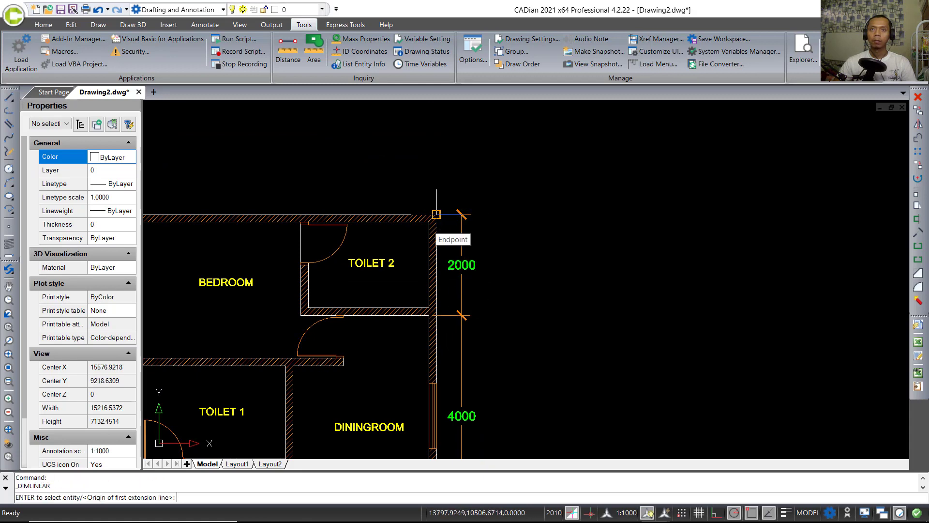
left_click(436, 214)
scroll(438, 228, "down", 3)
scroll(448, 364, "up", 3)
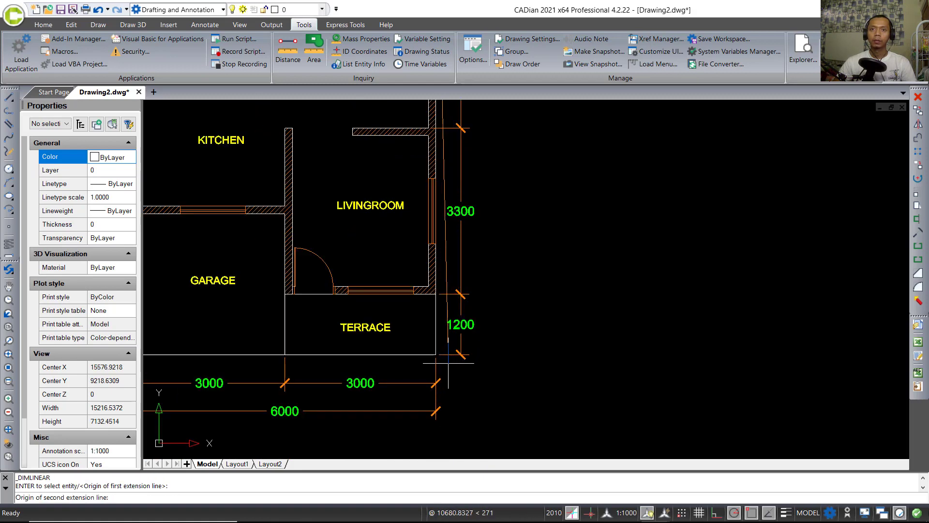
left_click(436, 355)
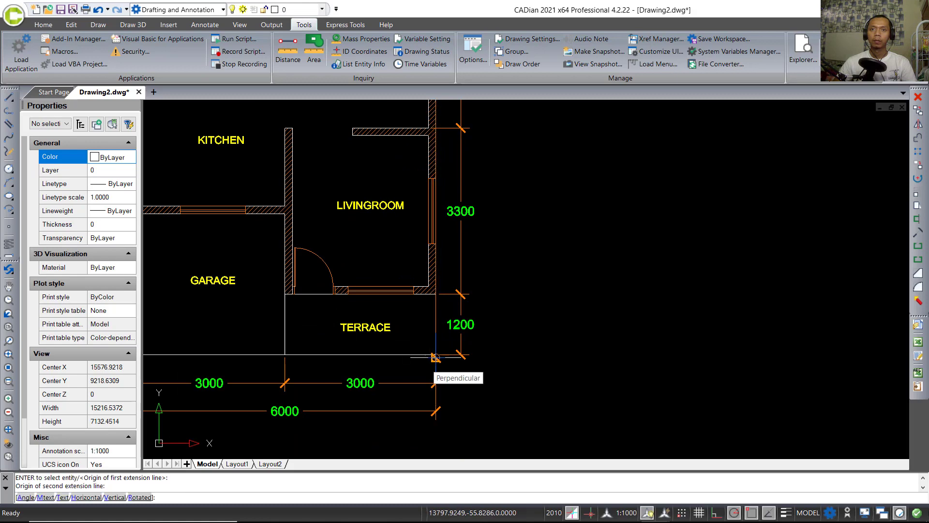
scroll(434, 358, "up", 5)
left_click(456, 343)
scroll(499, 327, "down", 8)
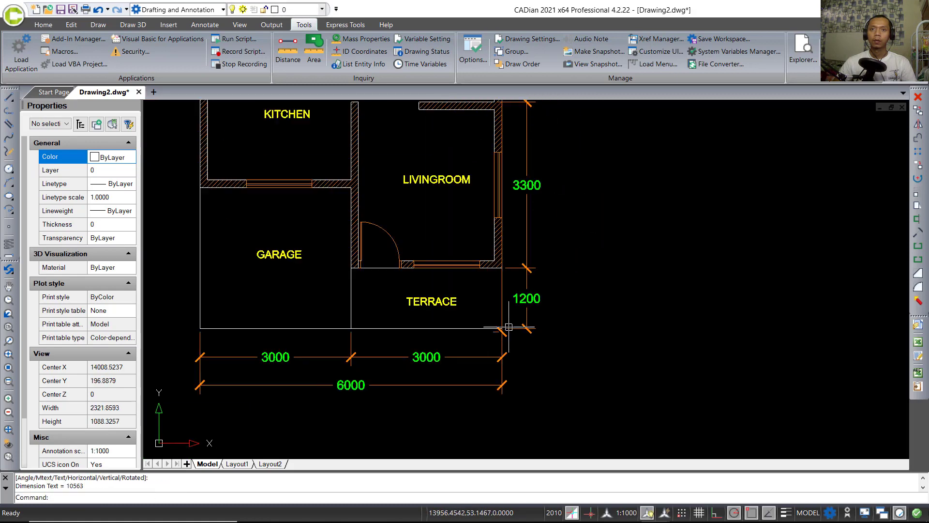
key("ctrl+z")
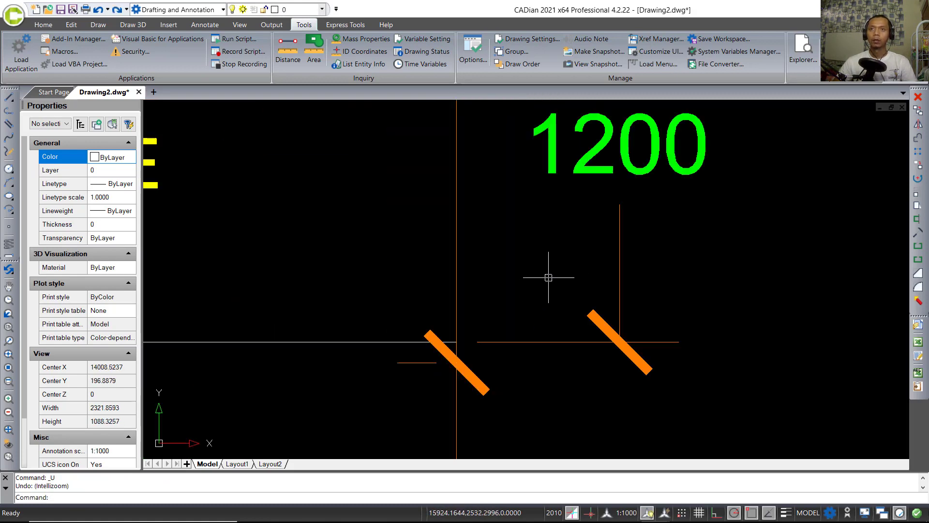
scroll(571, 273, "down", 8)
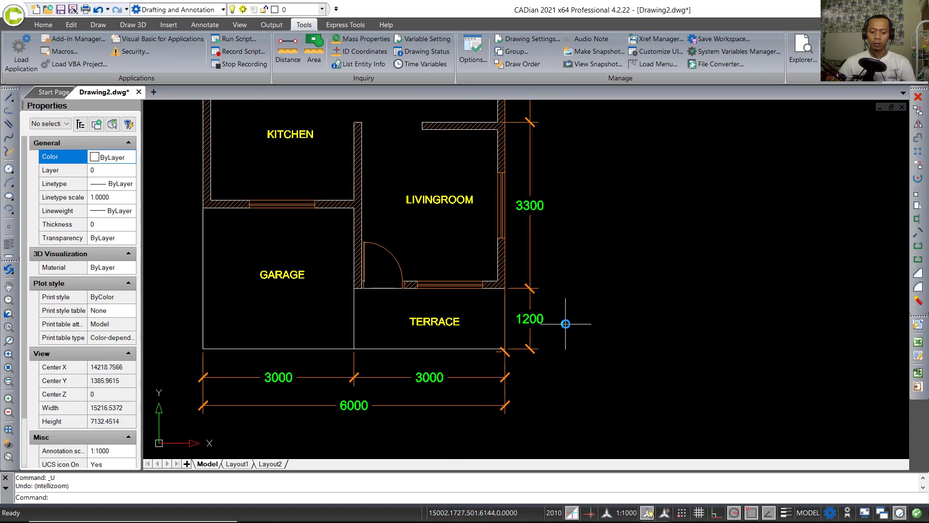
type("IMLIN")
key("Return")
scroll(565, 323, "up", 5)
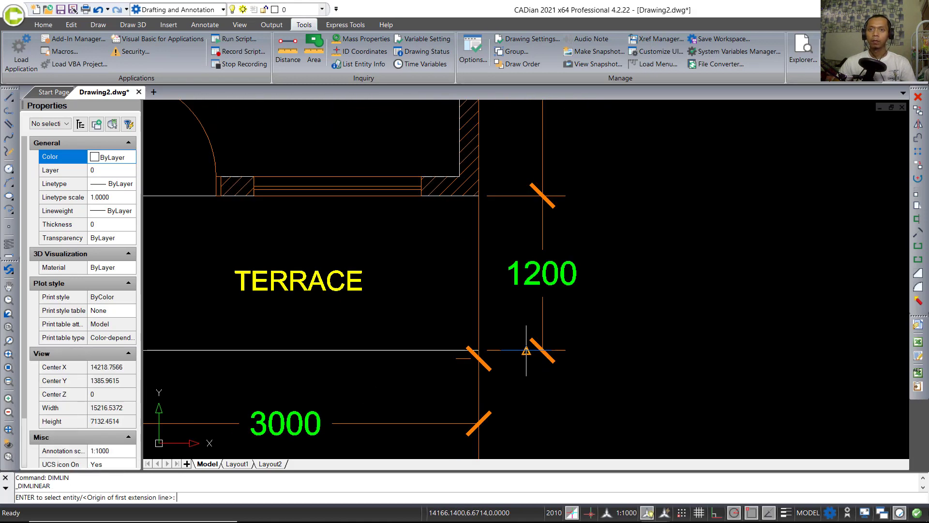
left_click(458, 353)
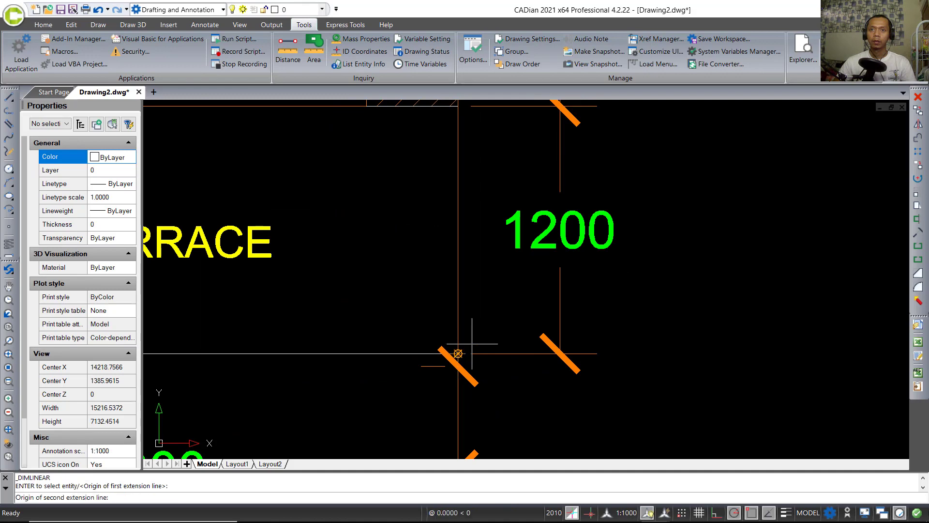
scroll(473, 382, "down", 8)
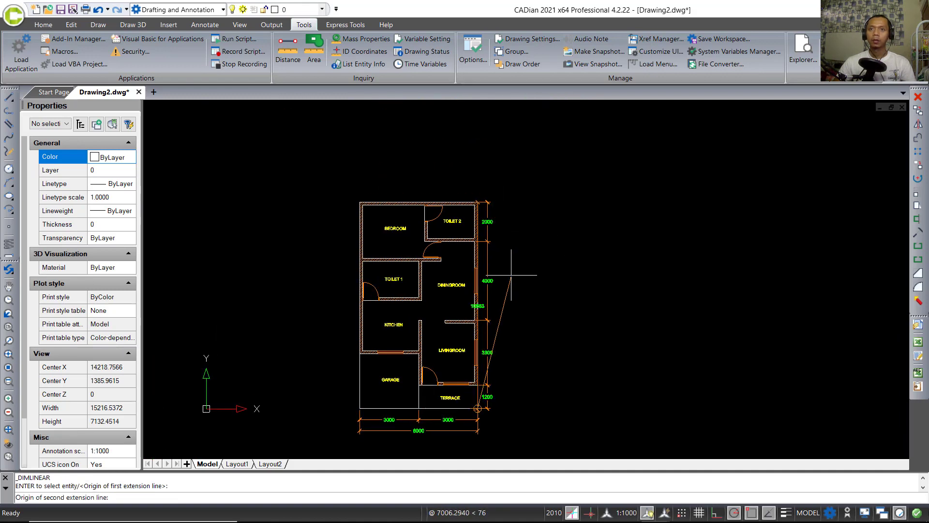
key("Escape")
Step: Delete the misplaced overall vertical dimension lying on the dining room's outer wall
scroll(478, 312, "up", 5)
left_click(460, 312)
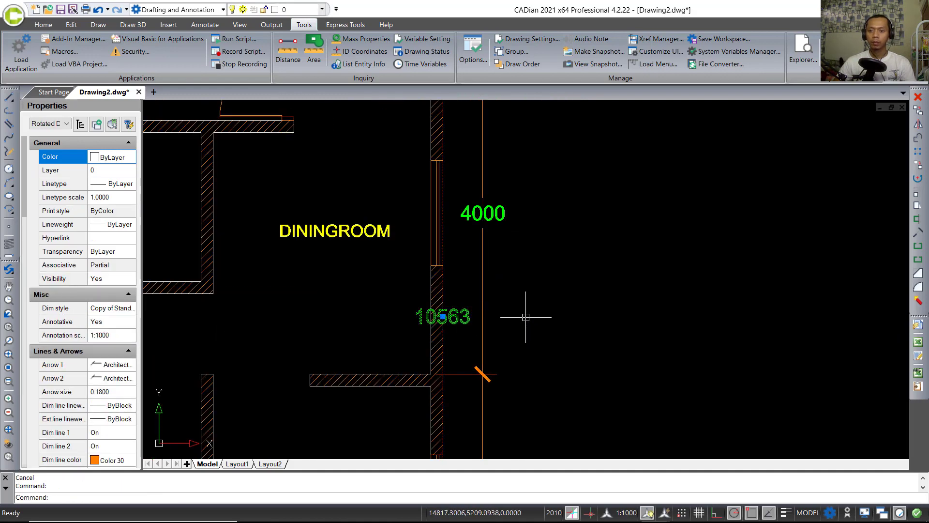
key("Delete")
Step: Add a vertical linear dimension from the upper outer corner beside Toilet 2 to the living room's lower outer corner, outside the existing dimension chain
type("D")
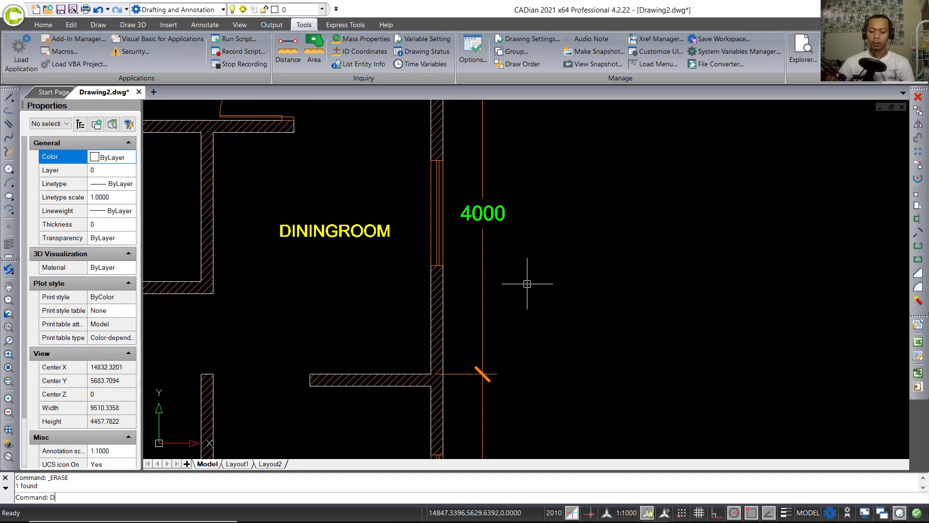
type("IMLIN")
key("Return")
mouse_move(514, 104)
middle_mouse_down()
mouse_move(516, 189)
mouse_move(448, 223)
middle_mouse_up()
scroll(428, 296, "up", 5)
left_click(426, 395)
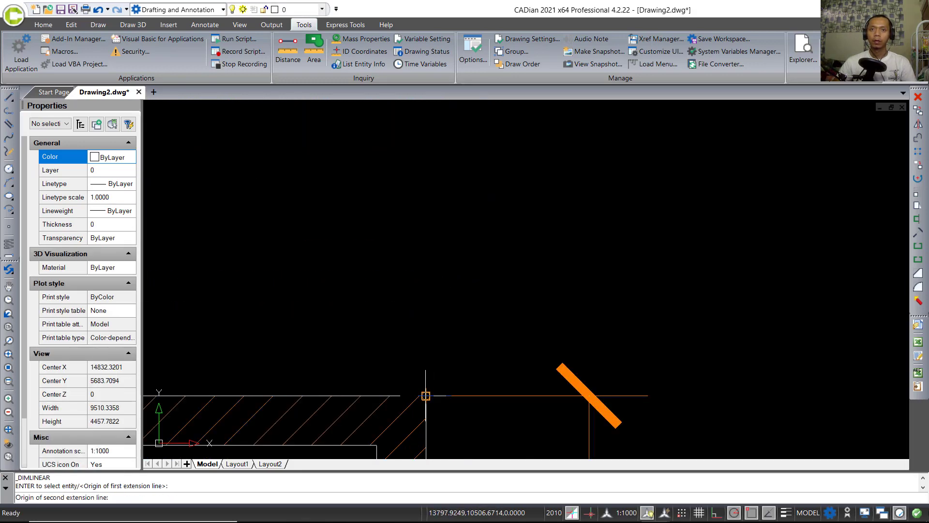
scroll(503, 319, "down", 10)
scroll(497, 362, "up", 10)
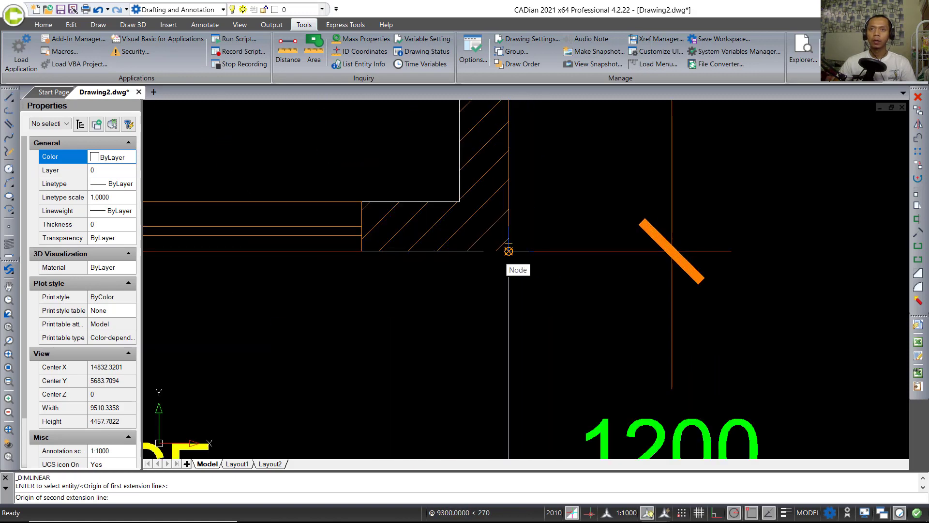
left_click(509, 251)
scroll(509, 251, "down", 8)
scroll(588, 333, "up", 4)
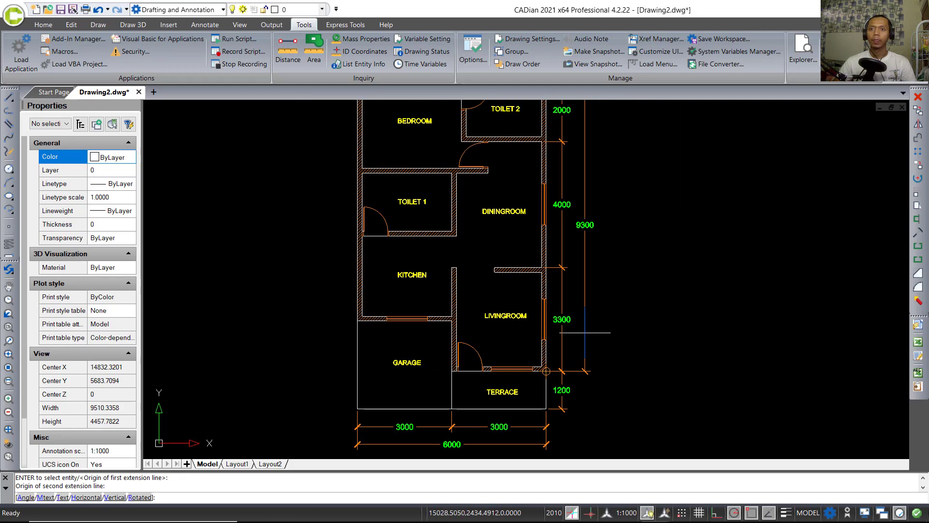
left_click(585, 332)
Step: Stretch the outer vertical dimension's lower extension origin to the terrace's lower outer corner
scroll(590, 349, "up", 5)
left_click(595, 344)
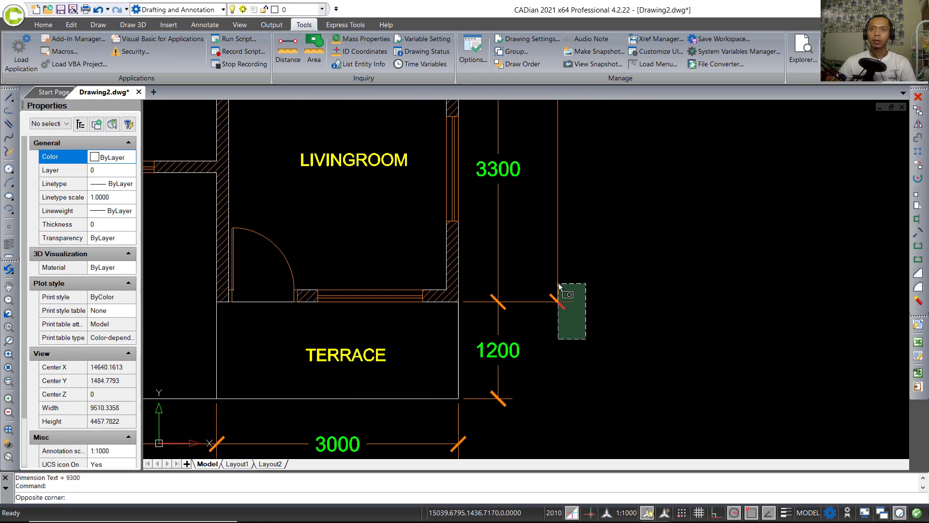
left_click(542, 288)
left_click(458, 301)
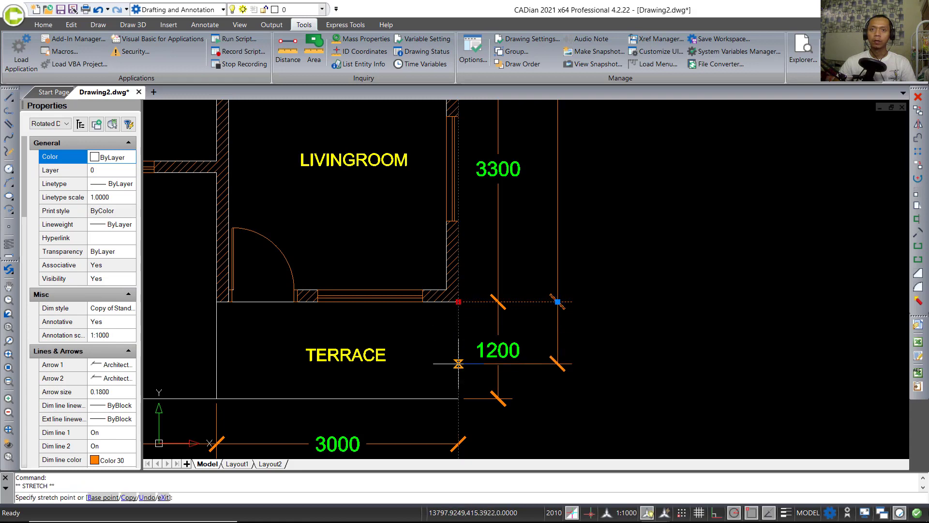
left_click(459, 397)
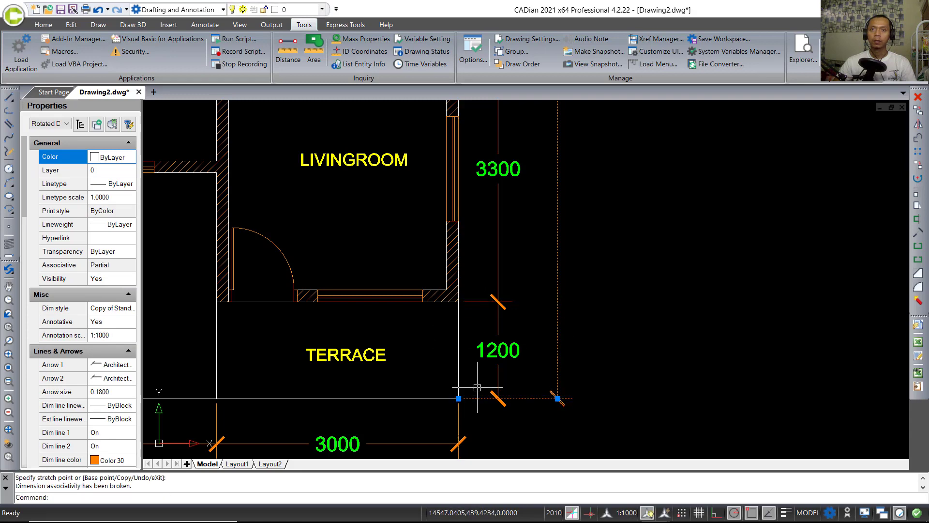
scroll(605, 271, "down", 5)
key("Escape")
Step: Dimension Toilet 2's width from the outer corner to its bedroom-side wall edge with a linear dimension above the upper wall
scroll(601, 215, "up", 3)
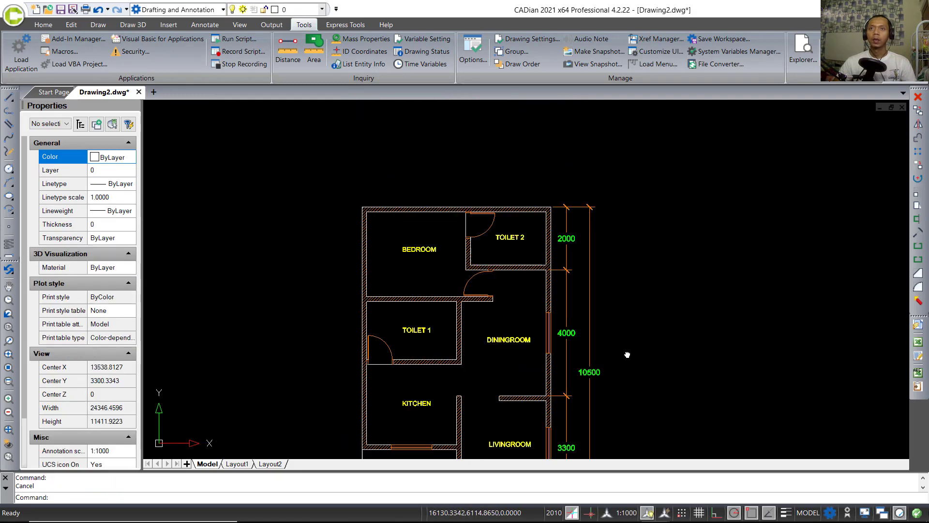
scroll(562, 206, "up", 4)
key("Return")
left_click(575, 238)
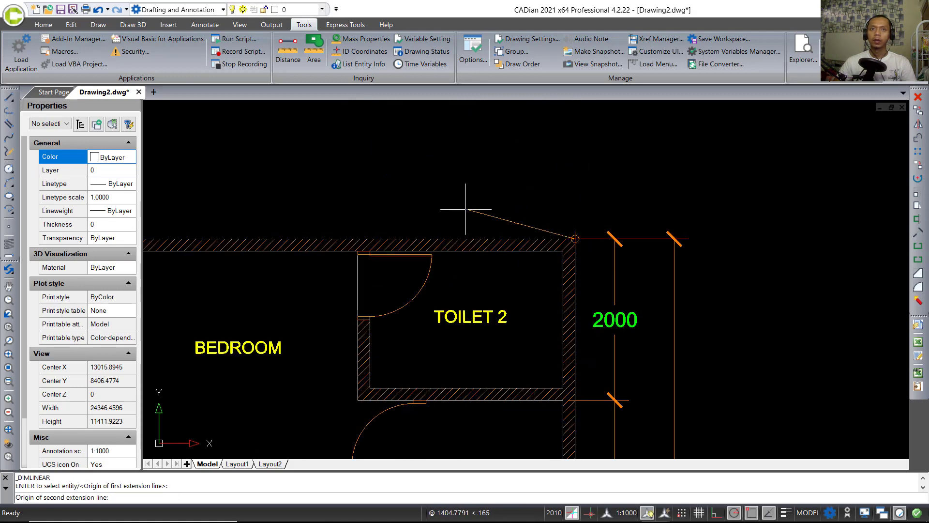
left_click(357, 250)
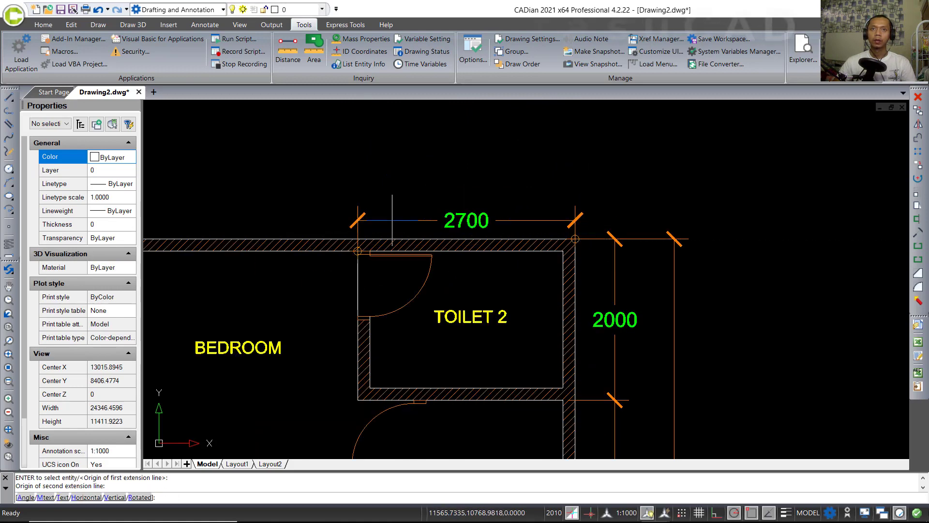
left_click(410, 195)
Step: Dimension the bedroom's width from the Toilet 2 wall edge to the opposite outer corner, aligned with Toilet 2's width dimension
middle_click_drag(410, 195, 549, 195)
key("Return")
left_click(497, 251)
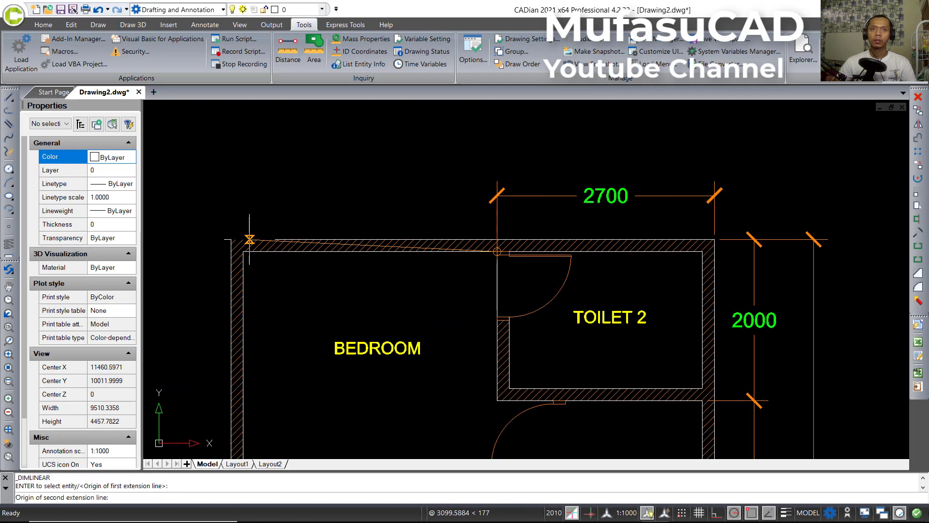
left_click(231, 239)
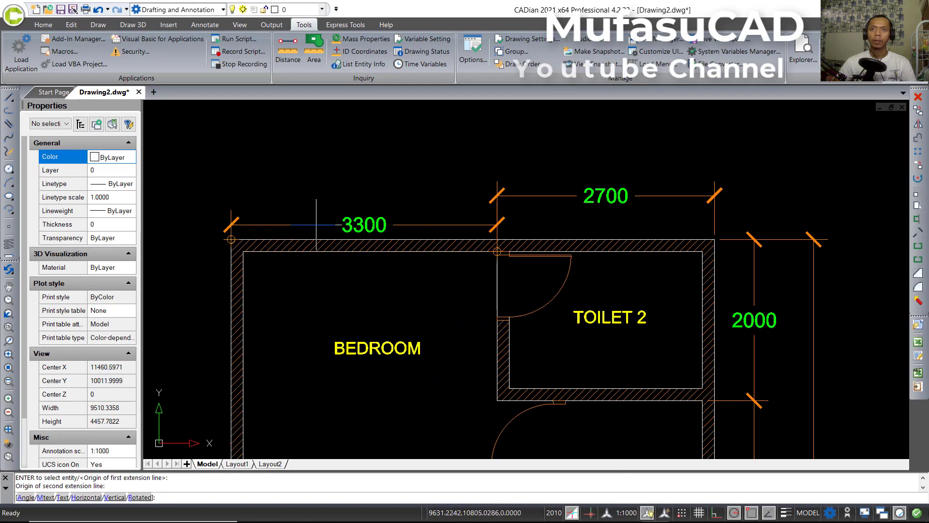
left_click(497, 195)
Step: Add an overall horizontal linear dimension across the bedroom and Toilet 2, placed above the two individual width dimensions
key("Return")
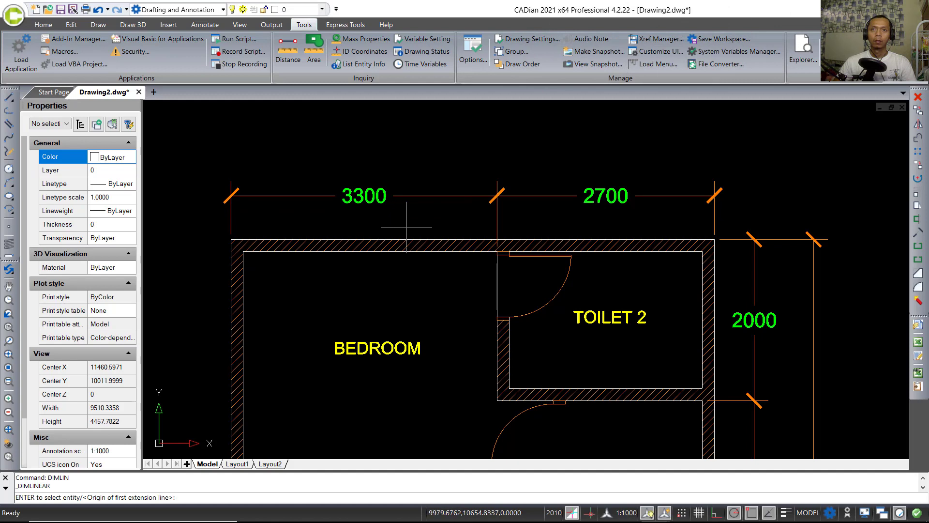
scroll(230, 246, "up", 4)
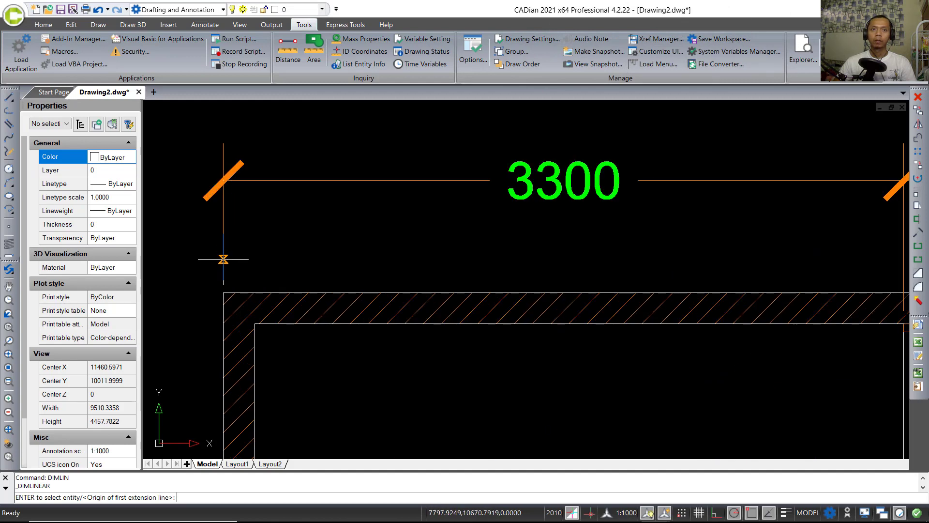
left_click(223, 259)
scroll(508, 266, "down", 4)
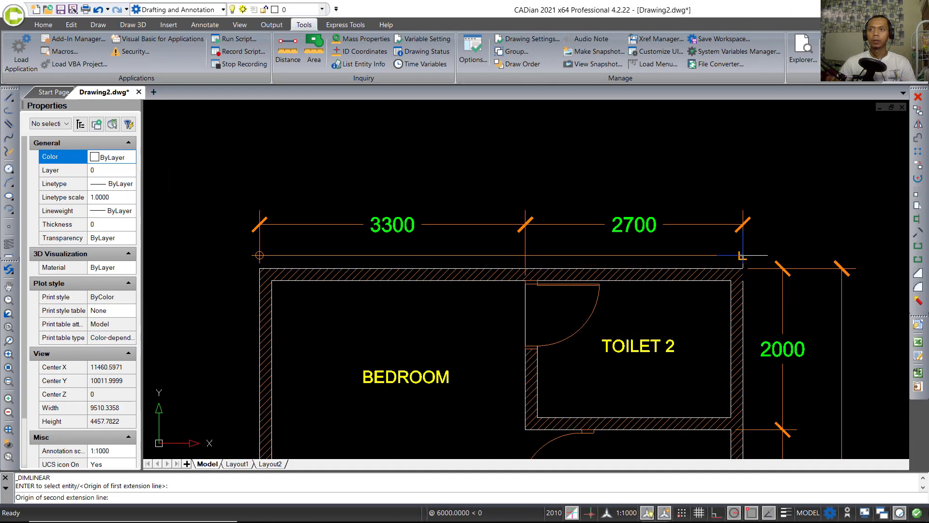
left_click(740, 255)
left_click(713, 181)
Step: Add an overall vertical linear dimension from the bedroom's upper-left outer corner to the garage's lower-left corner, placed well left of the plan
middle_click_drag(369, 347, 531, 244)
key("Return")
left_click(421, 165)
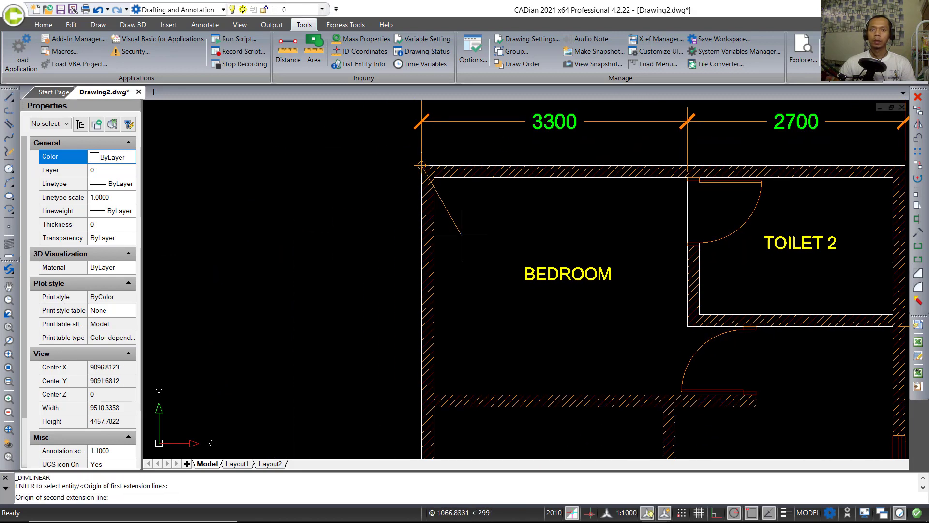
scroll(471, 269, "down", 4)
scroll(438, 366, "up", 3)
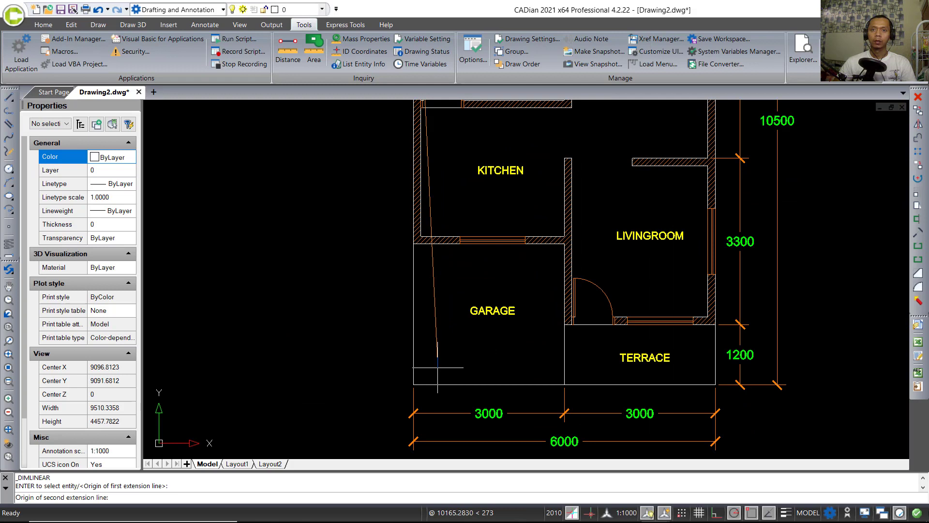
left_click(413, 384)
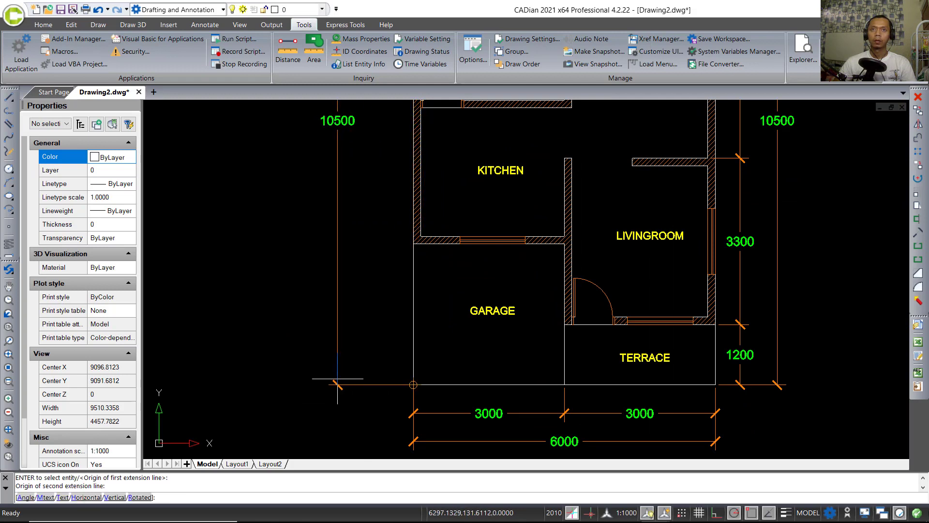
left_click(337, 379)
Step: Dimension the garage's depth from its lower-left corner to the kitchen wall's outer edge, between the plan and the overall vertical dimension
key("Return")
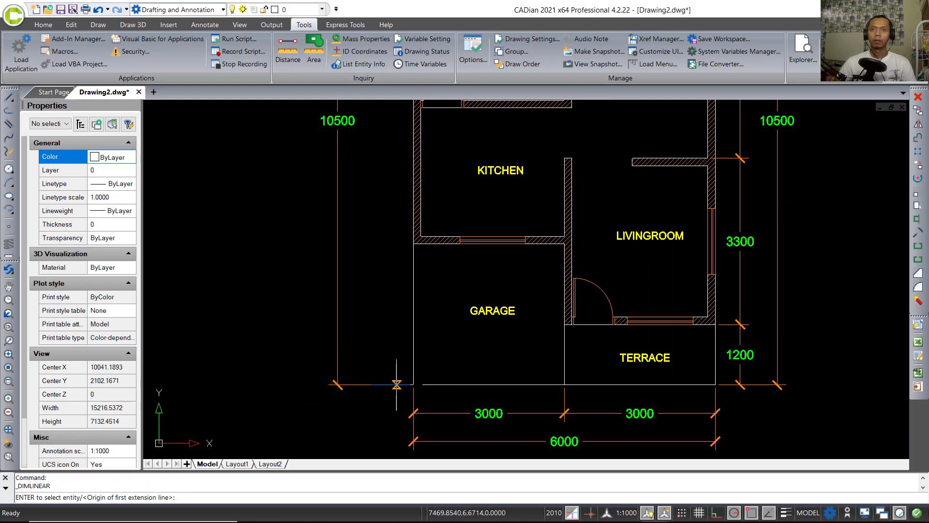
left_click(396, 385)
left_click(413, 243)
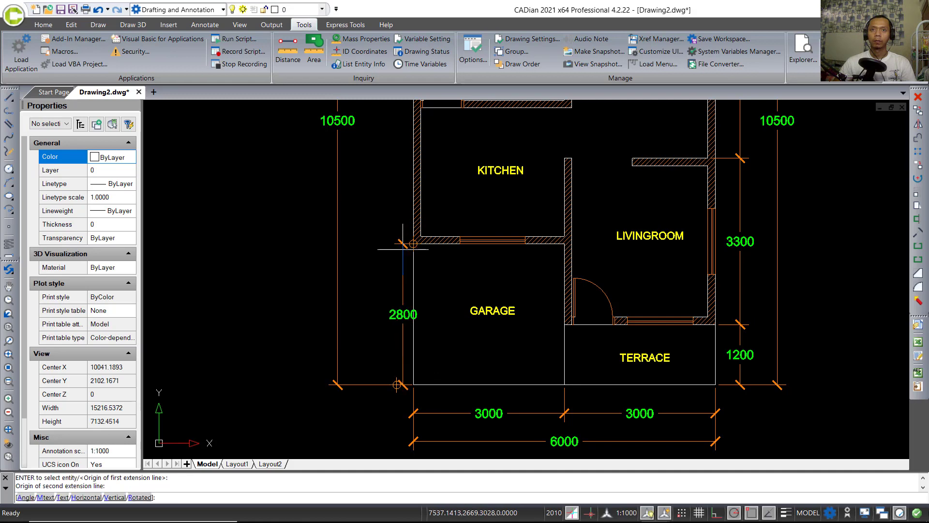
left_click(377, 251)
Step: Dimension the kitchen's depth from the garage-side wall edge to Toilet 1's lower wall edge, aligned with the garage's depth dimension
middle_click_drag(409, 243, 420, 362)
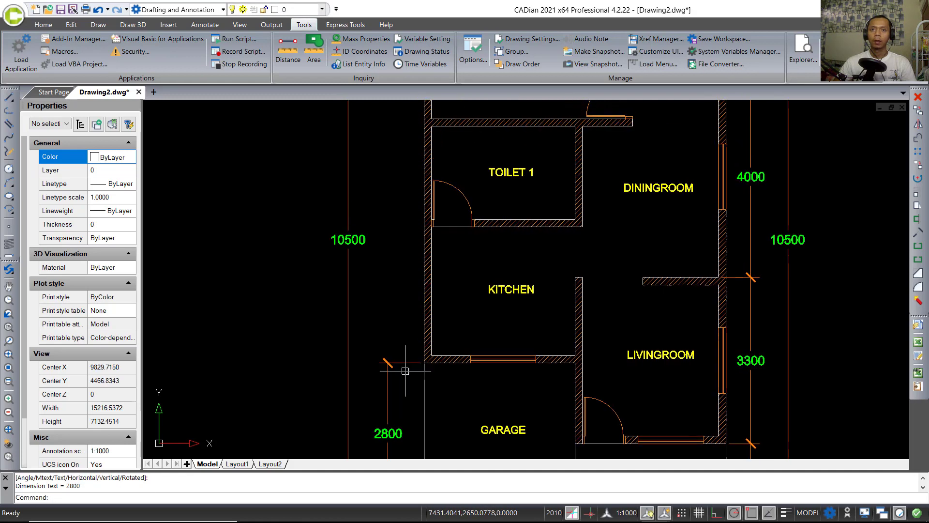
key("Return")
left_click(411, 362)
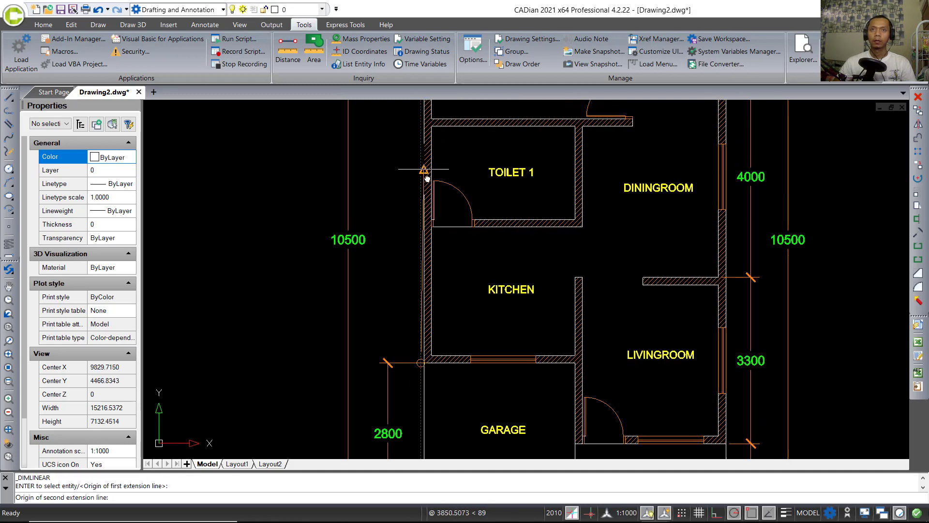
middle_click_drag(424, 170, 419, 245)
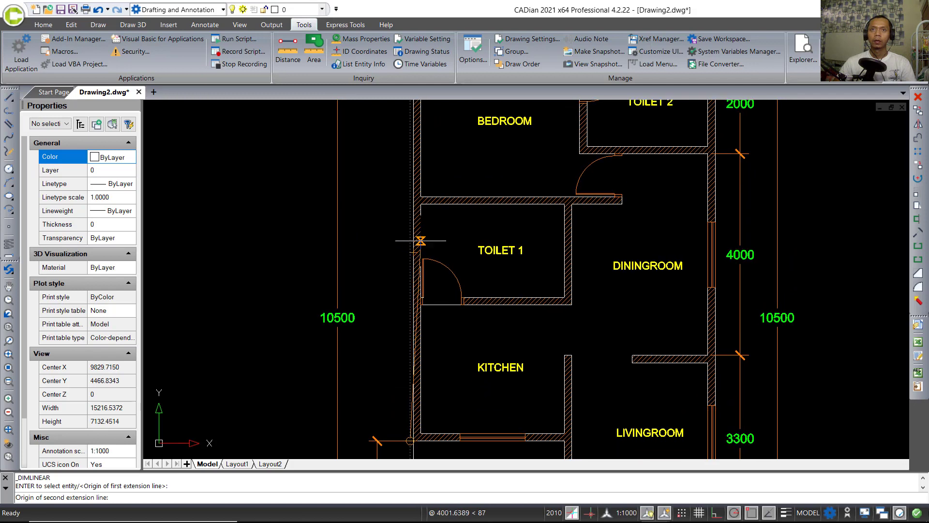
left_click(421, 305)
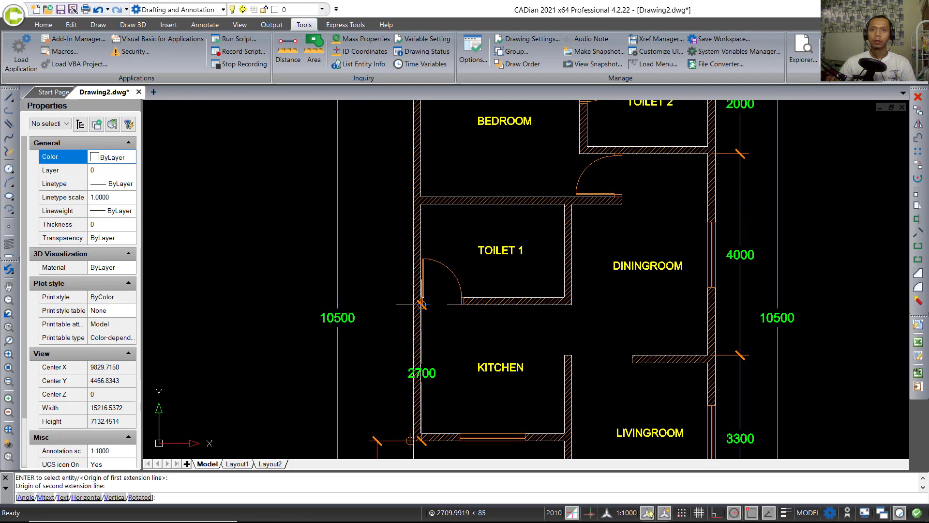
left_click(377, 440)
Step: Dimension Toilet 1's depth from its lower wall edge to the lower edge of the bedroom wall, aligned with the kitchen's depth dimension
key("Return")
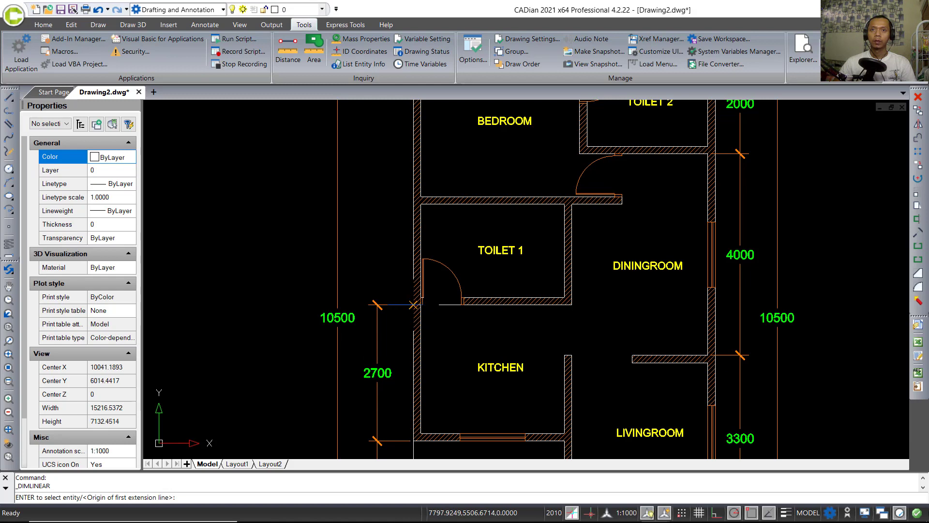
left_click(413, 305)
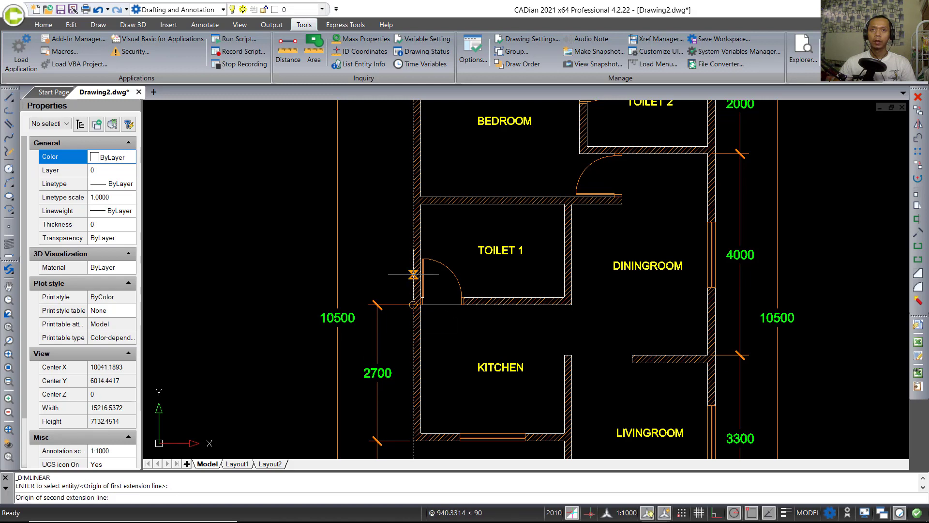
left_click(421, 204)
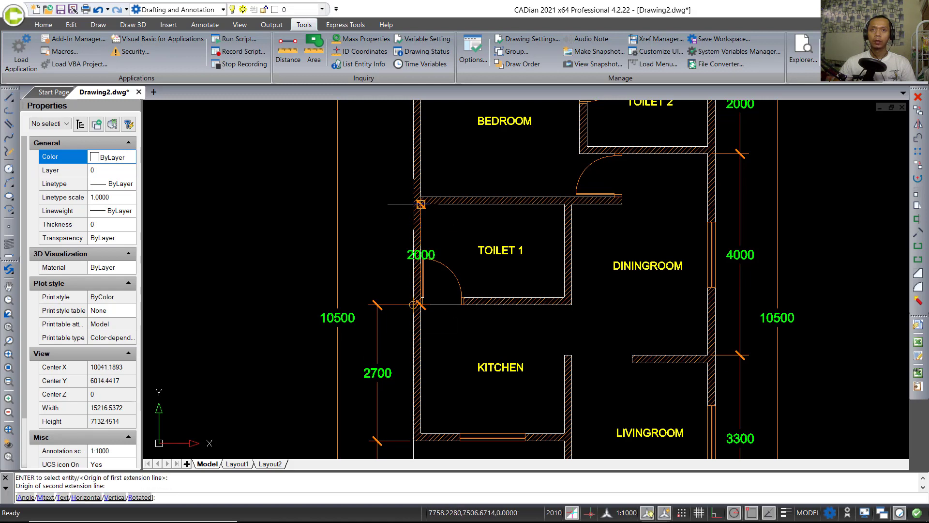
left_click(377, 305)
Step: Dimension the bedroom's depth from the Toilet 1 side wall edge to the upper outer corner, aligned with Toilet 1's depth dimension
middle_click_drag(407, 194, 400, 325)
key("Return")
left_click(399, 335)
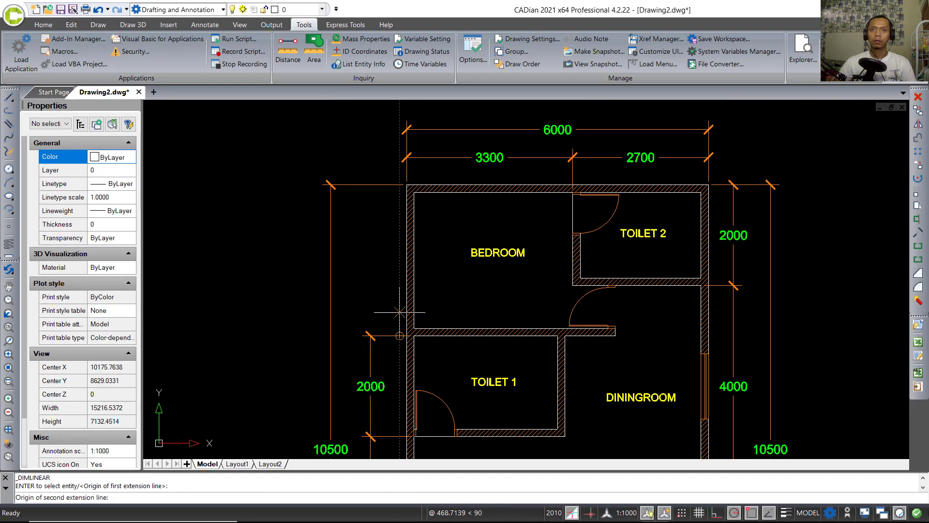
left_click(400, 184)
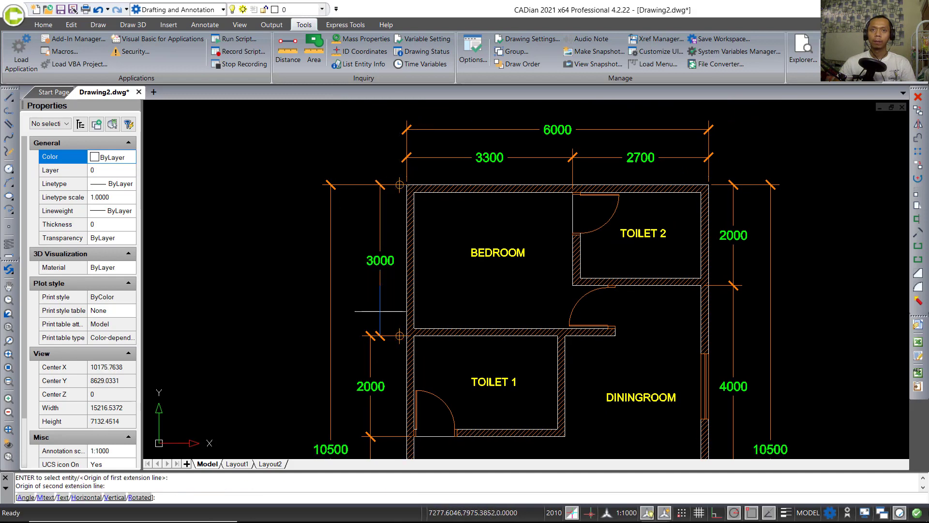
left_click(371, 334)
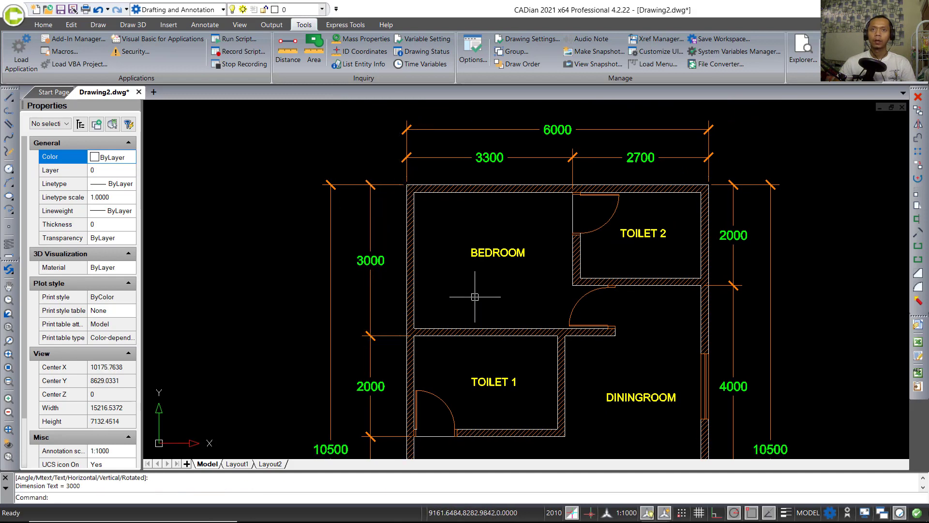
Step: Zoom to the drawing's extents to review the whole dimensioned floor plan
scroll(547, 329, "down", 5)
middle_click_drag(569, 293, 540, 289)
type("z")
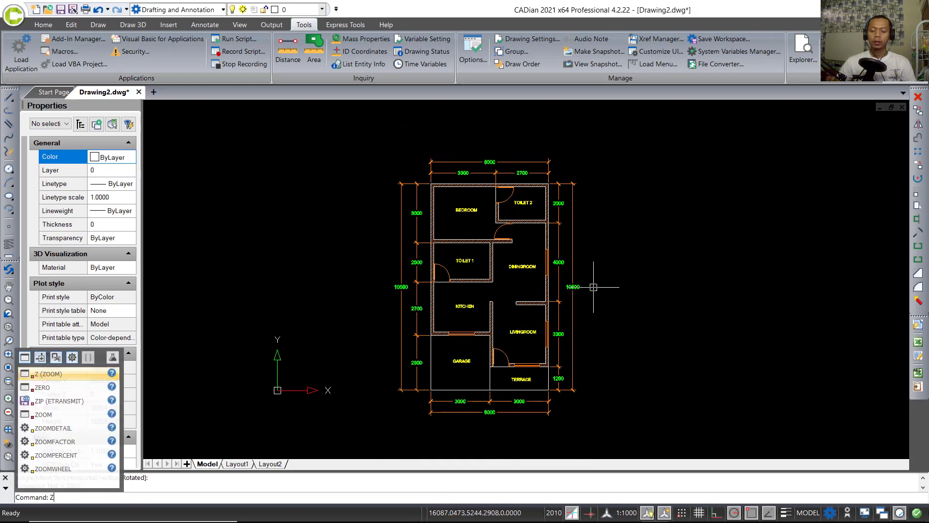
key("Return")
type("e")
key("Return")
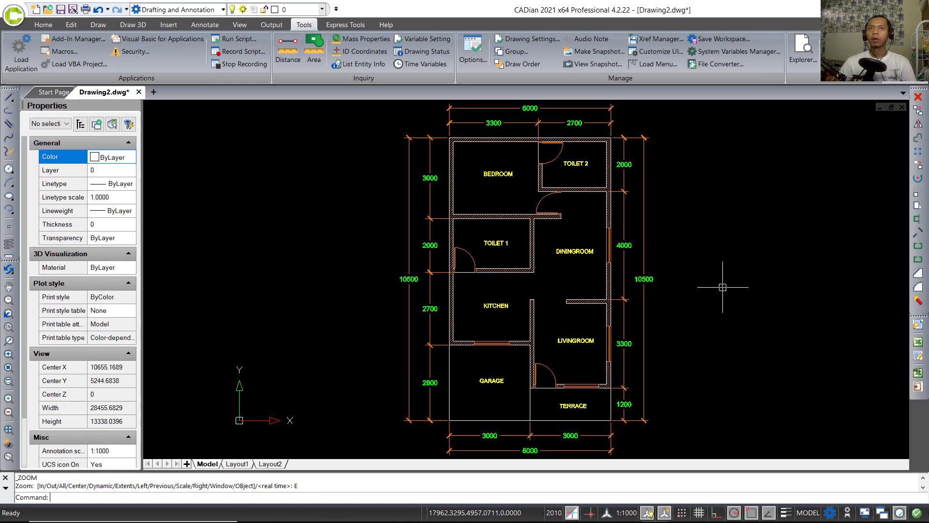